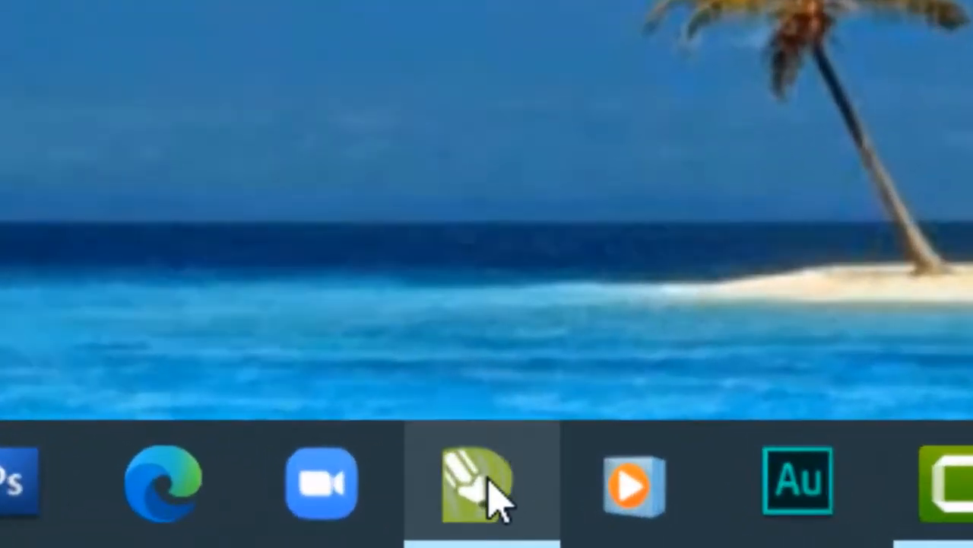
Switch to CorelDRAW and set the page size of the untitled document to A4
mouse_move(508, 529)
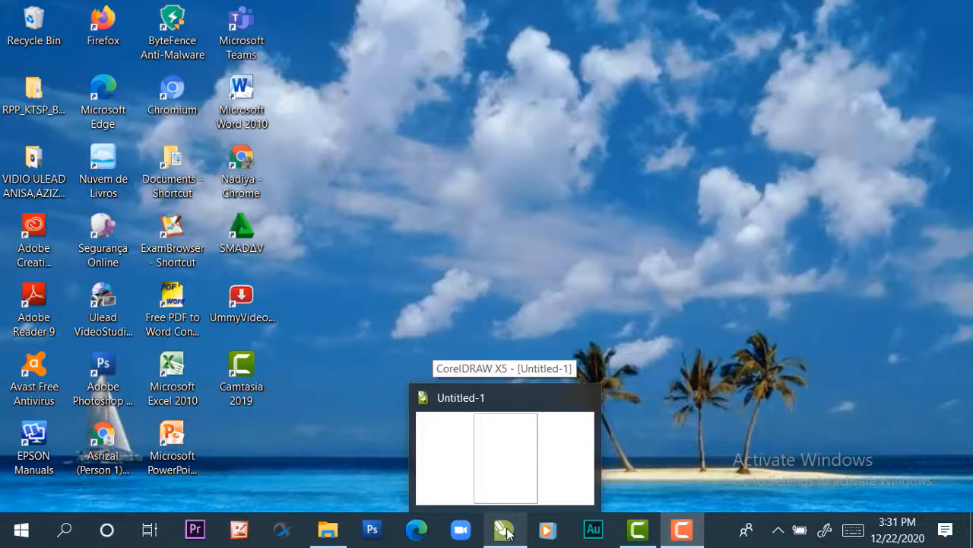
click(507, 531)
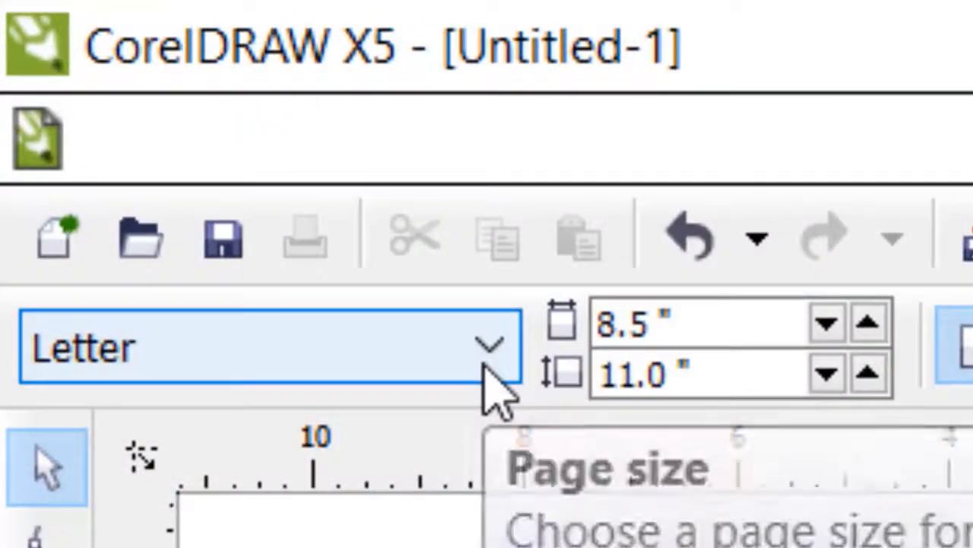
click(487, 363)
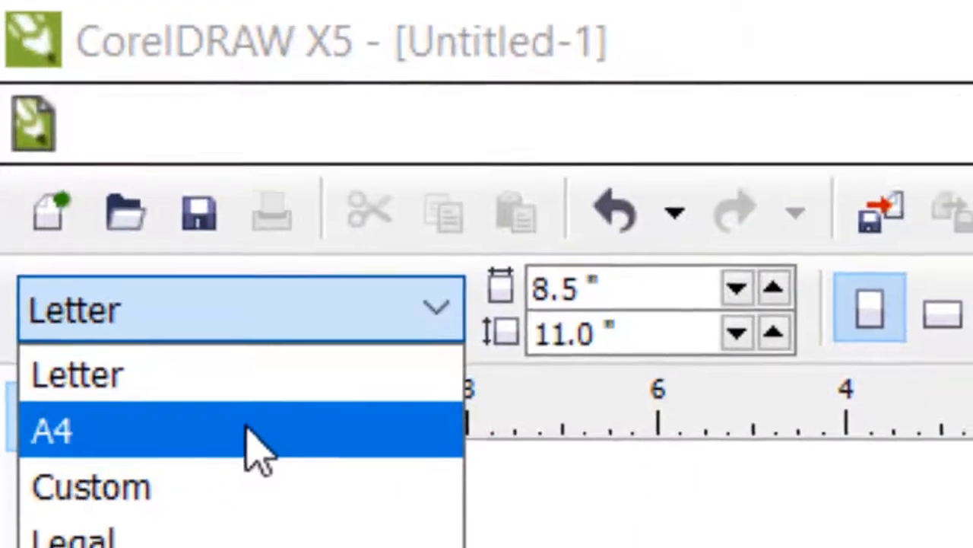
click(262, 453)
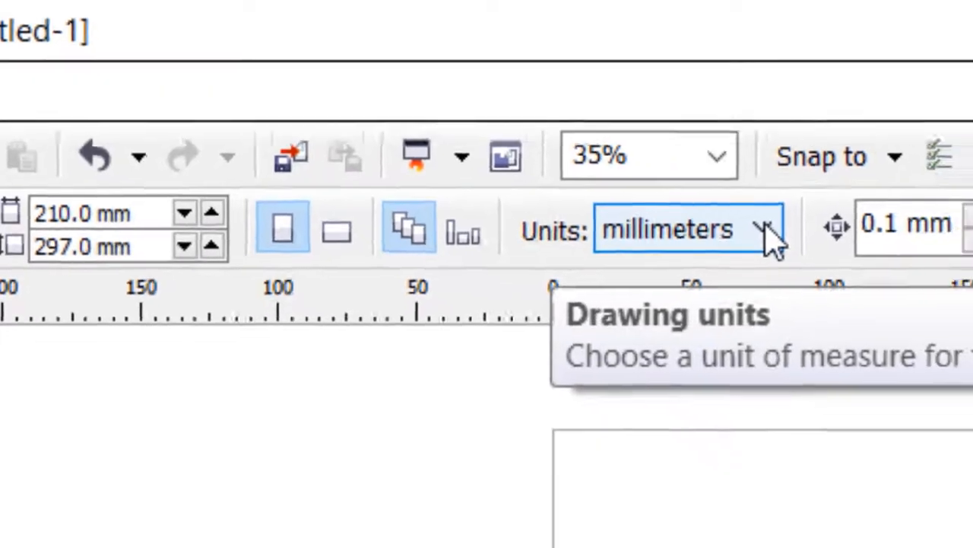
Set the drawing units to centimeters and the page orientation to portrait
click(834, 250)
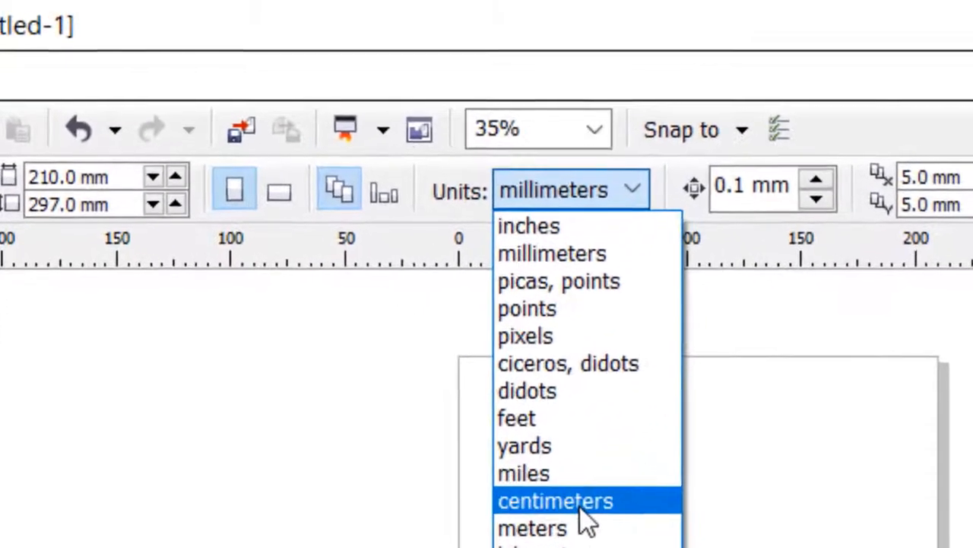
click(563, 454)
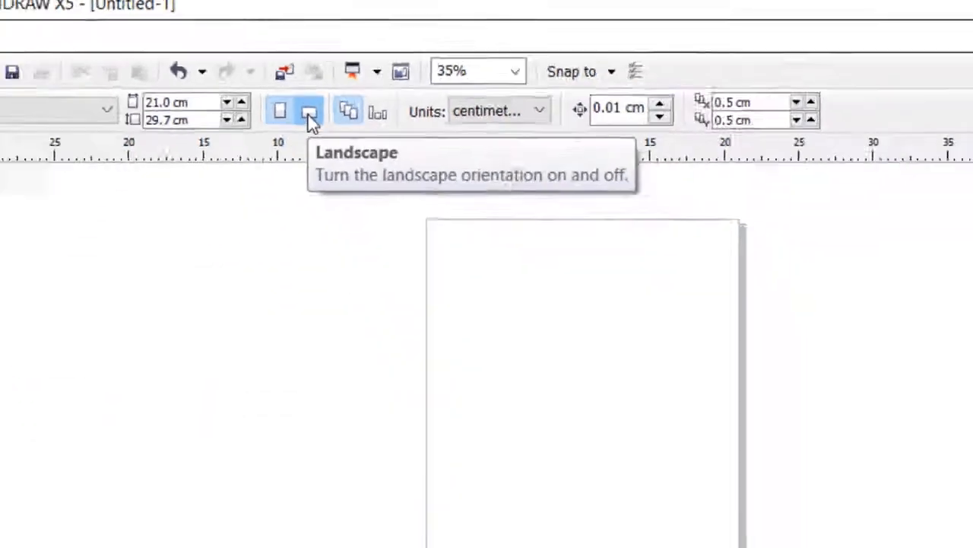
click(465, 328)
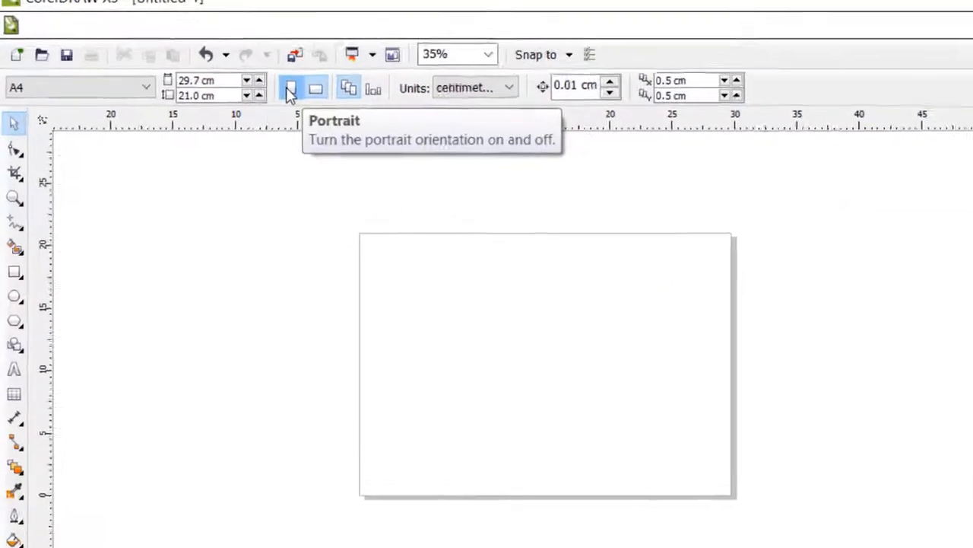
click(264, 82)
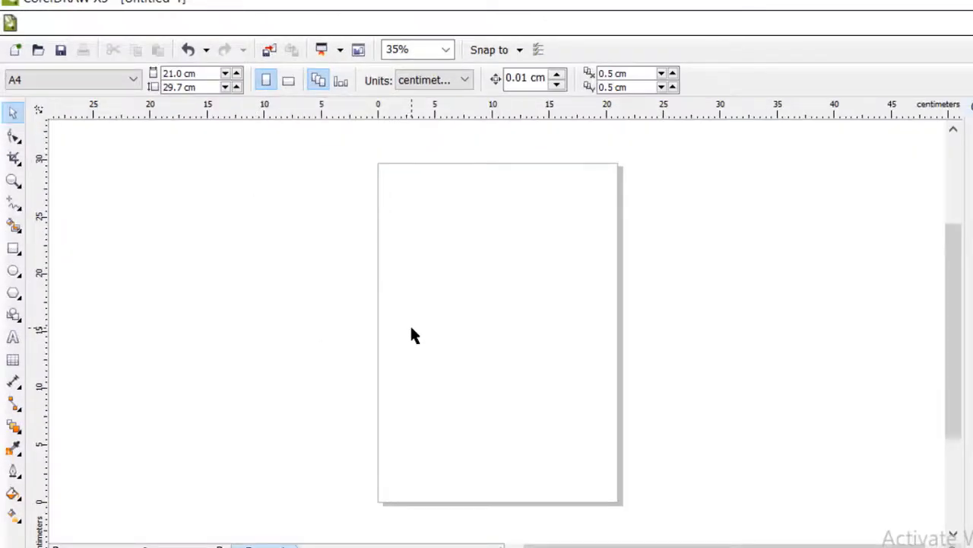
Draw a rectangle about 11.4 cm wide and 15.5 cm high inside the page
click(13, 248)
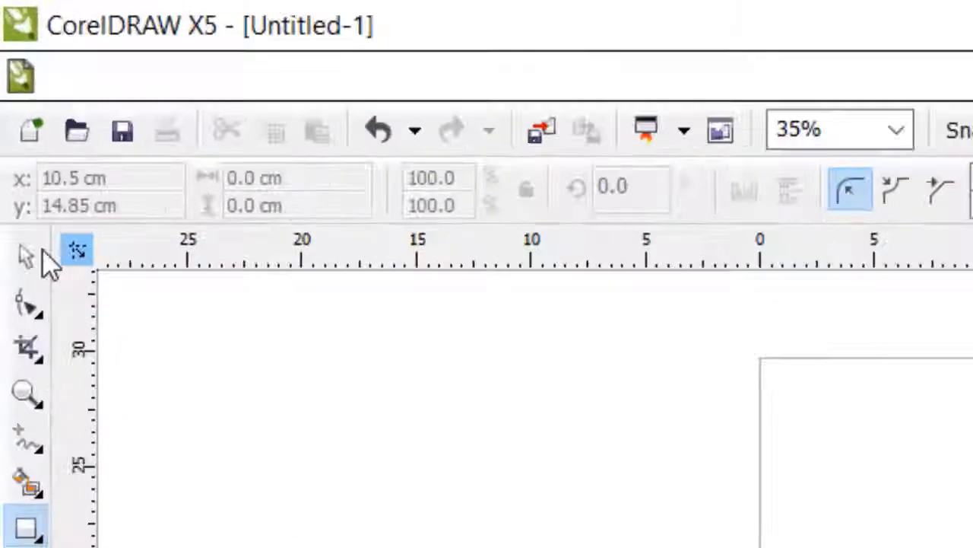
click(11, 106)
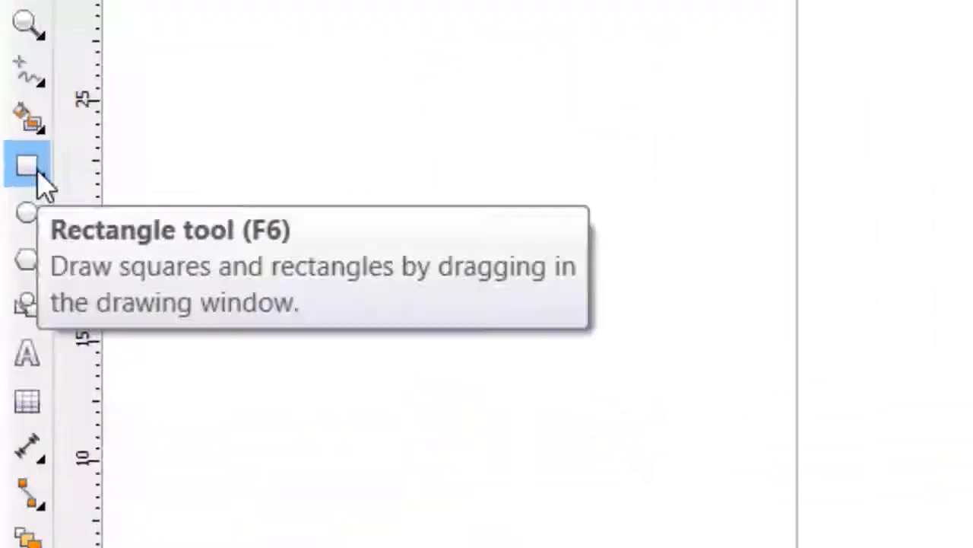
click(55, 136)
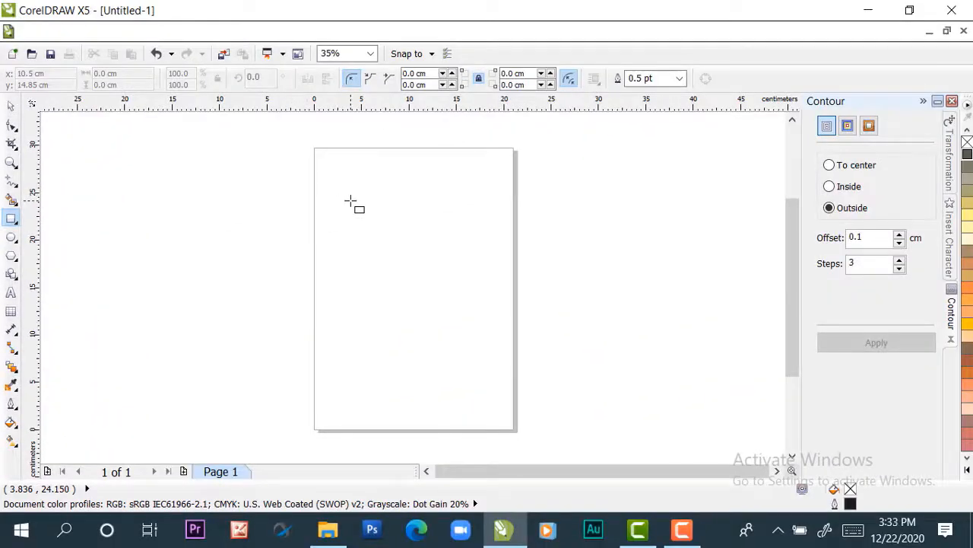
drag(350, 200, 458, 349)
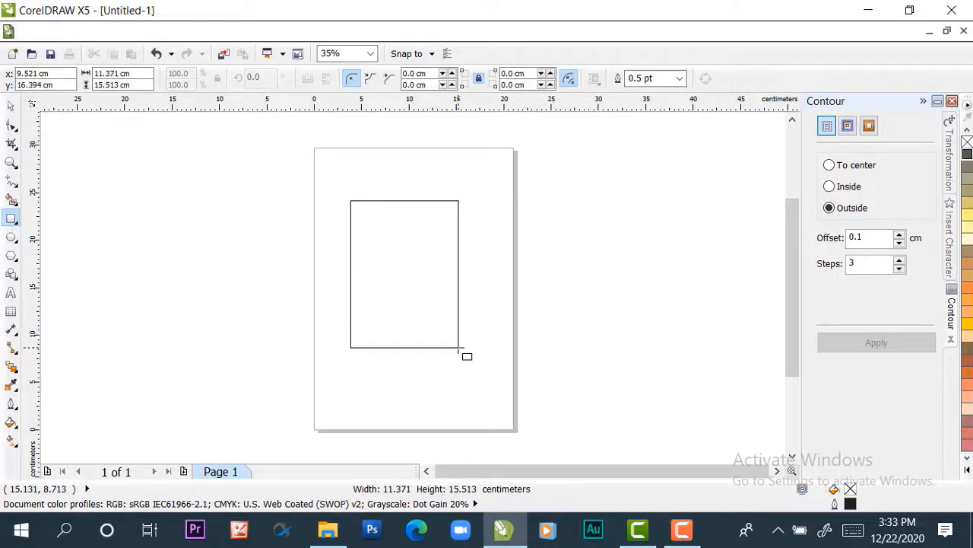
drag(458, 348, 459, 348)
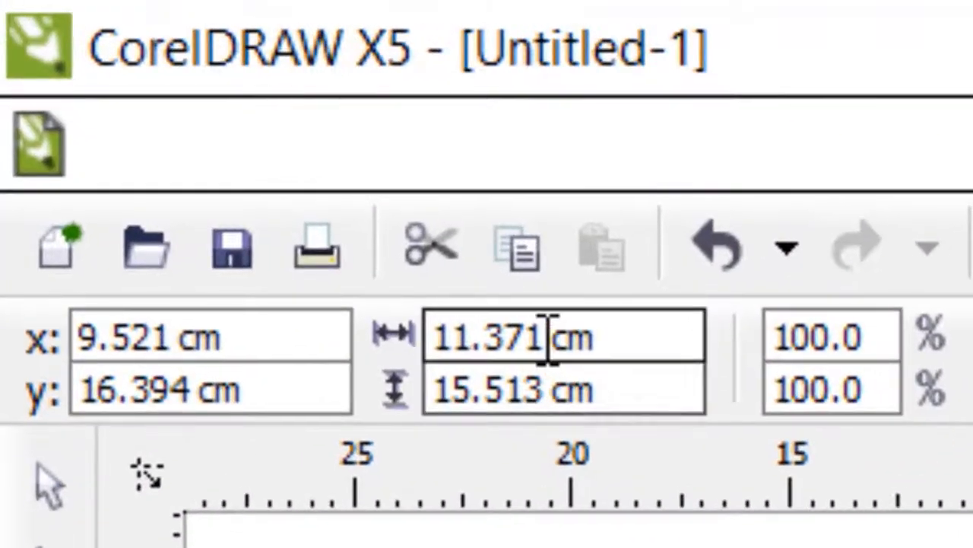
Set the rectangle's size to 21 cm wide by 29.7 cm high and center it on the page
drag(549, 339, 332, 340)
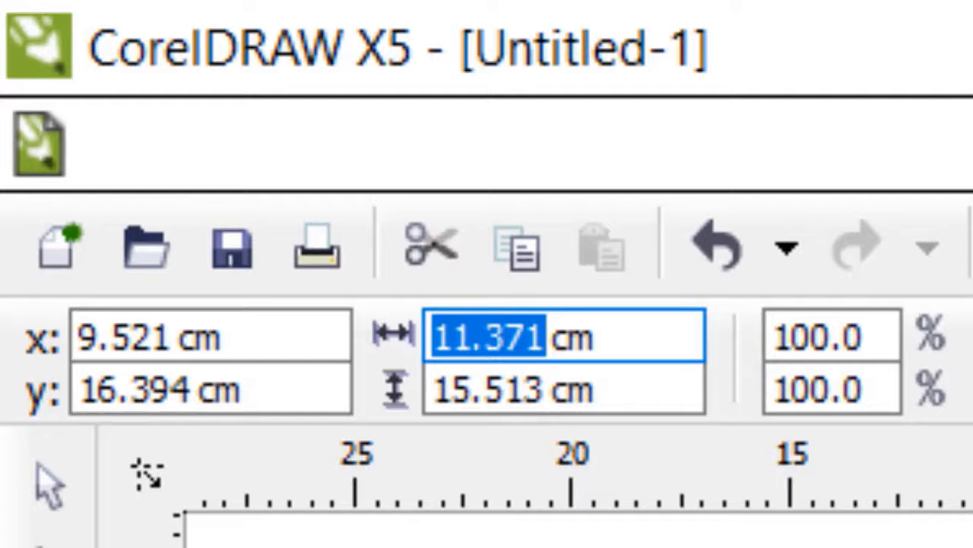
text(21)
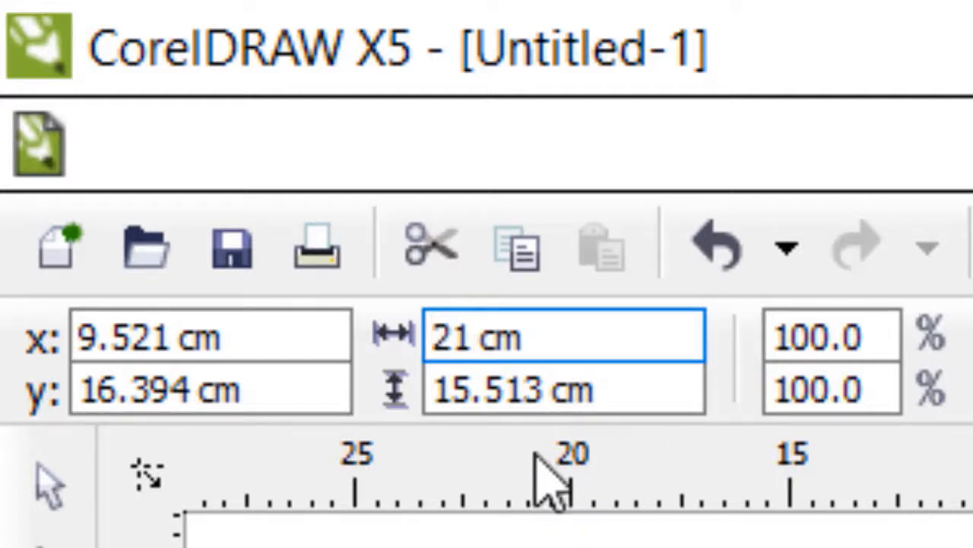
drag(544, 389, 240, 403)
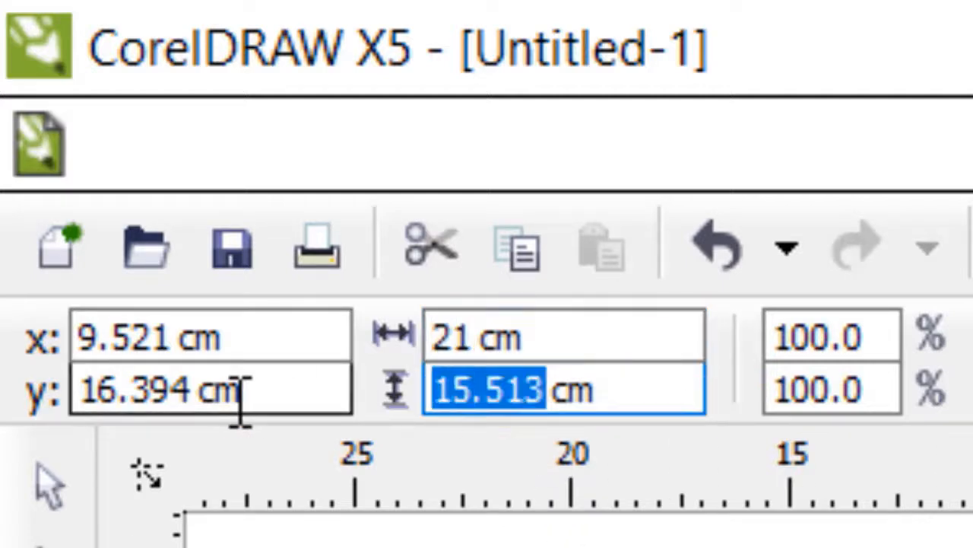
text(29.7)
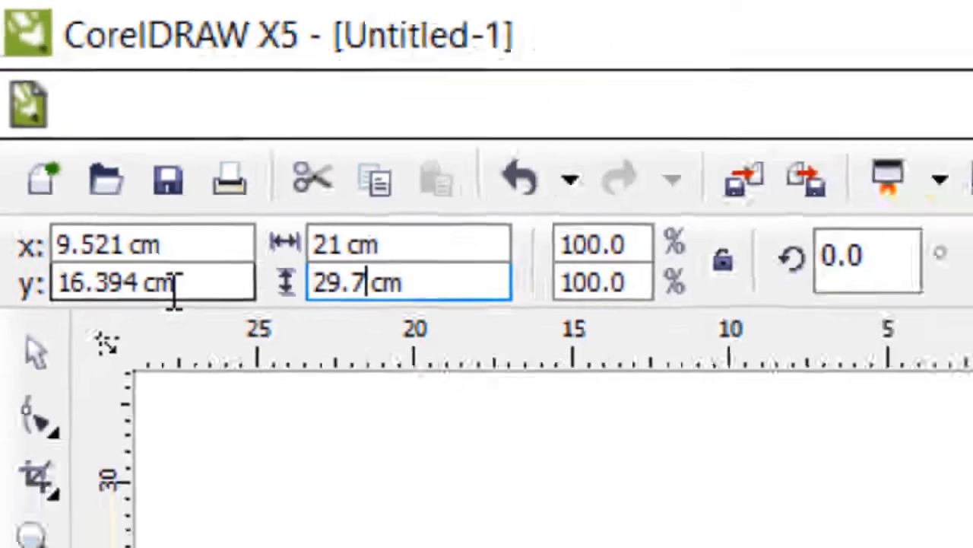
key(Return)
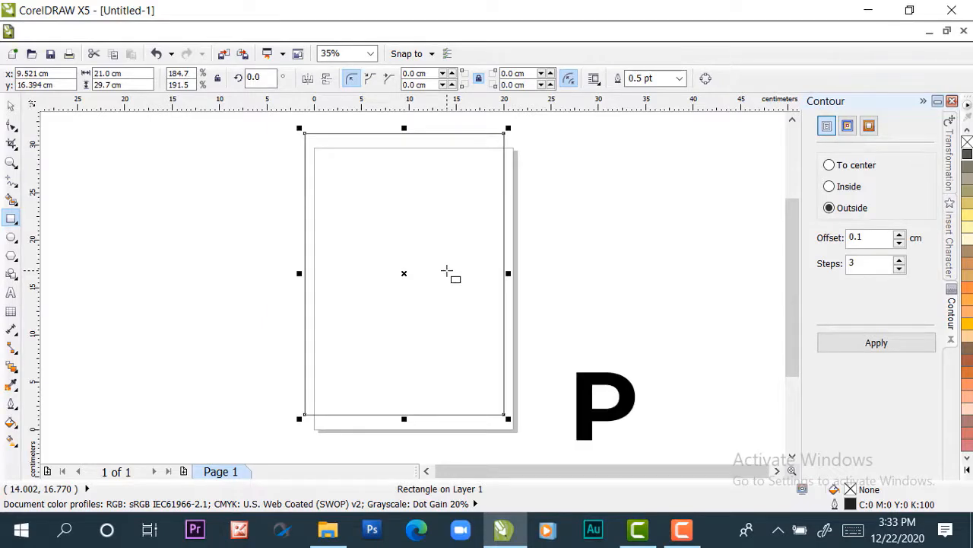
key(p)
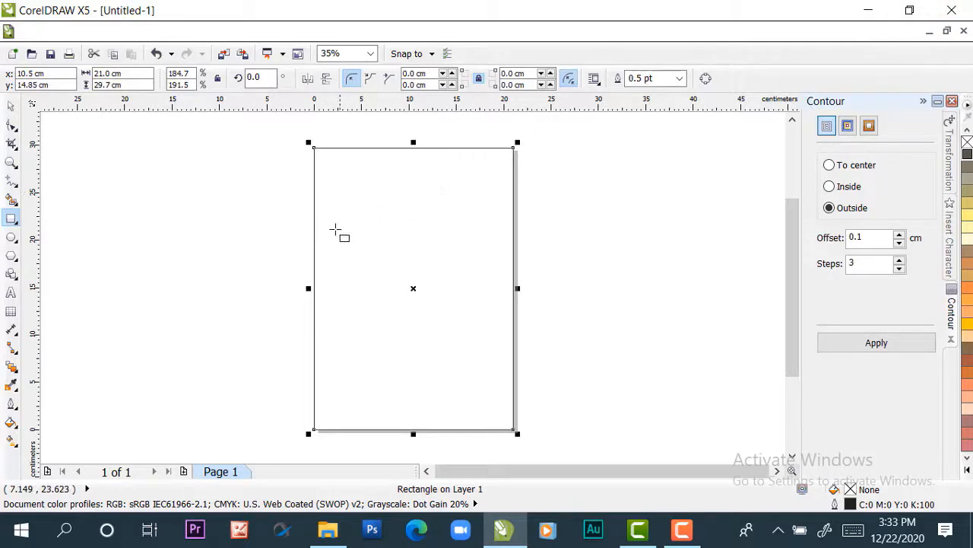
click(11, 105)
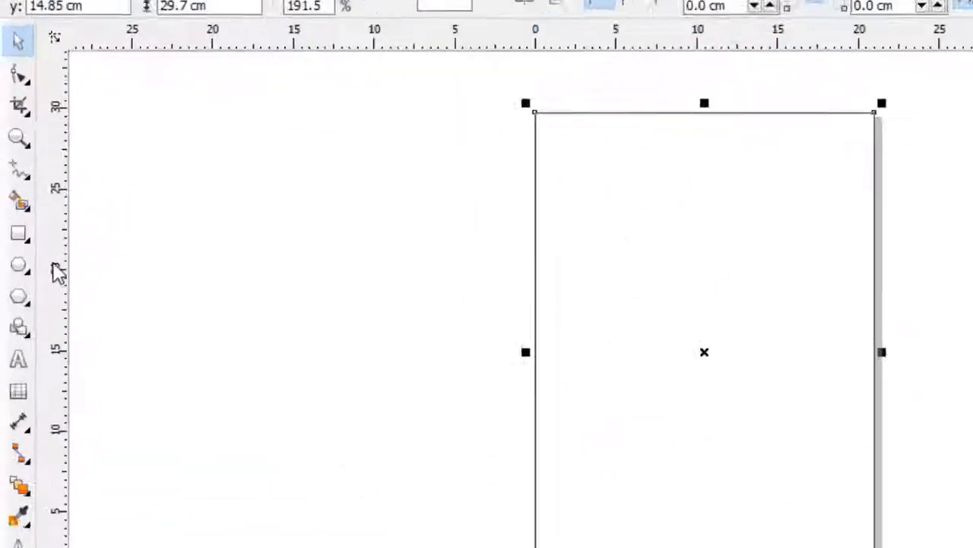
Draw a second rectangle about 6.7 cm wide and 9.7 cm high in the empty area left of the page
click(11, 219)
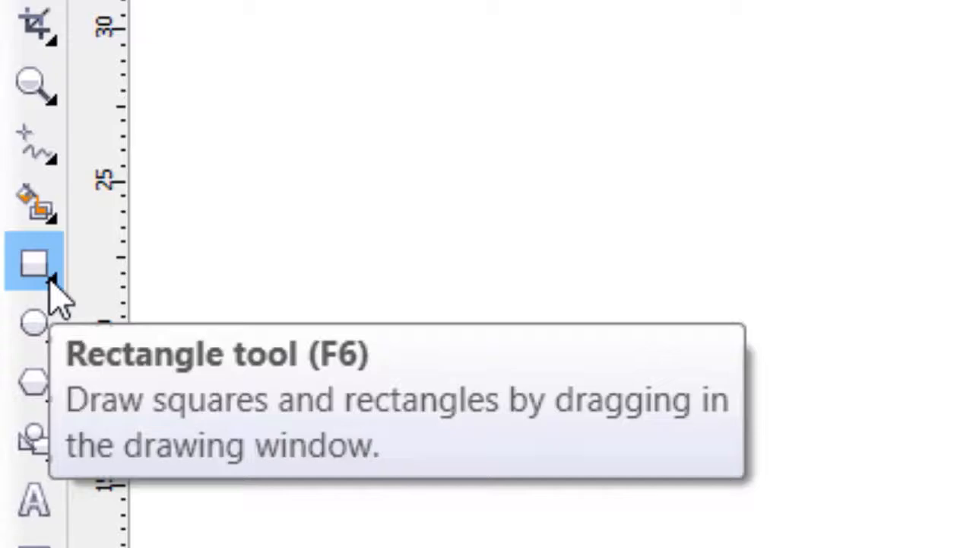
double_click(50, 280)
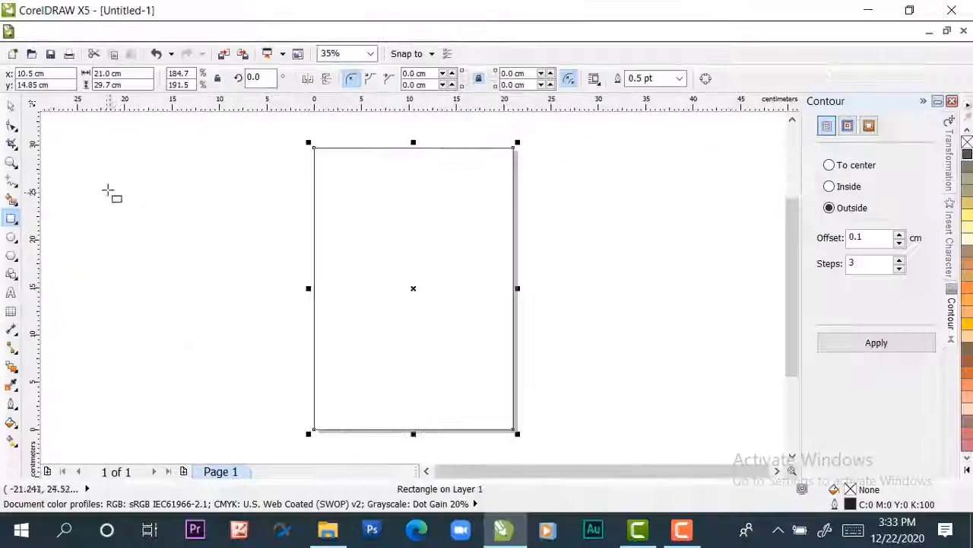
drag(101, 175, 166, 265)
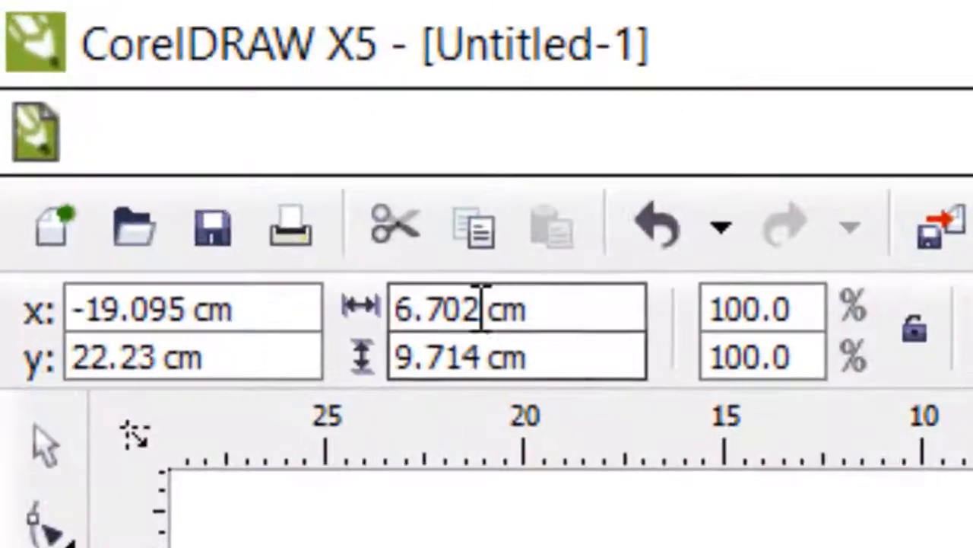
Set the small rectangle's size to 5.398 cm wide by 8.56 cm high, then deselect it
drag(482, 297, 350, 304)
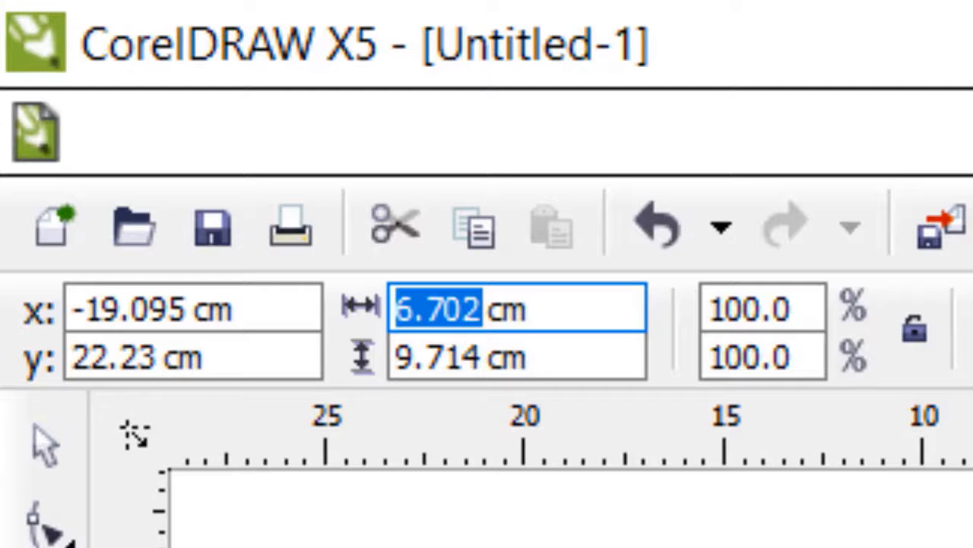
text(5)
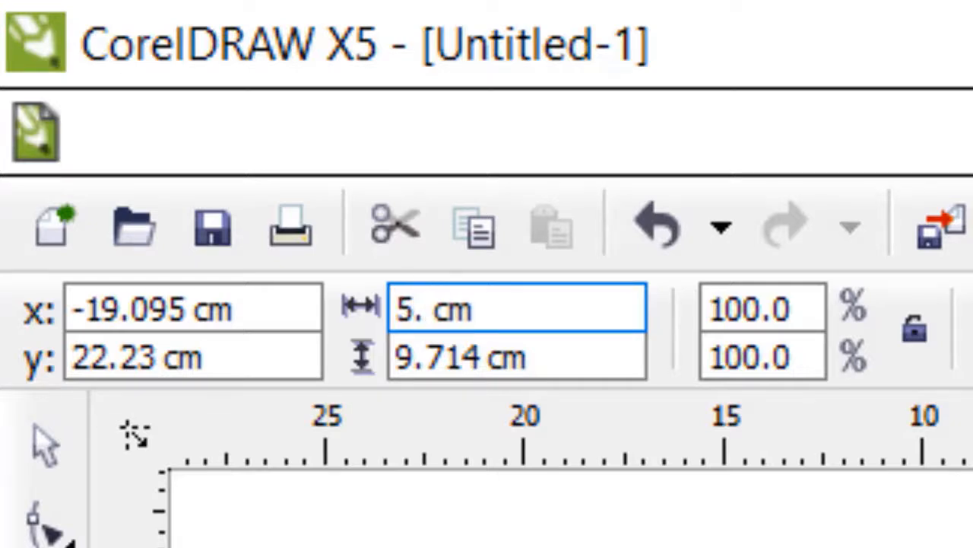
text(398)
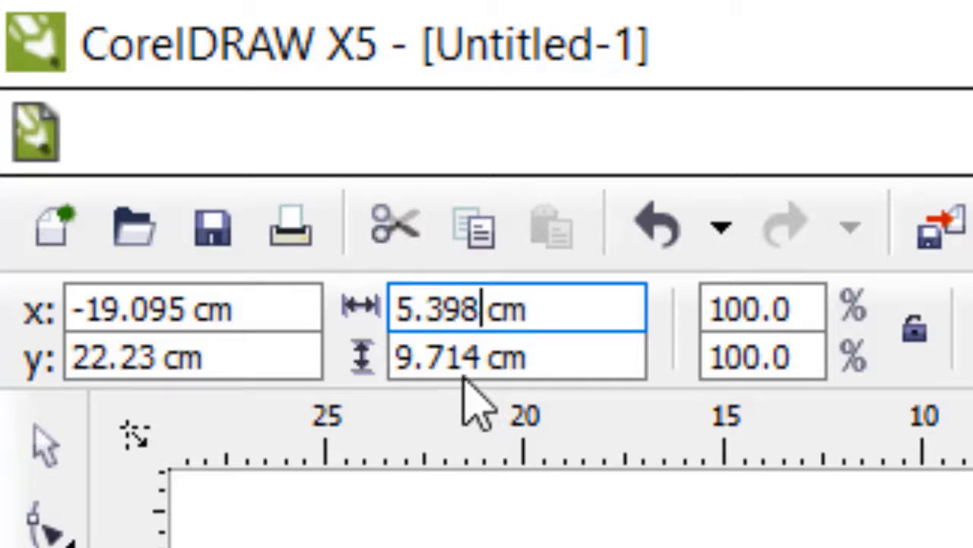
double_click(478, 353)
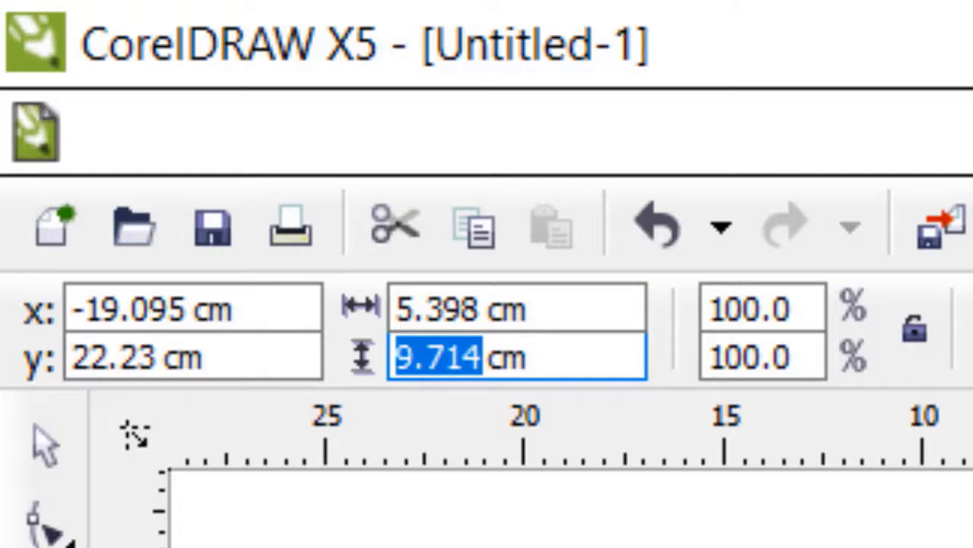
text(8)
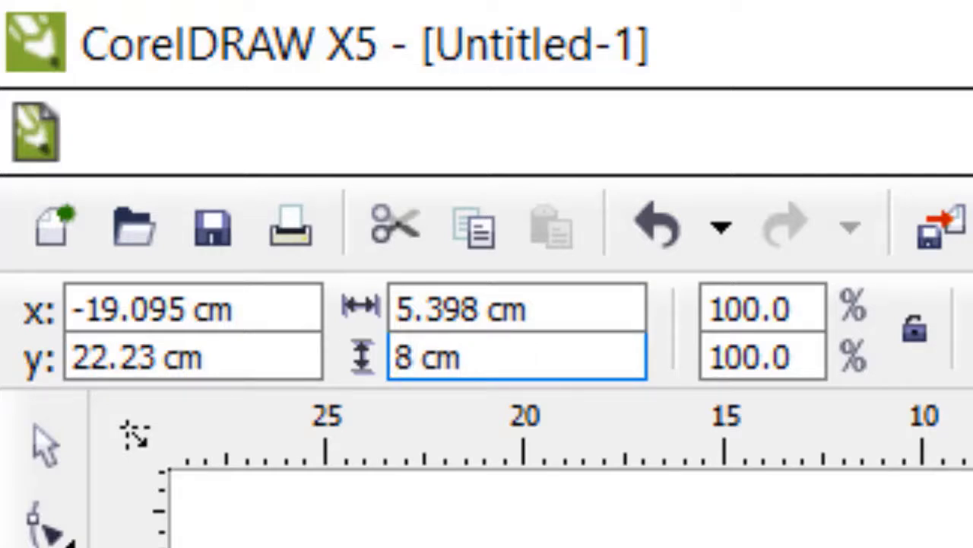
text(.)
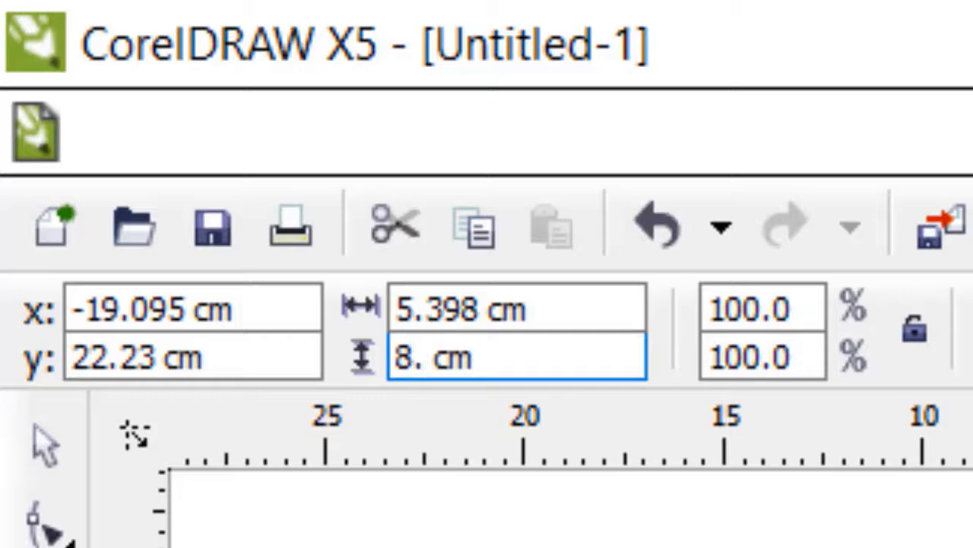
text(56)
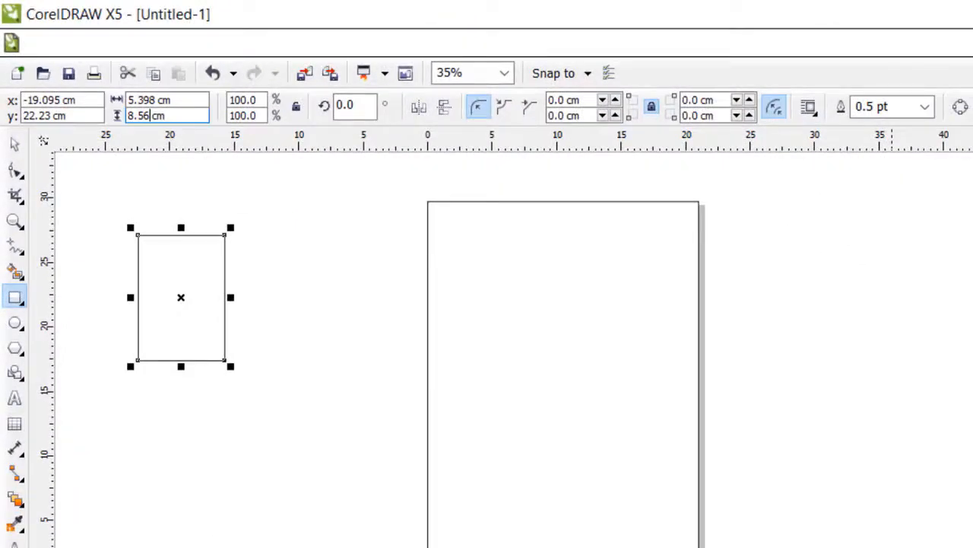
key(Return)
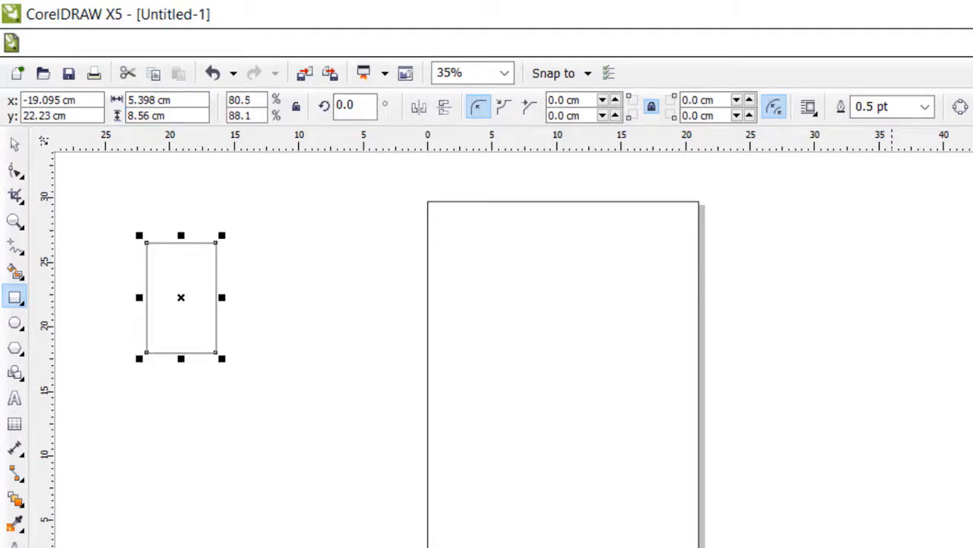
click(15, 144)
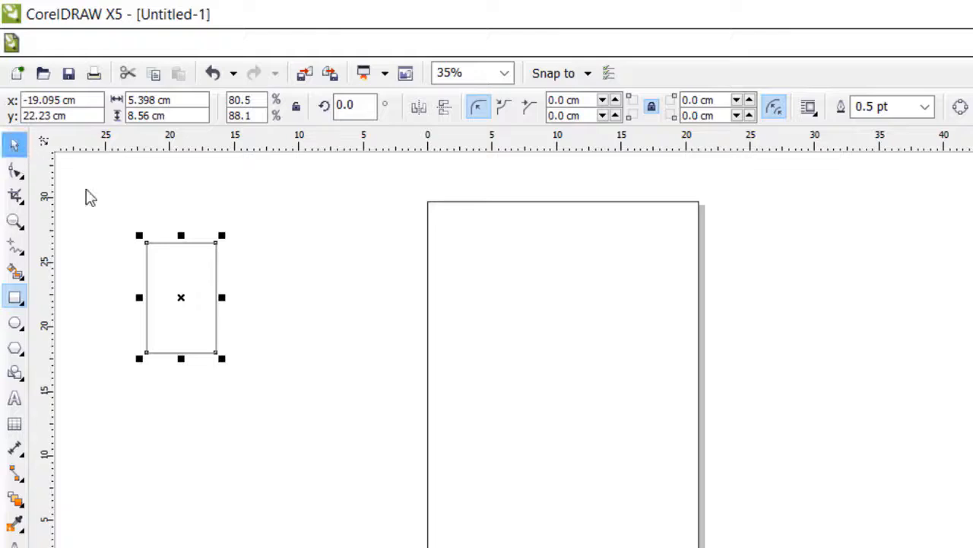
click(332, 348)
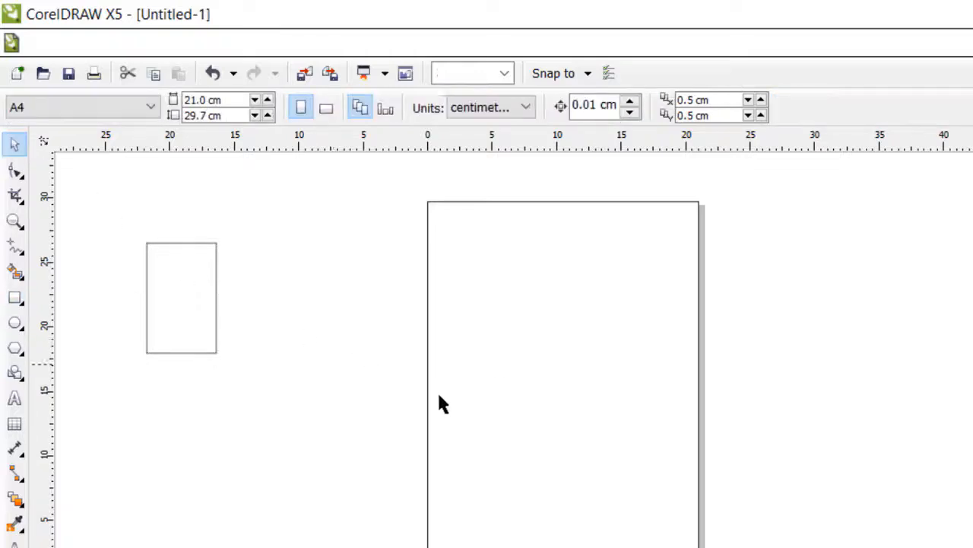
Fill the page-sized rectangle with yellow (C0 M0 Y100 K0), then leave it deselected
click(187, 328)
click(296, 322)
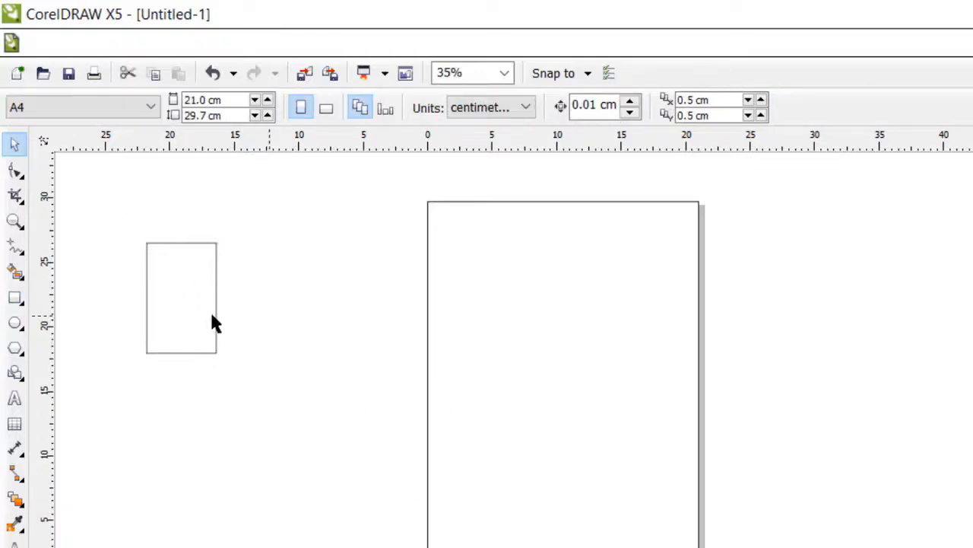
click(525, 378)
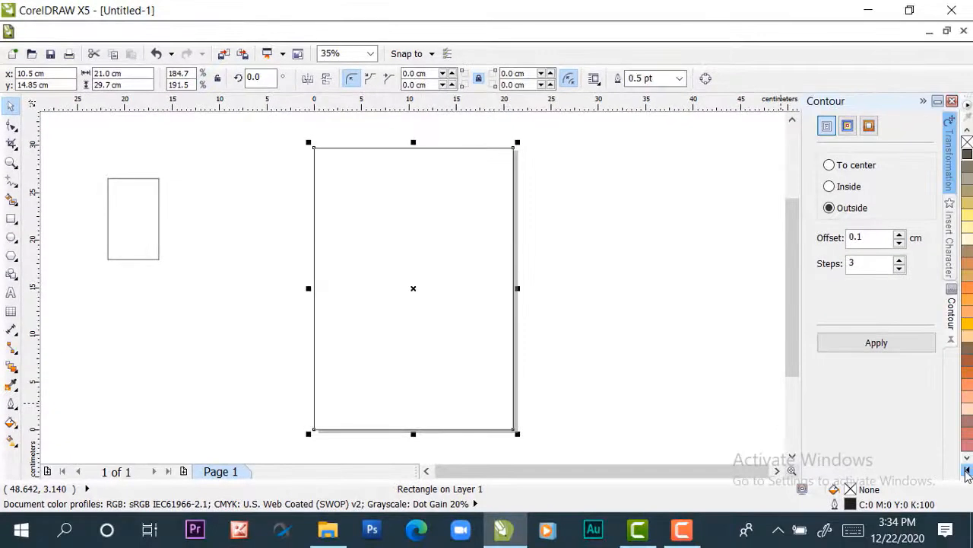
click(967, 471)
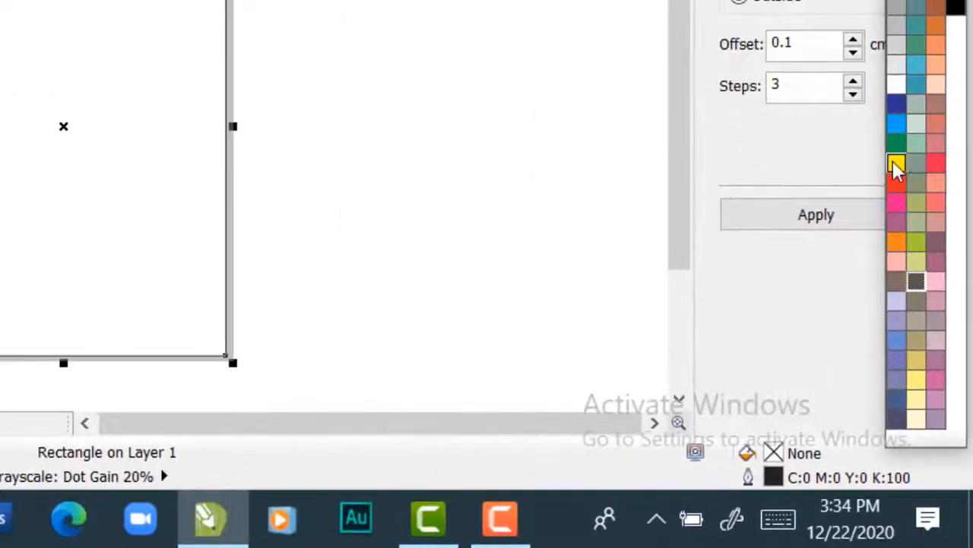
click(896, 165)
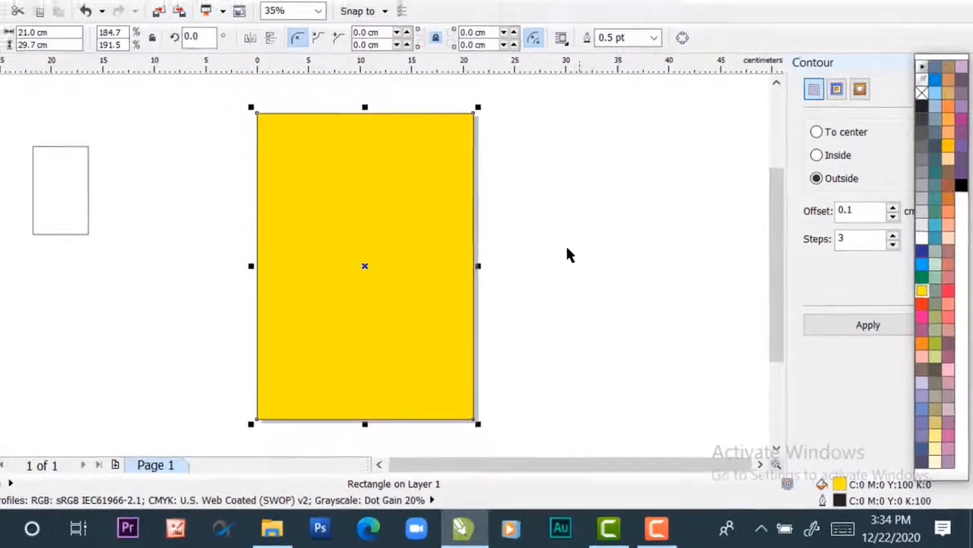
click(521, 224)
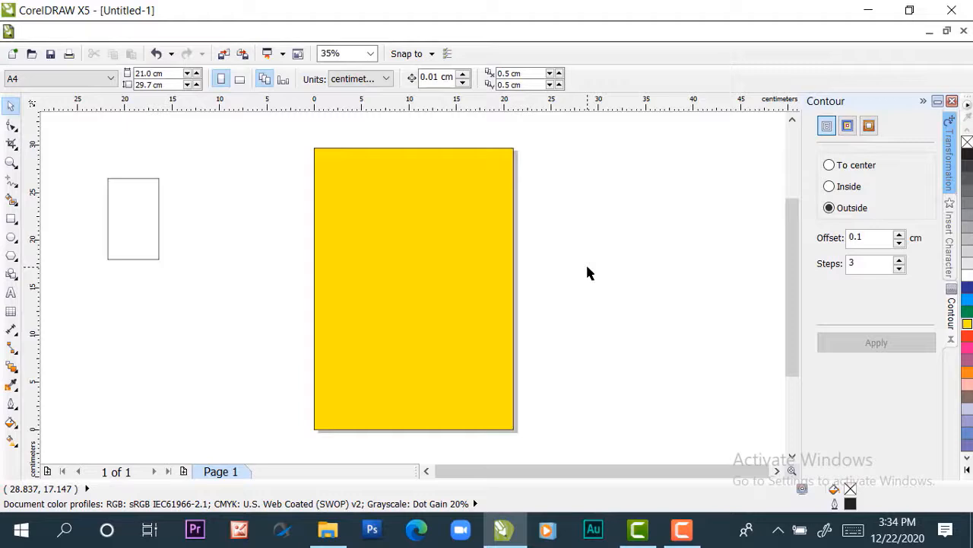
click(343, 287)
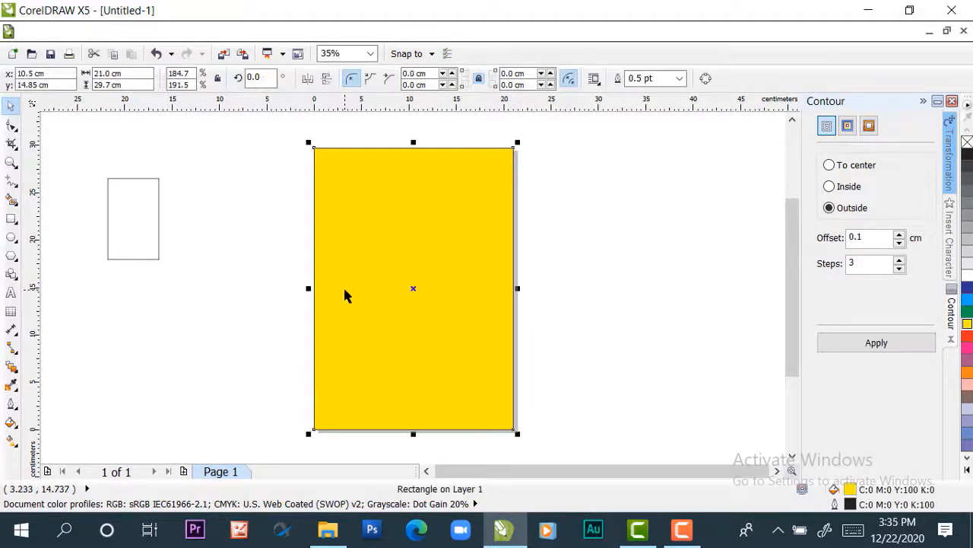
click(598, 248)
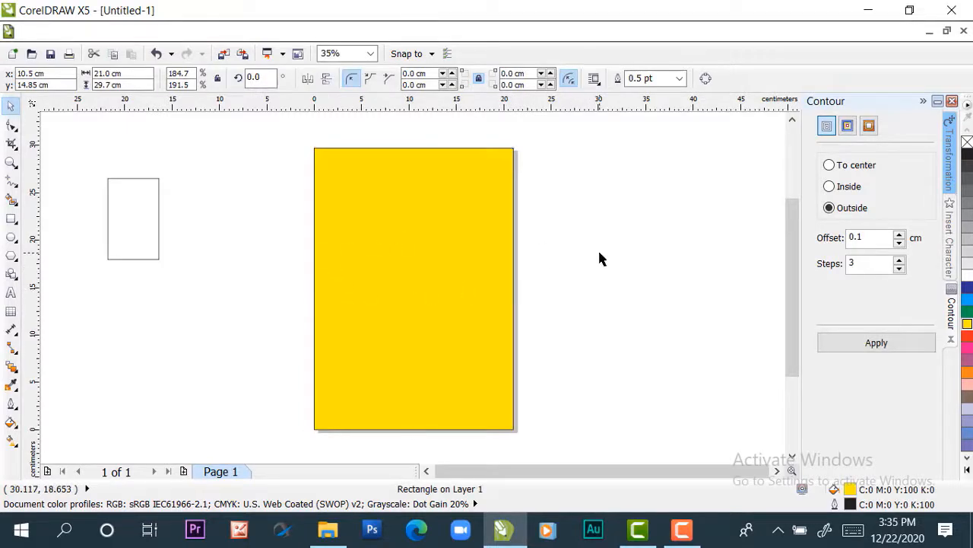
Move the small card rectangle onto the yellow rectangle, near the upper-left corner of the page, centered at about x 3.6 cm, y 24.4 cm
click(123, 222)
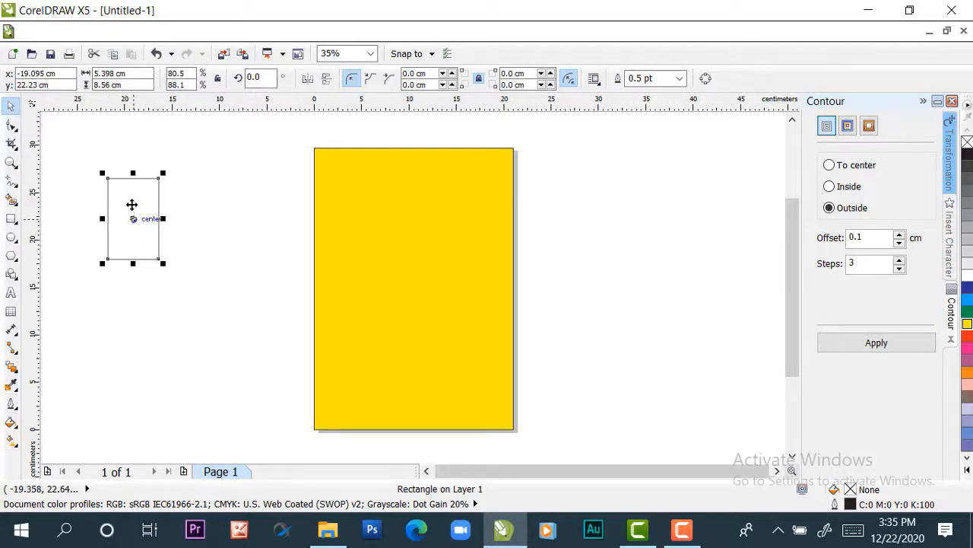
click(131, 201)
drag(130, 201, 346, 180)
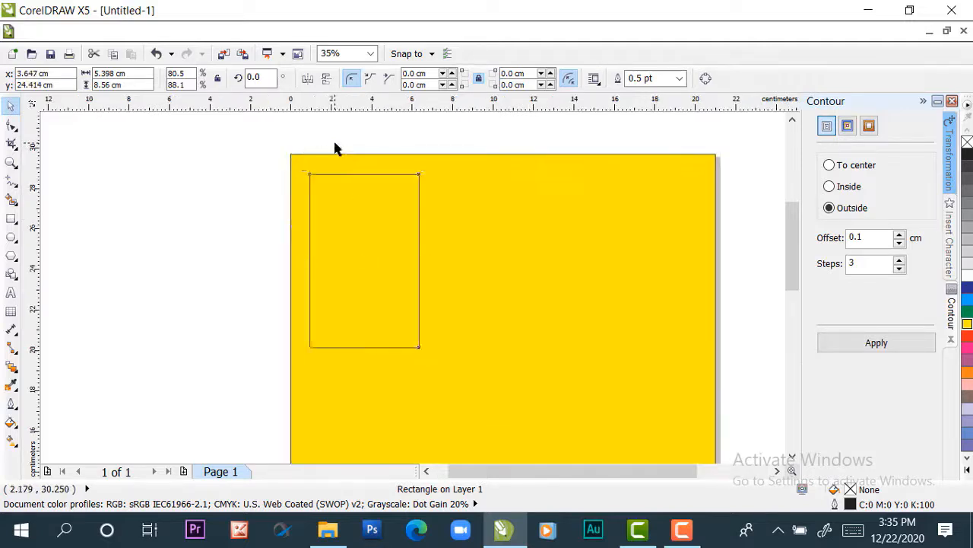
Examine the card rectangle's placement on the yellow background close up at 150%, 145% and 140% zoom
scroll(337, 148, up, 2)
scroll(346, 156, up, 2)
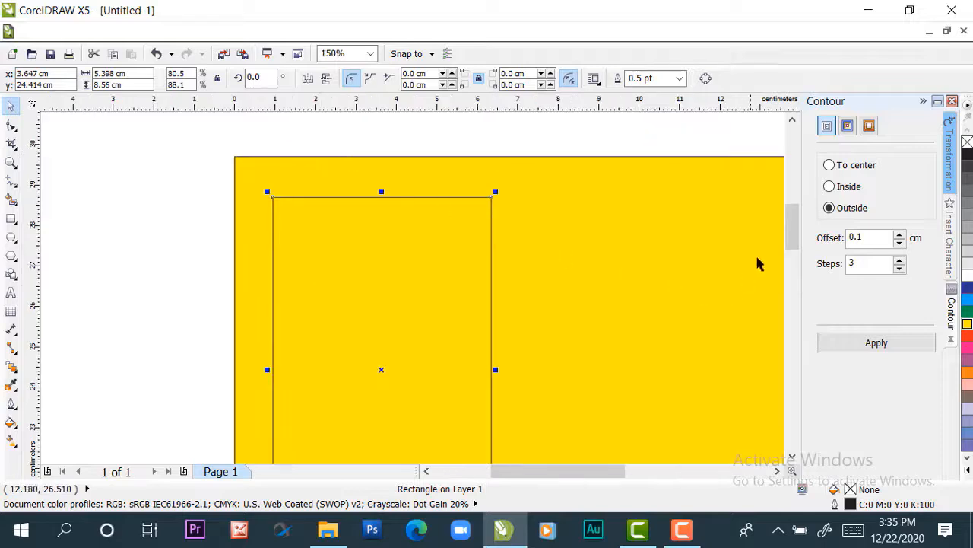
drag(791, 226, 797, 237)
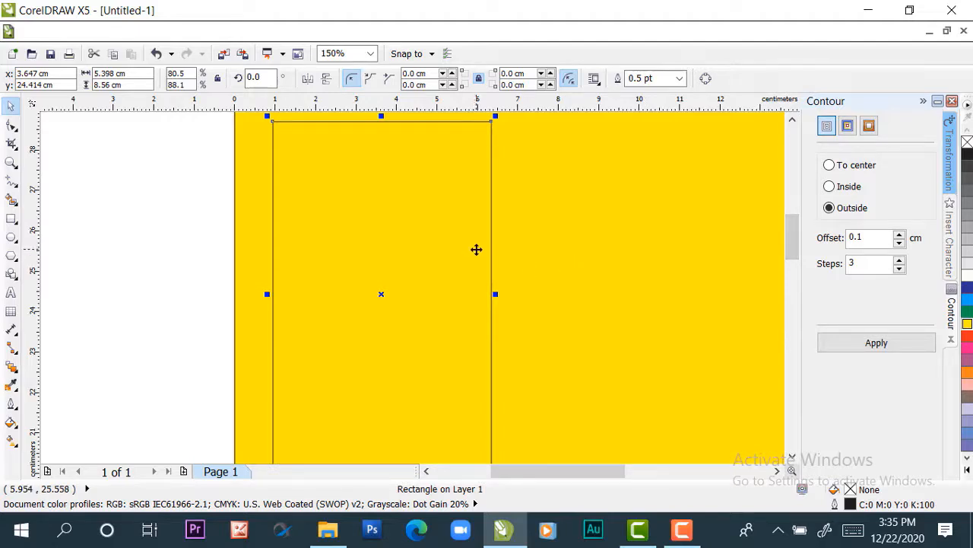
key(F3)
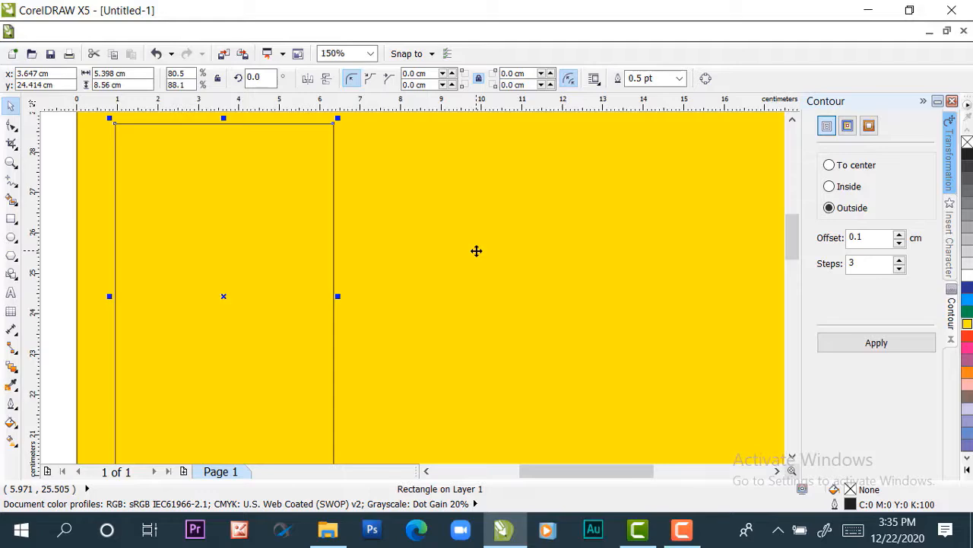
drag(791, 242, 793, 242)
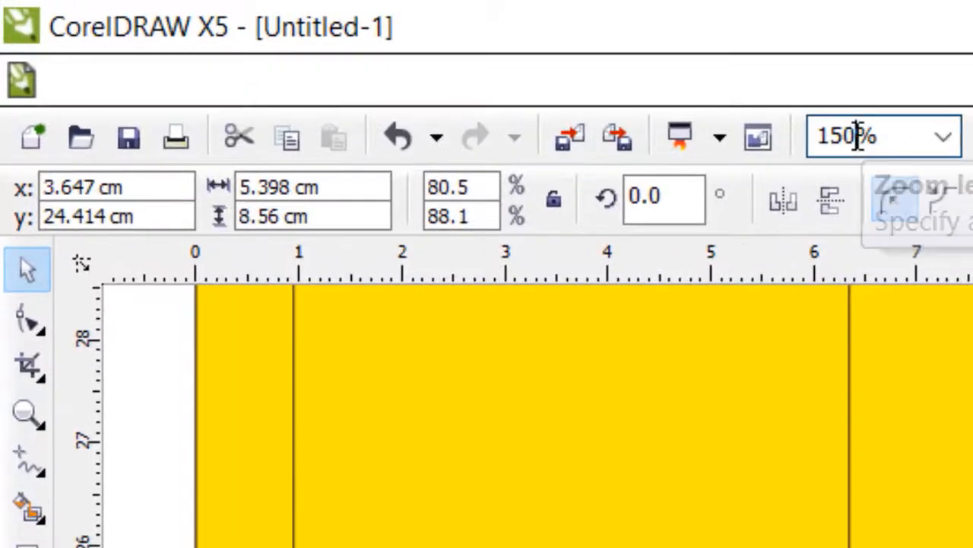
double_click(857, 136)
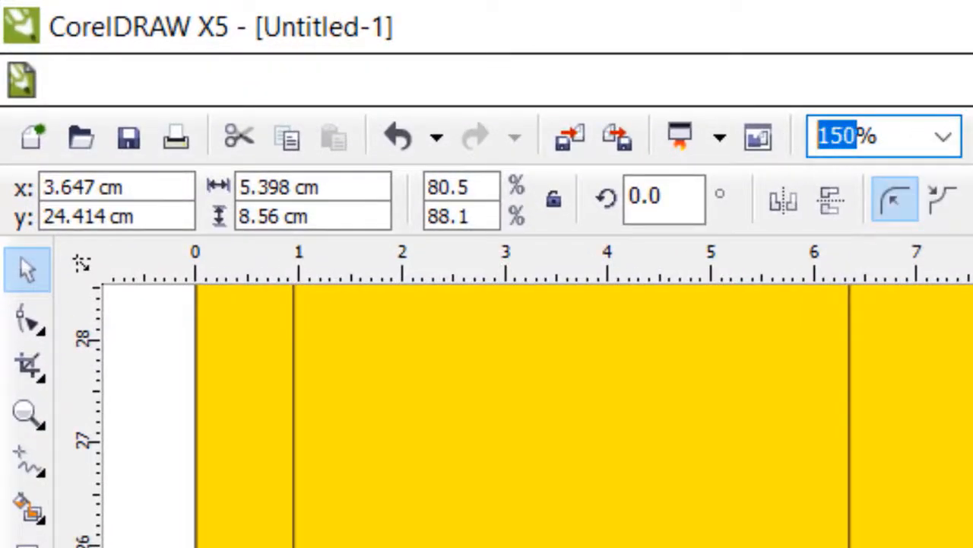
text(145)
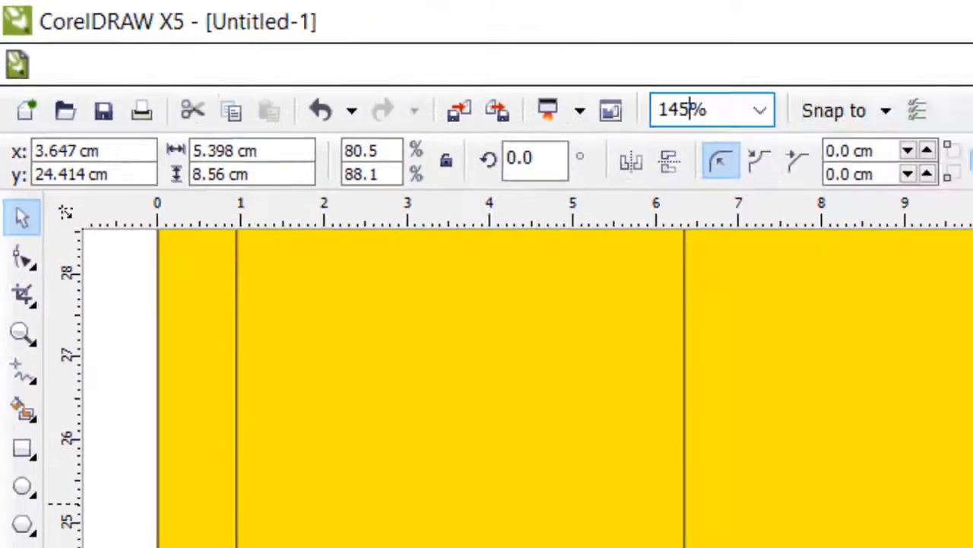
key(Return)
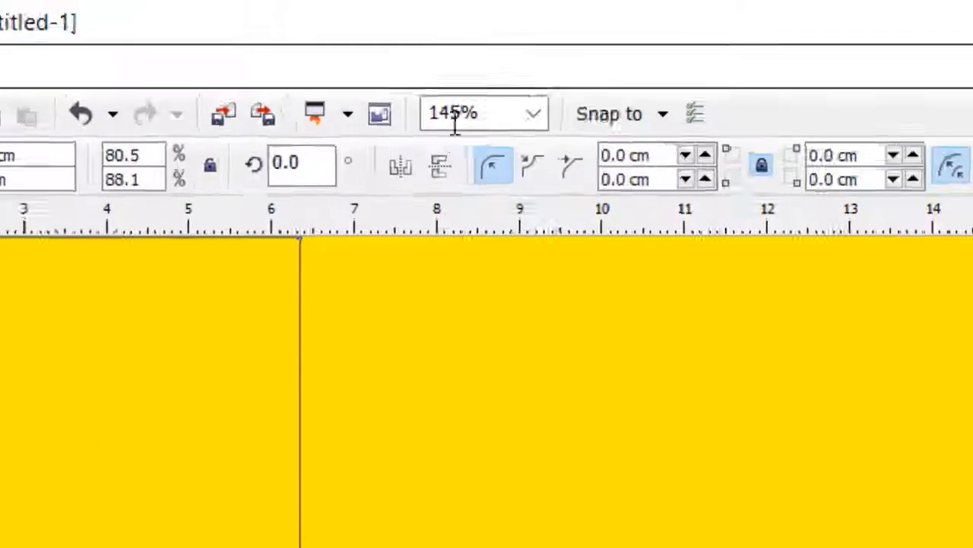
mouse_move(461, 113)
mouse_down()
mouse_move(446, 115)
mouse_move(455, 119)
mouse_up()
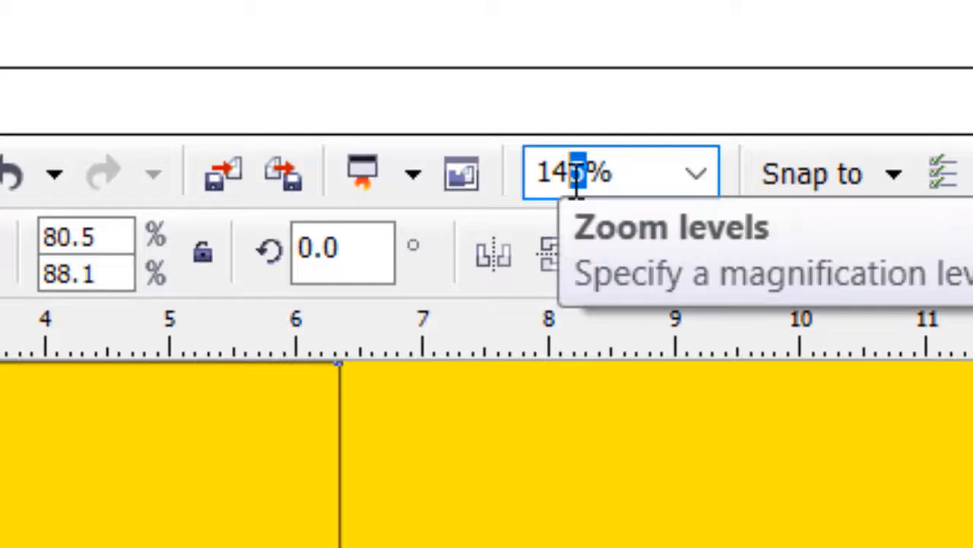
text(0)
key(Return)
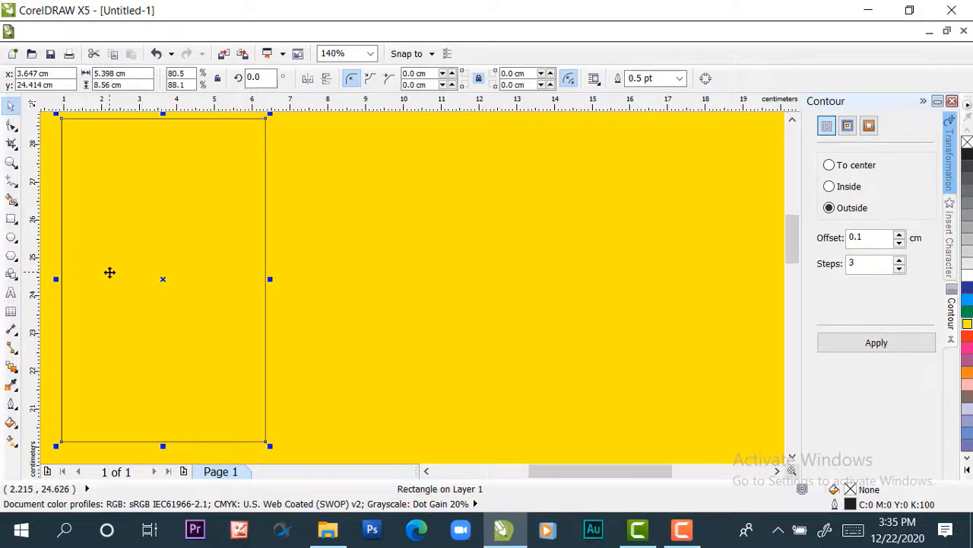
scroll(114, 270, down, 2)
drag(557, 474, 552, 473)
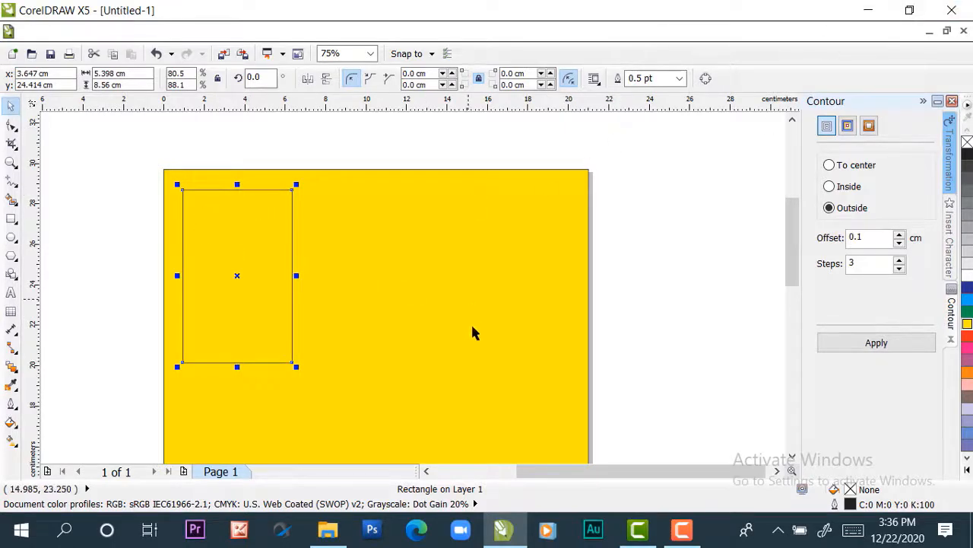
Start a fountain fill on the card rectangle and go through the Radial and Conical types to the square one
click(63, 289)
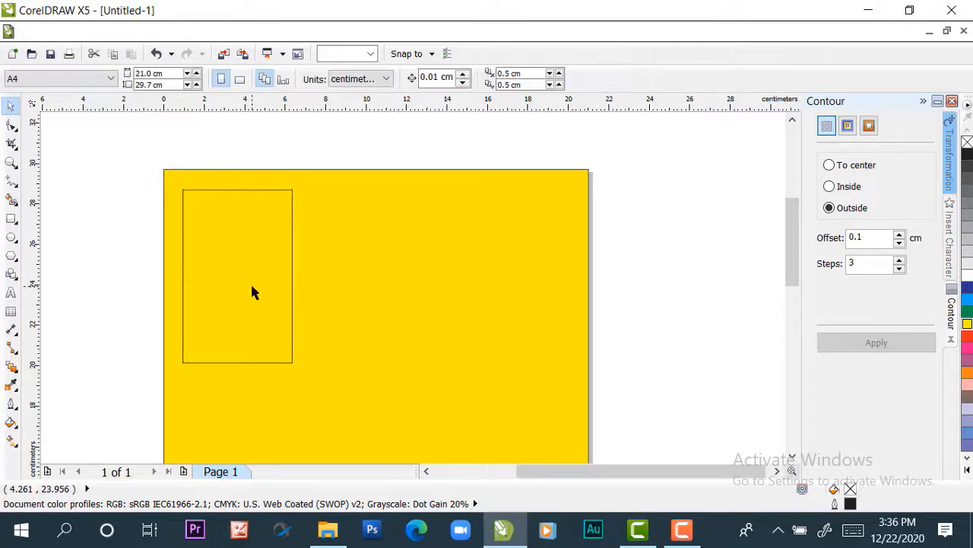
click(243, 293)
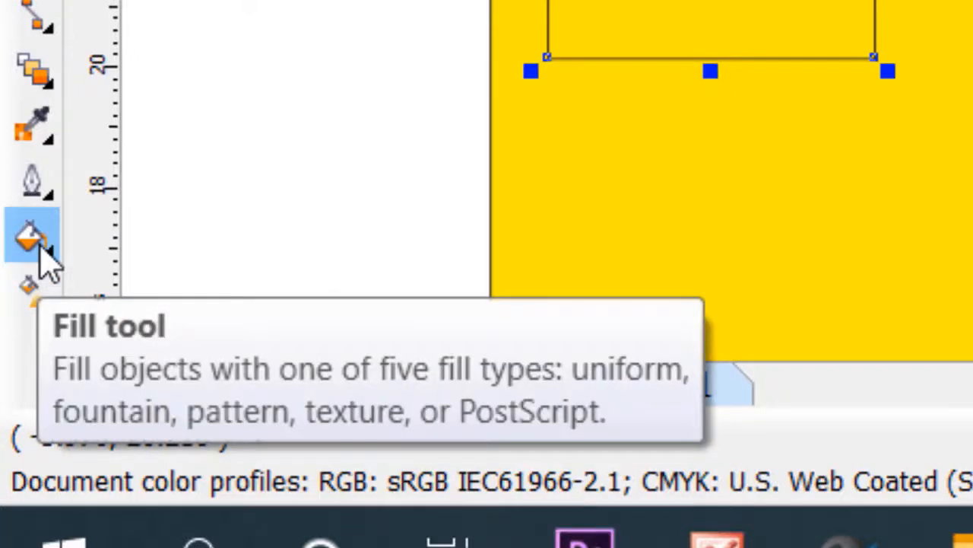
click(41, 245)
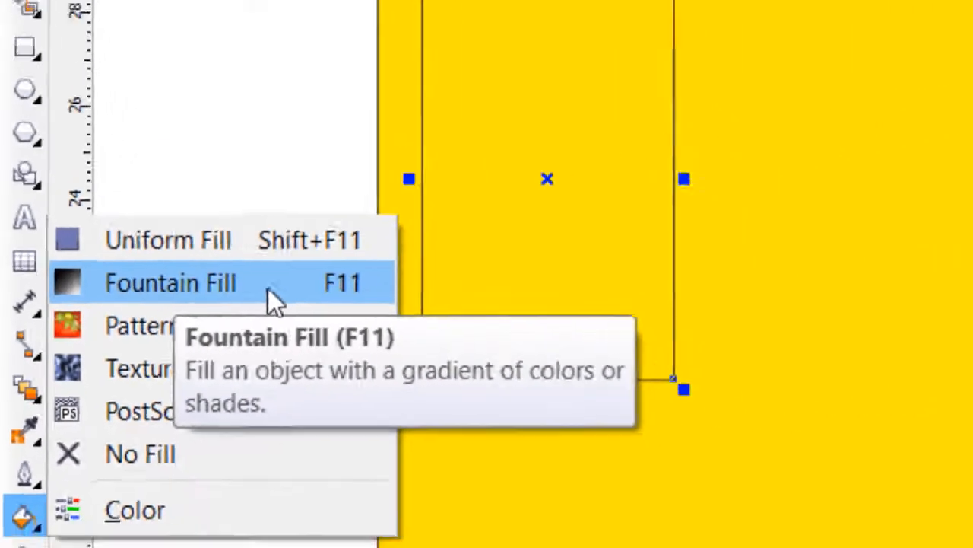
click(376, 268)
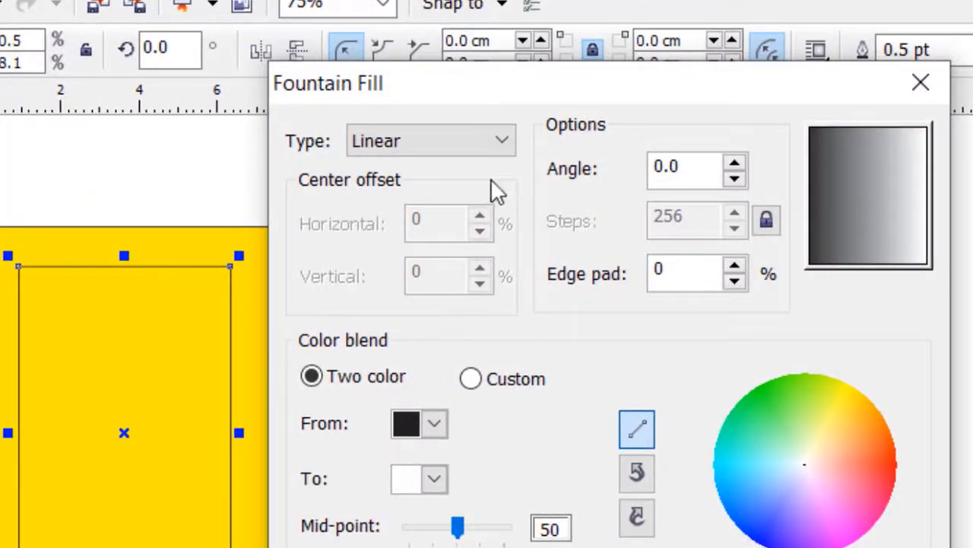
click(482, 144)
click(469, 187)
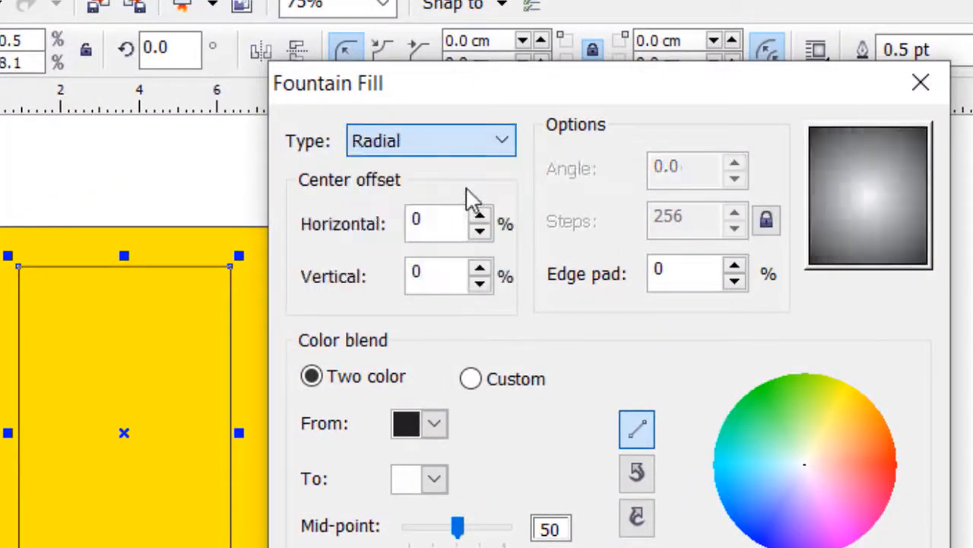
click(451, 146)
click(440, 214)
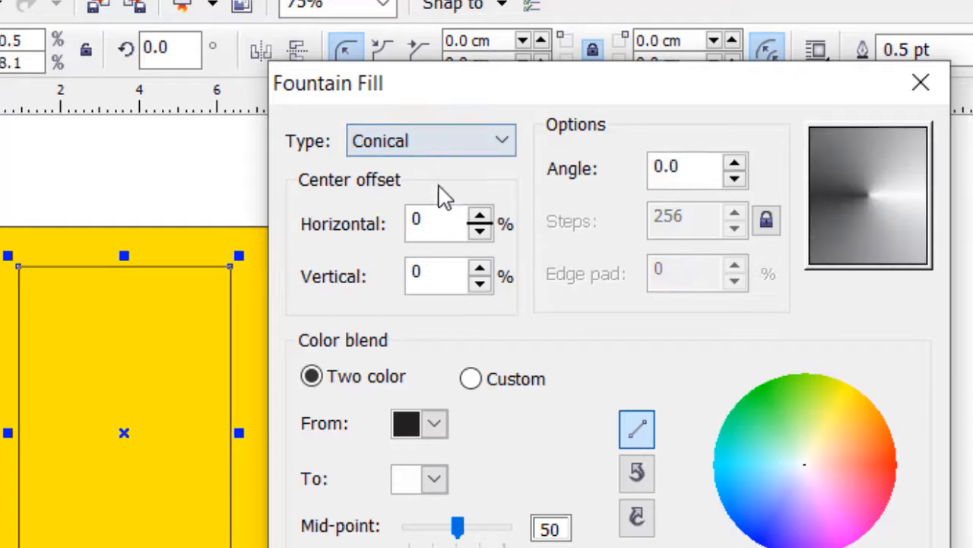
click(441, 146)
click(420, 237)
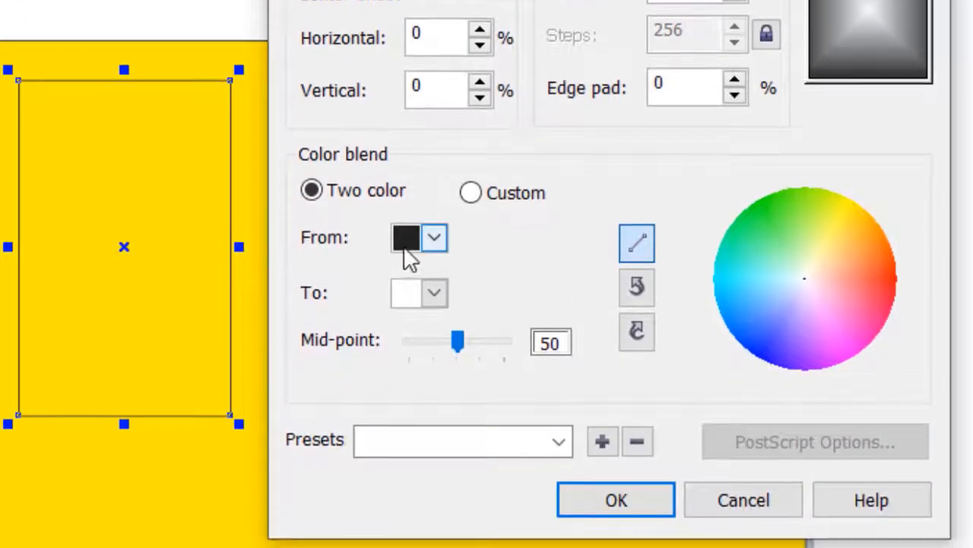
Blend the gradient from olive green to white, after trying Khaki as the start color, and apply the fill
click(435, 243)
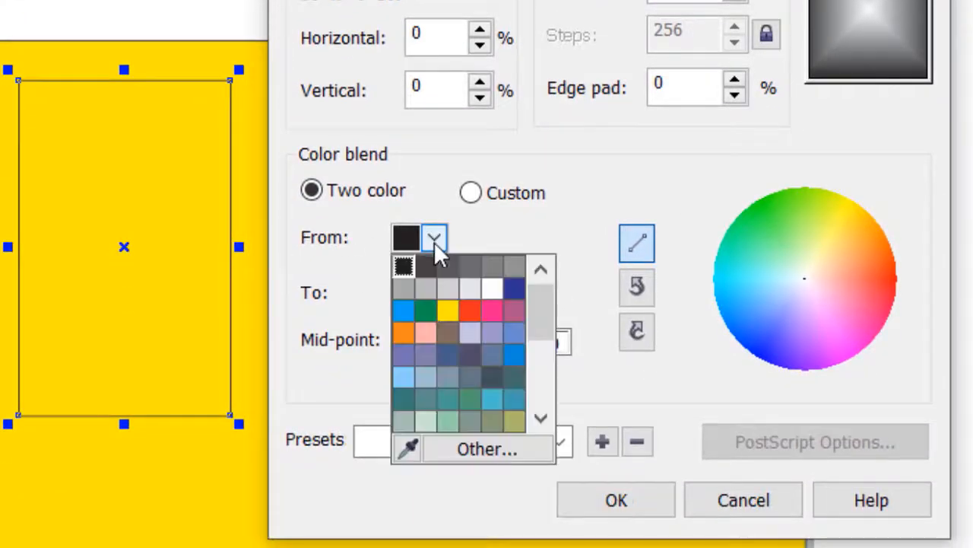
drag(536, 315, 536, 343)
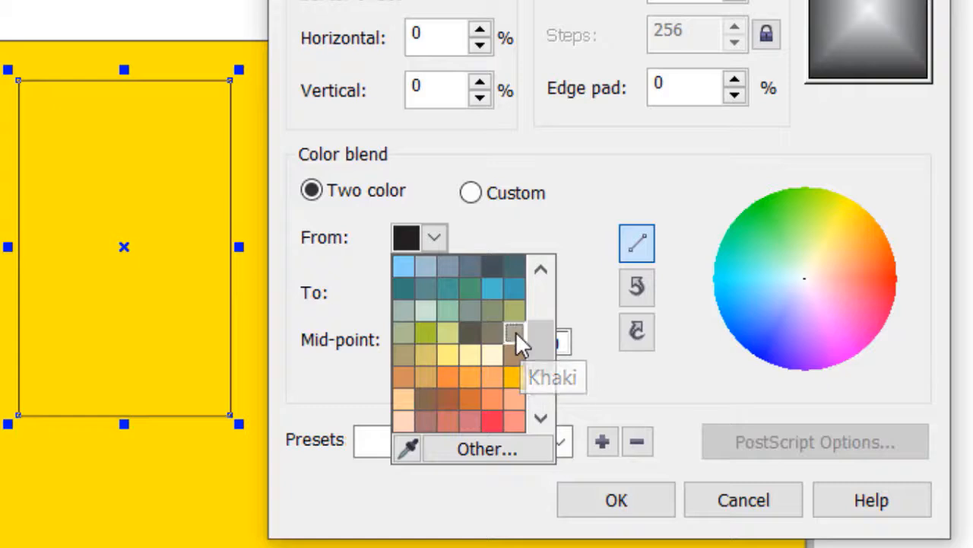
click(514, 333)
click(435, 238)
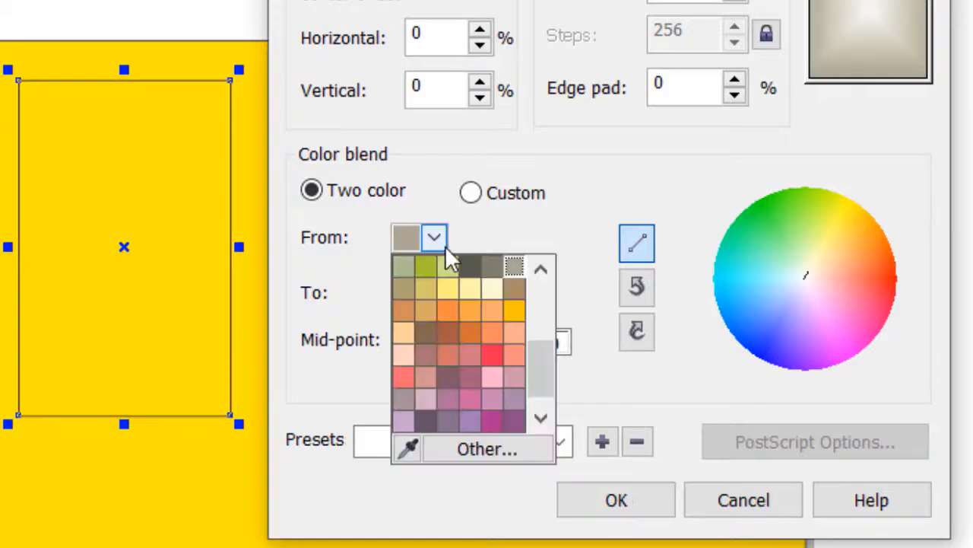
scroll(538, 354, up, 1)
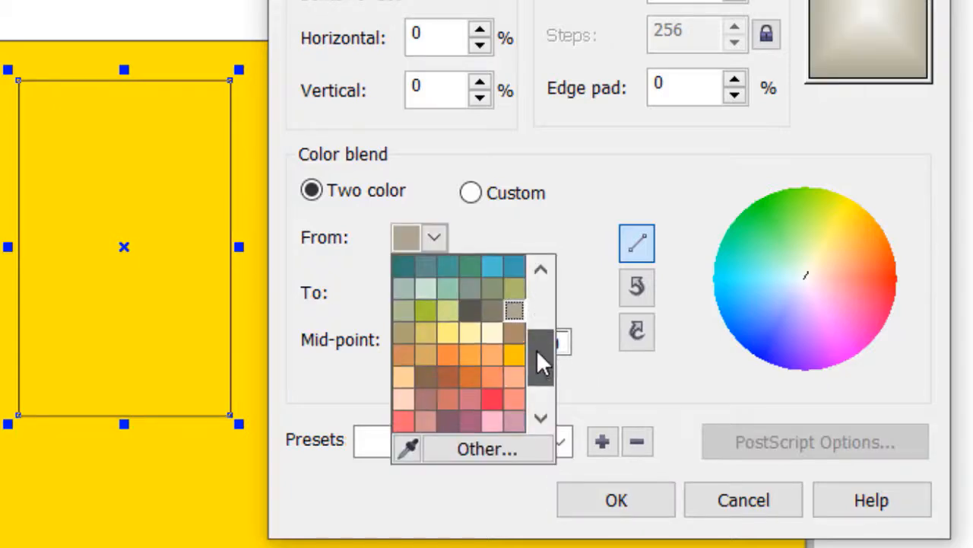
click(514, 288)
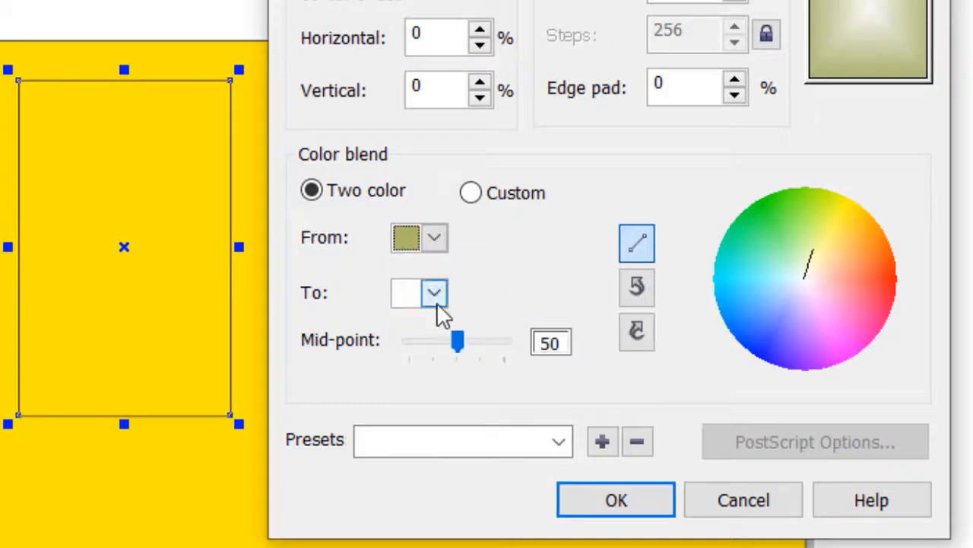
click(435, 299)
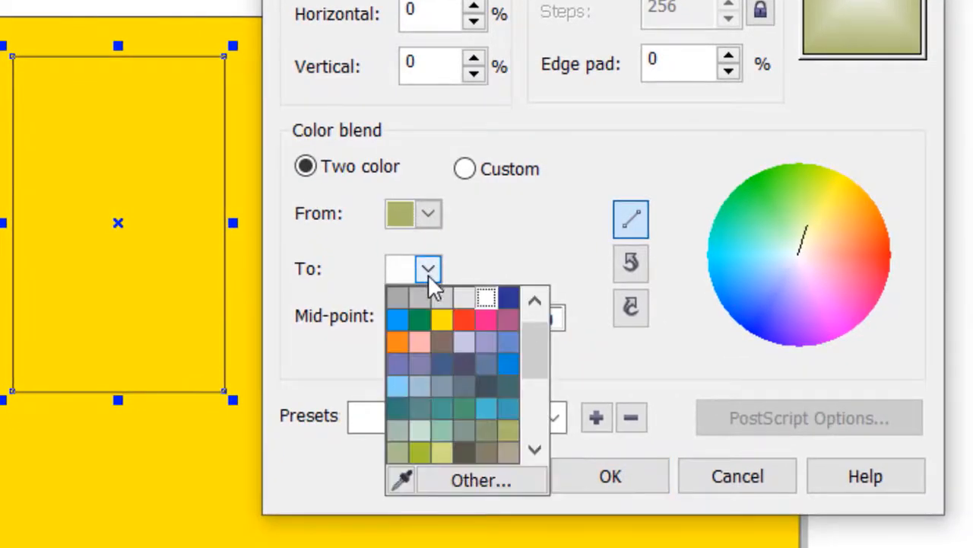
click(428, 274)
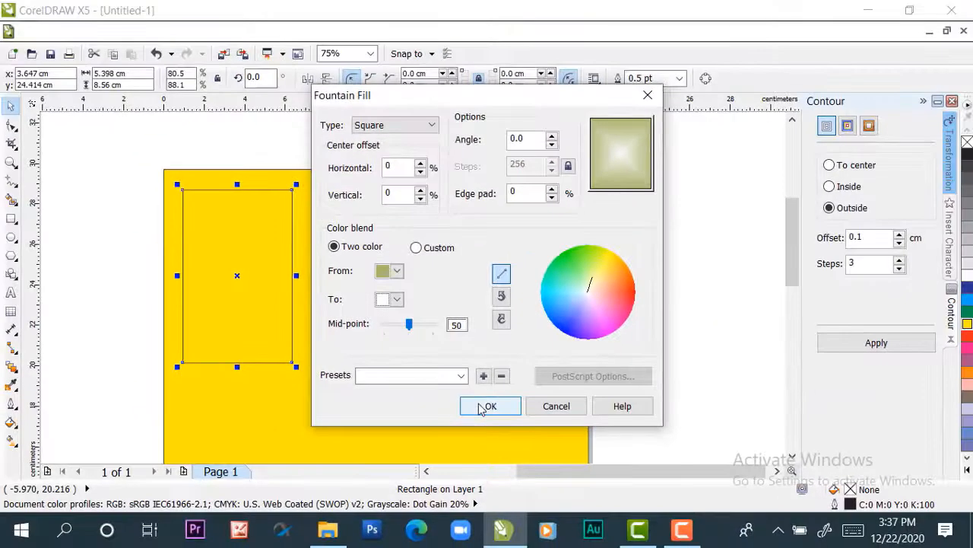
click(481, 406)
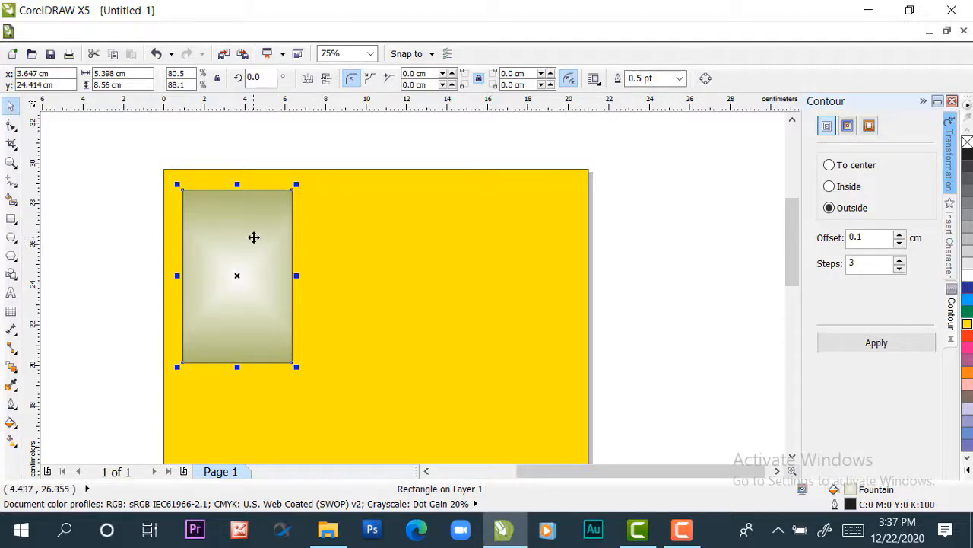
Place a copy of the gradient card beside the original with a small gap, centered at about x 9.3 cm, y 24.6 cm
mouse_move(254, 237)
mouse_down()
mouse_move(628, 235)
mouse_move(347, 243)
mouse_move(252, 235)
mouse_up()
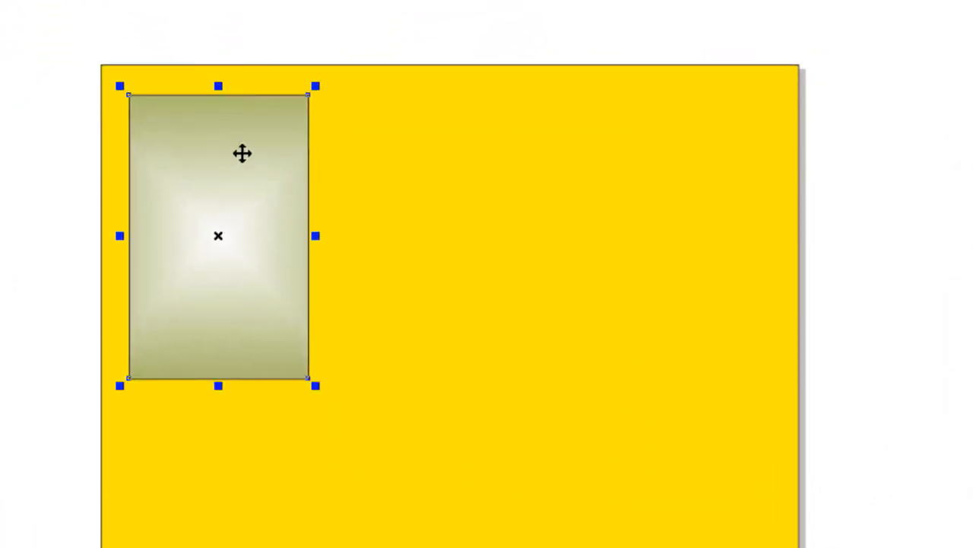
drag(218, 148, 408, 146)
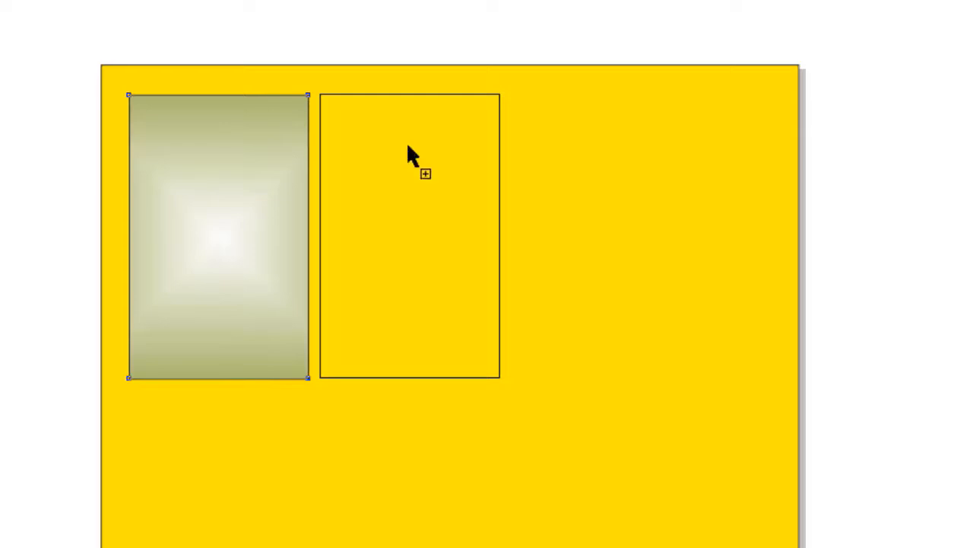
drag(409, 146, 407, 146)
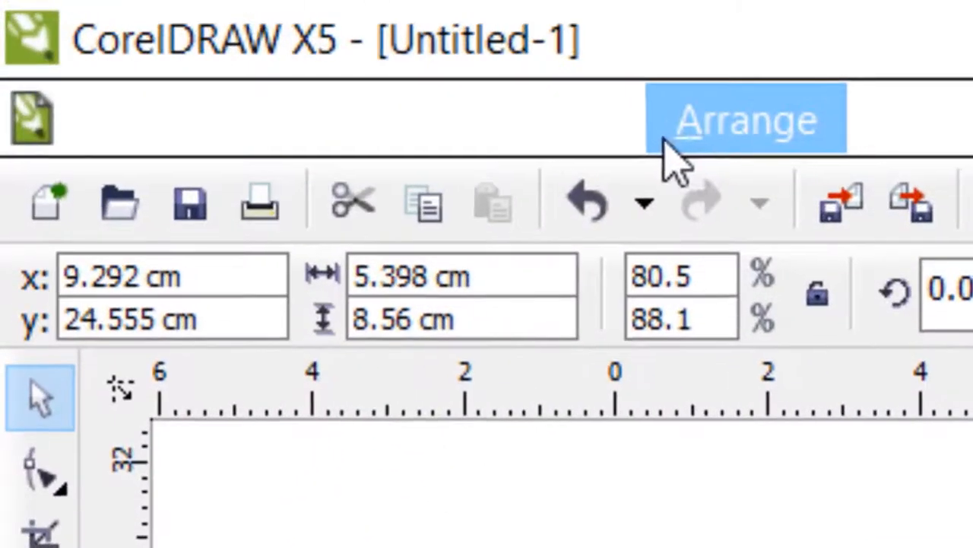
Convert the copied card rectangle to curves and delete its bottom-right corner node to form a triangle
click(688, 130)
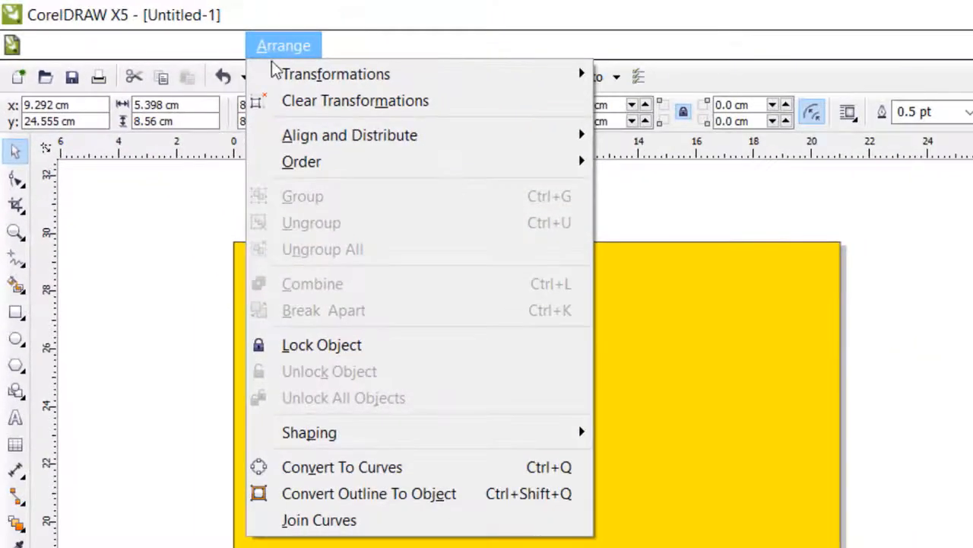
click(385, 468)
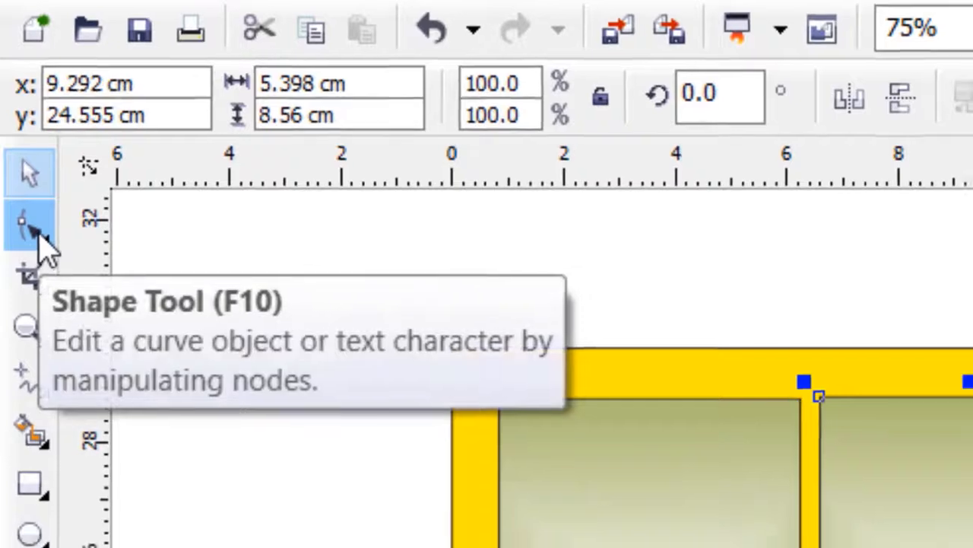
click(35, 232)
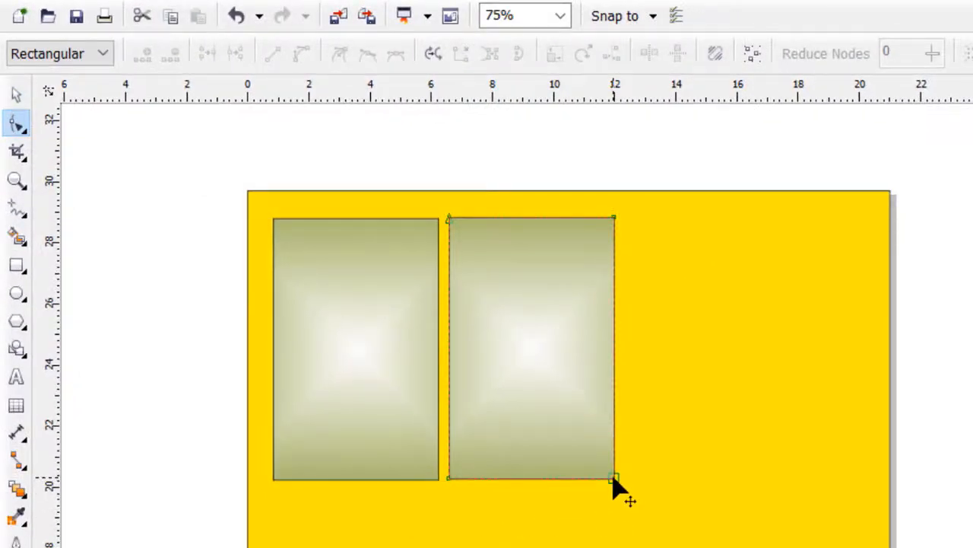
click(615, 479)
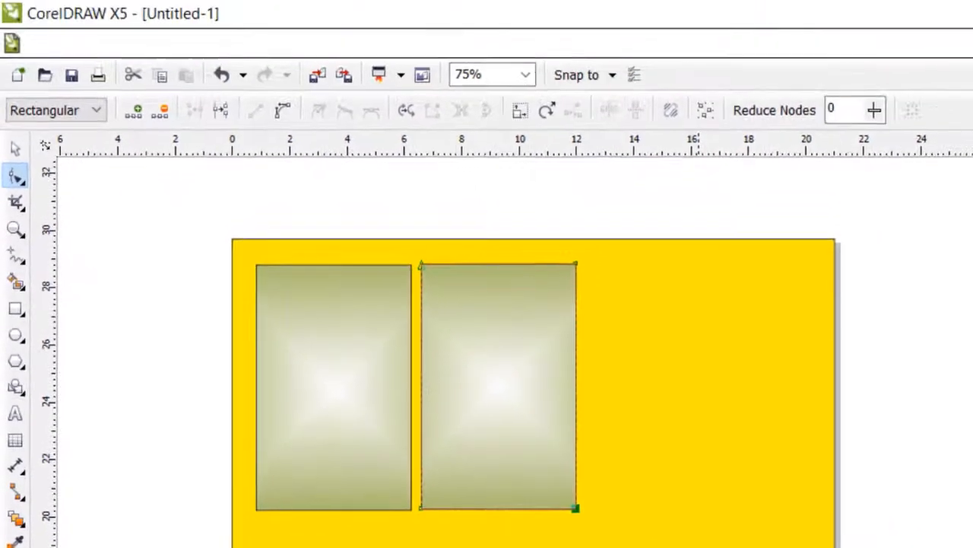
key(Delete)
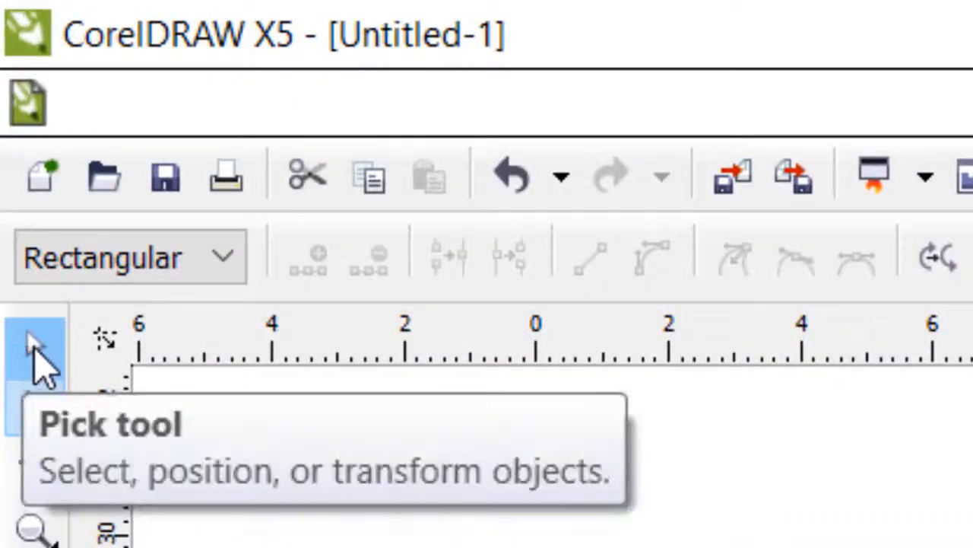
Shrink the triangle proportionally about its center, redoing the first attempt, and move it onto the top-left corner of the remaining card
click(35, 352)
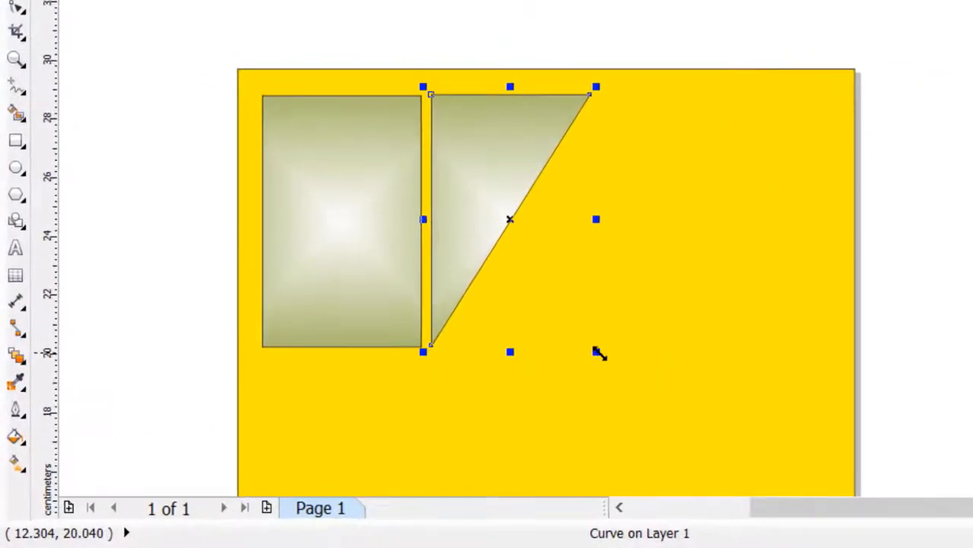
drag(600, 353, 551, 299)
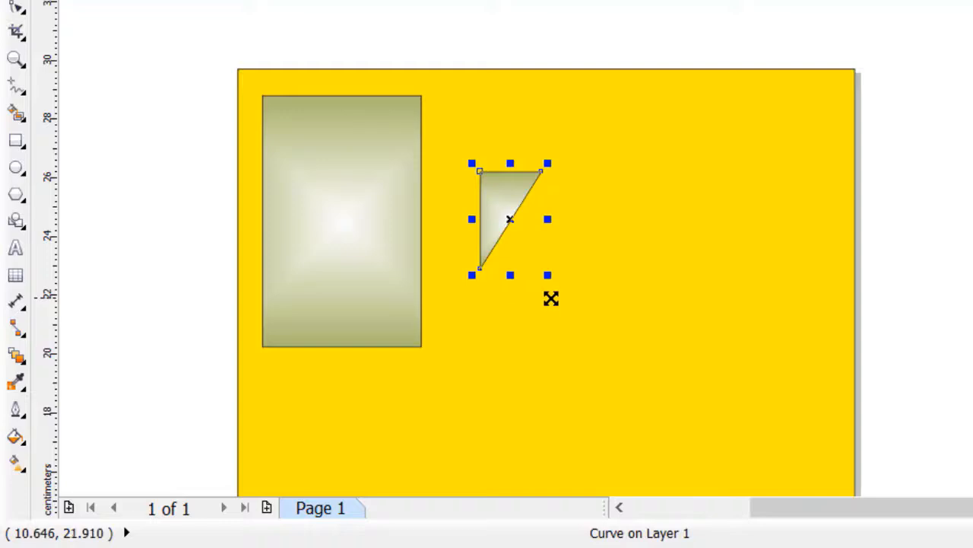
key(ctrl+z)
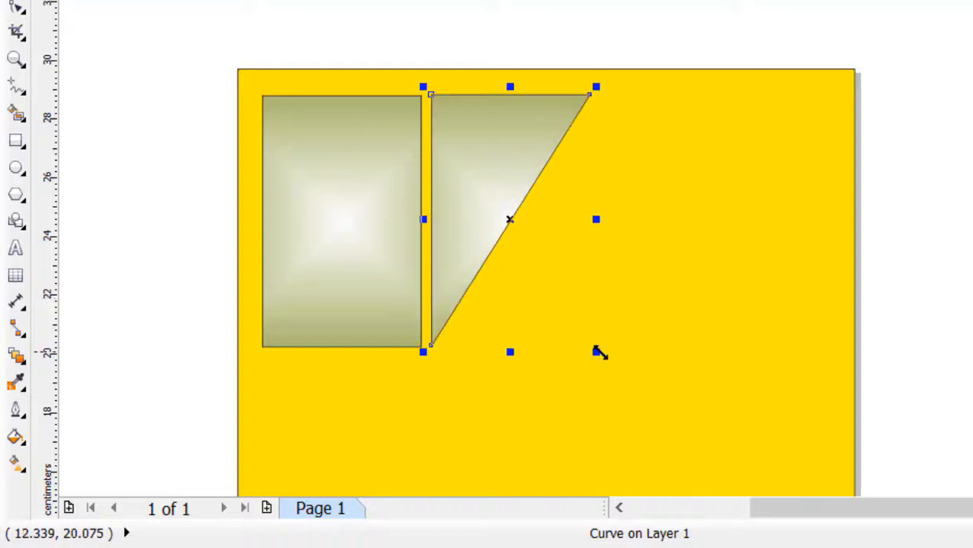
drag(599, 351, 556, 284)
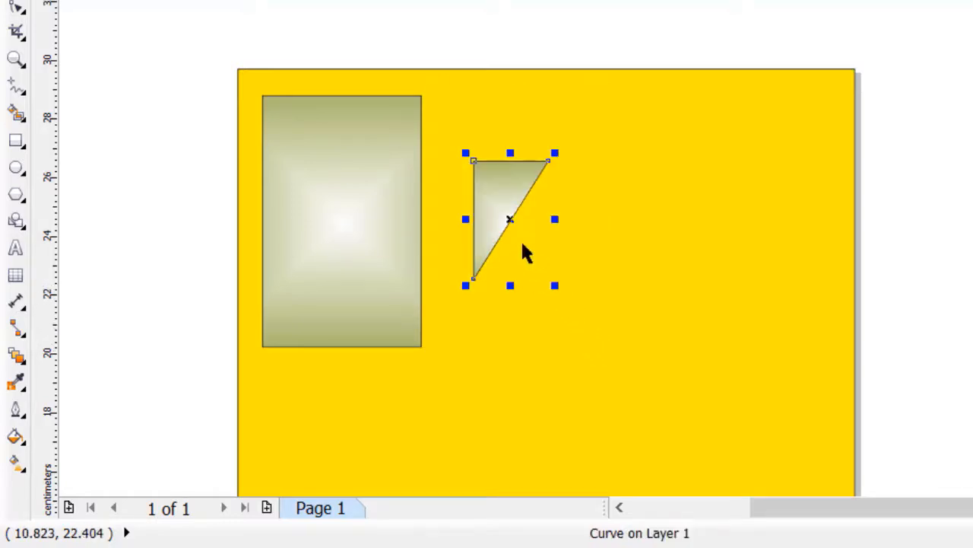
drag(489, 189, 283, 124)
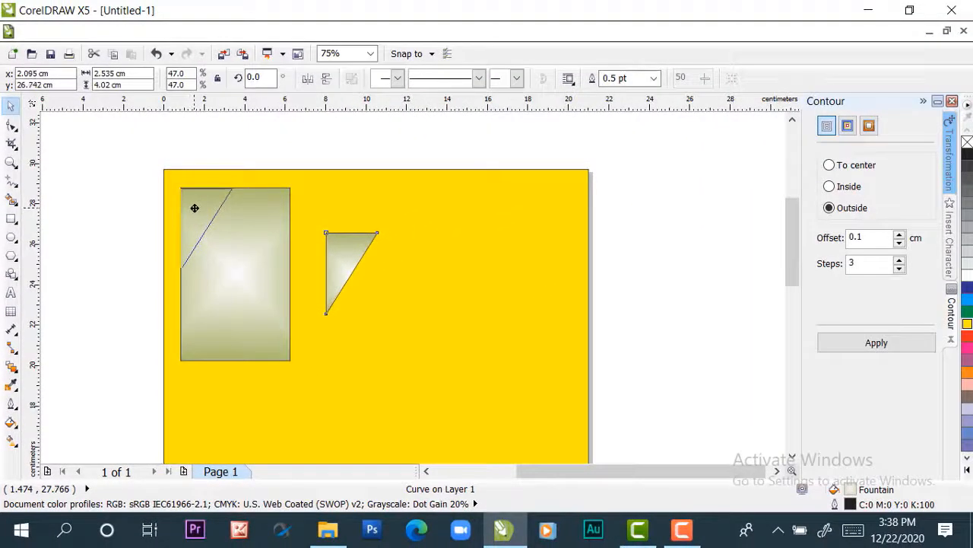
drag(194, 207, 195, 208)
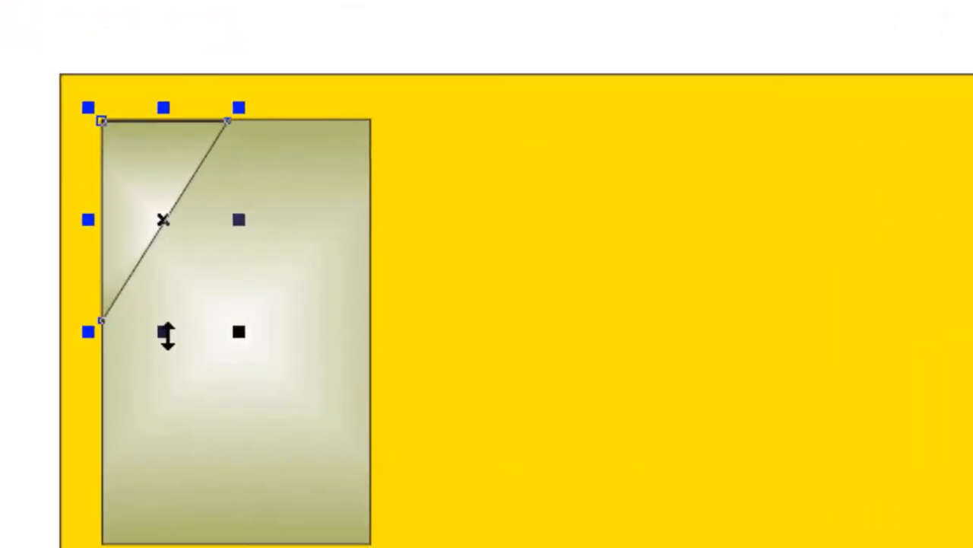
Flatten and widen the corner triangle to about 2.8 cm wide by 1.7 cm high
drag(167, 329, 155, 242)
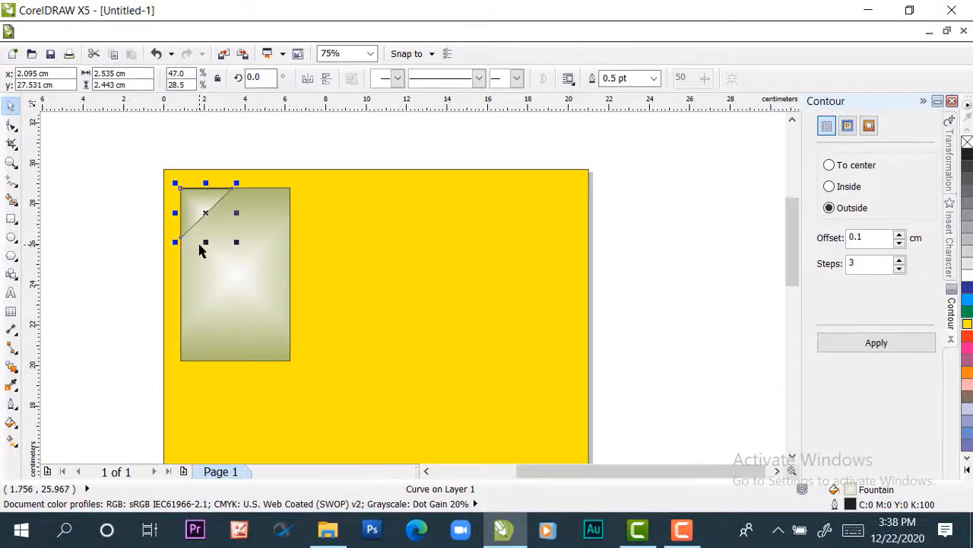
drag(205, 241, 205, 225)
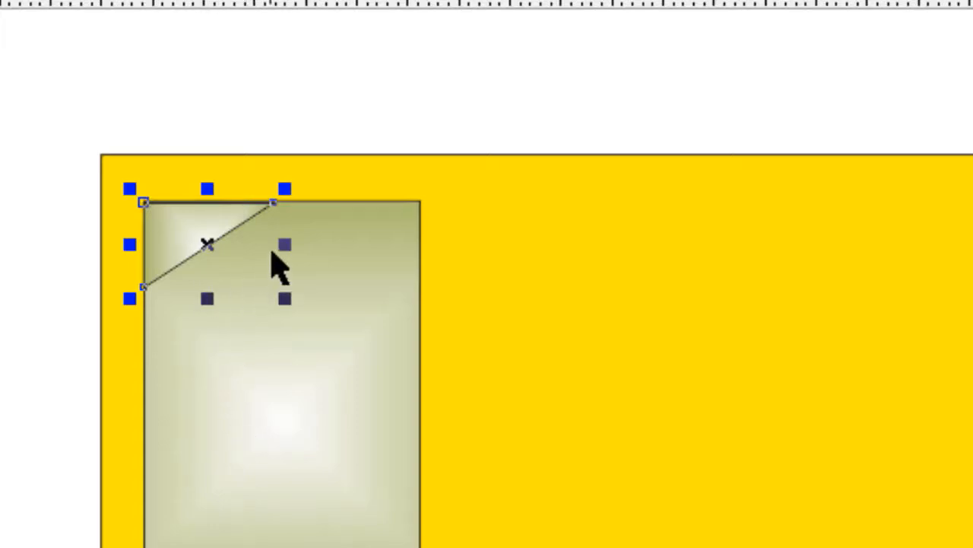
drag(289, 249, 304, 248)
click(570, 356)
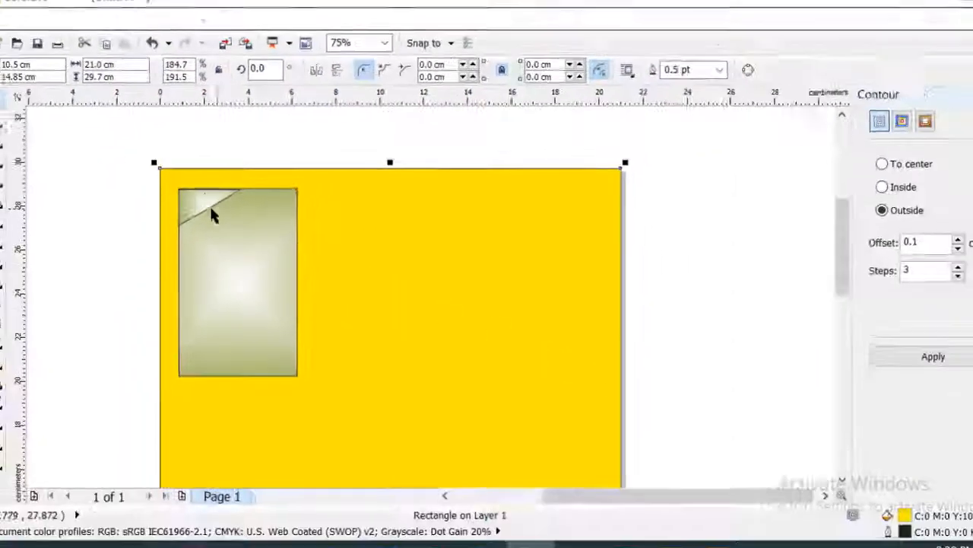
Align the triangle with the left and top edges of the card using Align and Distribute
scroll(213, 205, up, 2)
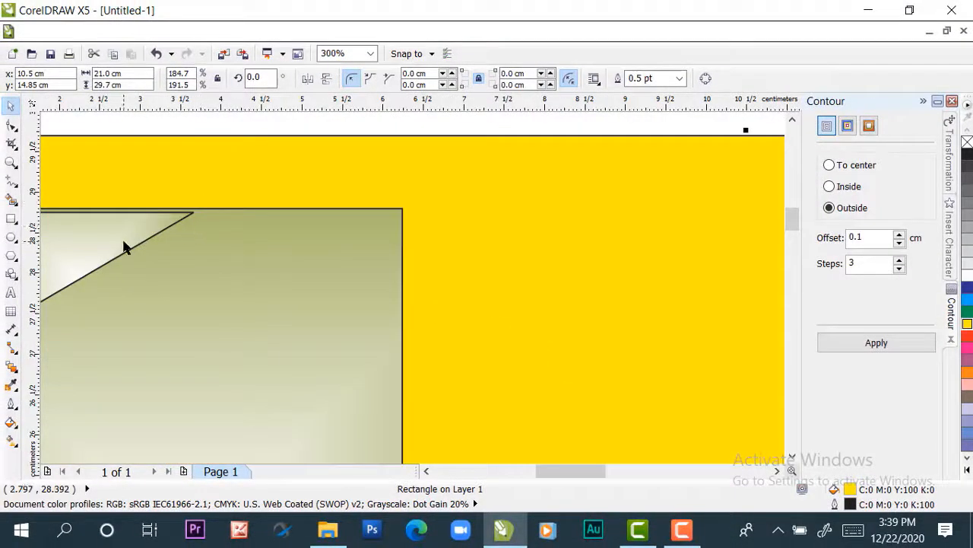
scroll(76, 242, down, 3)
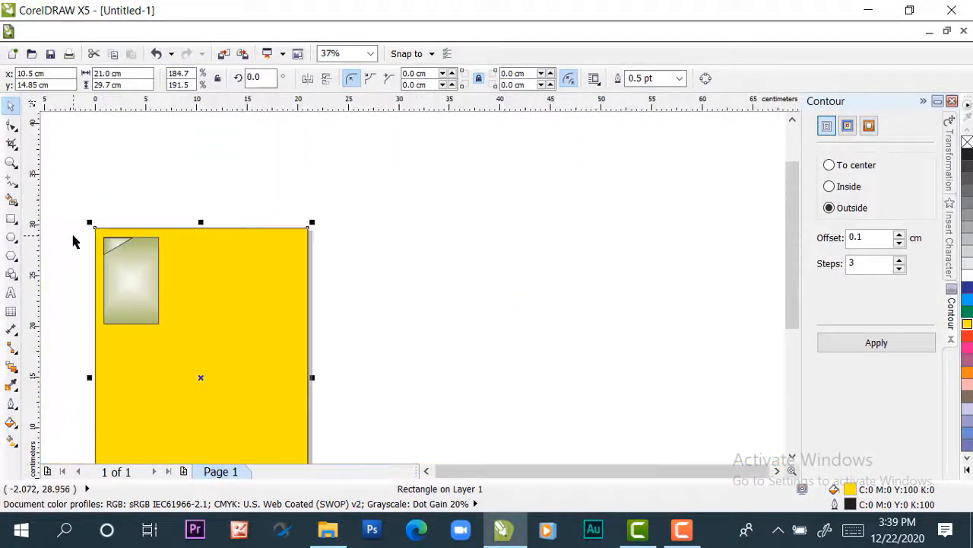
scroll(81, 242, up, 3)
scroll(245, 265, up, 1)
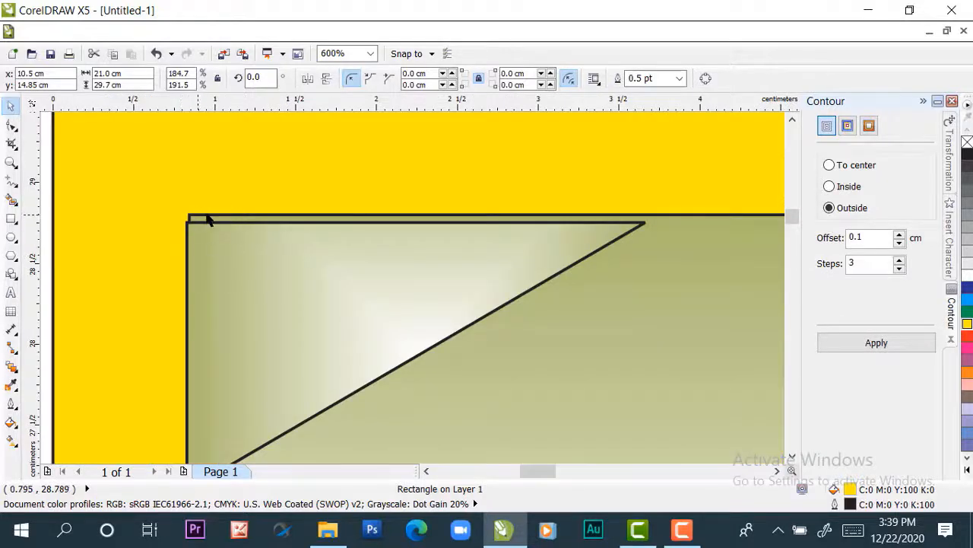
scroll(220, 231, down, 3)
scroll(229, 240, up, 1)
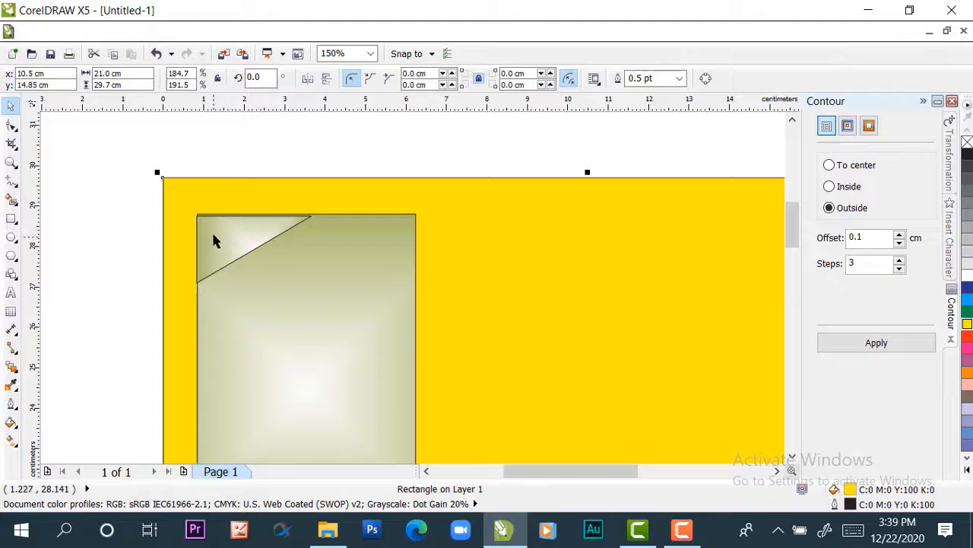
click(214, 239)
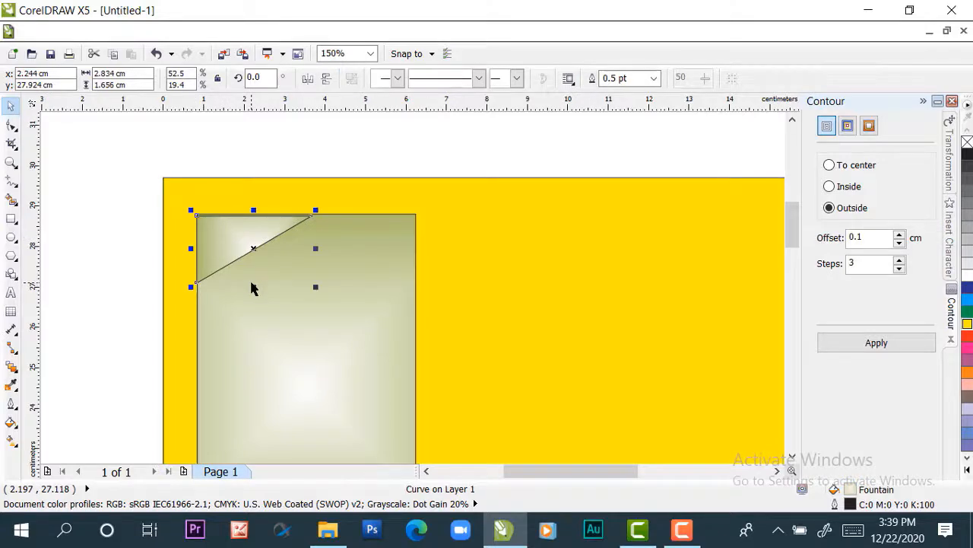
shift+click(397, 246)
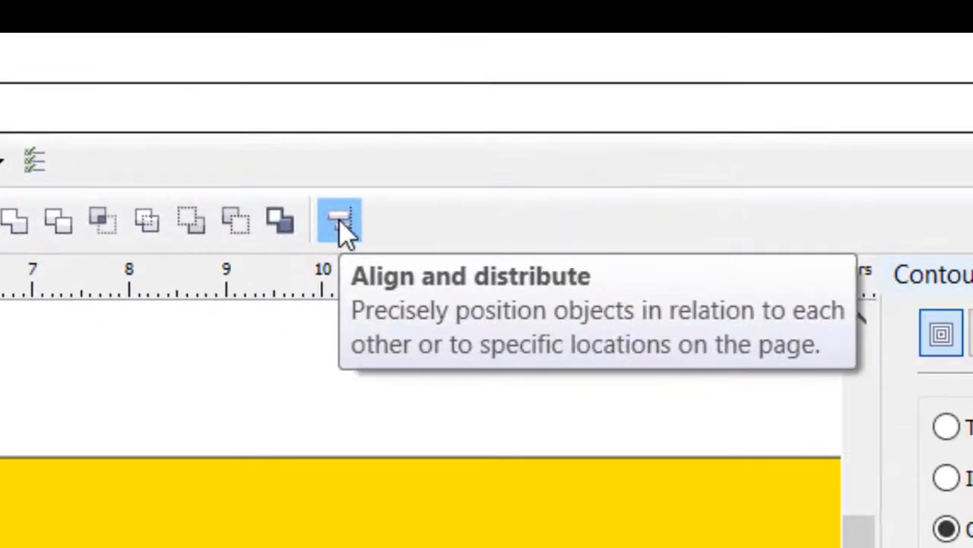
click(339, 225)
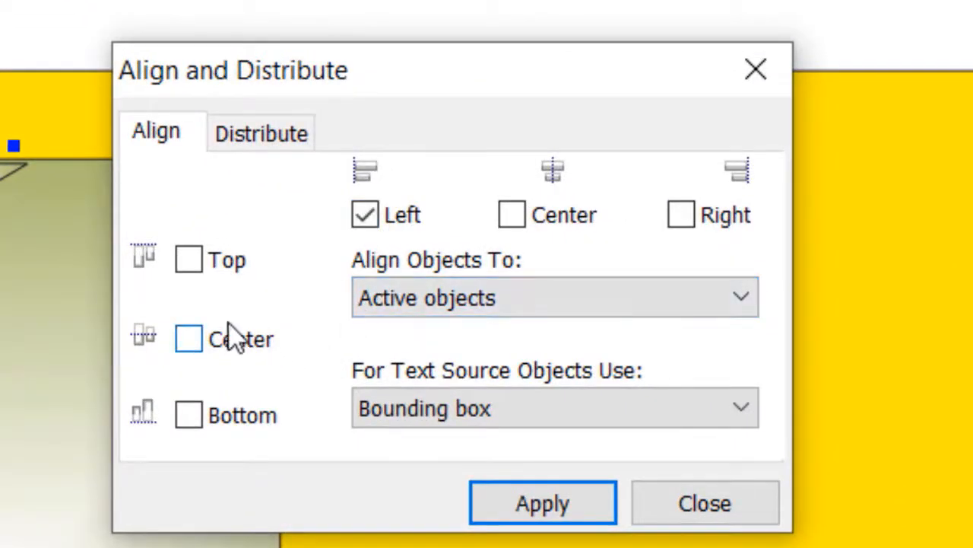
click(188, 259)
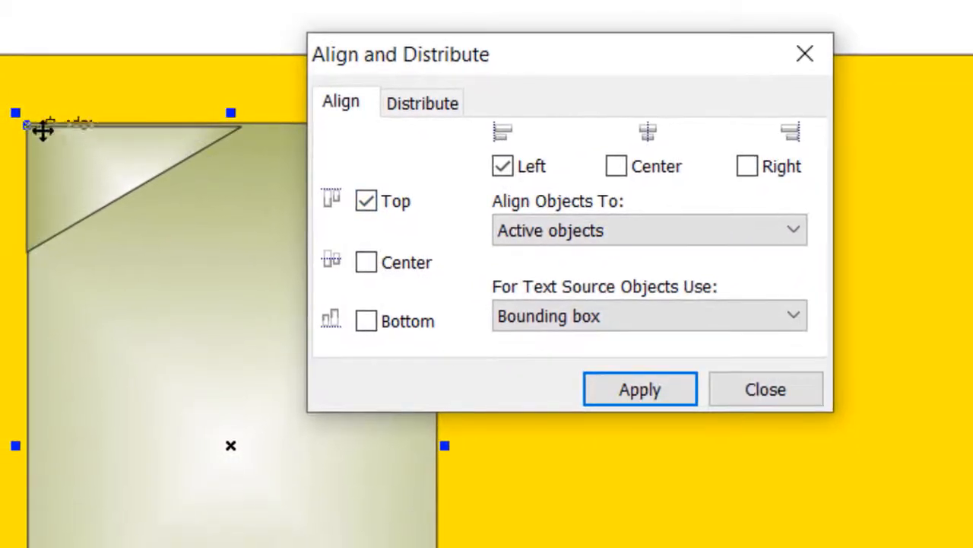
click(655, 402)
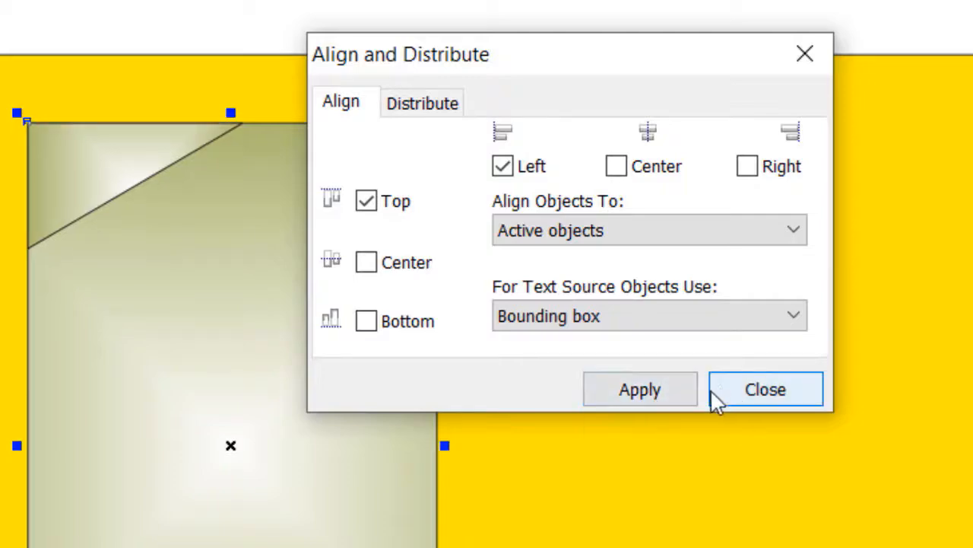
click(678, 403)
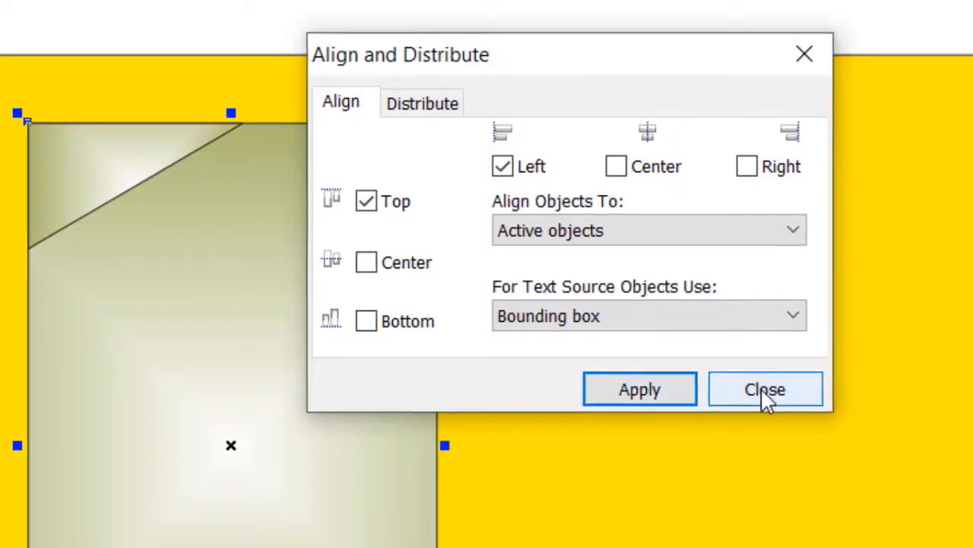
click(764, 397)
Place a copy of the triangle along the card's top edge at about x 5.3 cm, y 28 cm, and mirror it horizontally
scroll(47, 136, up, 5)
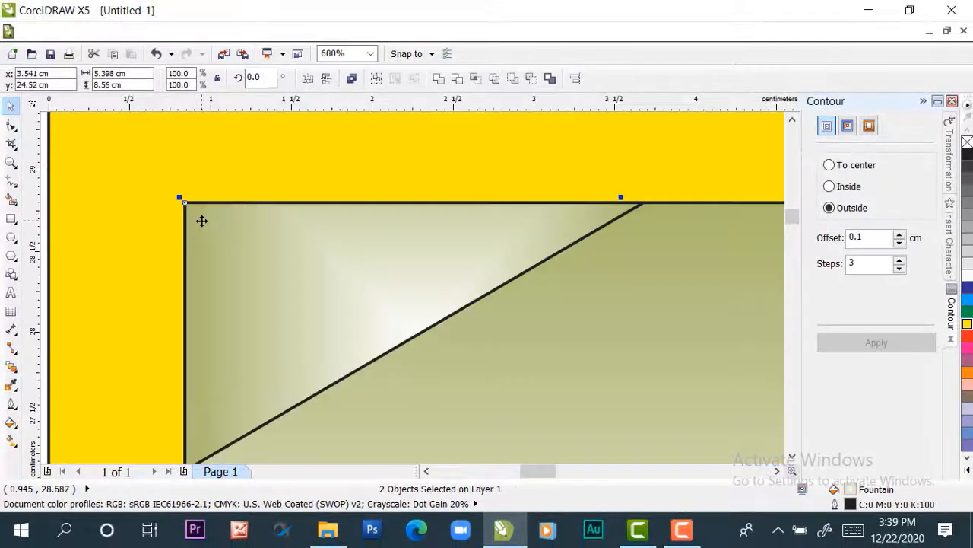
scroll(202, 220, up, 1)
scroll(191, 190, down, 2)
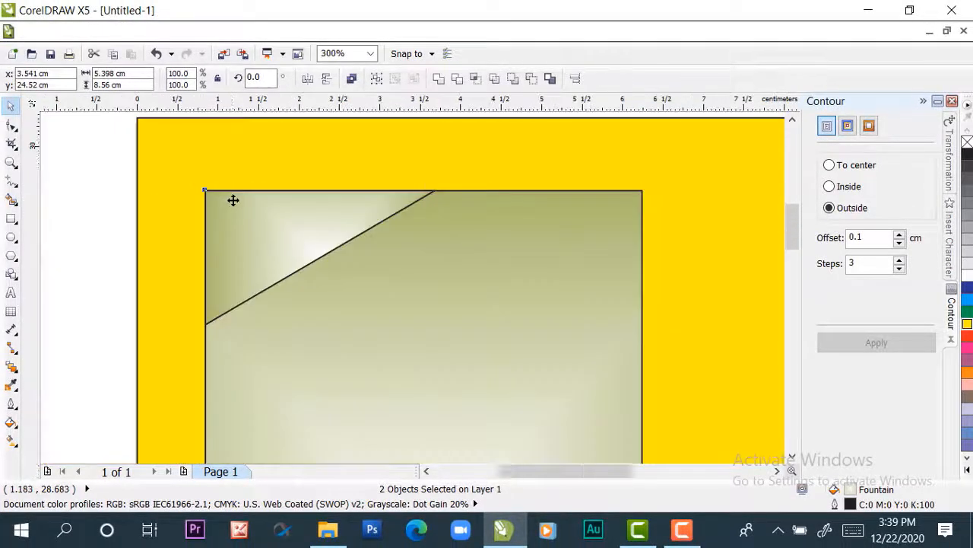
scroll(232, 200, down, 1)
click(389, 140)
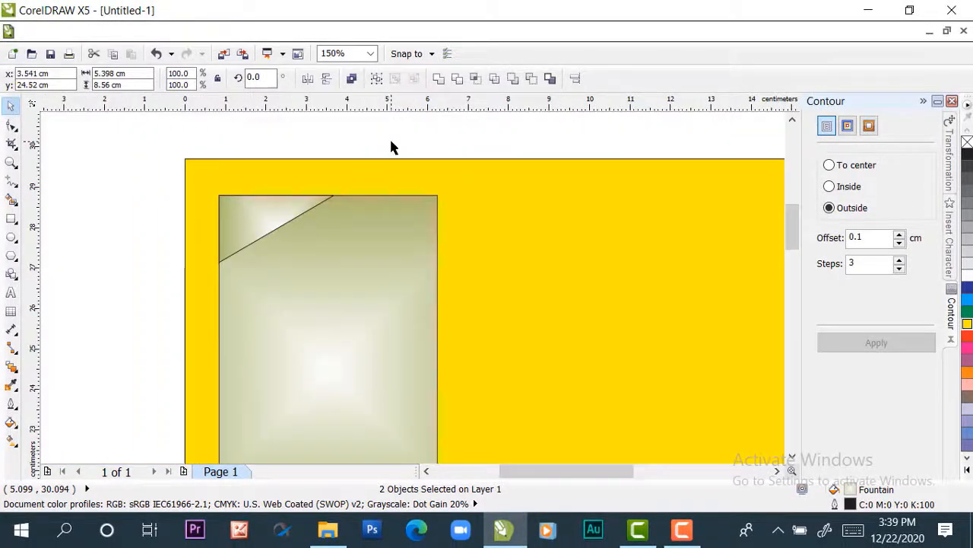
click(257, 218)
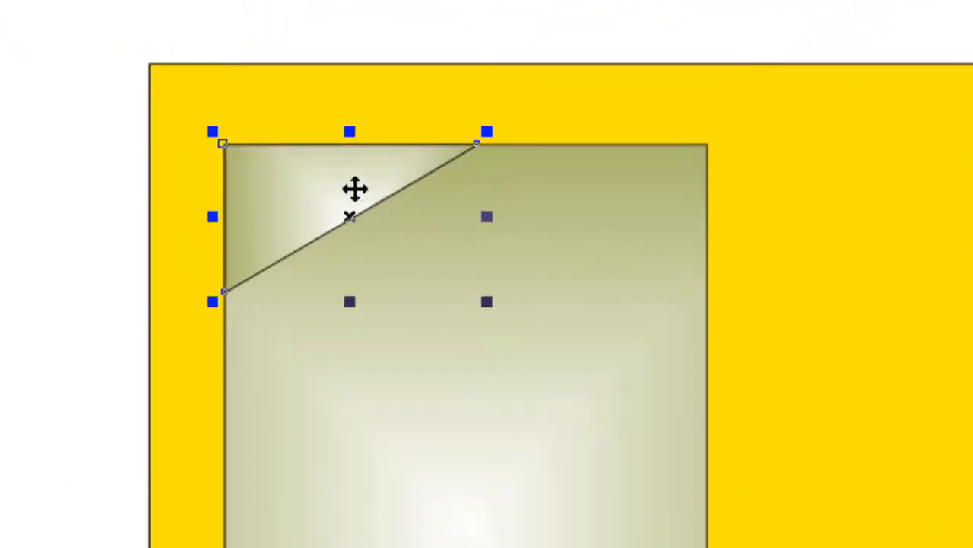
click(281, 193)
drag(281, 193, 551, 191)
right_click(551, 191)
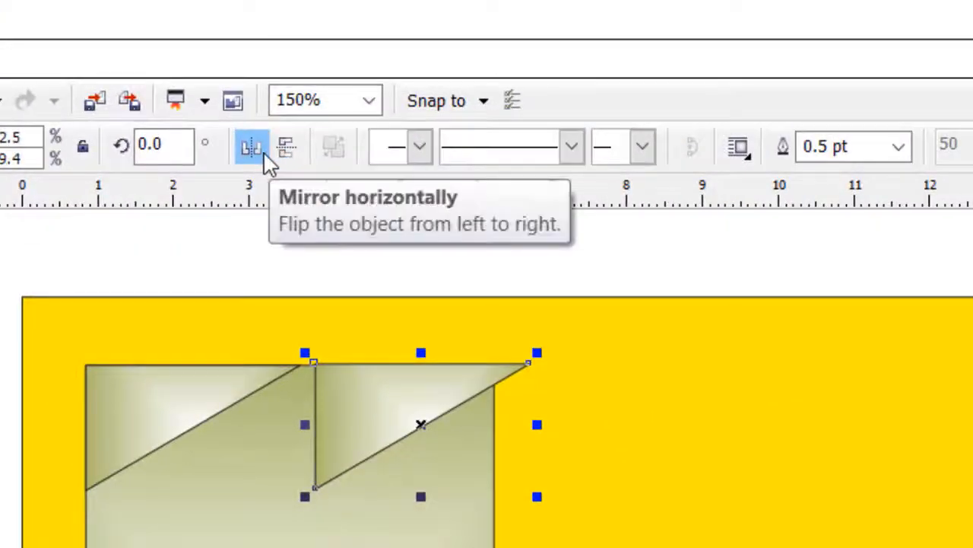
click(563, 320)
click(264, 151)
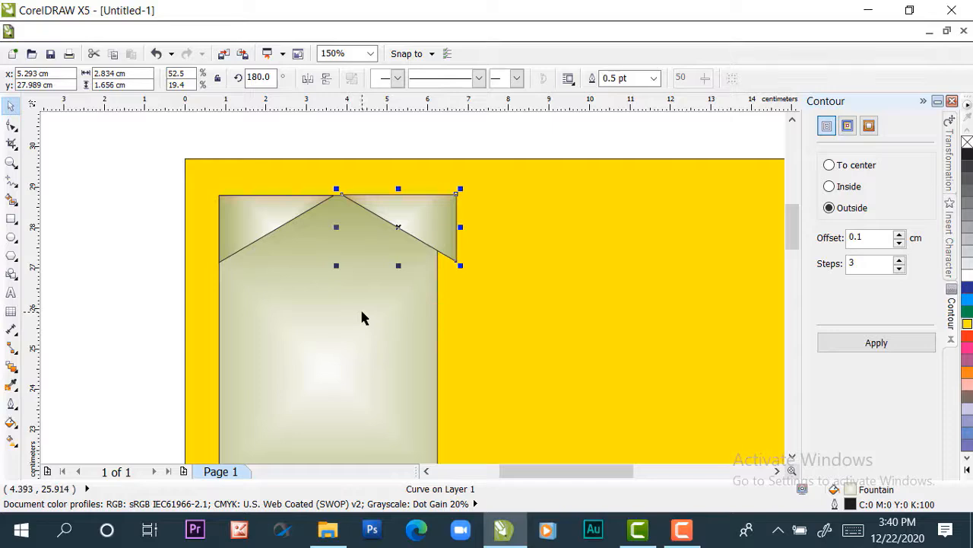
Align the mirrored triangle with the right and top edges of the card using Align and Distribute
click(105, 244)
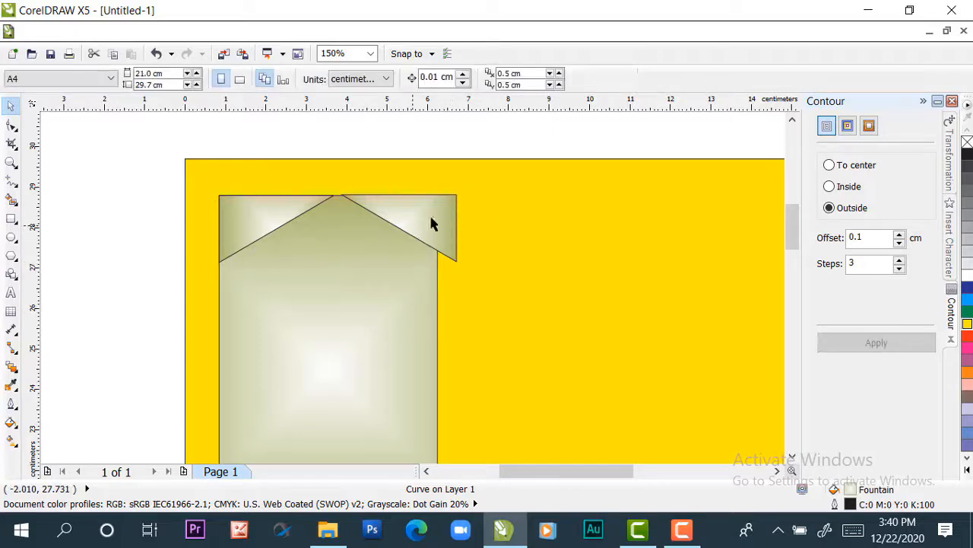
click(428, 220)
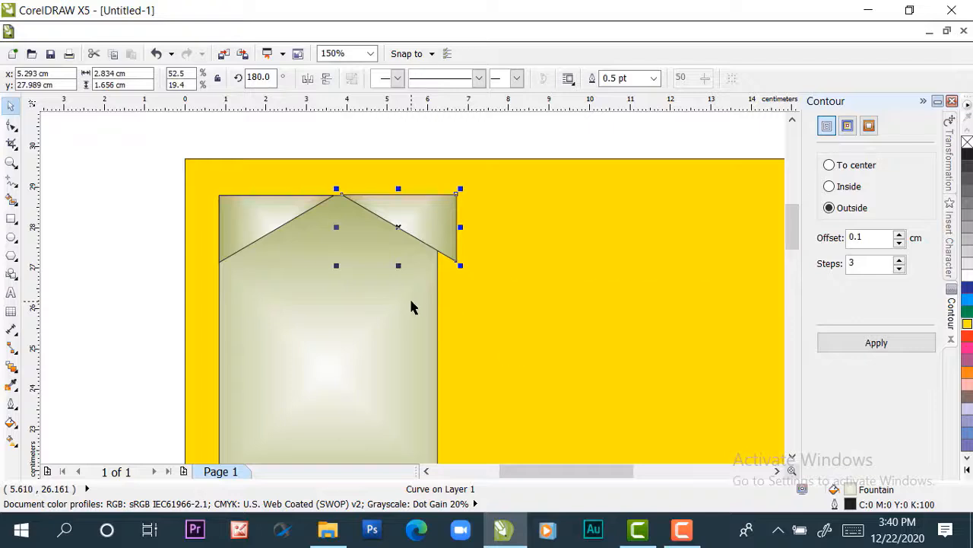
click(412, 139)
click(412, 207)
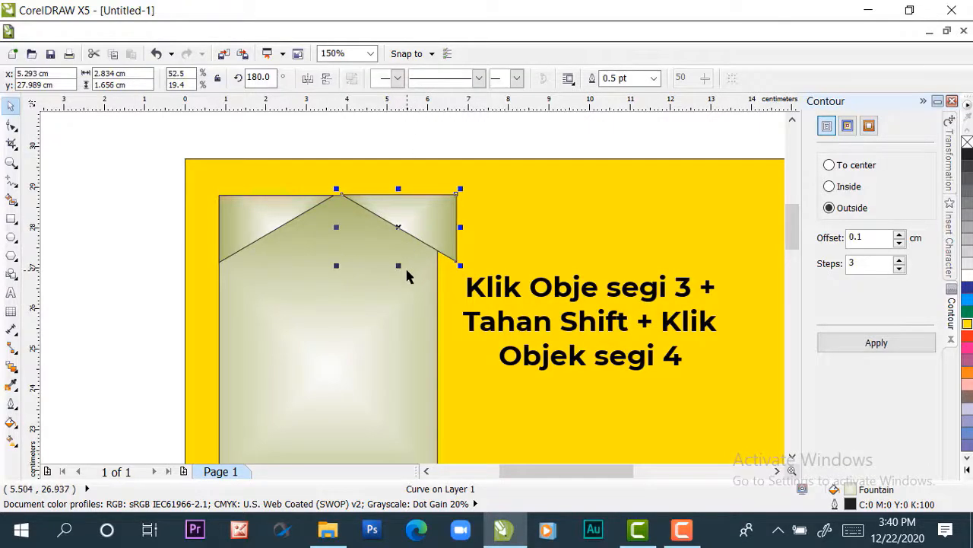
shift+click(422, 308)
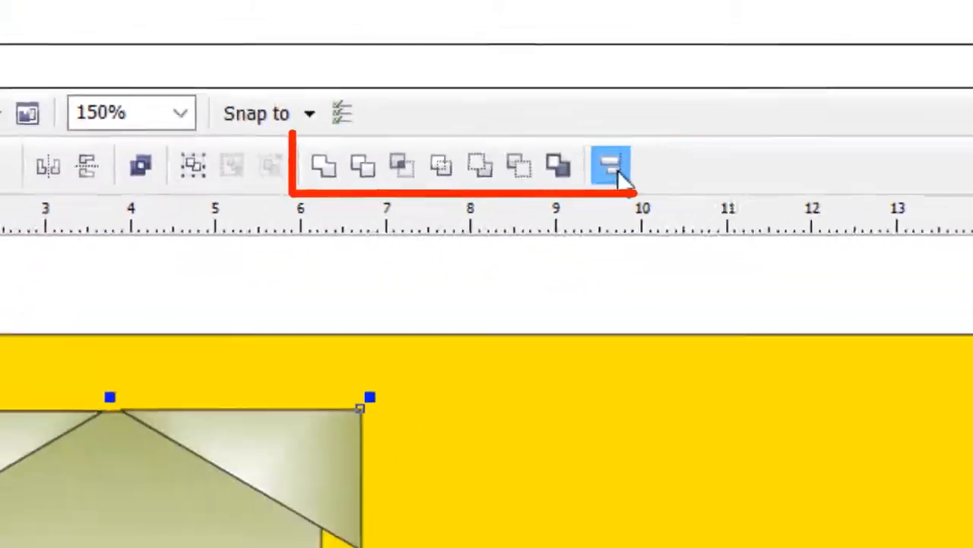
click(613, 168)
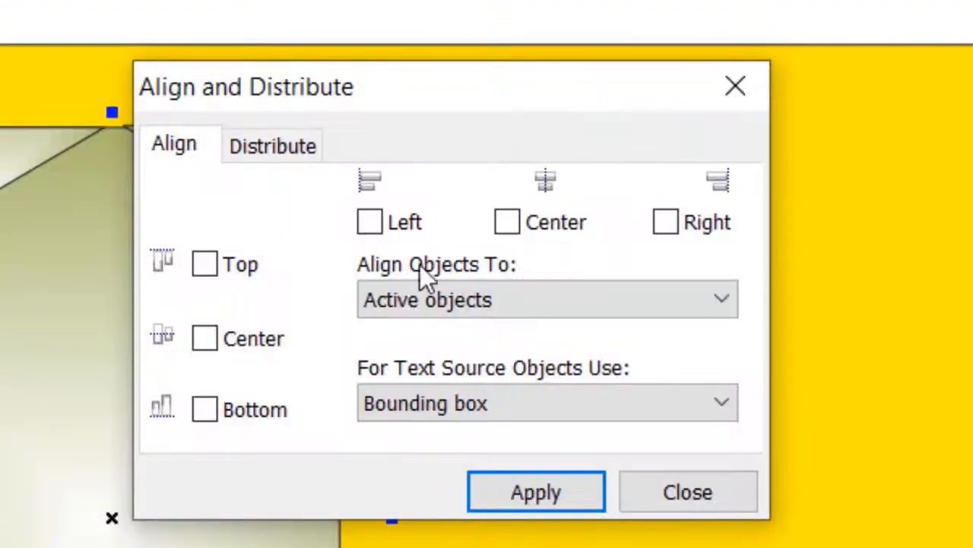
click(667, 224)
click(220, 266)
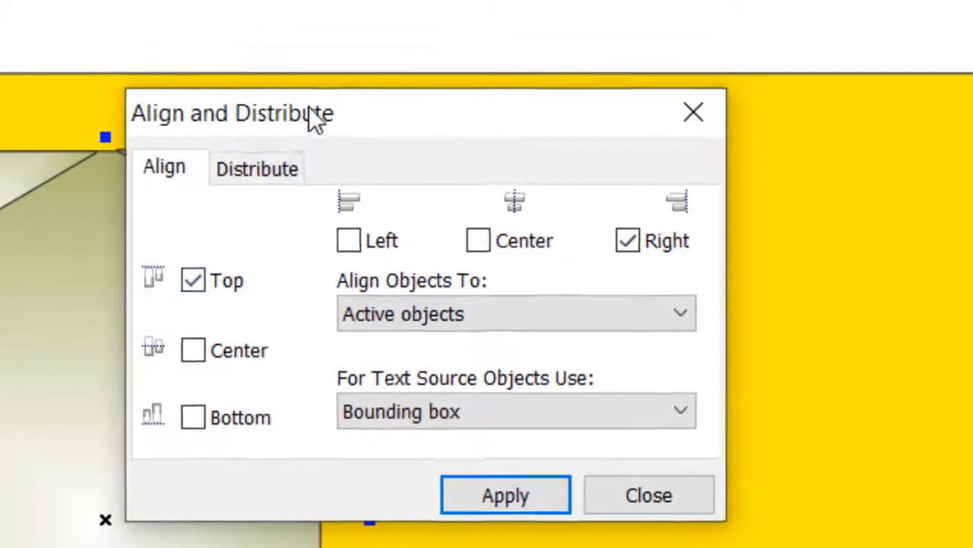
drag(328, 86, 703, 47)
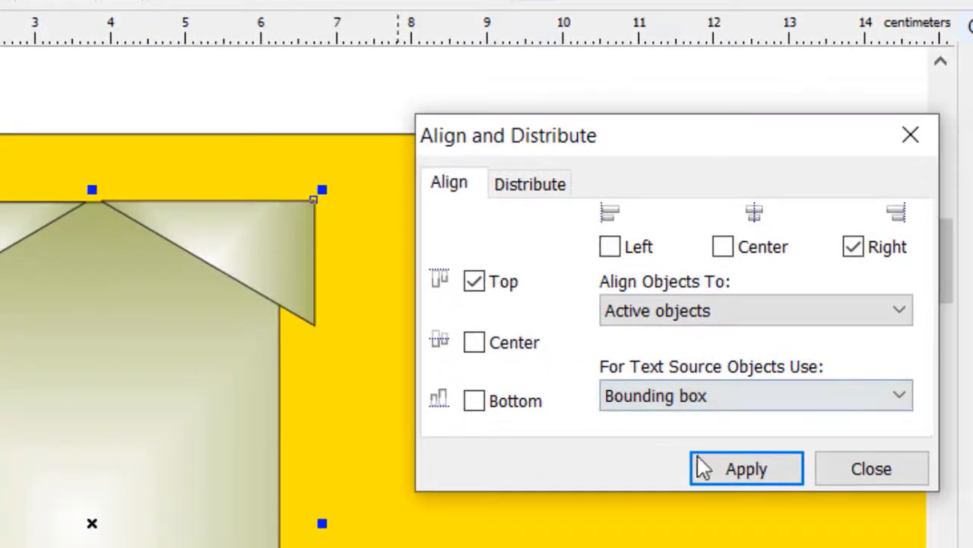
click(722, 468)
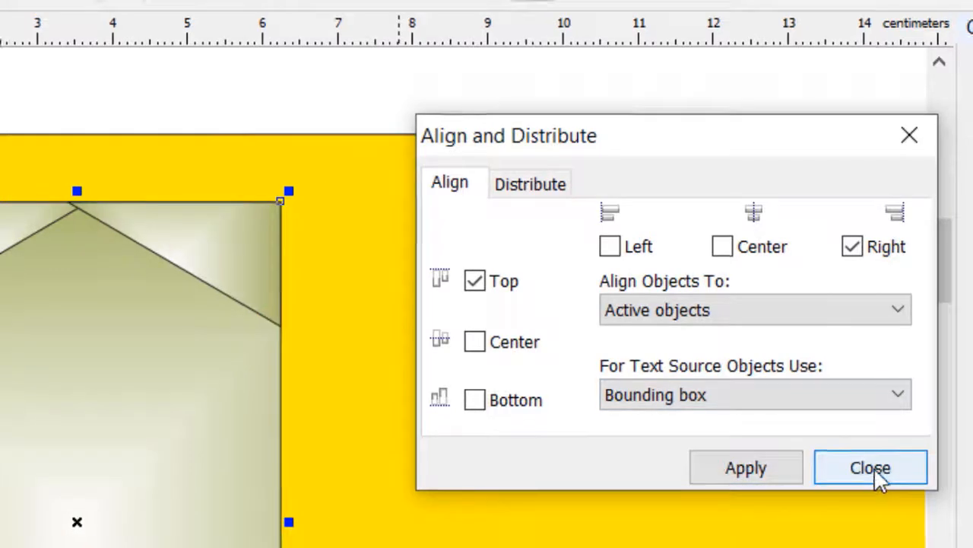
click(874, 467)
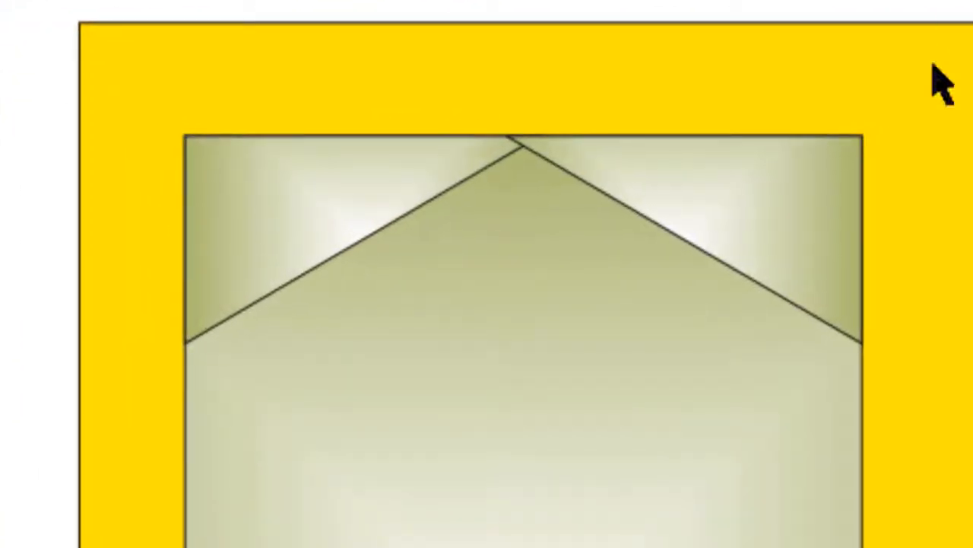
Stretch the right corner triangle toward the left to about 3.8 cm wide, overlapping the left triangle
click(797, 220)
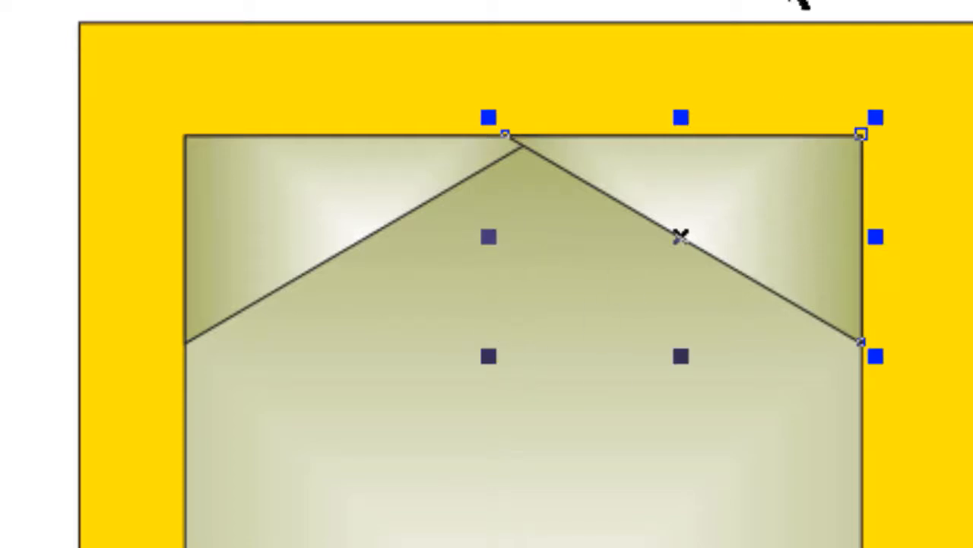
click(820, 6)
click(769, 191)
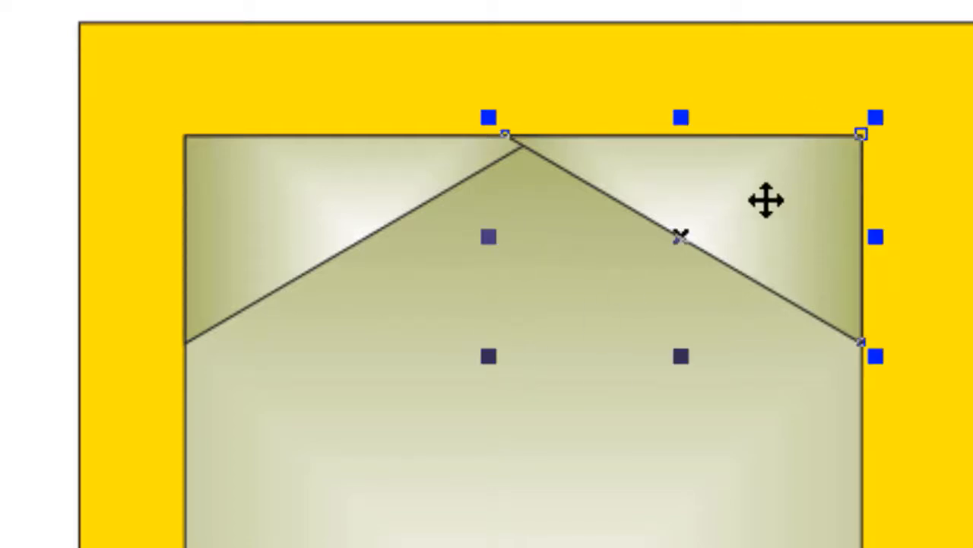
drag(483, 234, 358, 252)
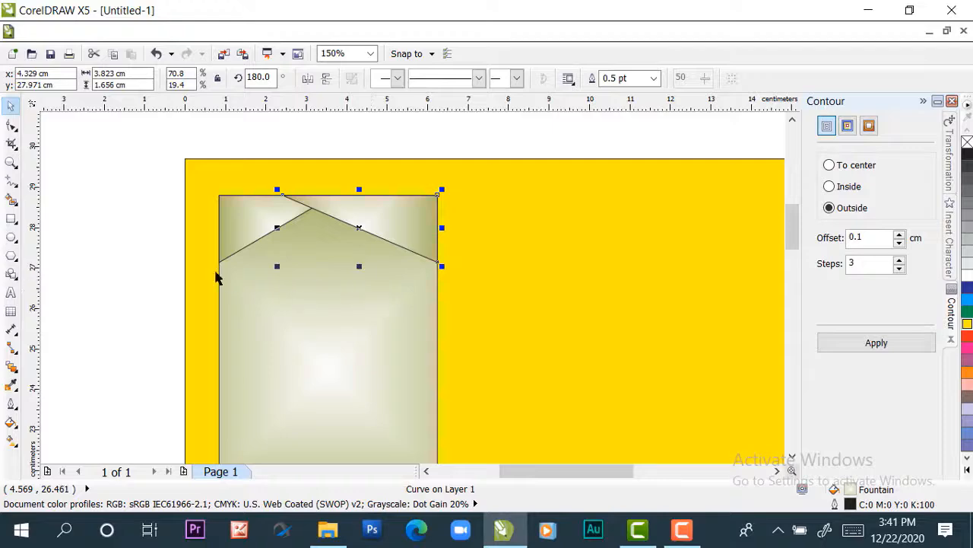
click(79, 241)
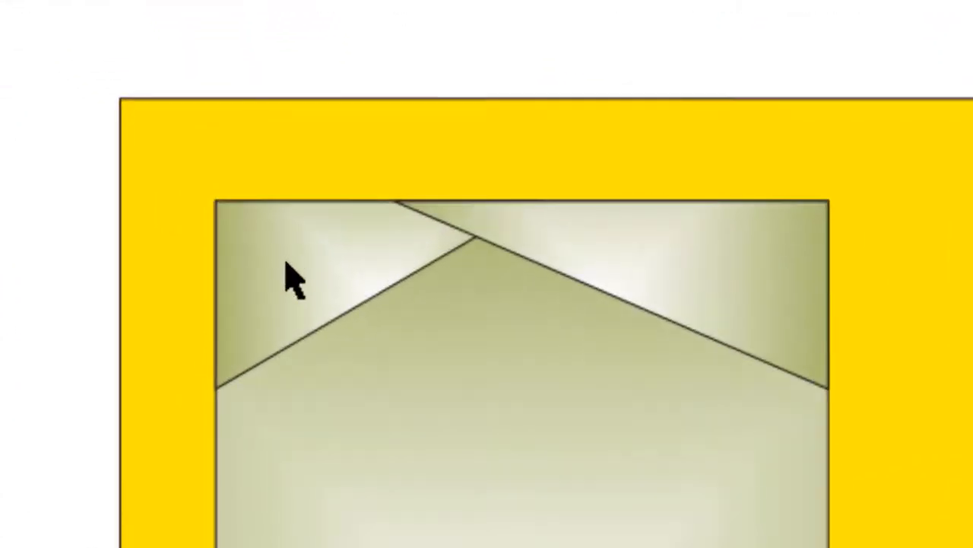
Fill the page-sized background rectangle with 30% black gray
click(287, 264)
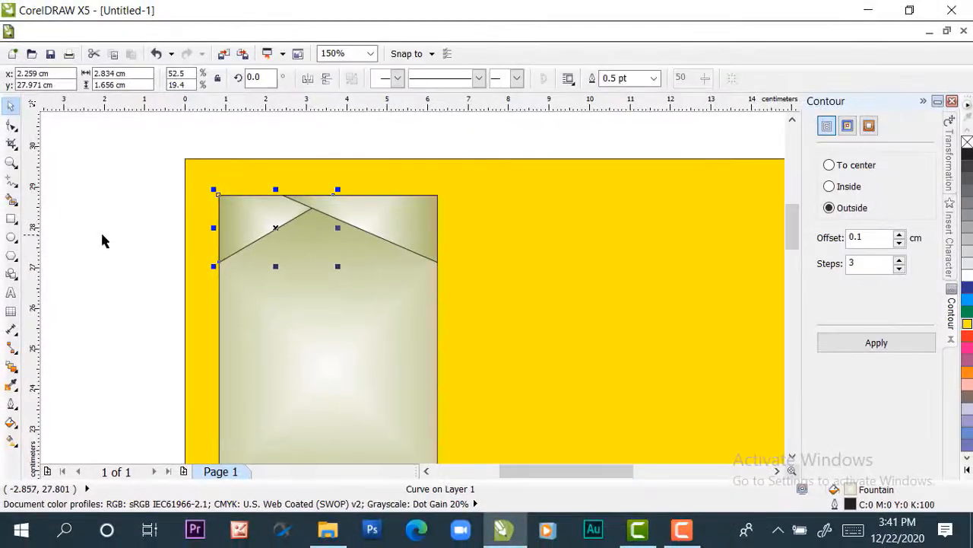
click(104, 241)
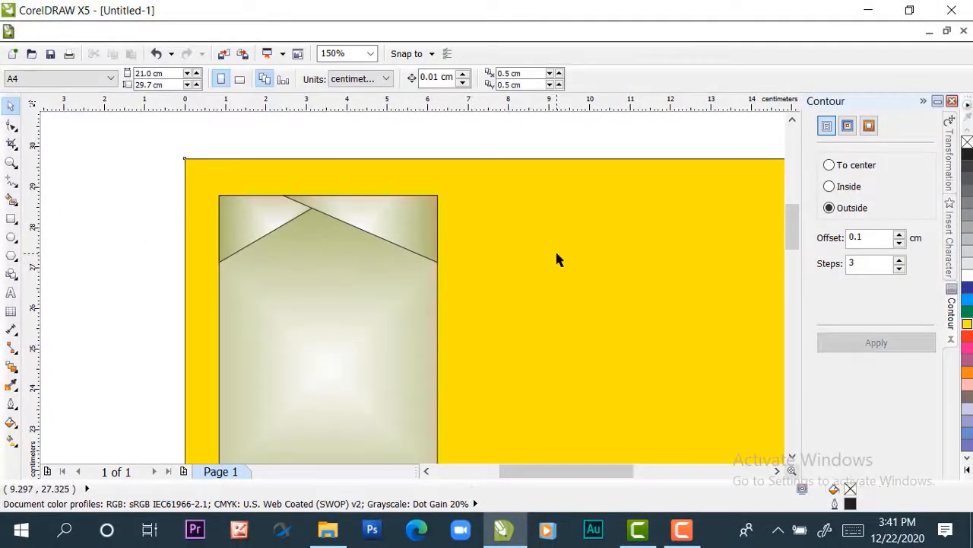
click(555, 251)
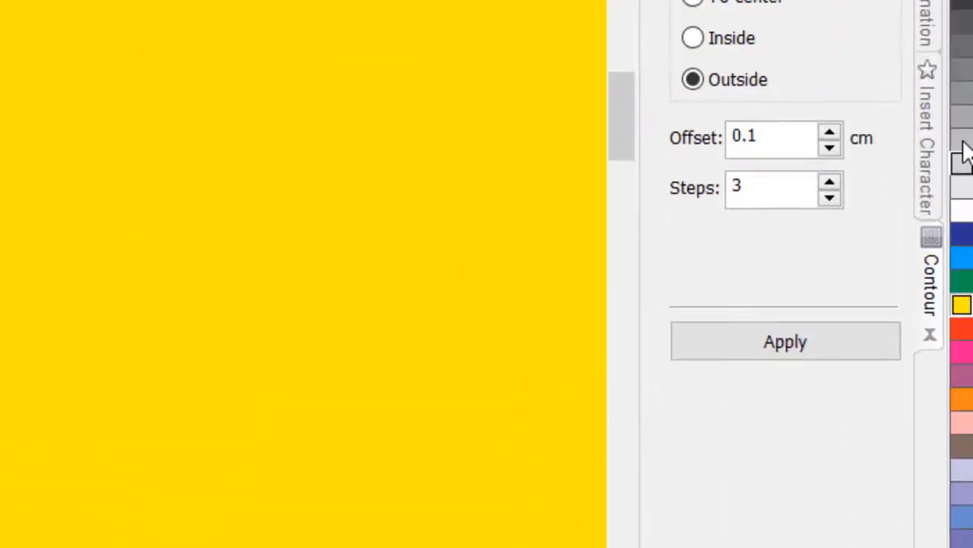
click(962, 142)
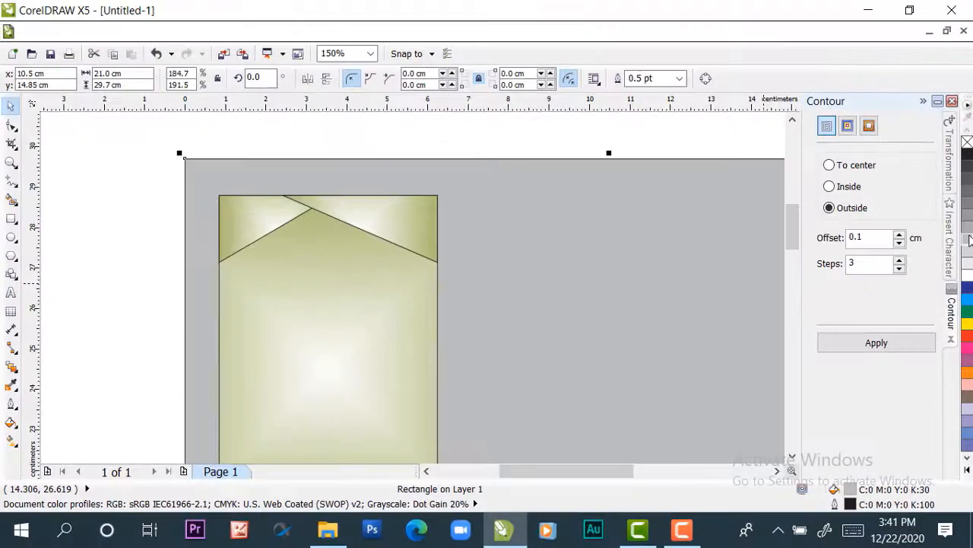
click(510, 130)
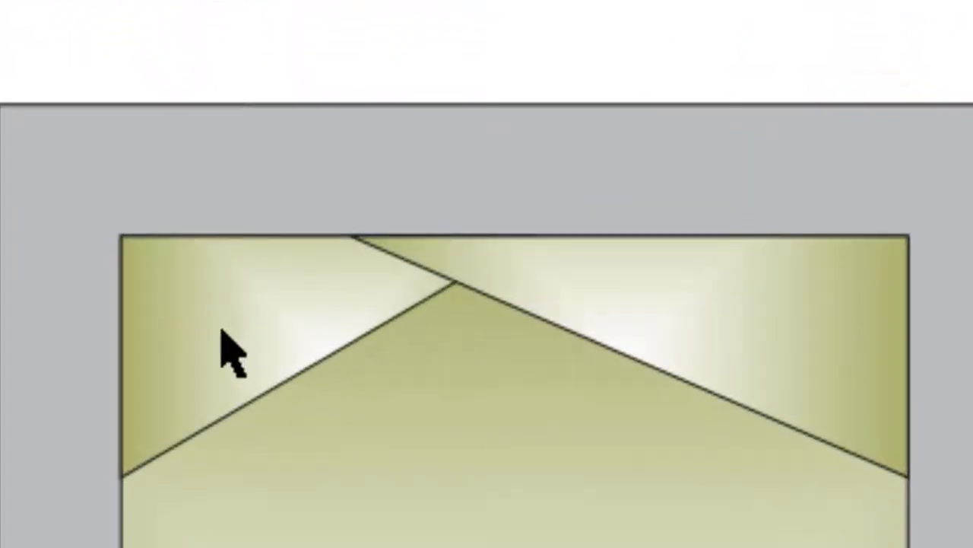
Fill the left corner triangle with solid yellow and the right one with green (C:40 M:0 Y:100 K:0)
click(228, 350)
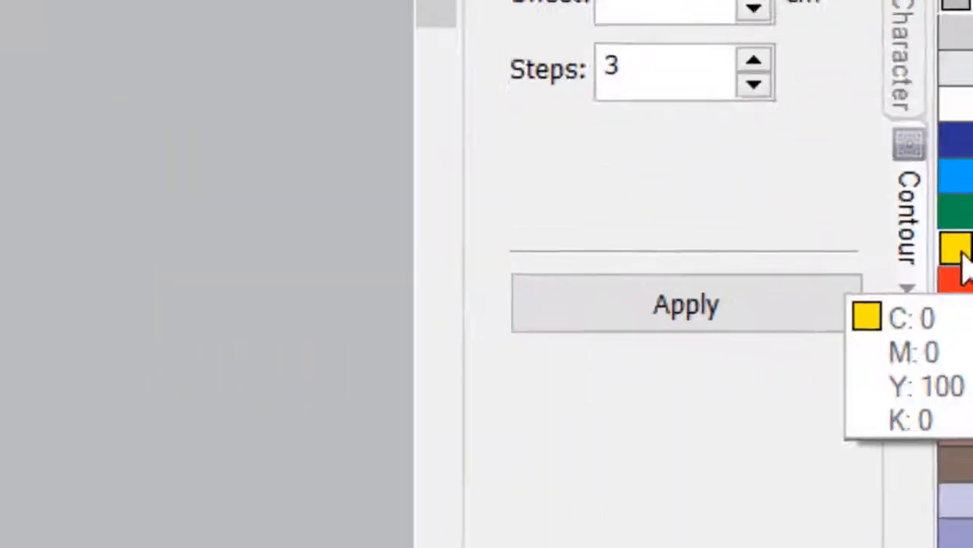
click(962, 255)
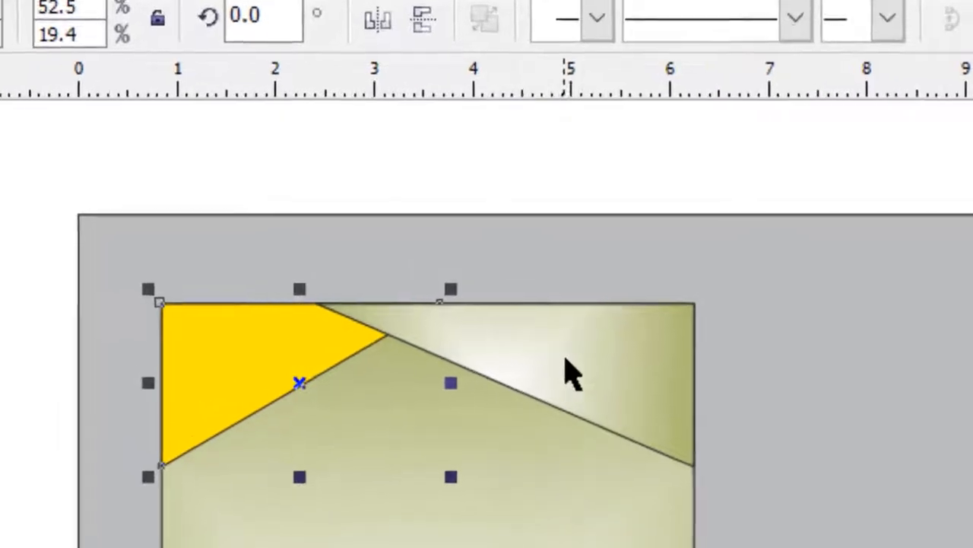
click(238, 243)
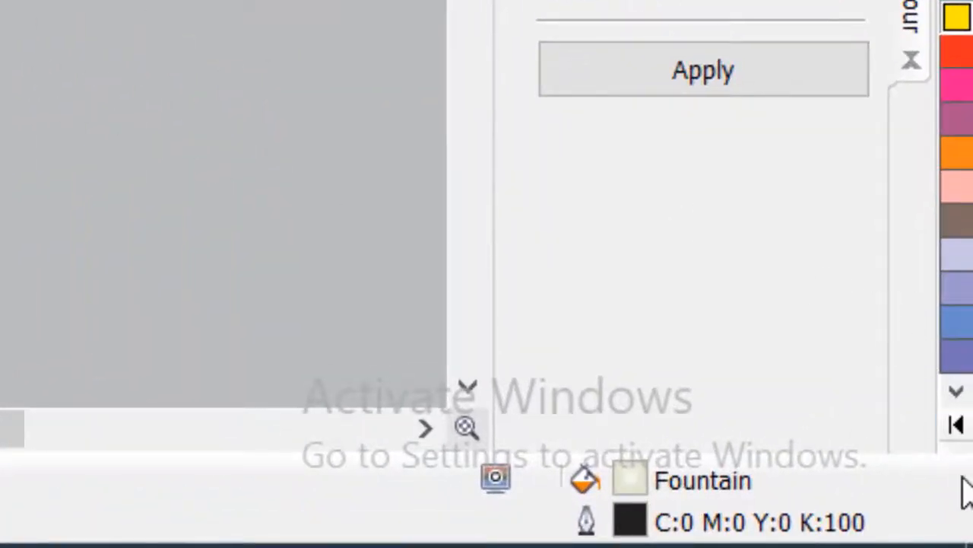
click(957, 425)
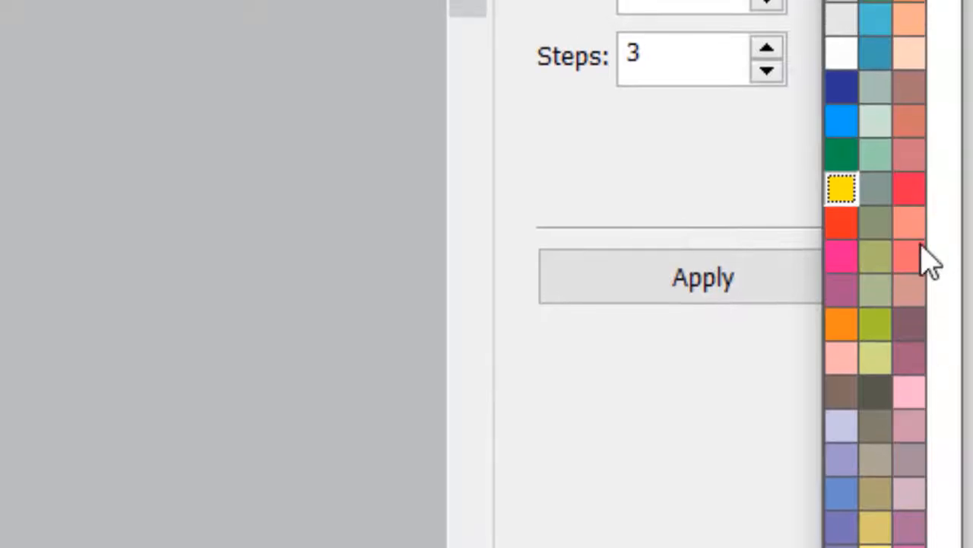
click(876, 14)
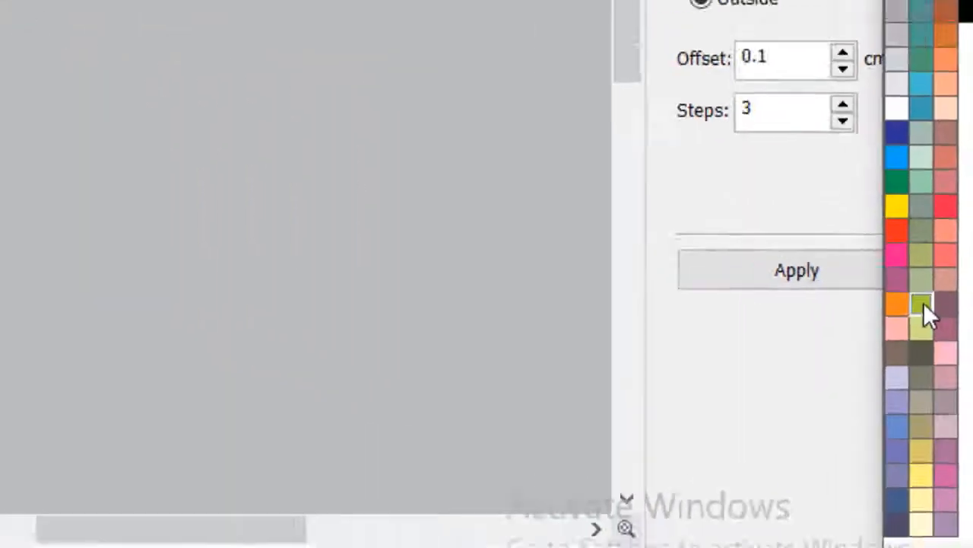
click(923, 304)
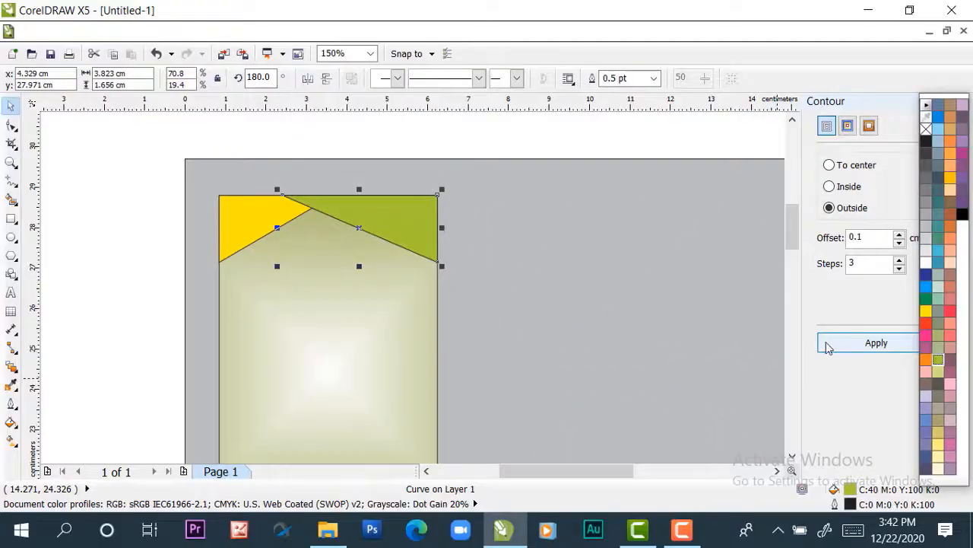
click(65, 163)
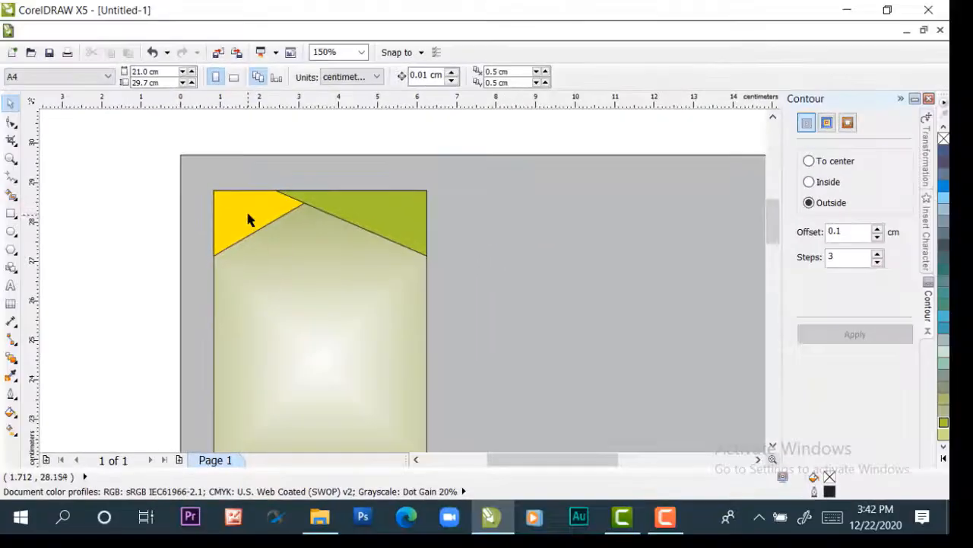
Remove the outlines from the yellow and green corner triangles
click(244, 217)
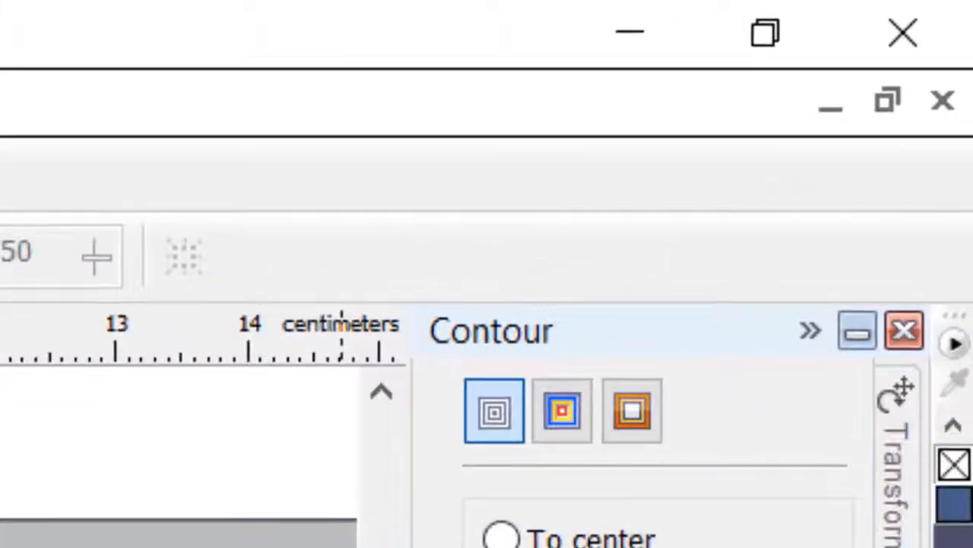
right_click(959, 470)
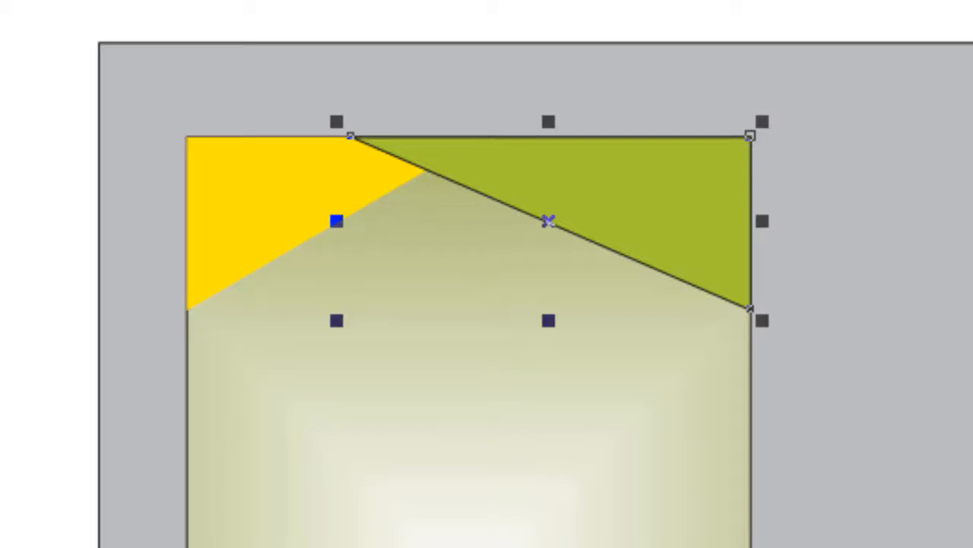
right_click(960, 470)
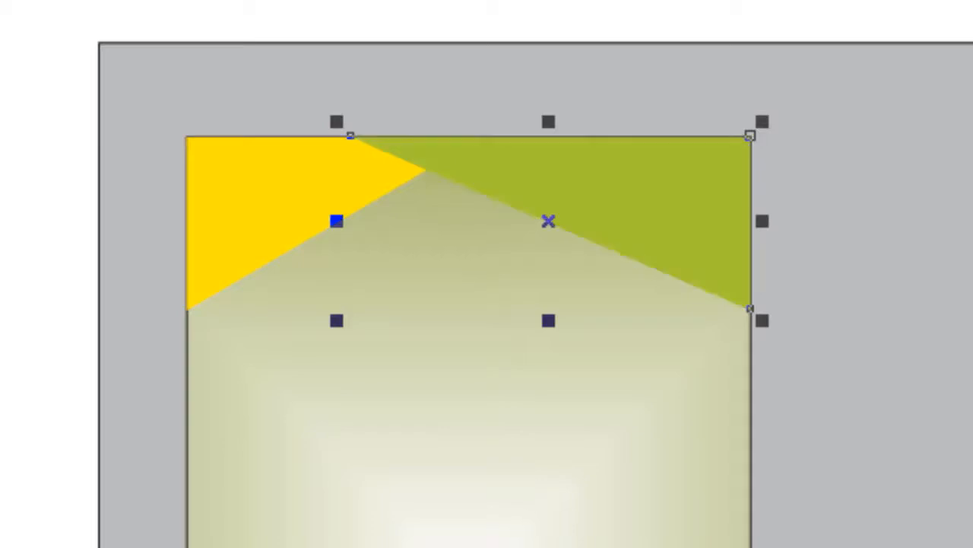
key(Escape)
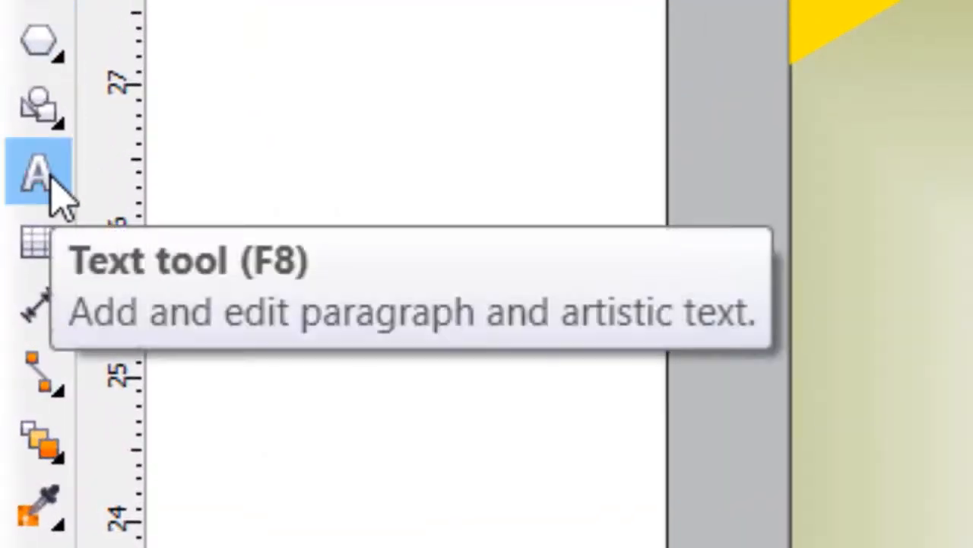
Write the artistic text "PEMERINTAH PROVINSI SUMATERA BARAT" in 24 pt Arial on the blank area above the page
click(51, 181)
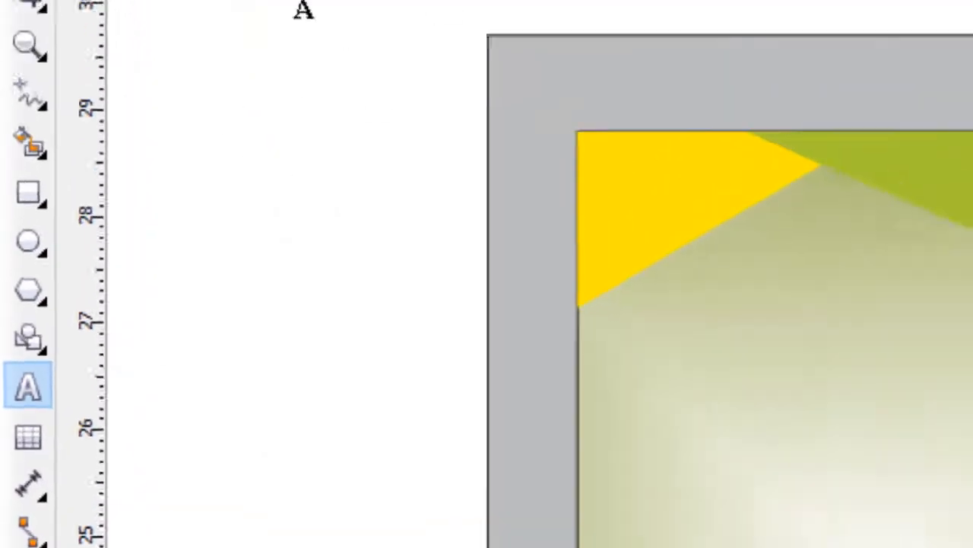
click(203, 262)
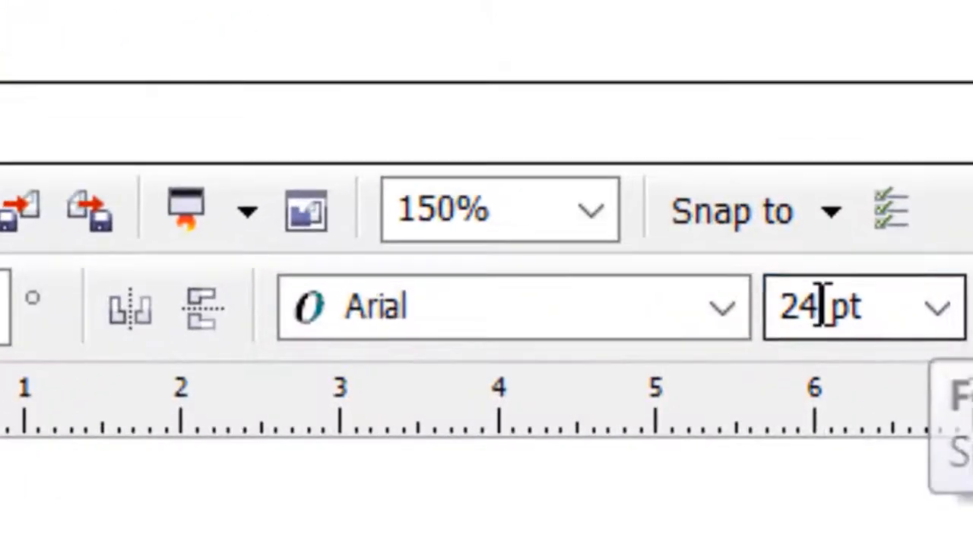
click(806, 152)
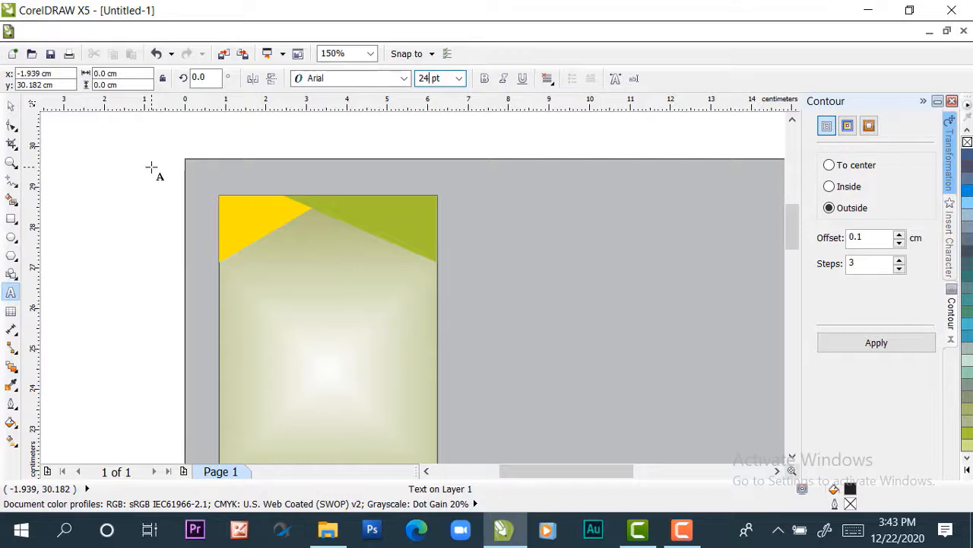
text(P)
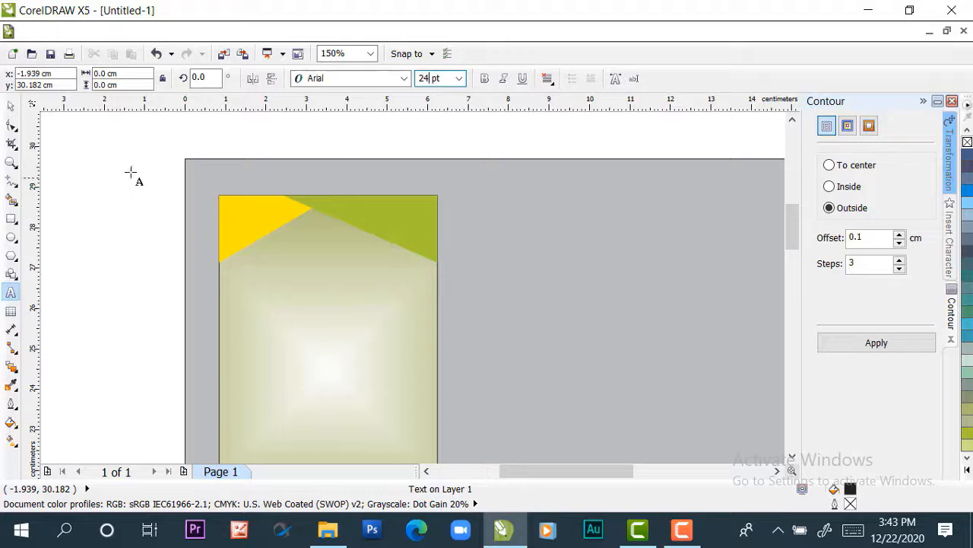
click(112, 128)
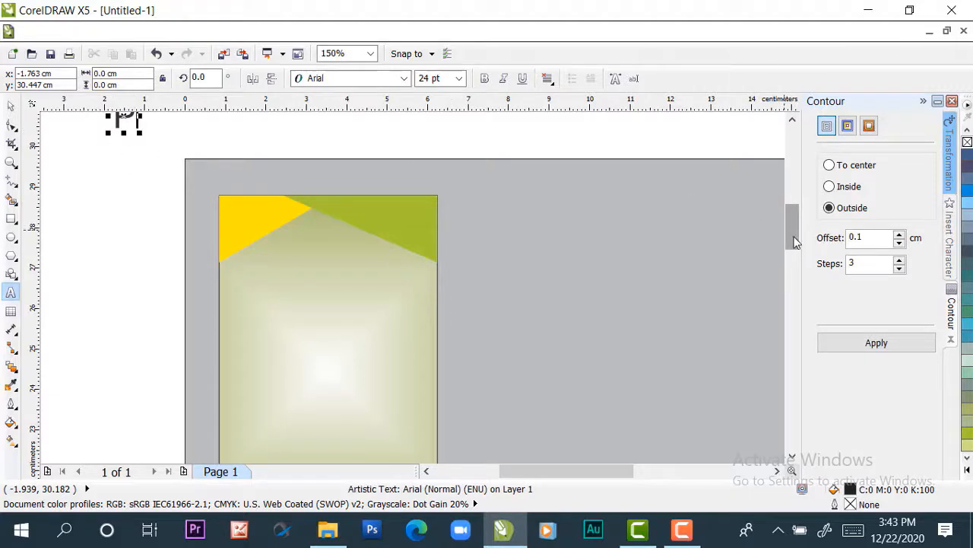
scroll(788, 232, up, 2)
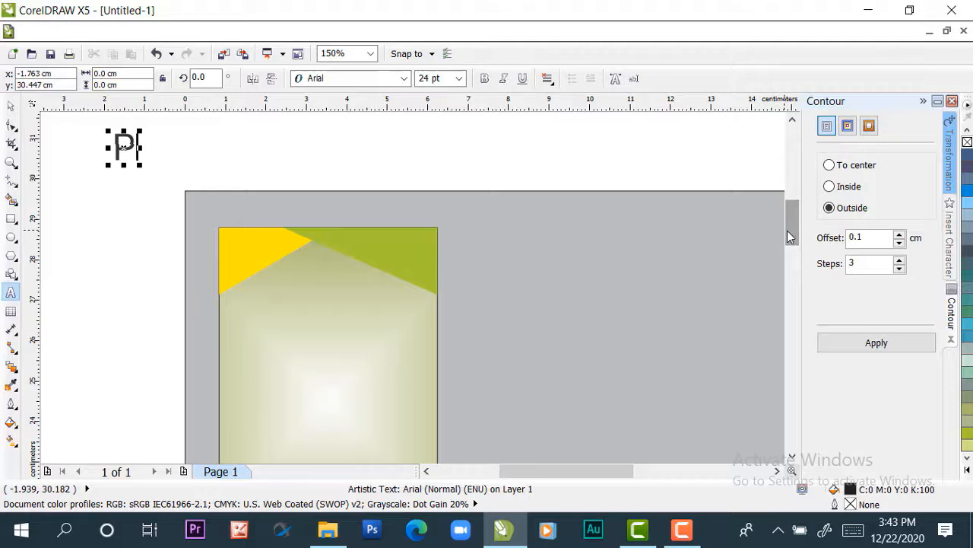
text(EMERI)
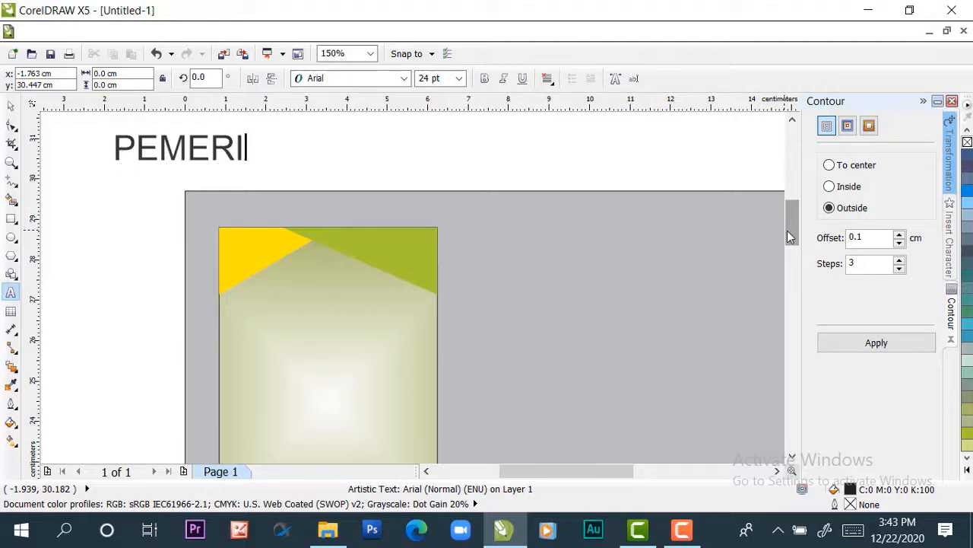
text(NTAH )
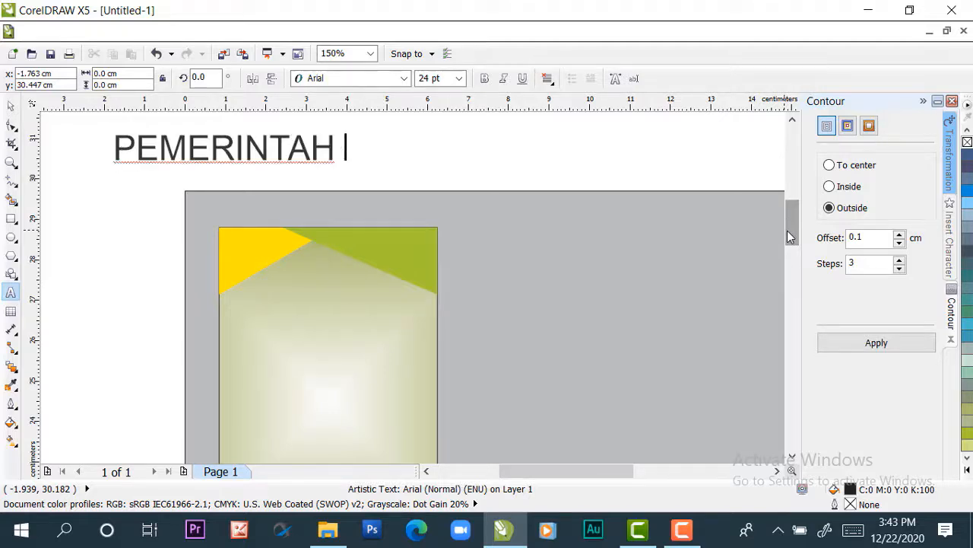
text(PRO)
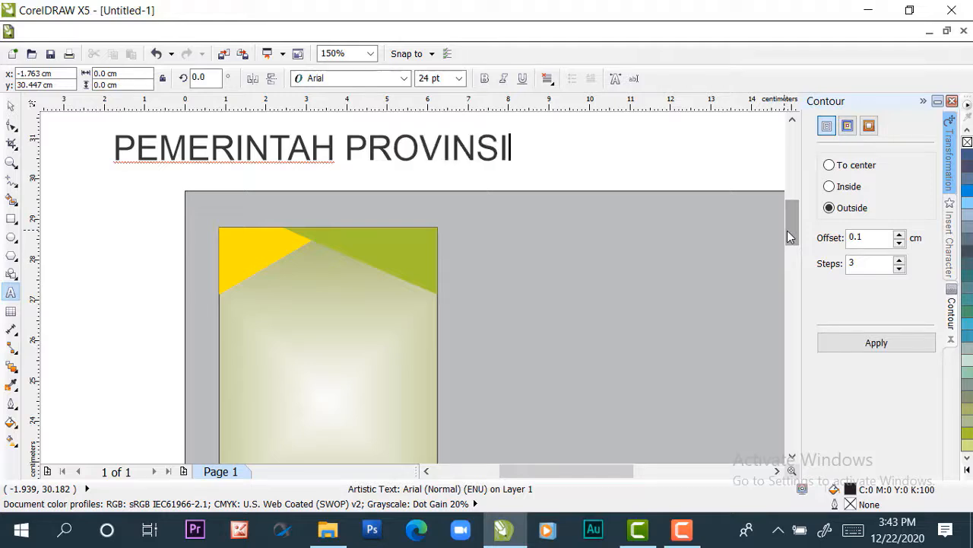
text(VINSI )
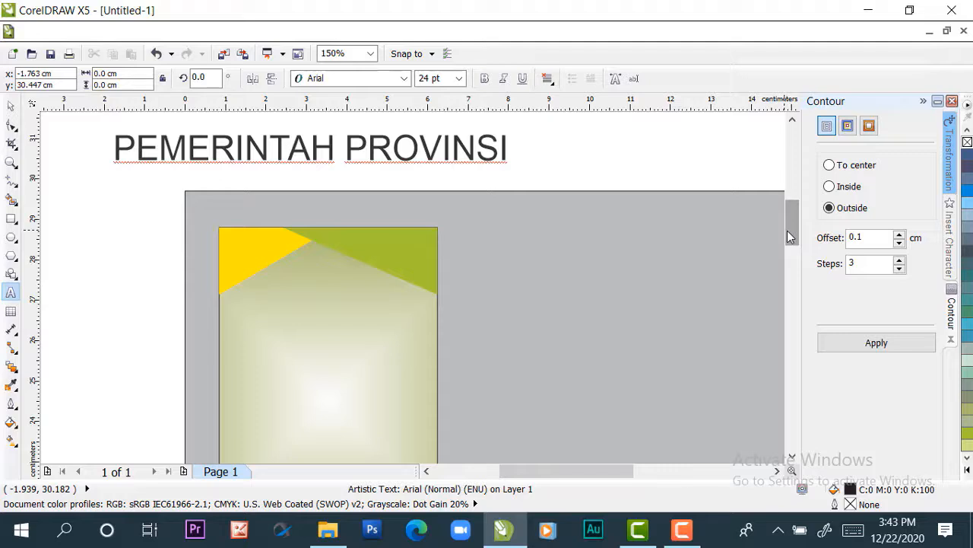
text(SUMA)
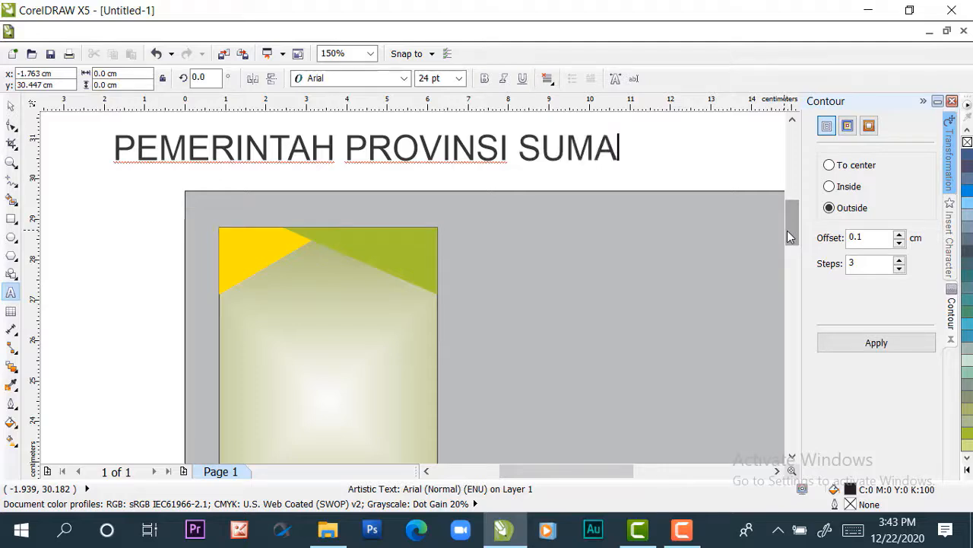
text(TERA)
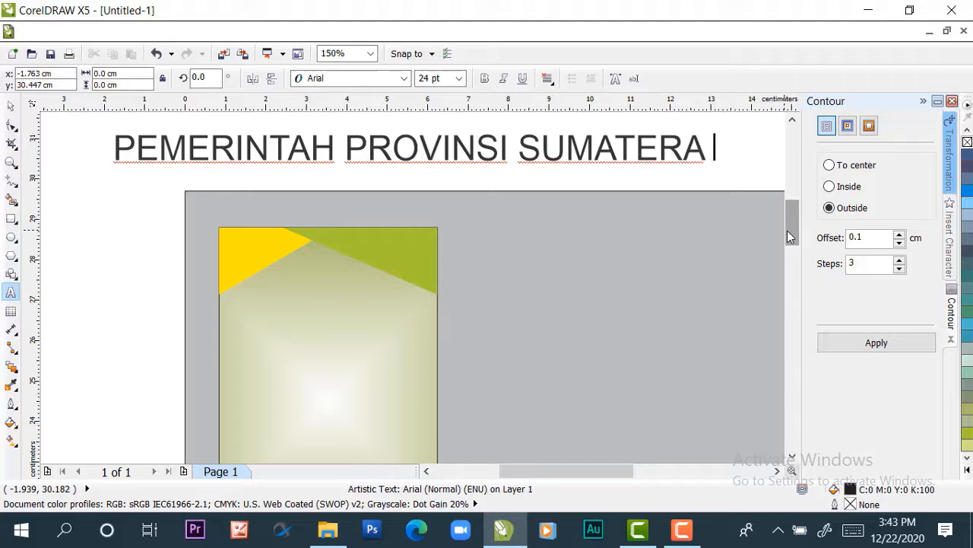
text( BARAT)
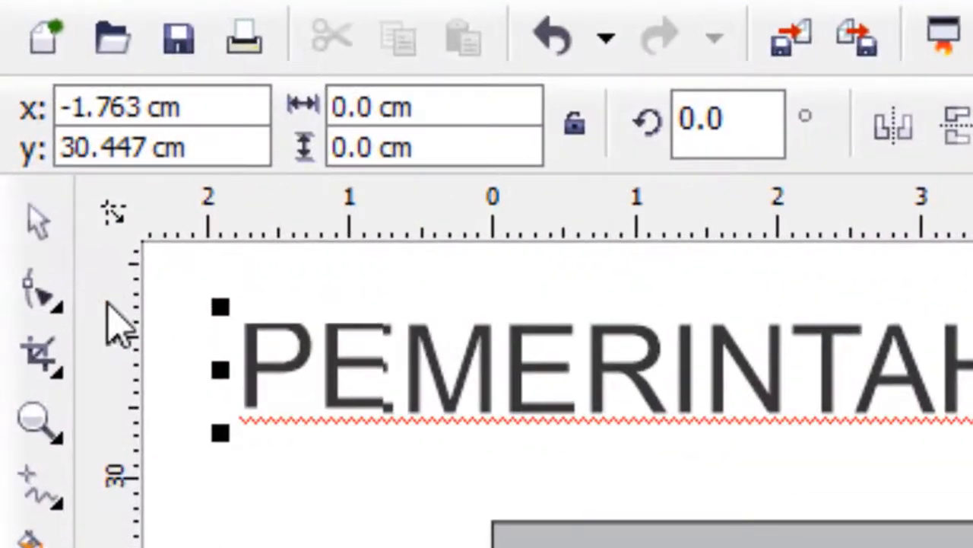
Reduce the font size of the "PEMERINTAH PROVINSI SUMATERA BARAT" text to 4 pt
click(12, 106)
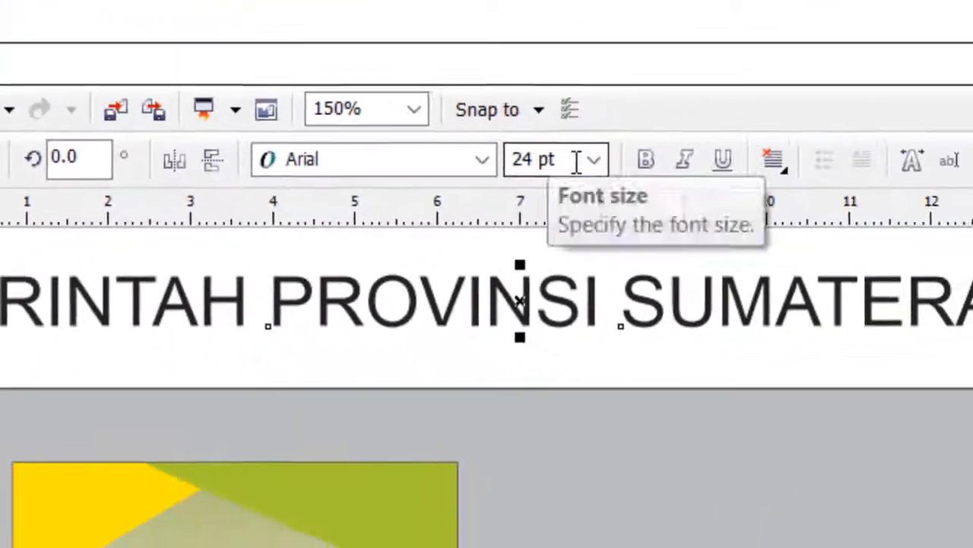
click(593, 159)
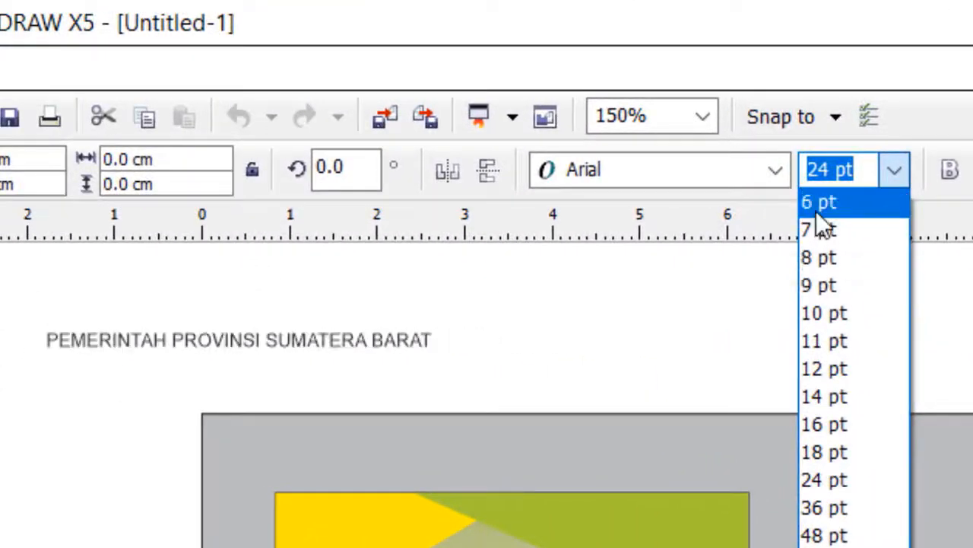
click(816, 209)
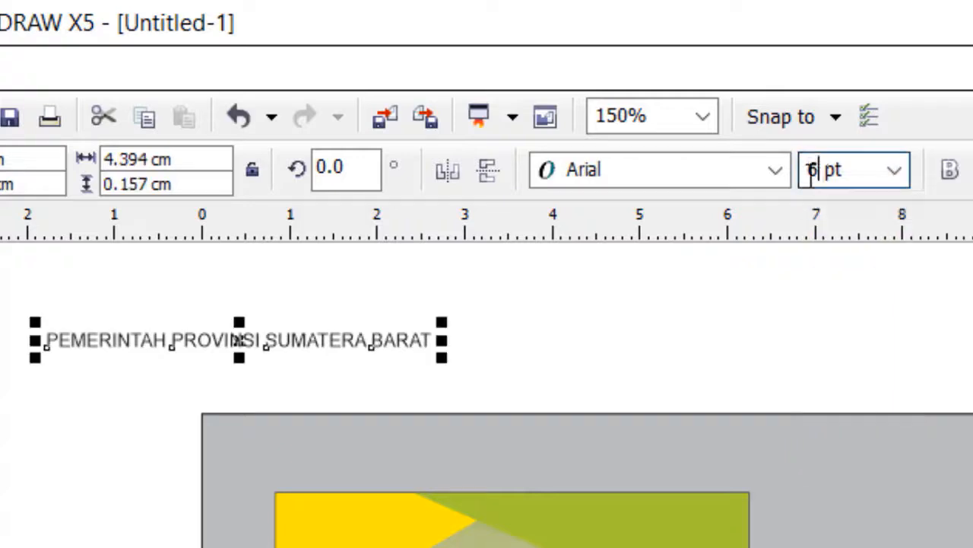
double_click(811, 170)
text(4)
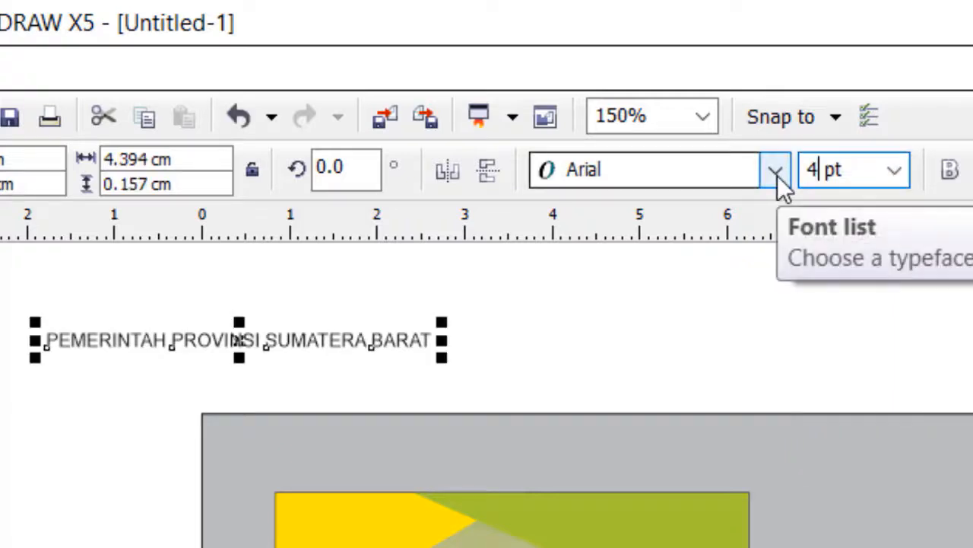
key(Return)
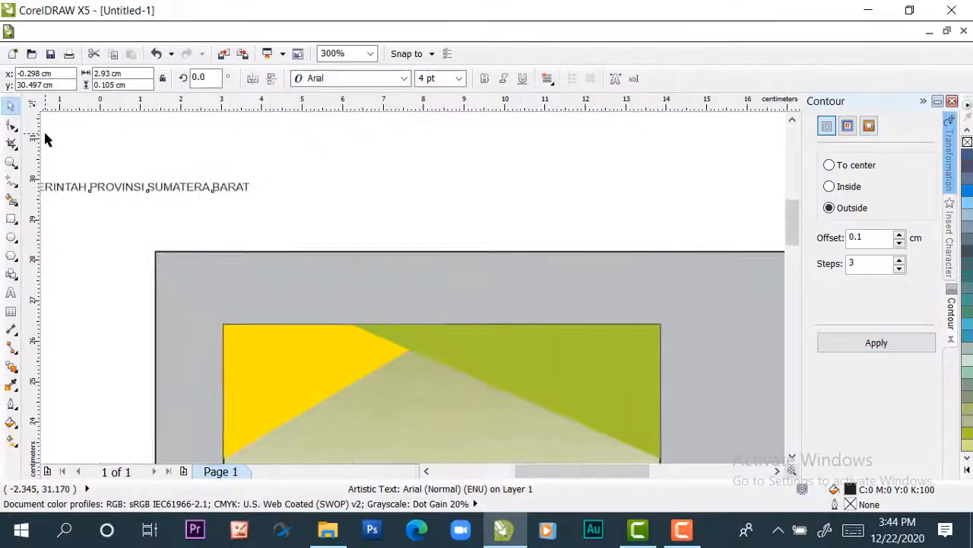
Move the small heading text to the blank area directly above the card and make it bold
scroll(40, 155, down, 1)
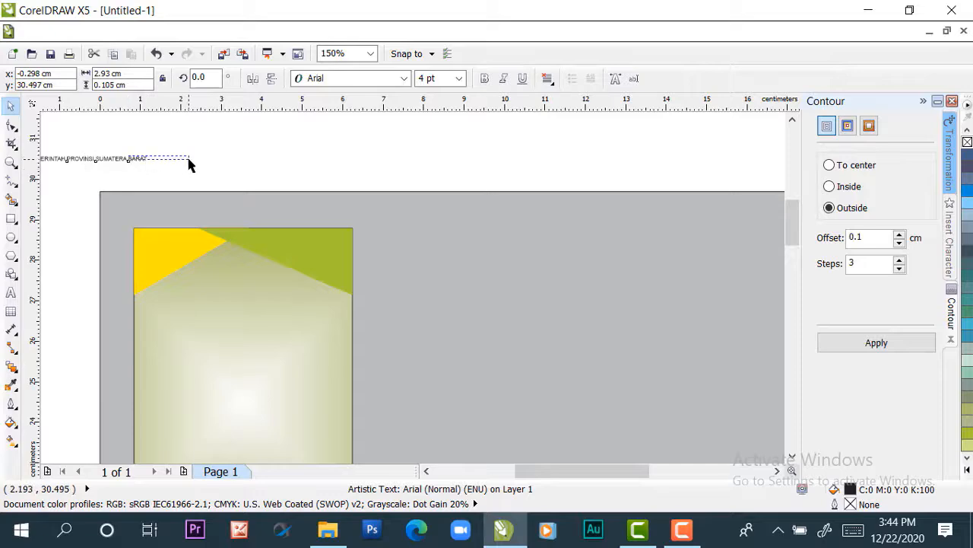
drag(188, 159, 189, 159)
click(104, 157)
drag(105, 157, 236, 163)
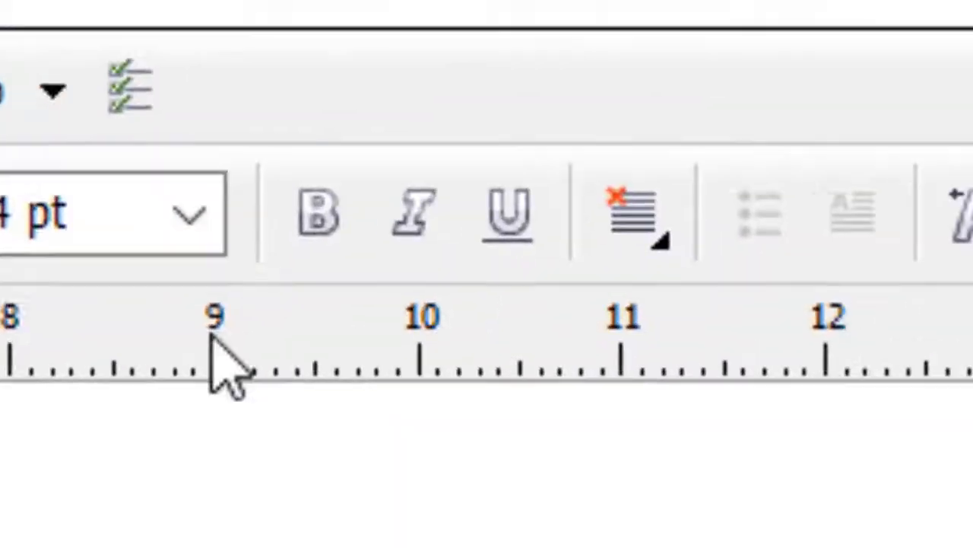
click(320, 213)
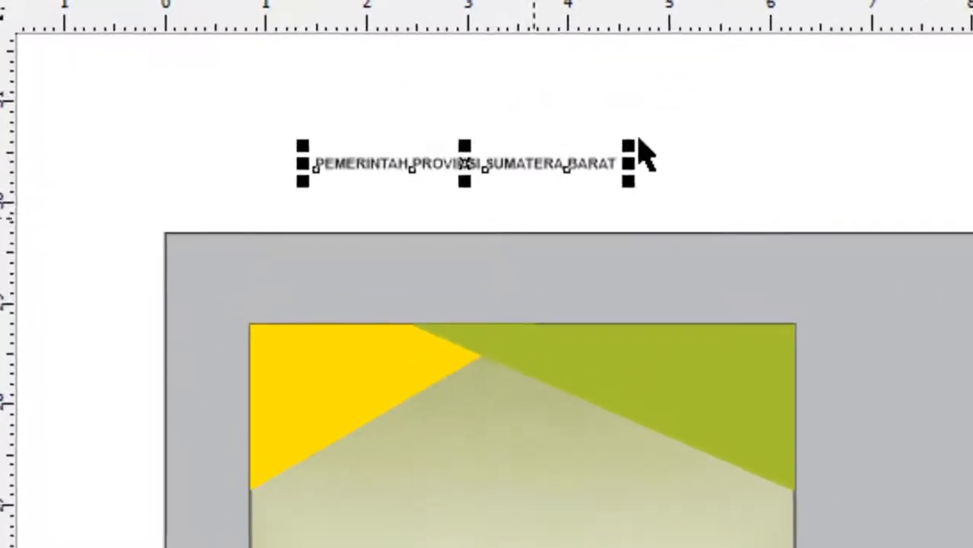
click(338, 135)
click(532, 181)
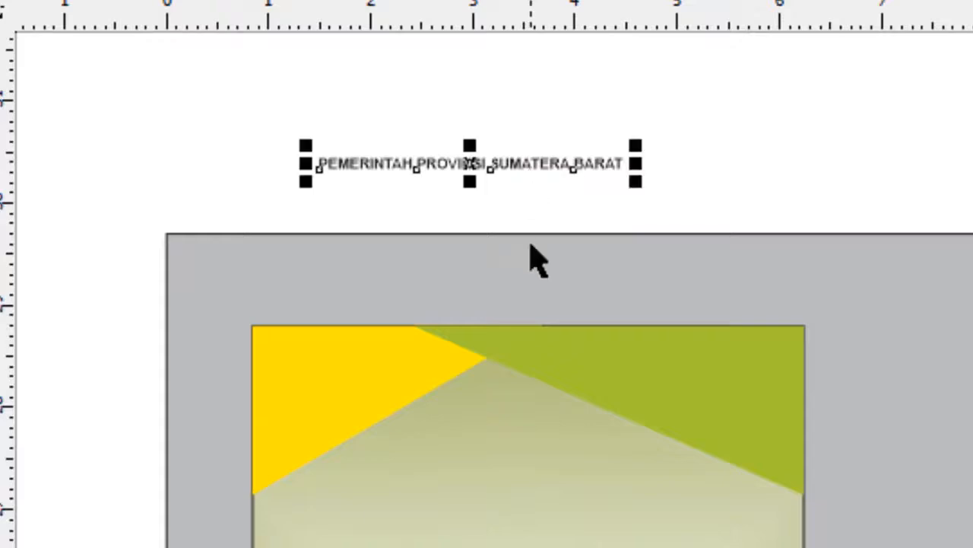
Align the heading text to the card rectangle, centered horizontally and flush with its top edge
scroll(465, 191, up, 2)
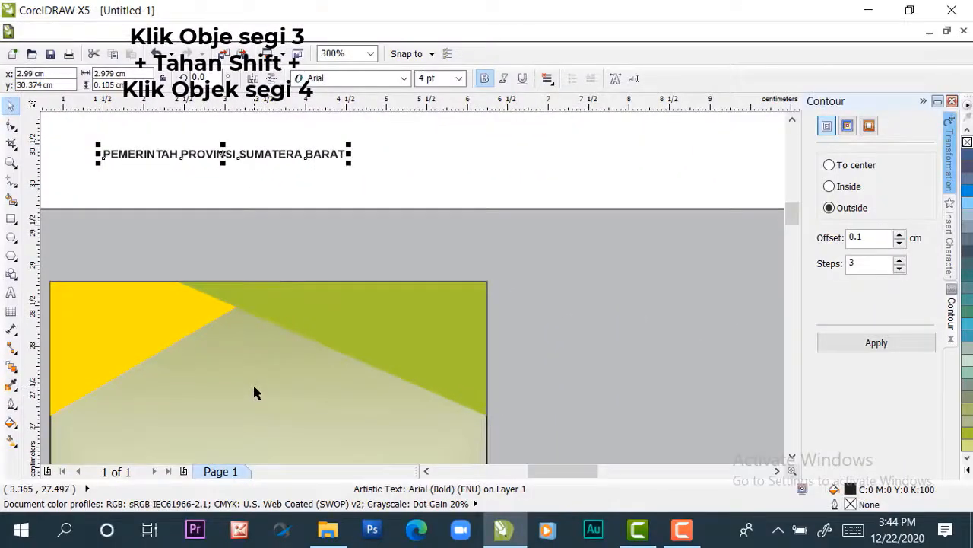
shift+click(254, 392)
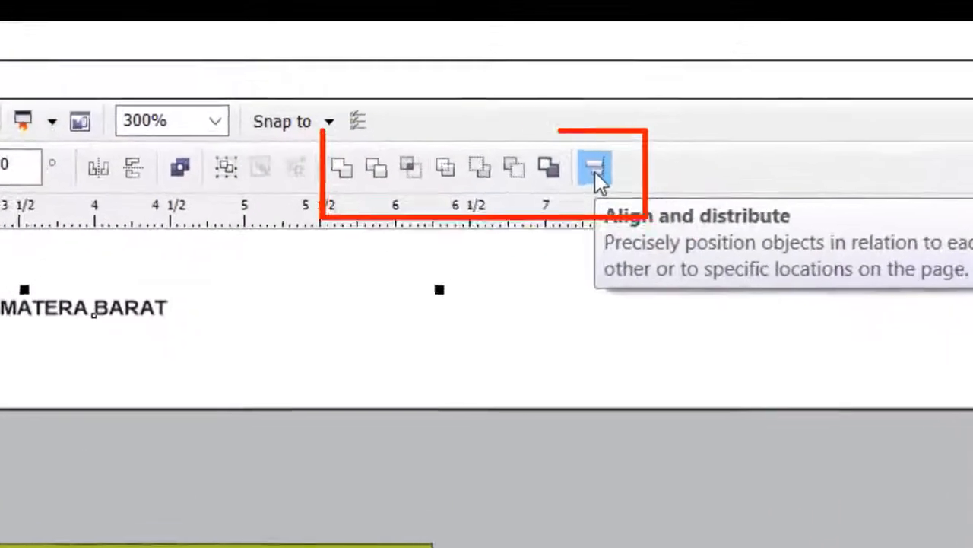
click(575, 80)
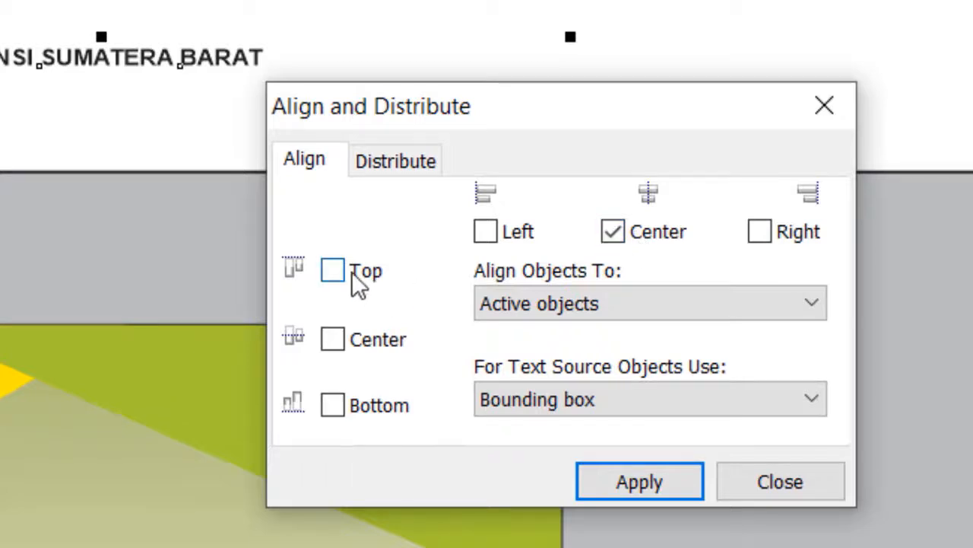
click(332, 271)
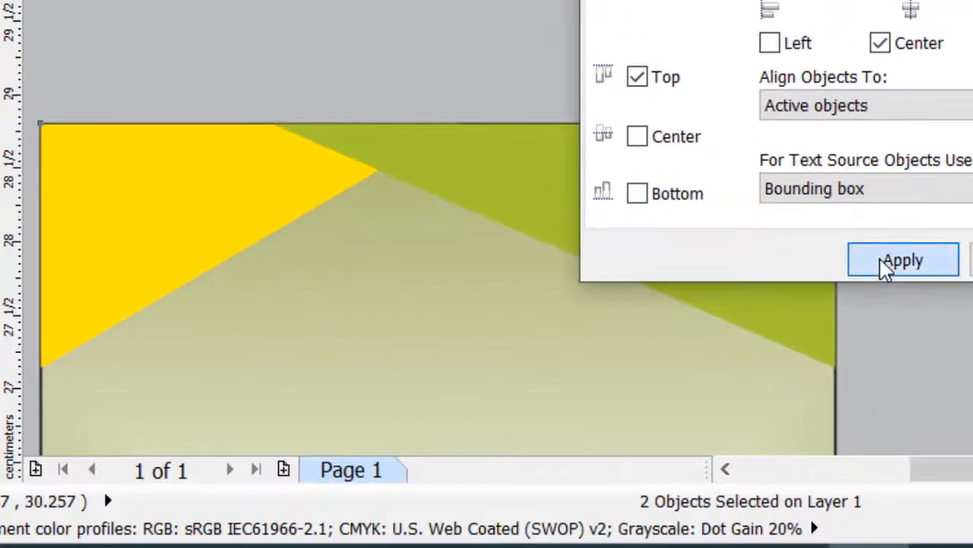
click(886, 263)
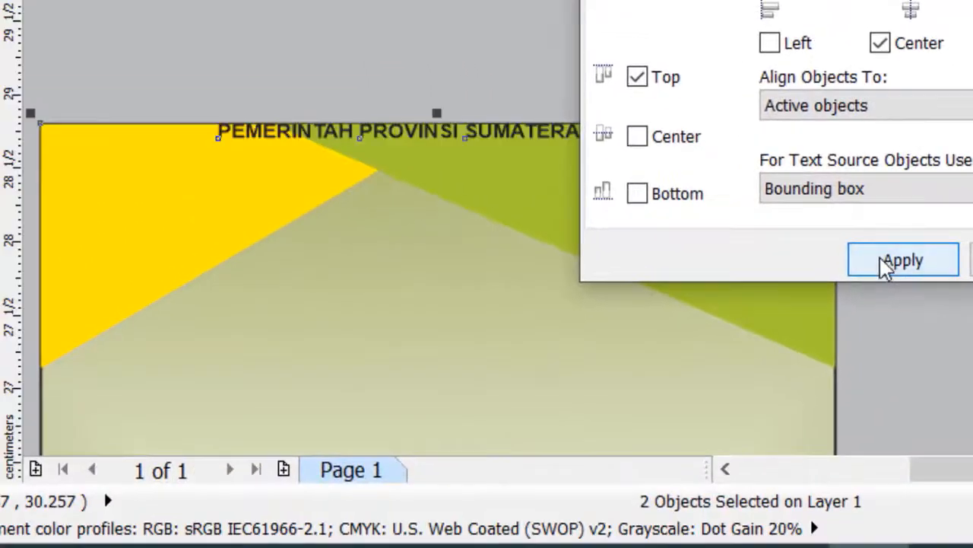
click(971, 259)
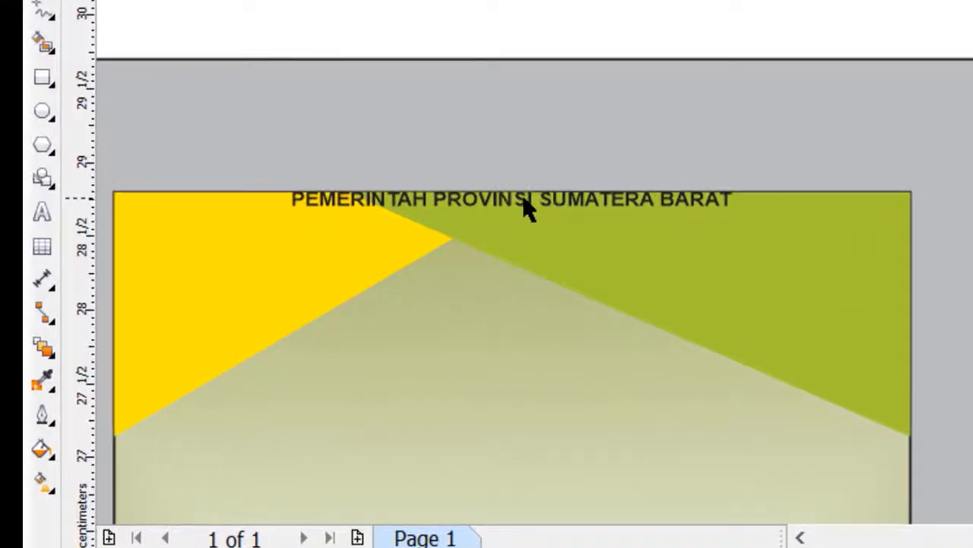
Shift the heading text down about 0.2 cm from the card's upper edge
click(526, 207)
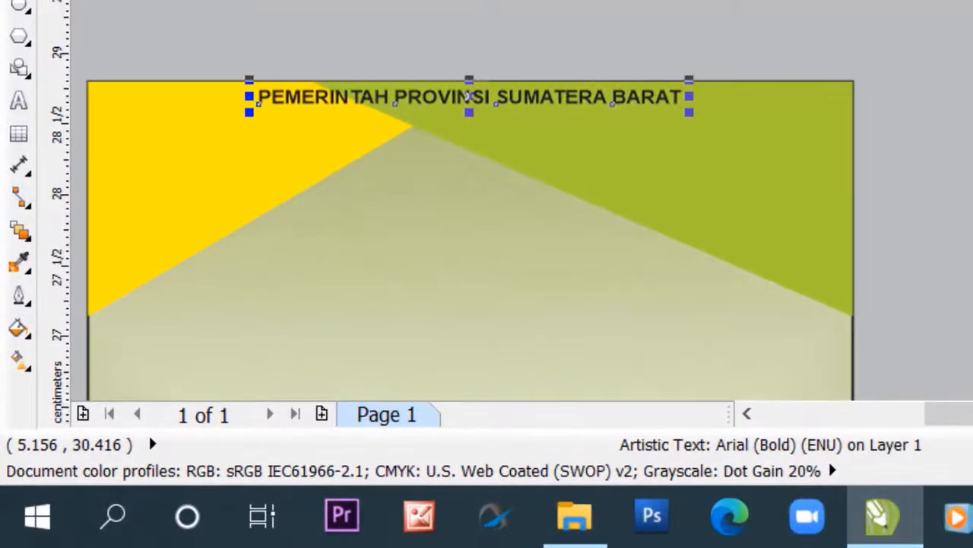
drag(470, 105, 469, 119)
key(Down)
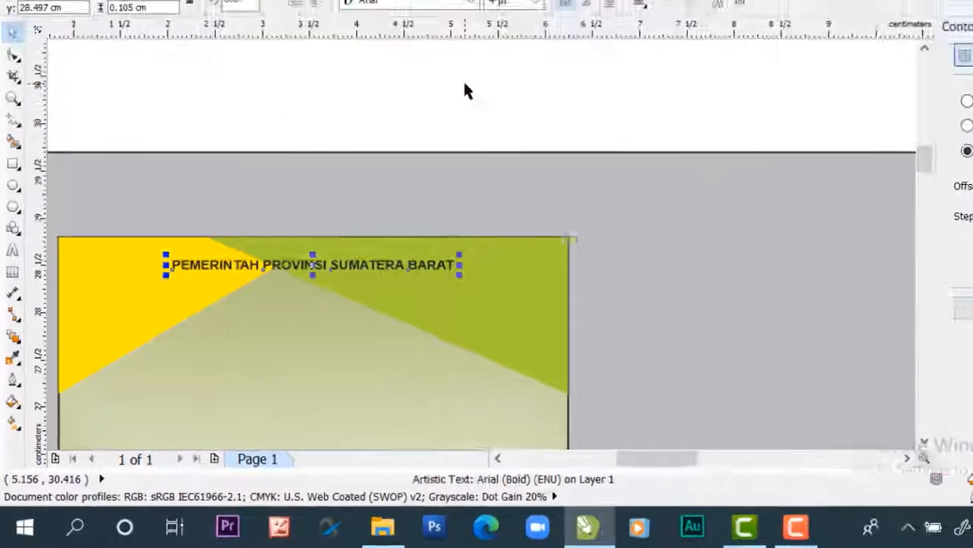
click(397, 150)
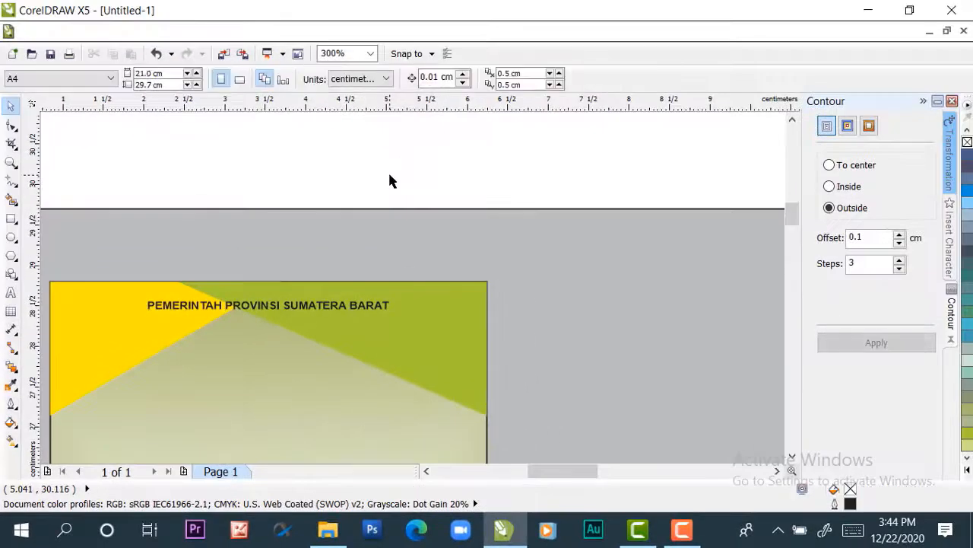
Add the artistic text "DINAS PENDIDIKAN" in the blank area above the page's upper-left corner
scroll(387, 170, down, 2)
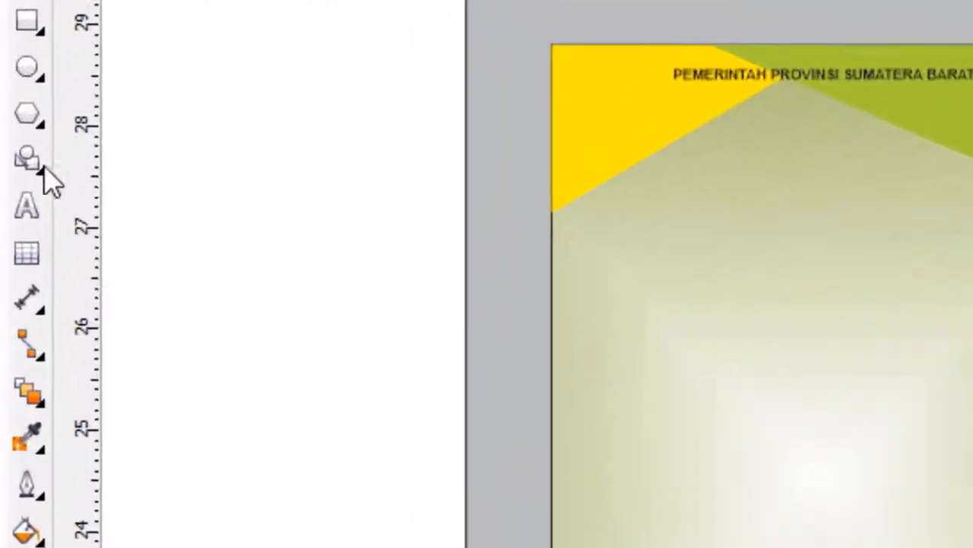
click(46, 197)
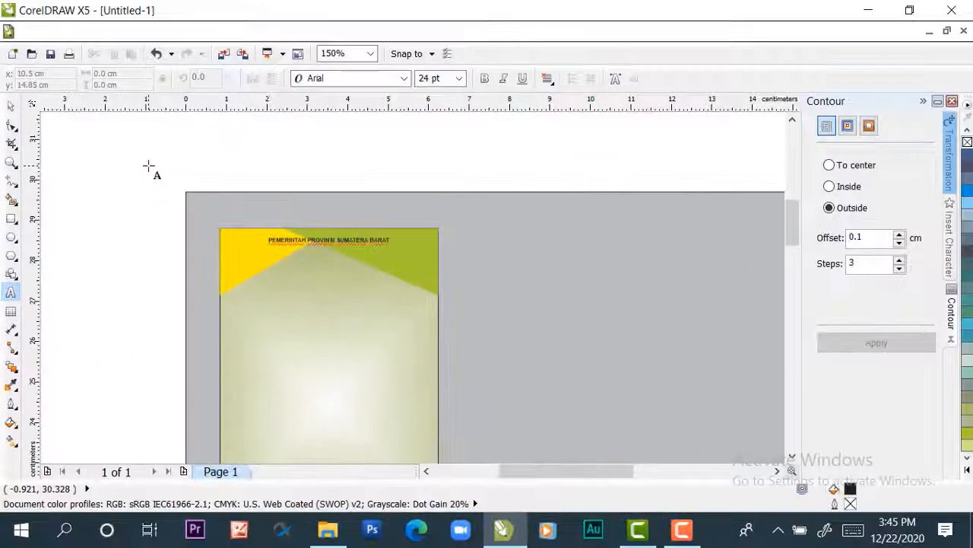
click(151, 164)
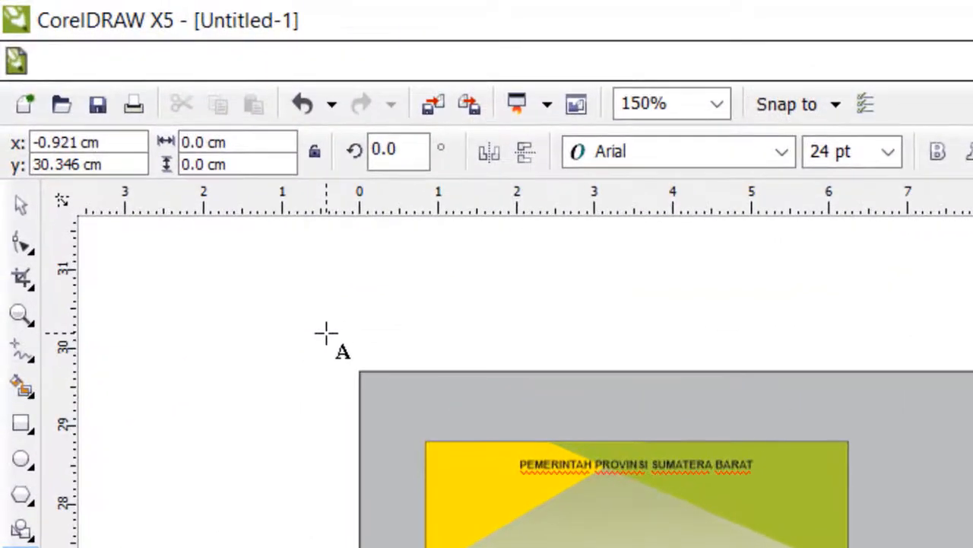
text(DINAS P)
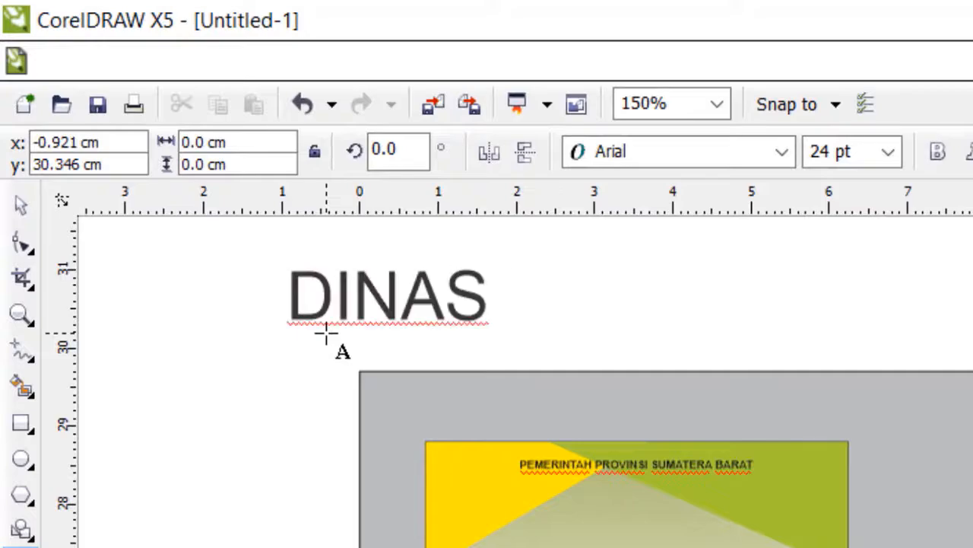
text(ENDIDIKAN)
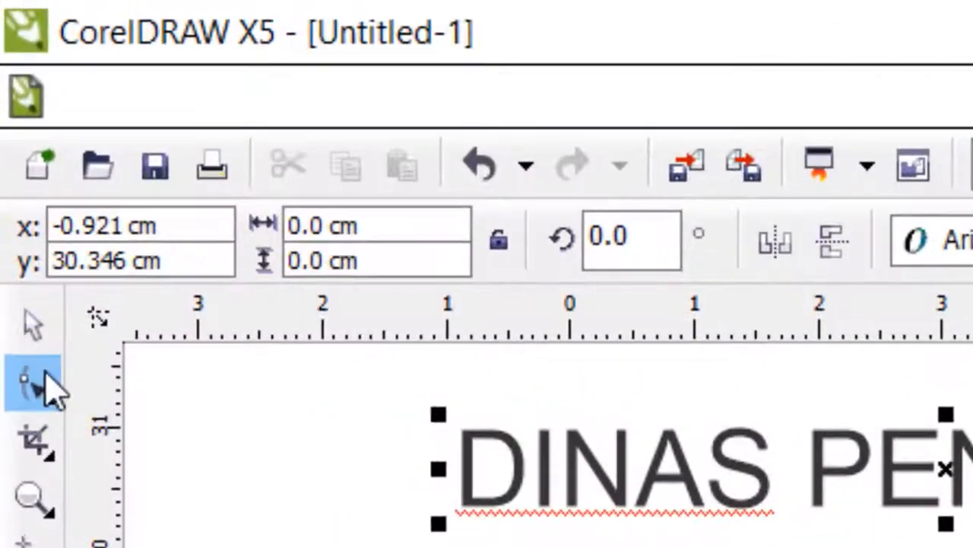
click(36, 339)
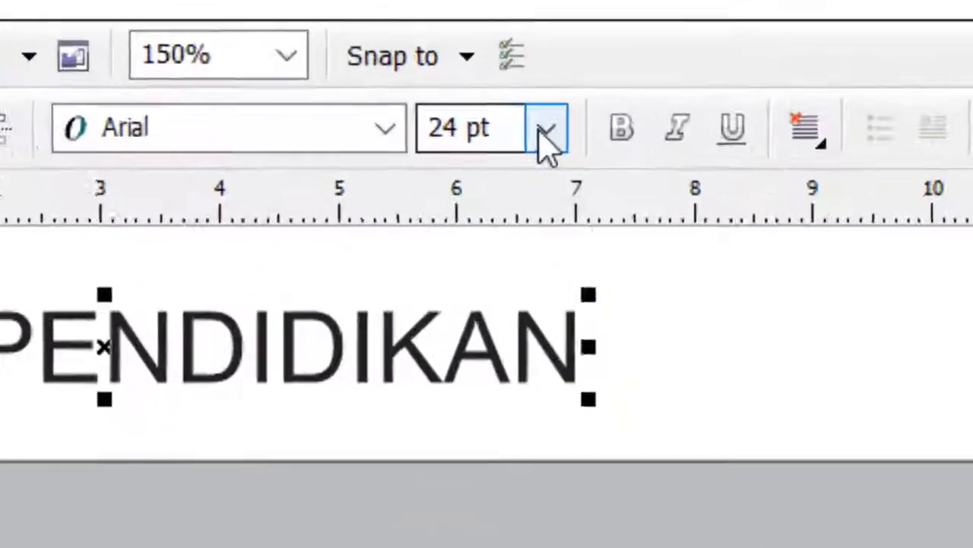
Set the "DINAS PENDIDIKAN" text to 5 pt and make it bold
click(544, 129)
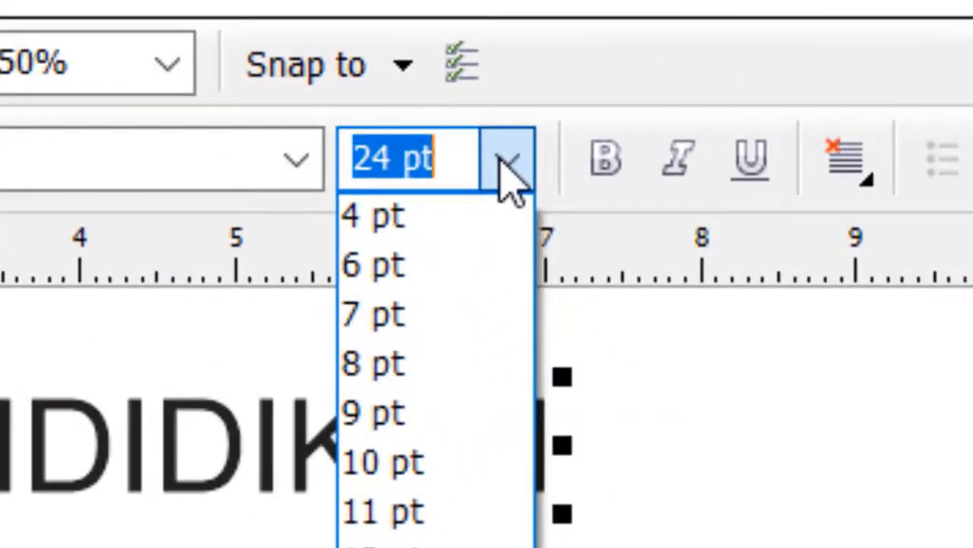
click(396, 265)
double_click(381, 160)
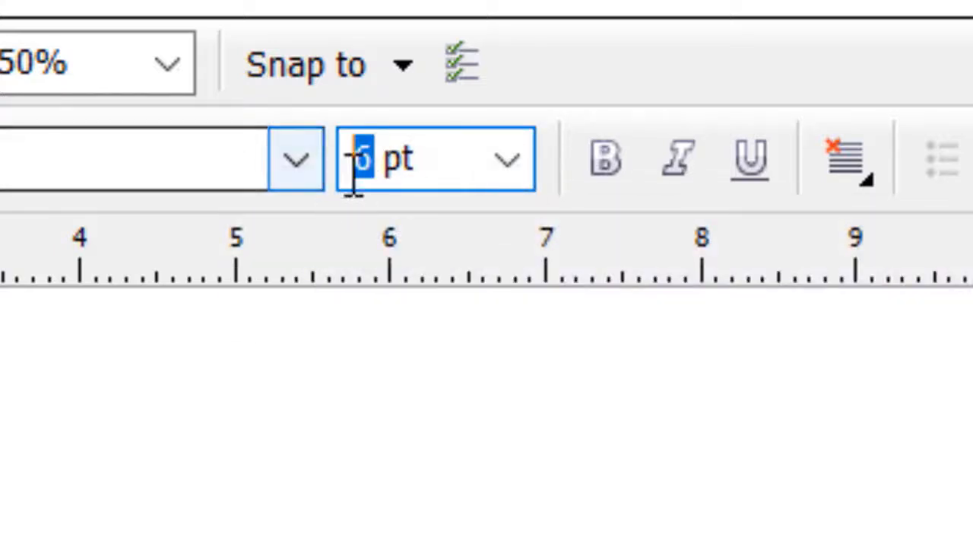
text(5)
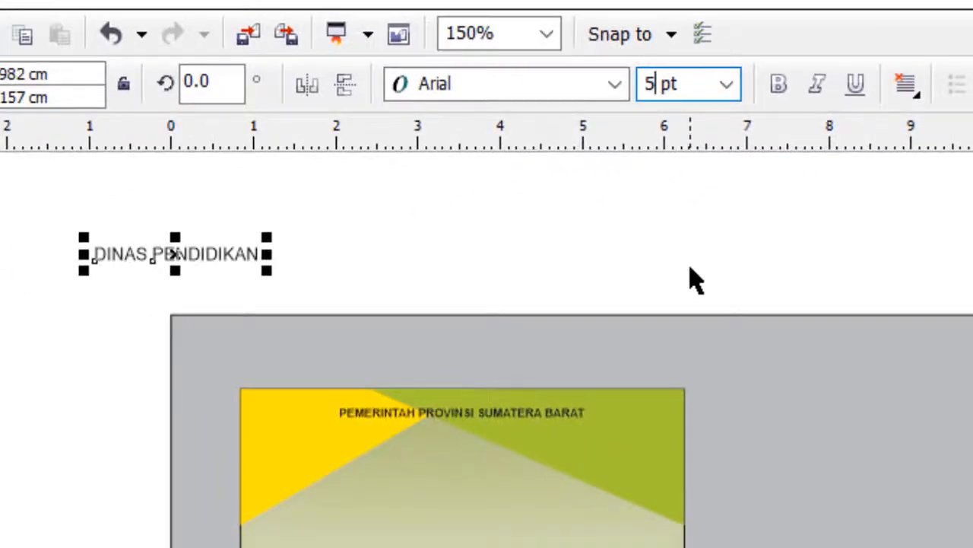
key(Return)
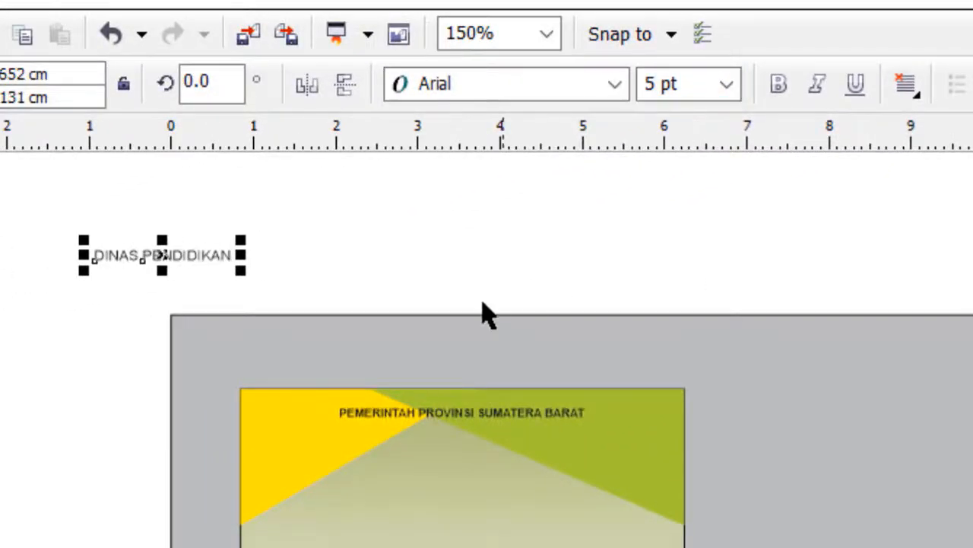
scroll(255, 301, up, 1)
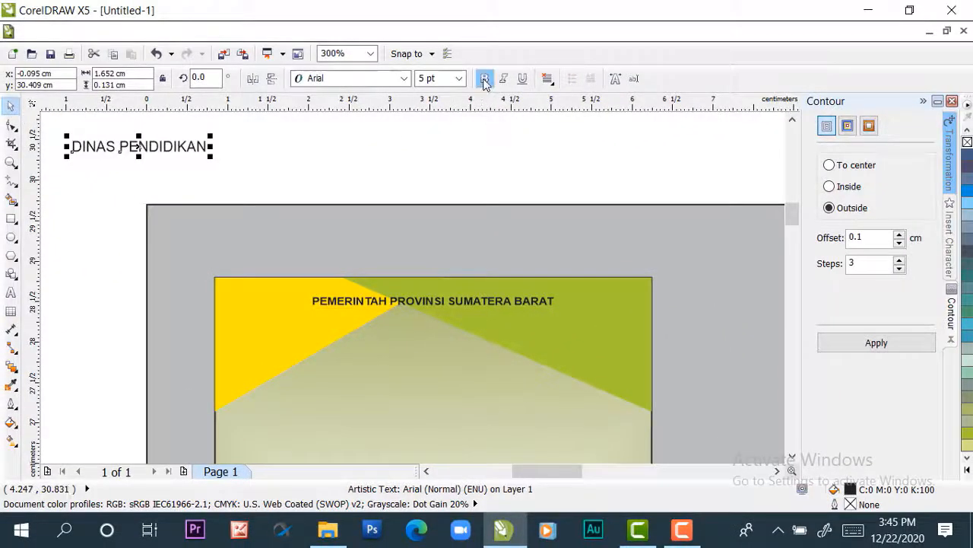
click(484, 79)
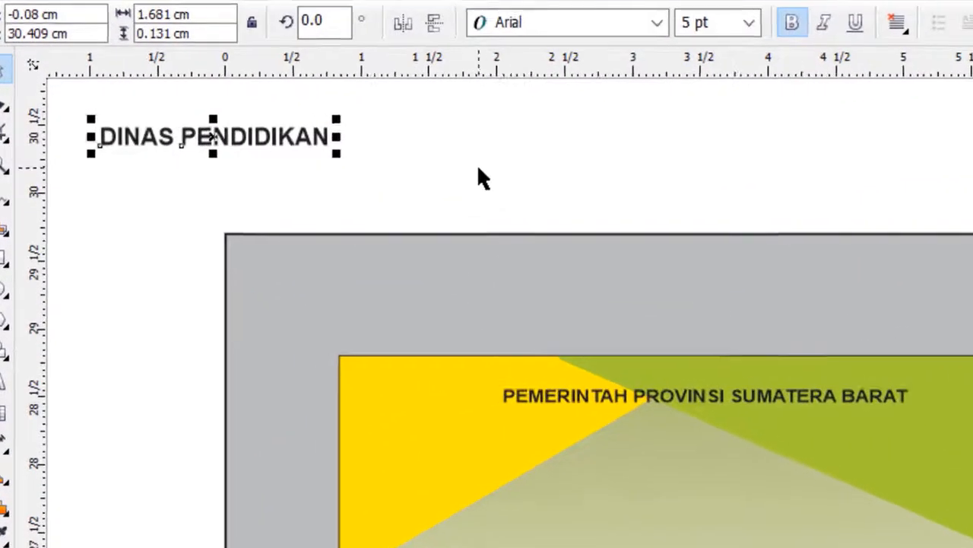
Align the "DINAS PENDIDIKAN" text to the card rectangle, centered horizontally and flush with its top edge
click(298, 163)
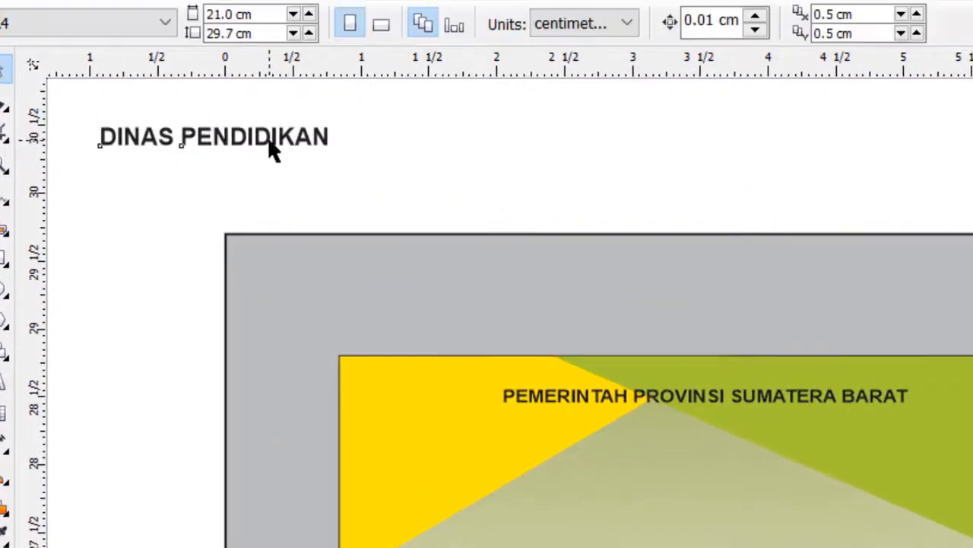
click(273, 150)
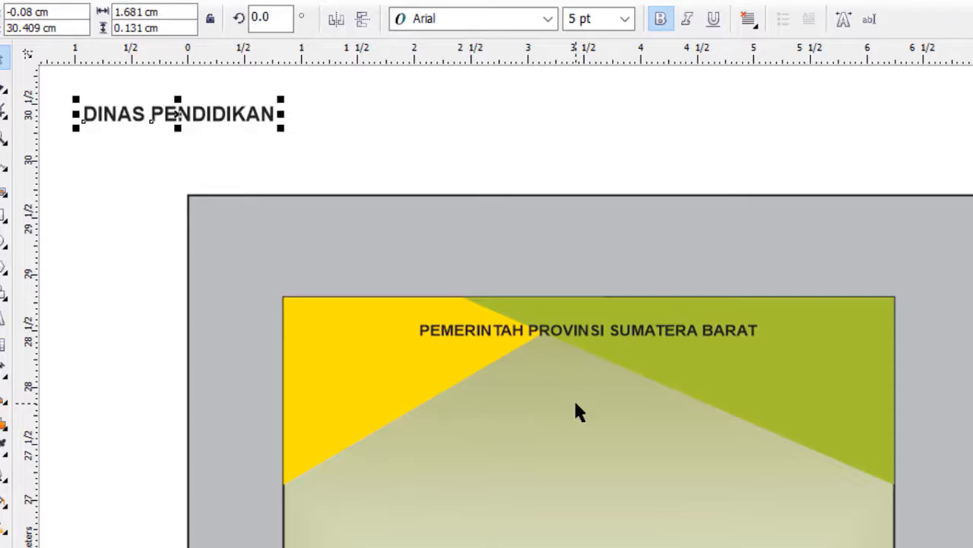
shift+click(575, 403)
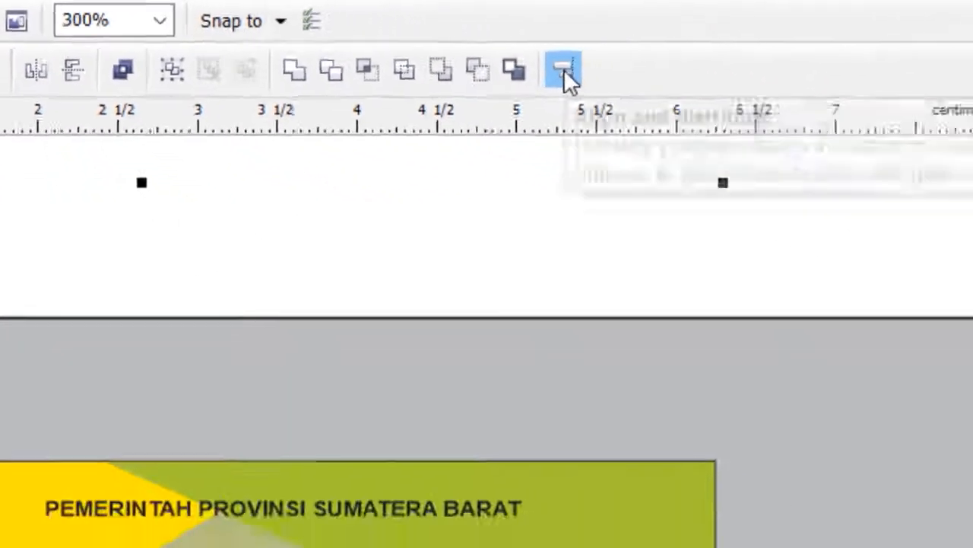
click(564, 70)
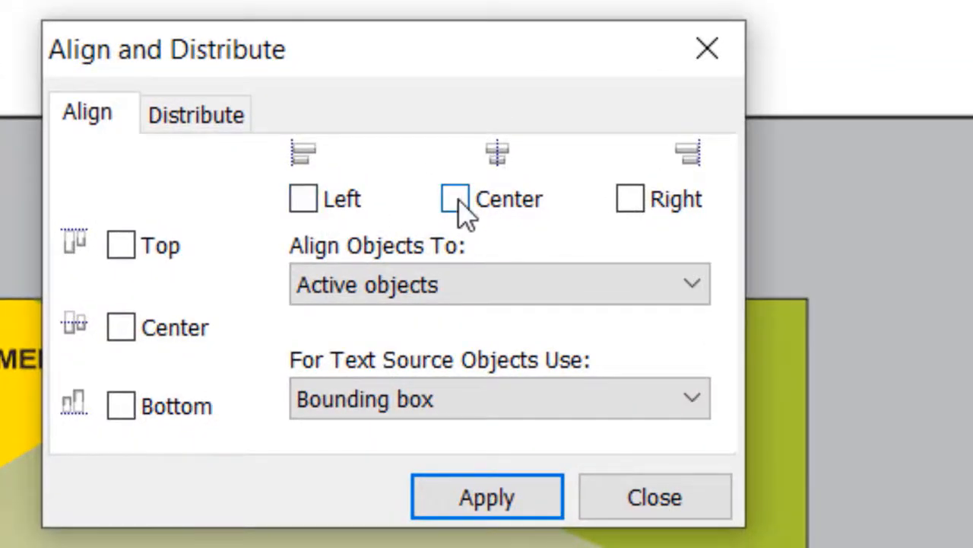
click(456, 200)
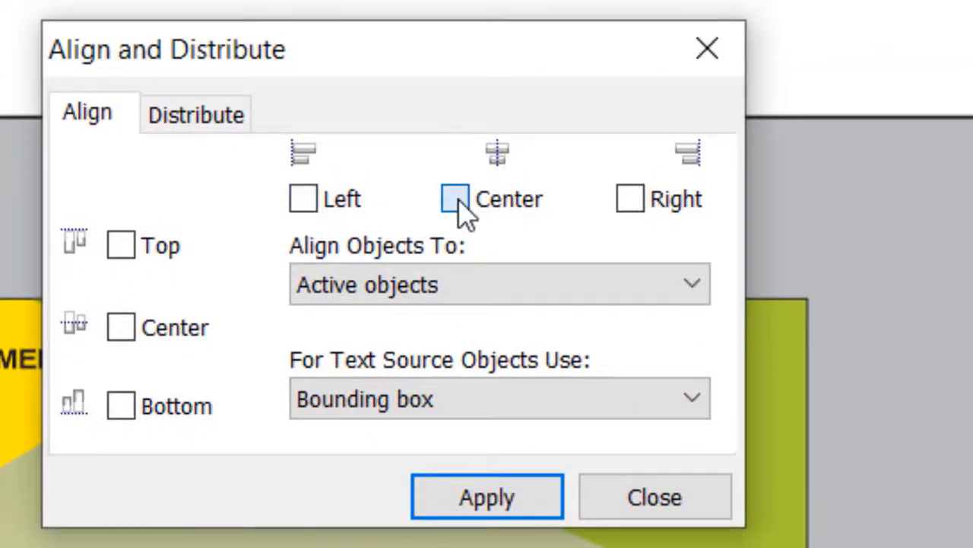
click(120, 247)
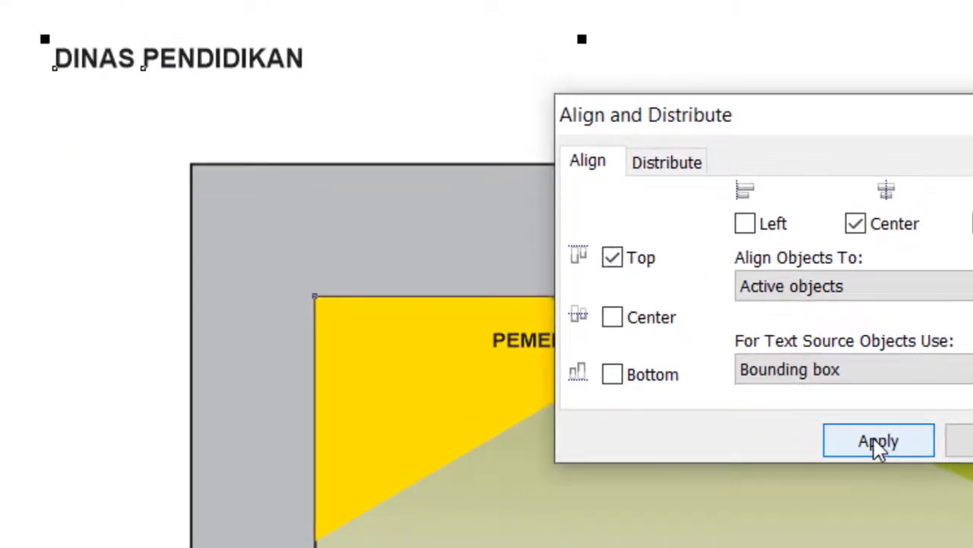
click(879, 448)
click(938, 428)
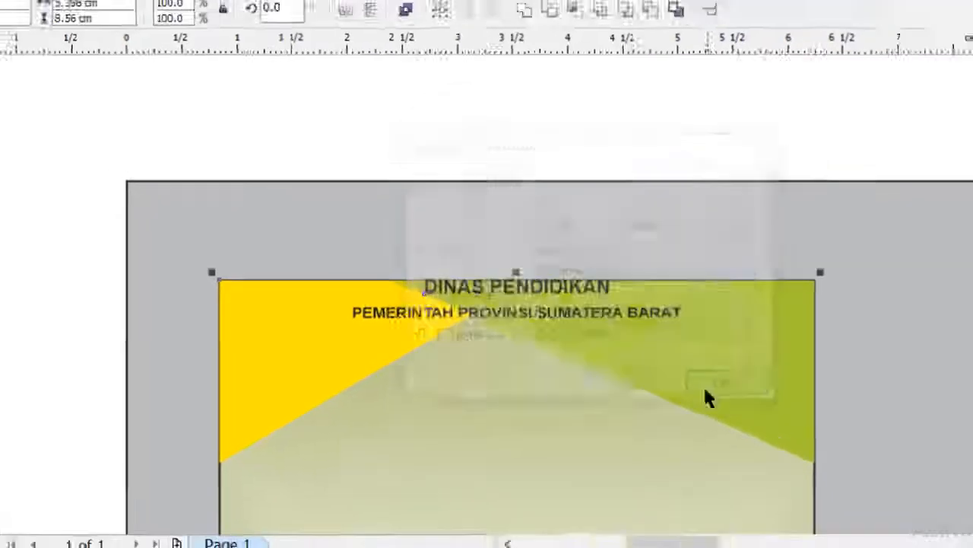
Move the "DINAS PENDIDIKAN" text straight down to just below the "PEMERINTAH PROVINSI SUMATERA BARAT" line
click(534, 133)
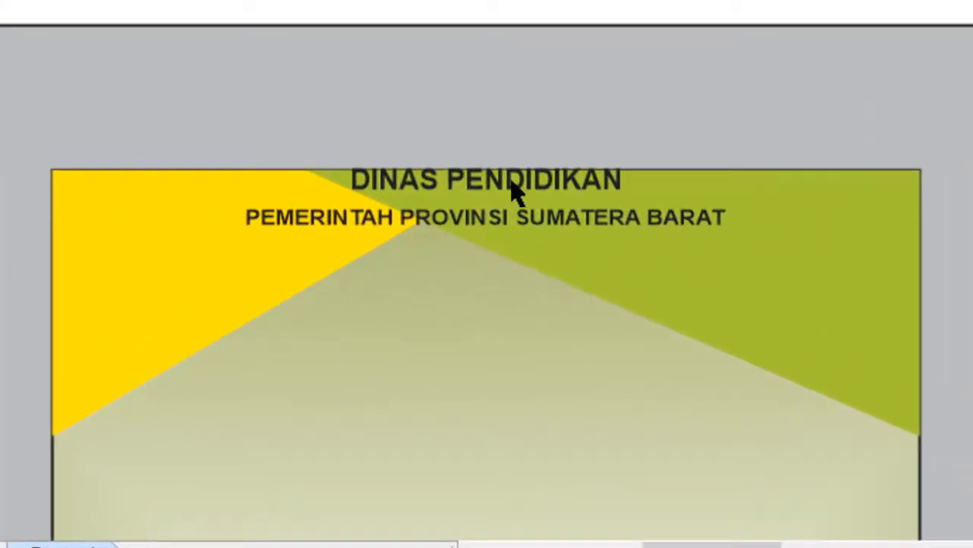
click(511, 193)
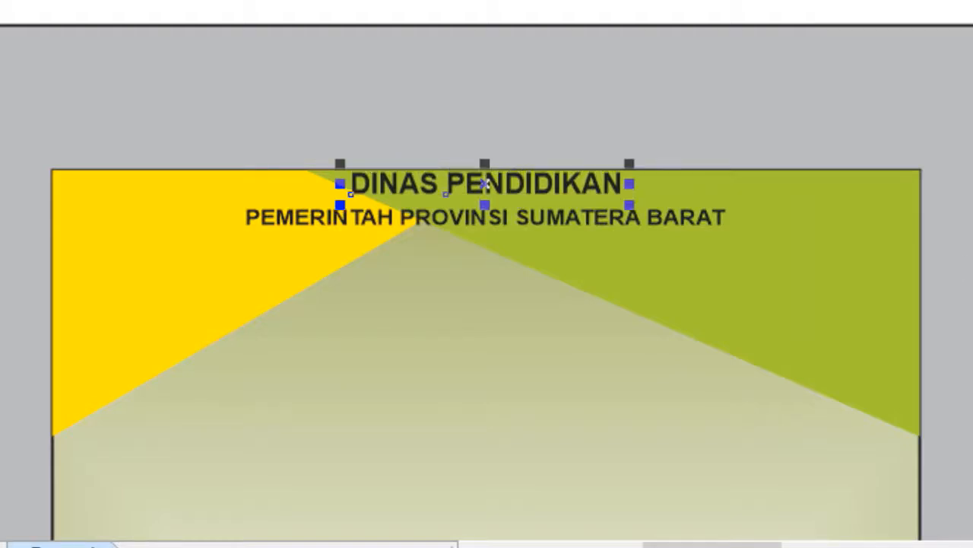
drag(445, 189, 445, 255)
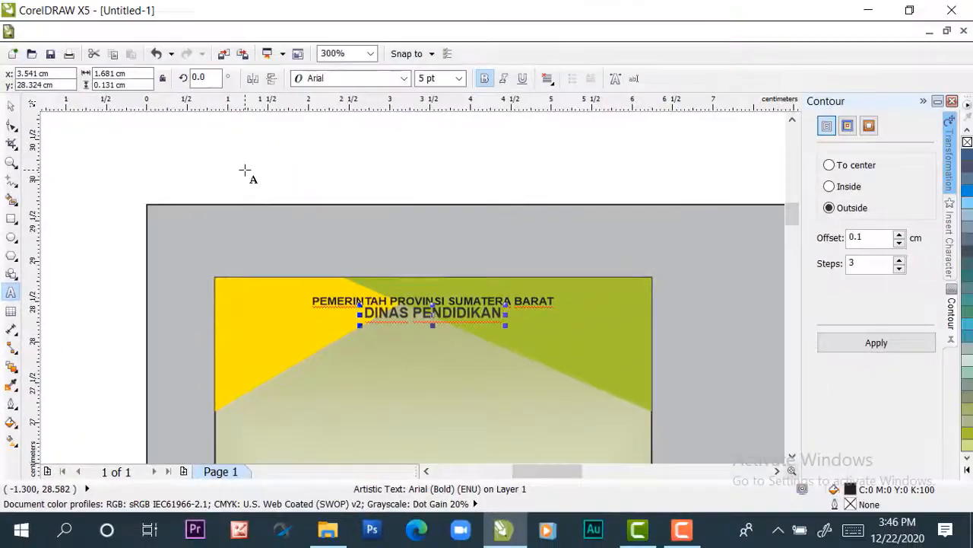
Add the artistic text "SMK NEGERI 1 AMPEK NAGARI" in the blank area above the page
click(245, 170)
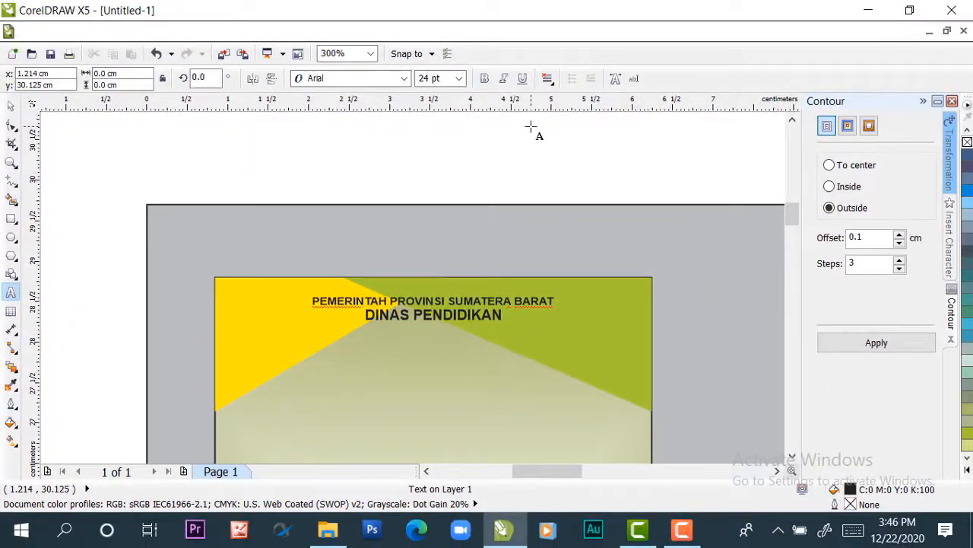
text(SMK)
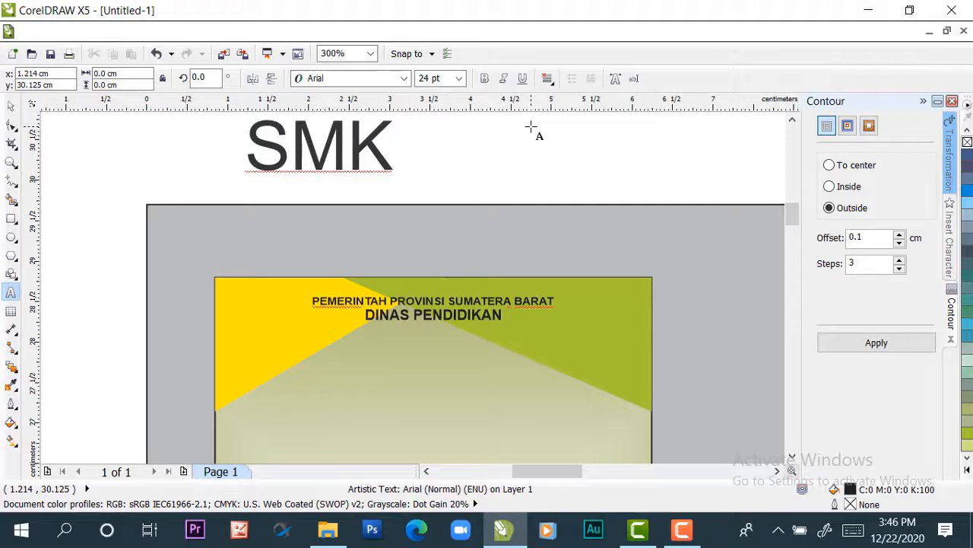
text( NEGERI)
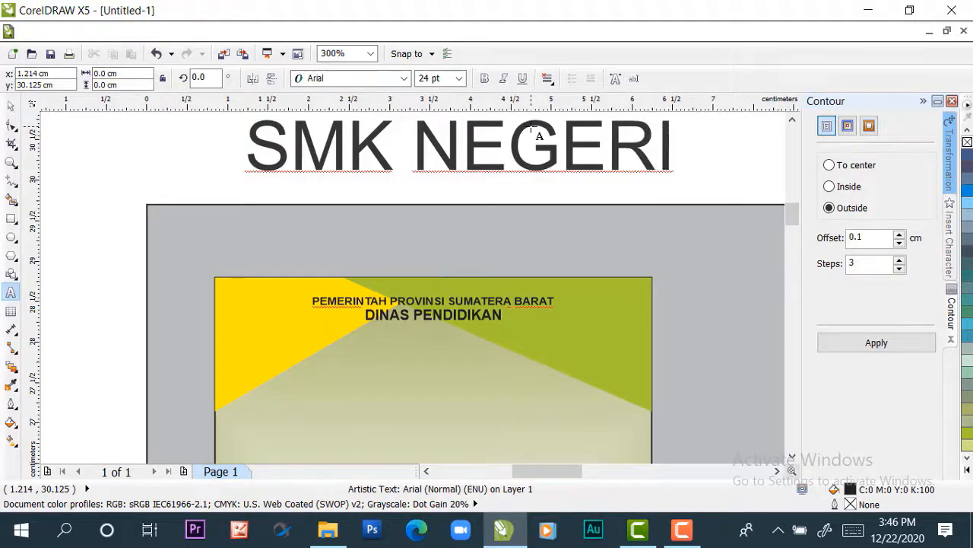
text( 1 AMP)
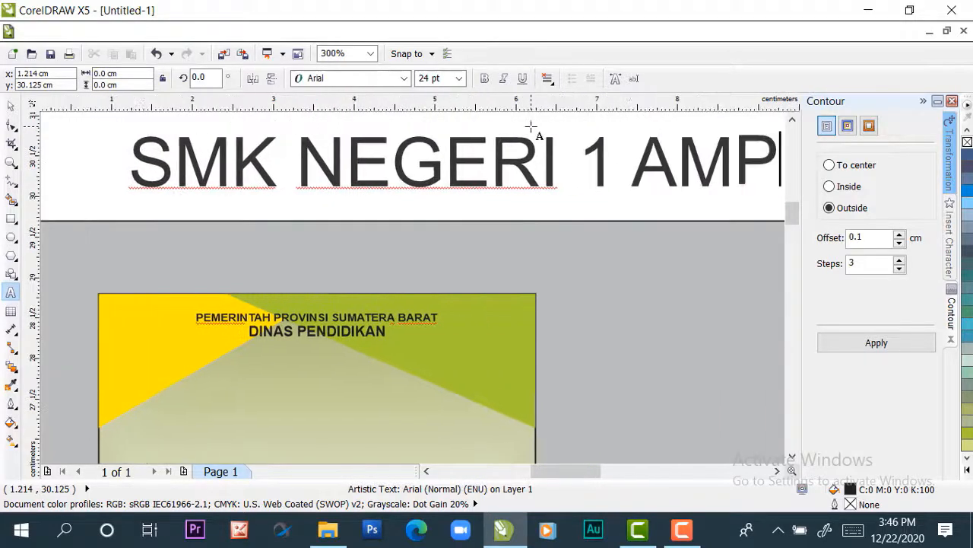
text(EK NAGAR)
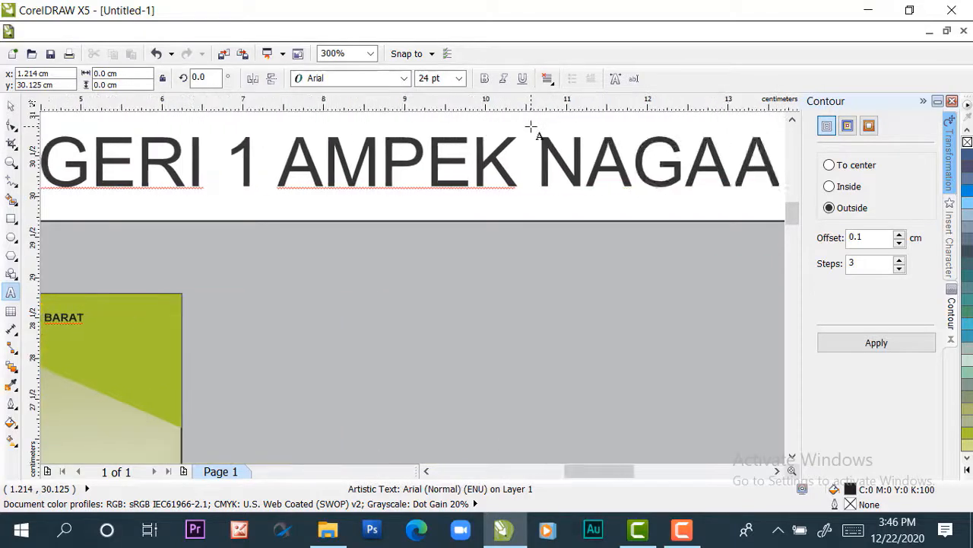
text(I)
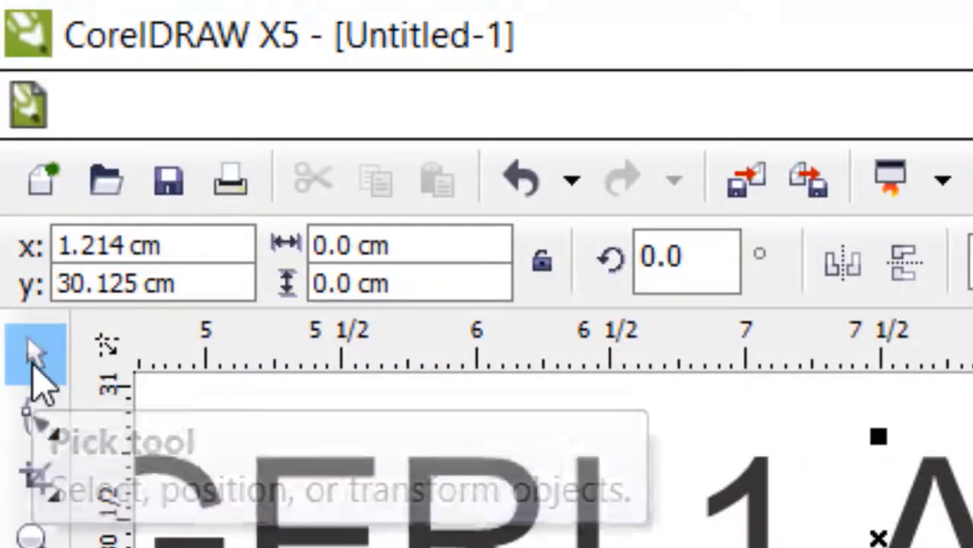
click(38, 369)
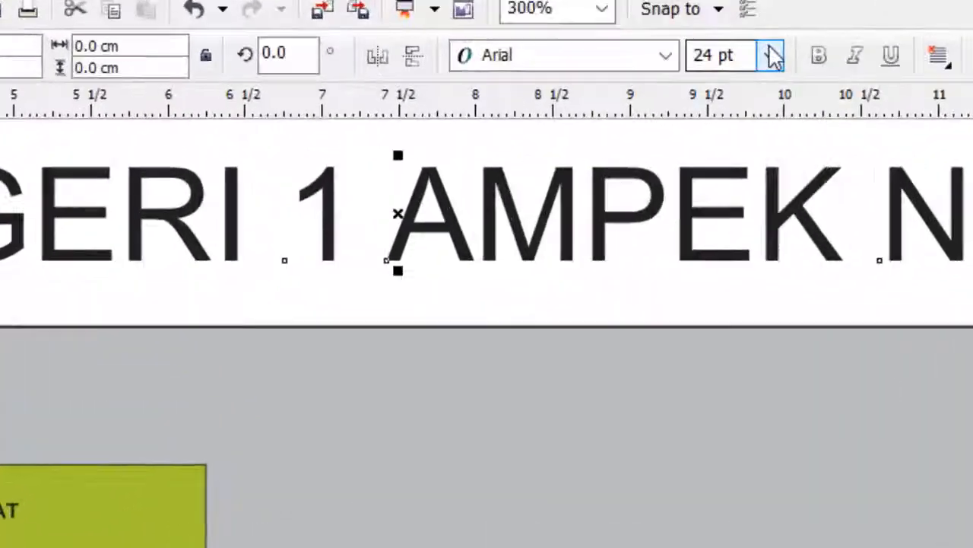
Set the "SMK NEGERI 1 AMPEK NAGARI" text to 7 pt and make it bold
click(467, 79)
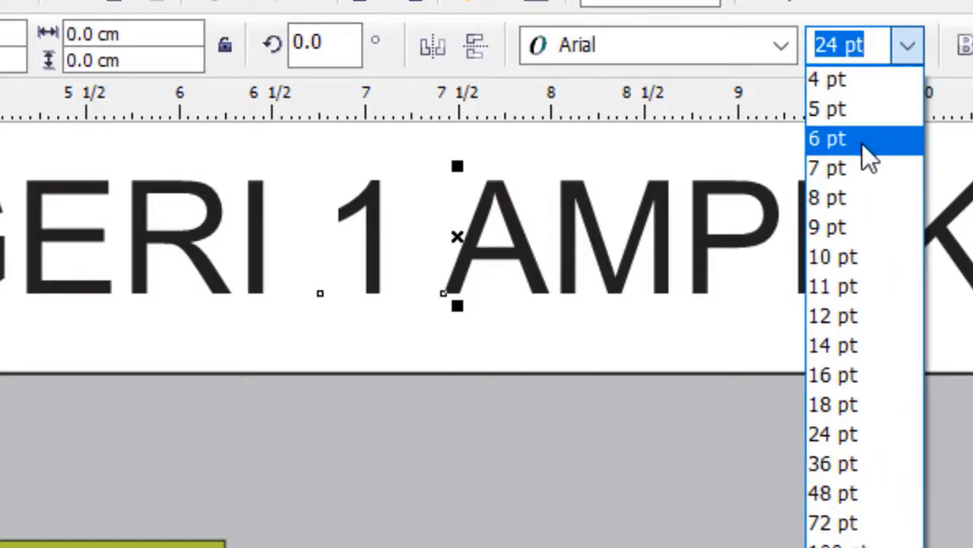
click(856, 169)
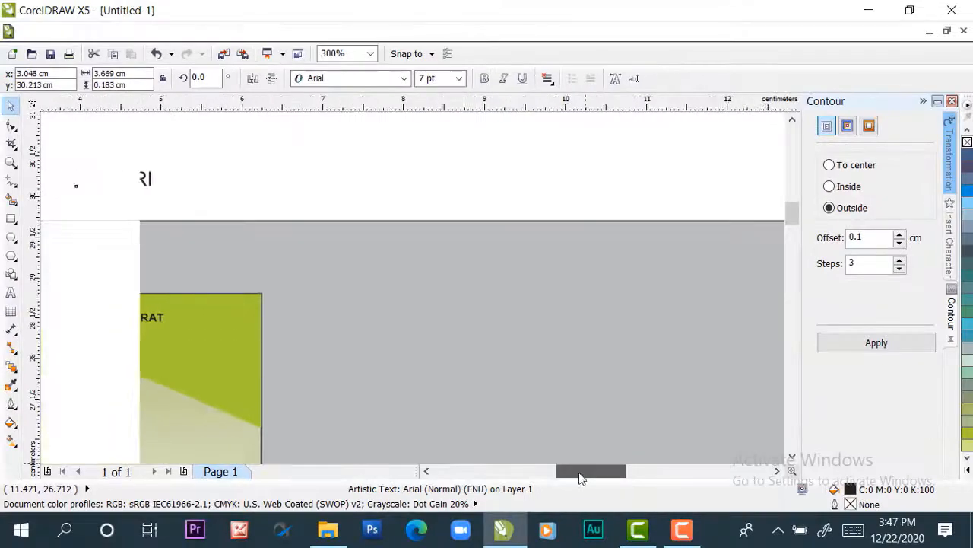
drag(579, 478, 555, 487)
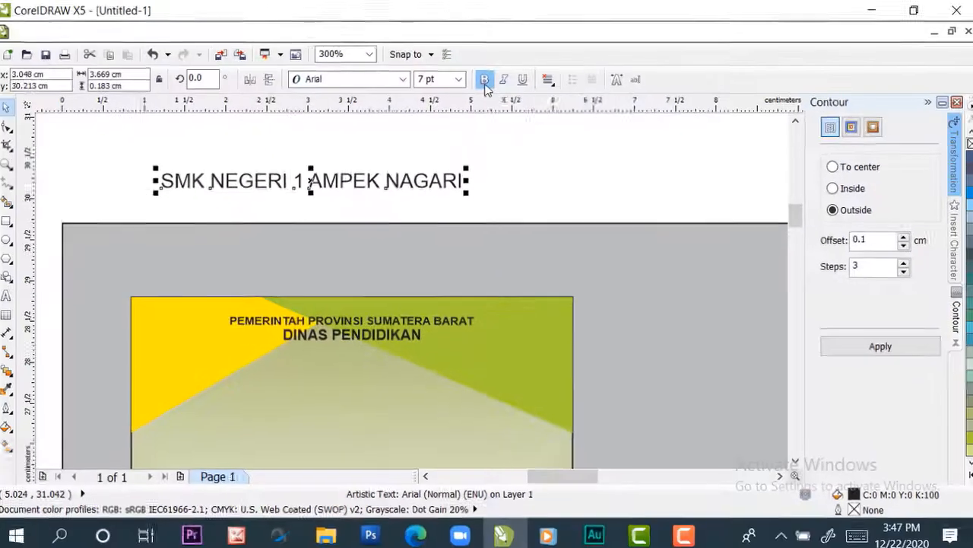
click(485, 82)
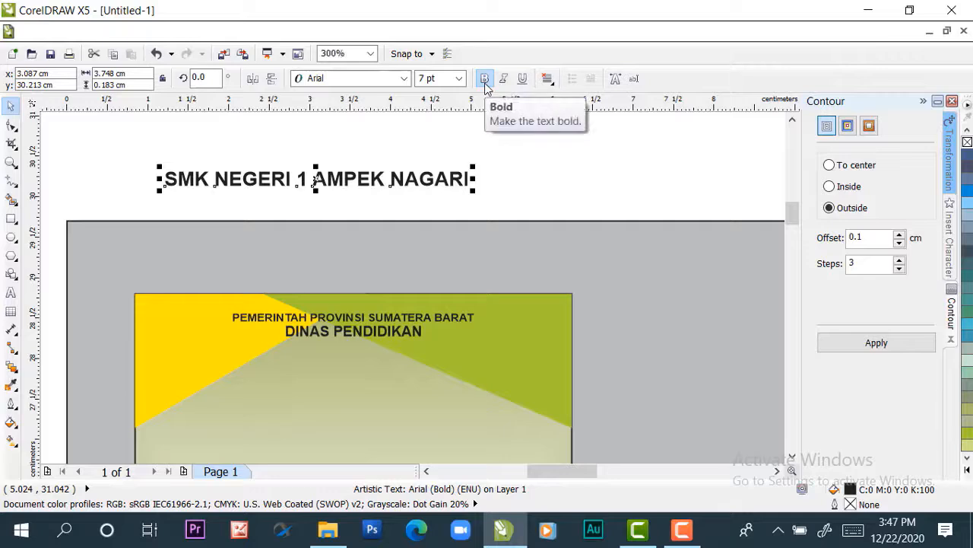
Align the "SMK NEGERI 1 AMPEK NAGARI" text to the card rectangle, centered horizontally and flush with its top edge
click(507, 184)
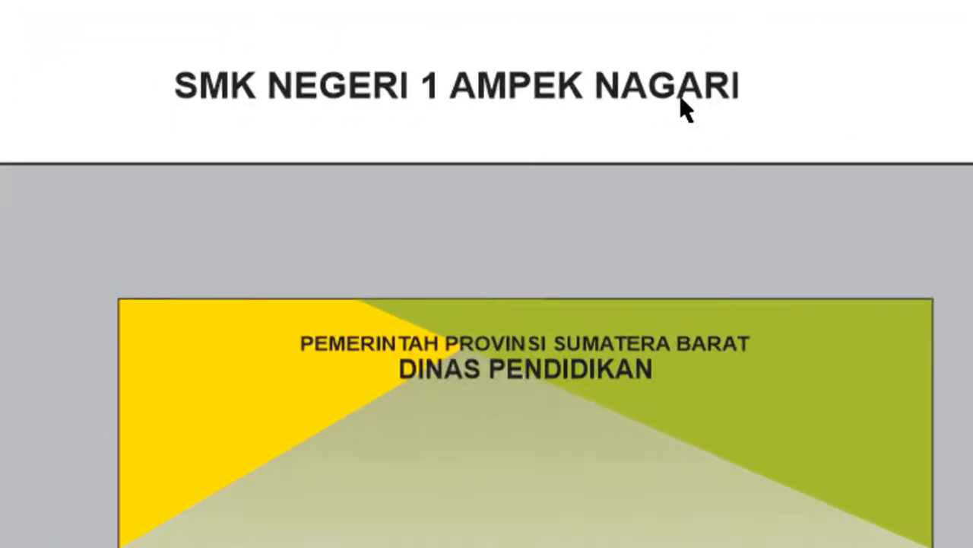
click(566, 91)
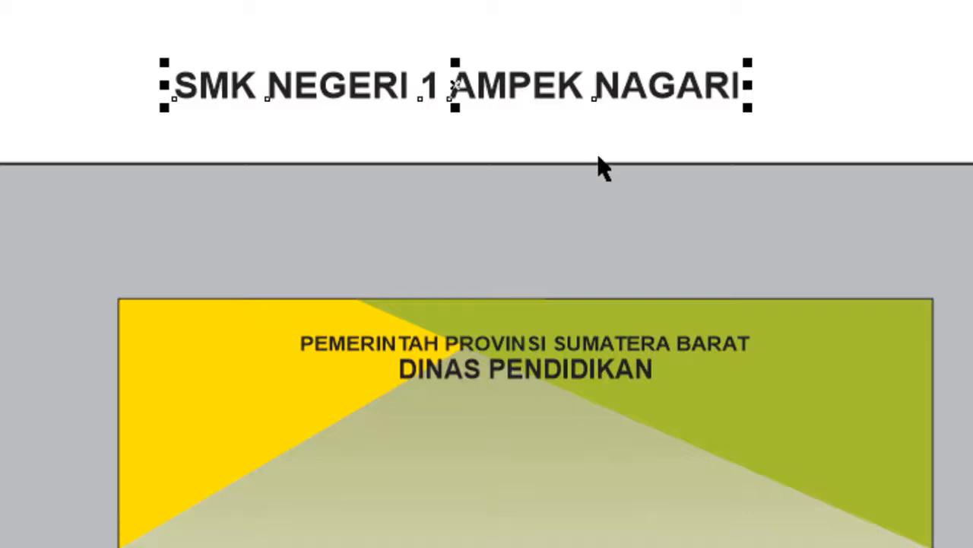
shift+click(479, 459)
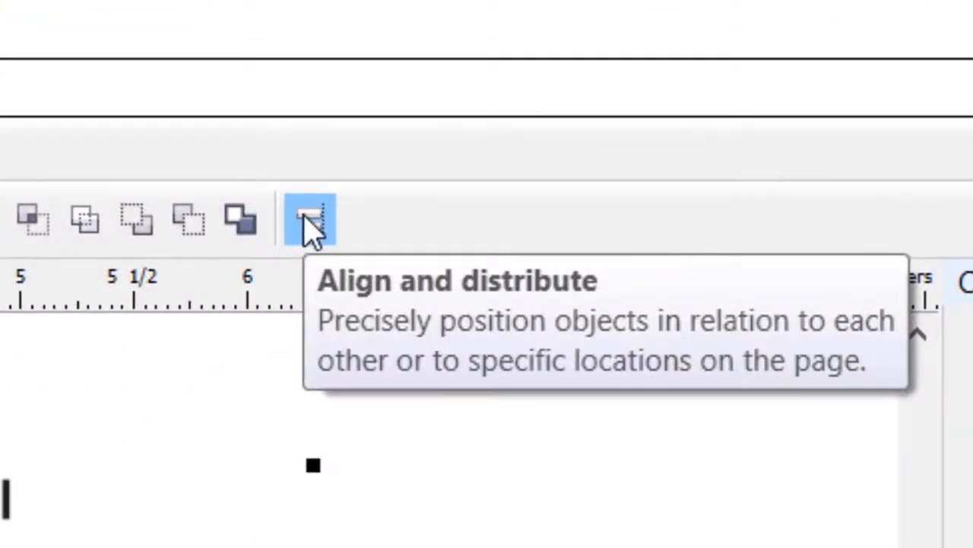
click(308, 219)
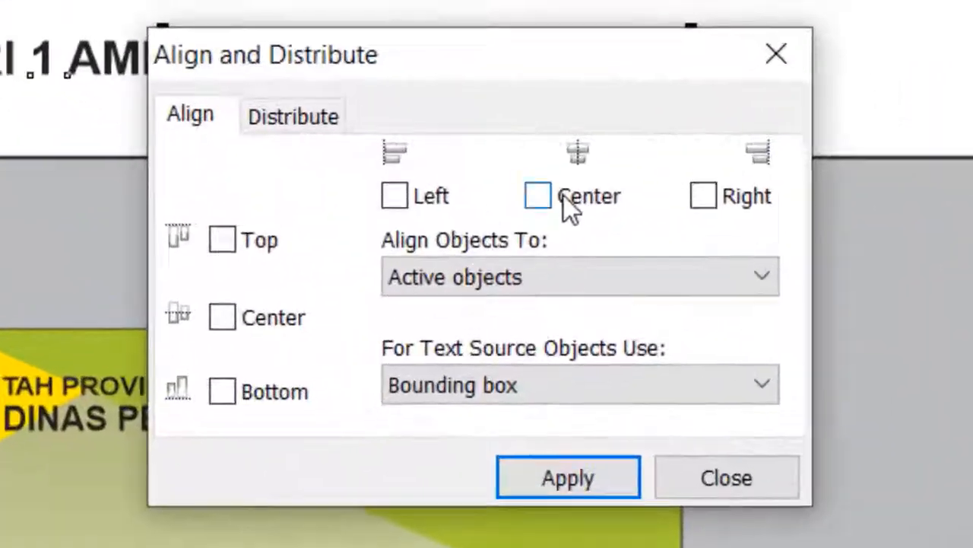
click(543, 204)
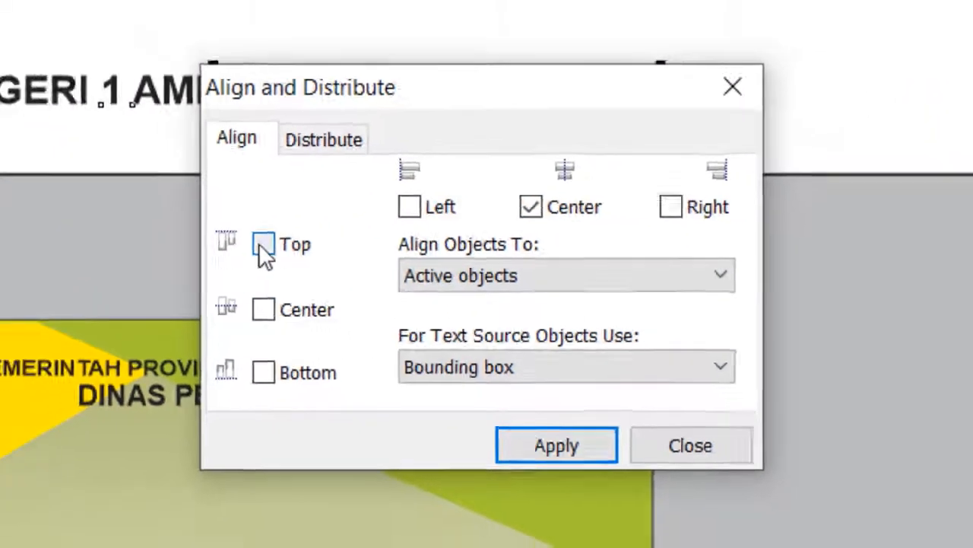
click(222, 239)
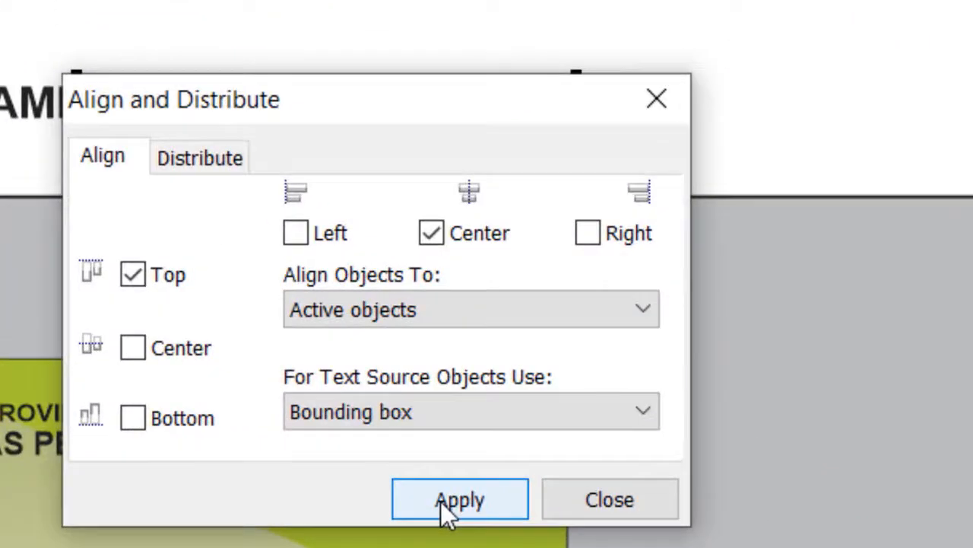
click(515, 357)
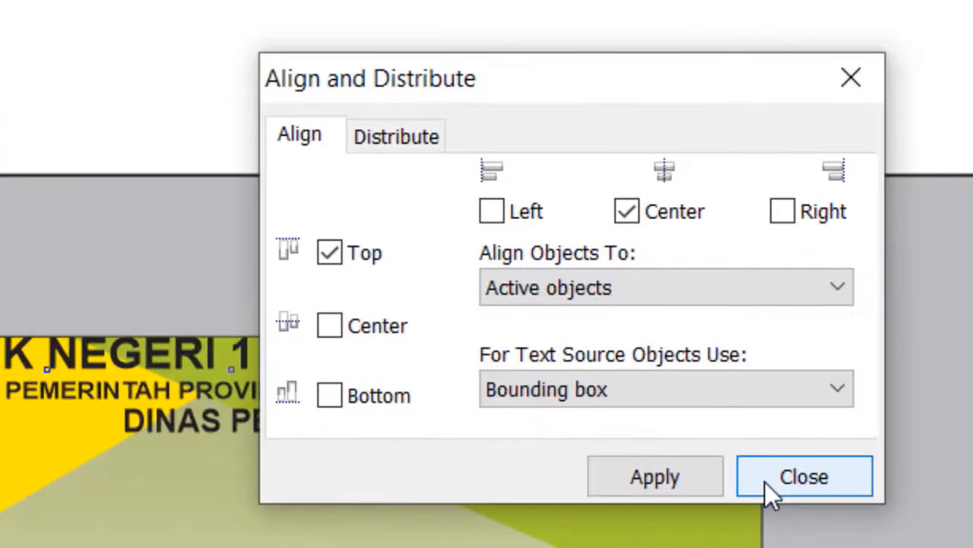
click(765, 483)
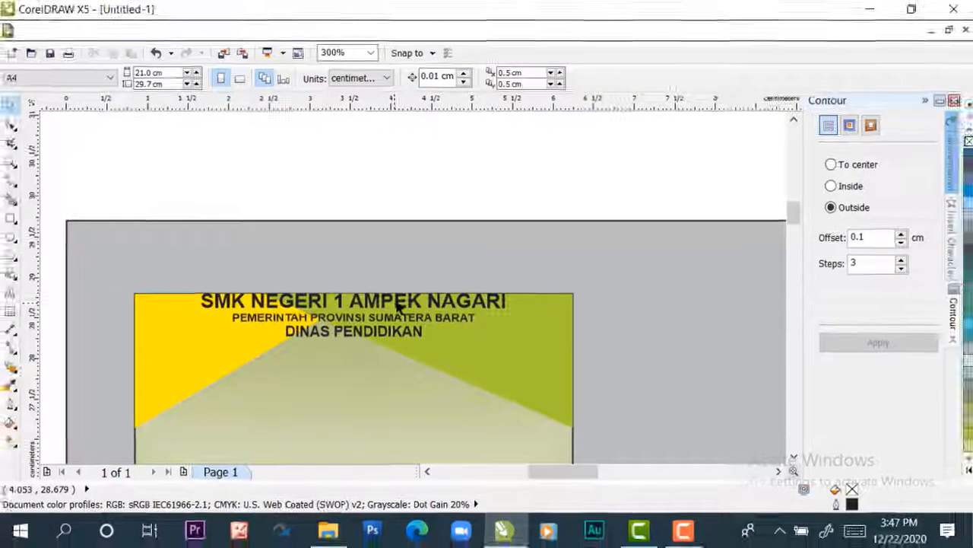
Move the "SMK NEGERI 1 AMPEK NAGARI" text straight down to just below the "DINAS PENDIDIKAN" line
click(369, 353)
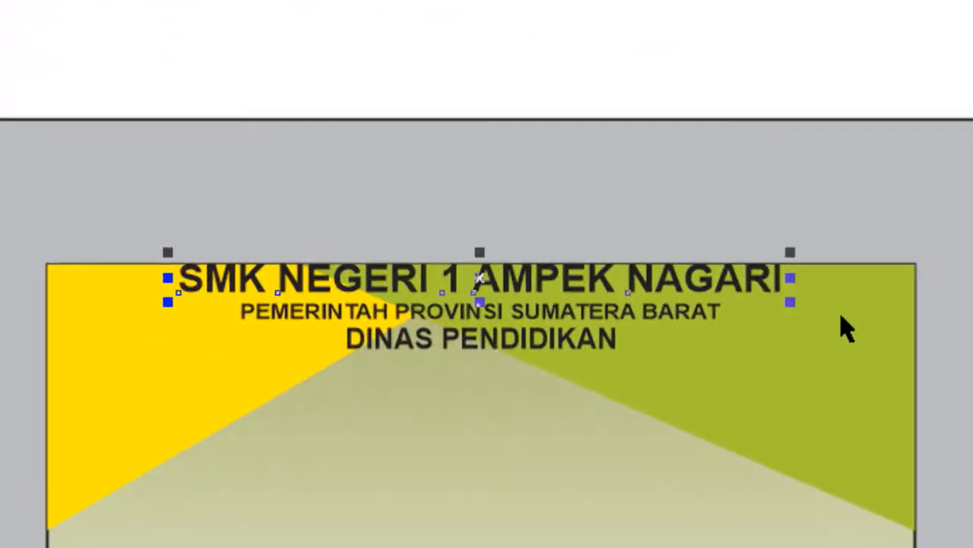
key(Down)
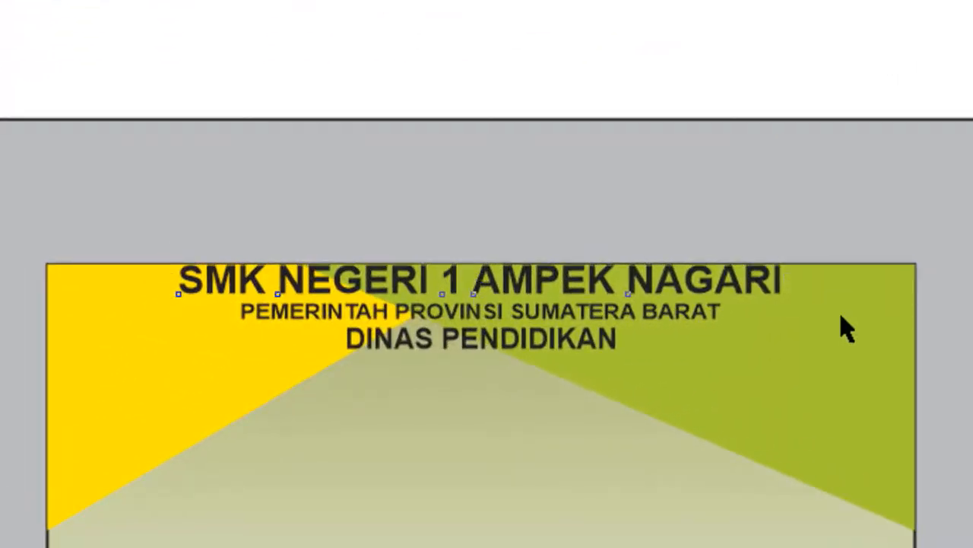
key(Down)
key(Down)
key(Down)
key(Down)
key(Down)
key(Down)
key(Down)
key(Down)
key(Down)
key(Down)
key(Down)
key(Down)
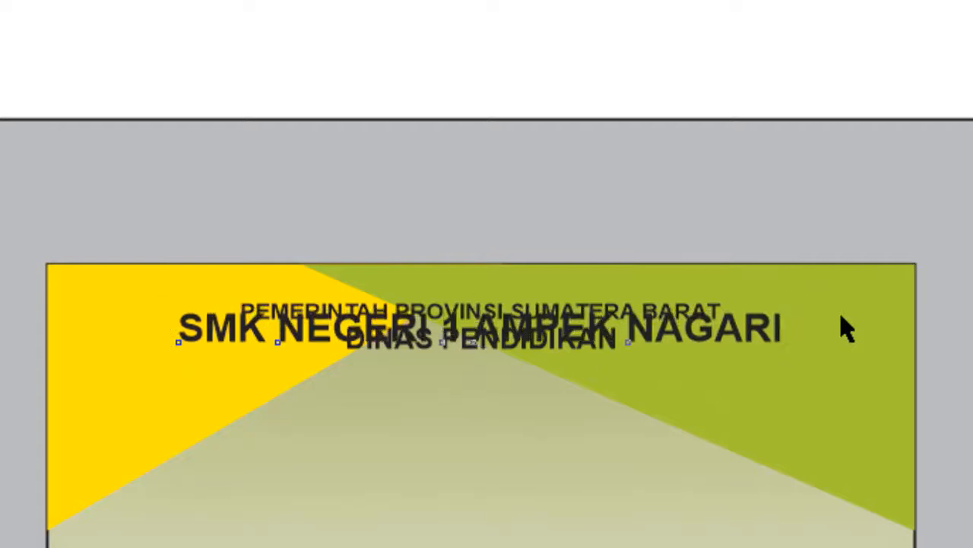
key(Down)
key(Down)
key(Down)
key(Down)
key(Down)
key(Down)
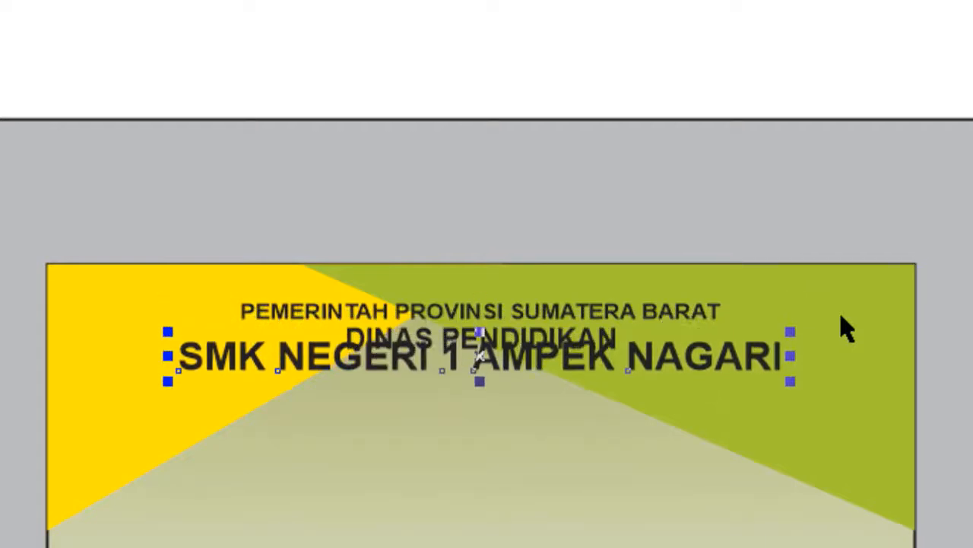
key(Down)
key(Down)
key(Down)
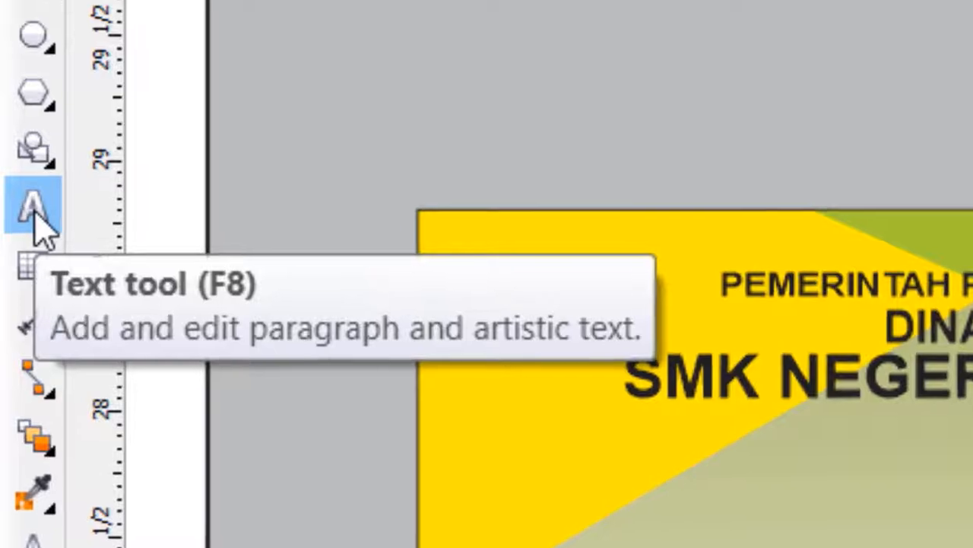
Add the artistic text "KABUPATEN AGAMA" in the blank area above the page
click(11, 294)
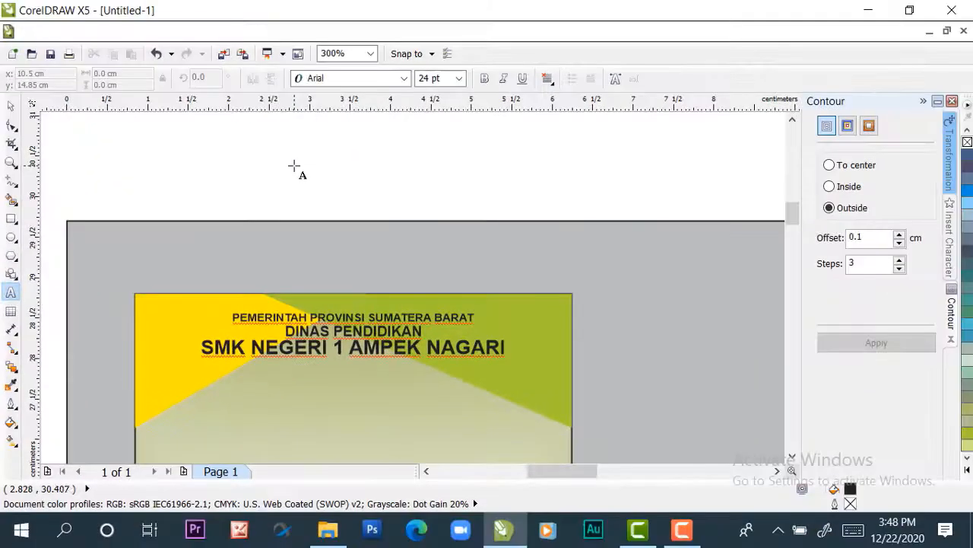
click(294, 165)
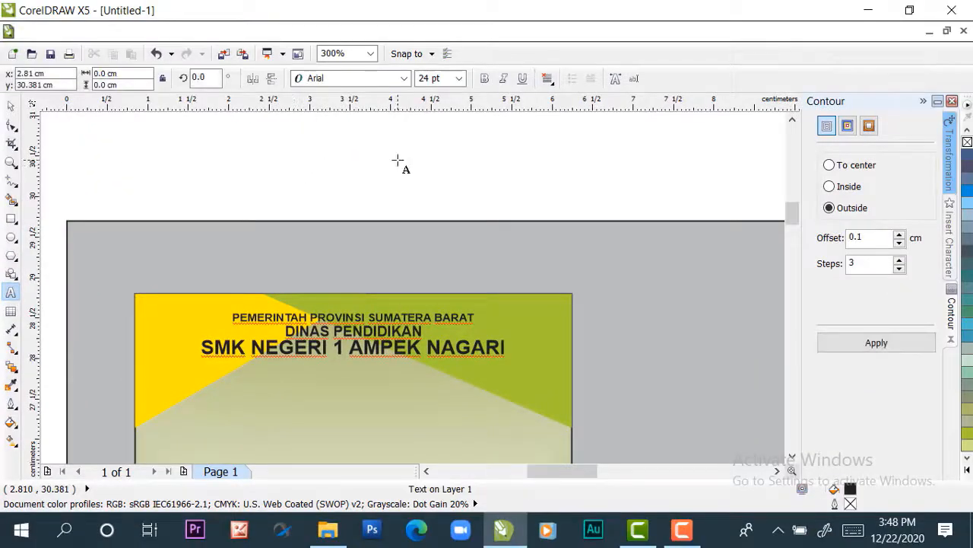
text(K)
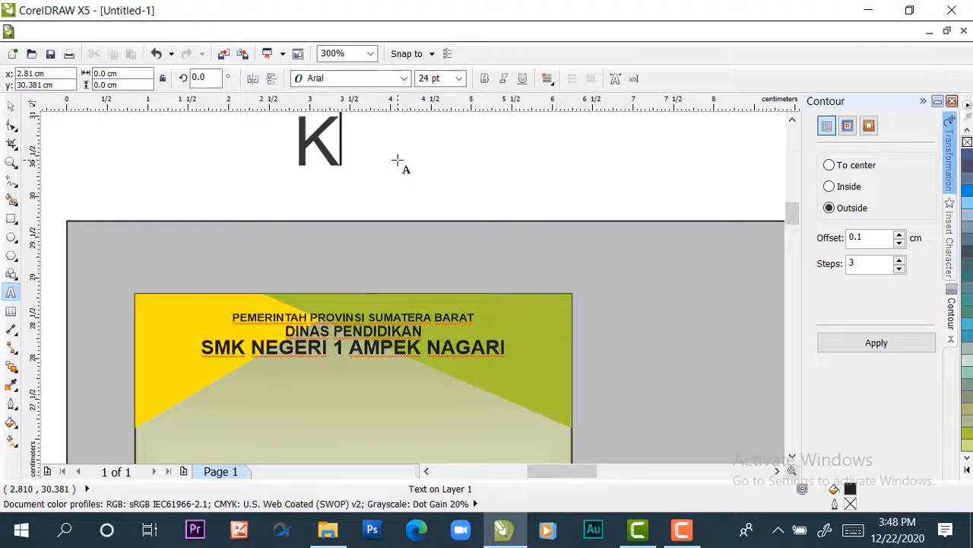
text(ABUPATEN)
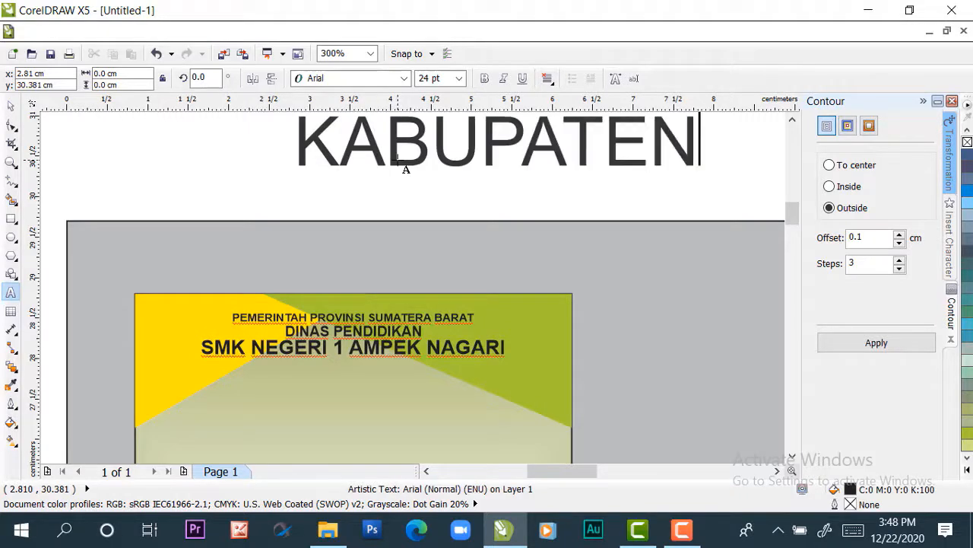
text( AGAMA)
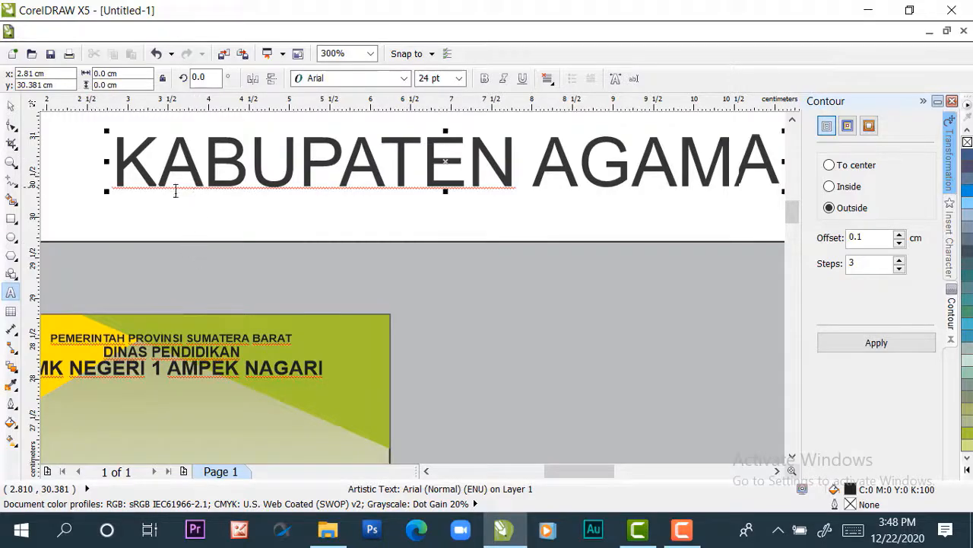
click(10, 107)
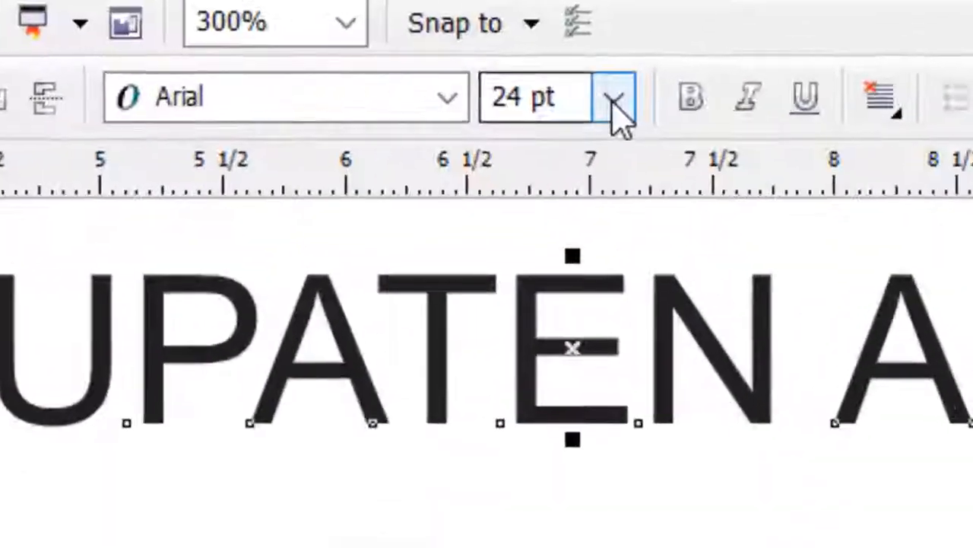
Set the "KABUPATEN AGAMA" text to 6 pt and make it bold
click(463, 81)
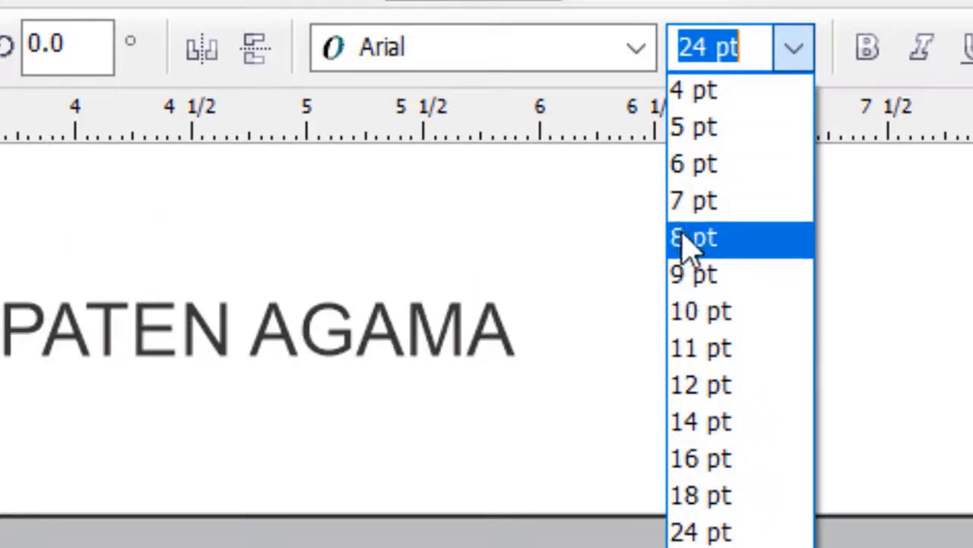
click(695, 169)
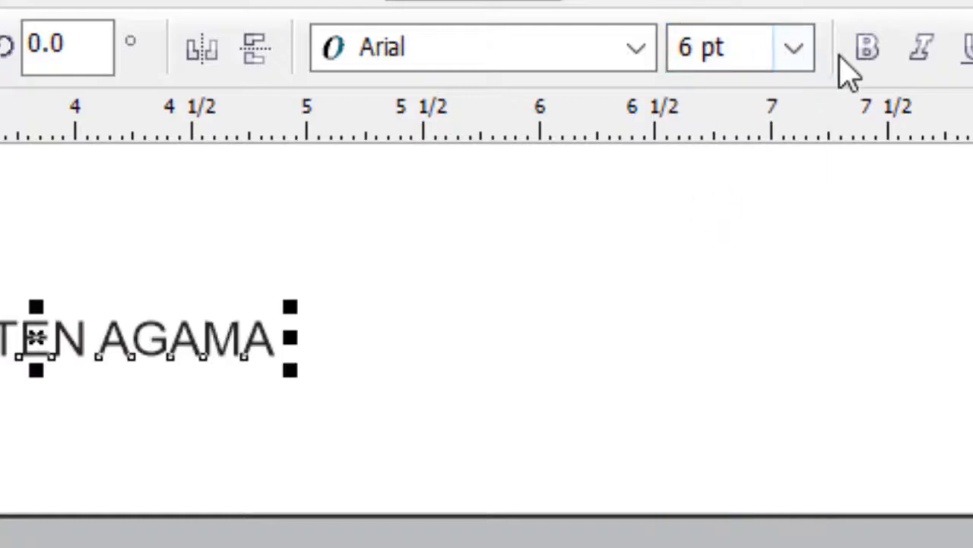
click(866, 52)
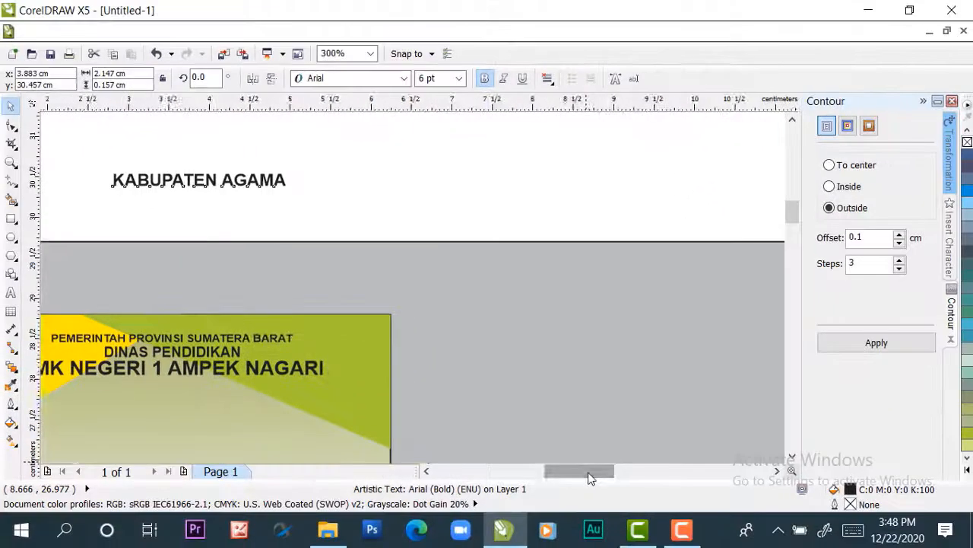
drag(590, 478, 582, 480)
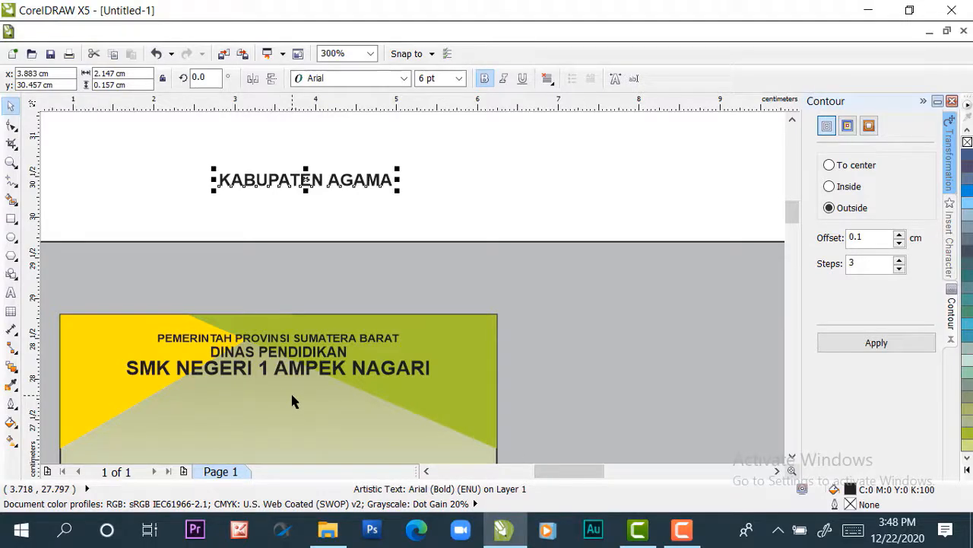
Align the "KABUPATEN AGAMA" text to the card's horizontal center and top edge, and move it straight down below the "SMK NEGERI 1 AMPEK NAGARI" line
click(482, 211)
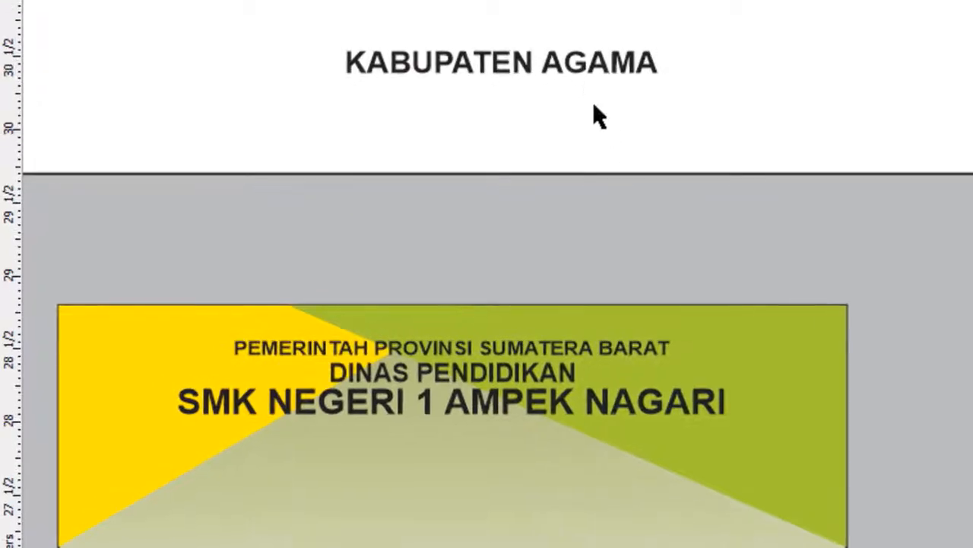
click(560, 90)
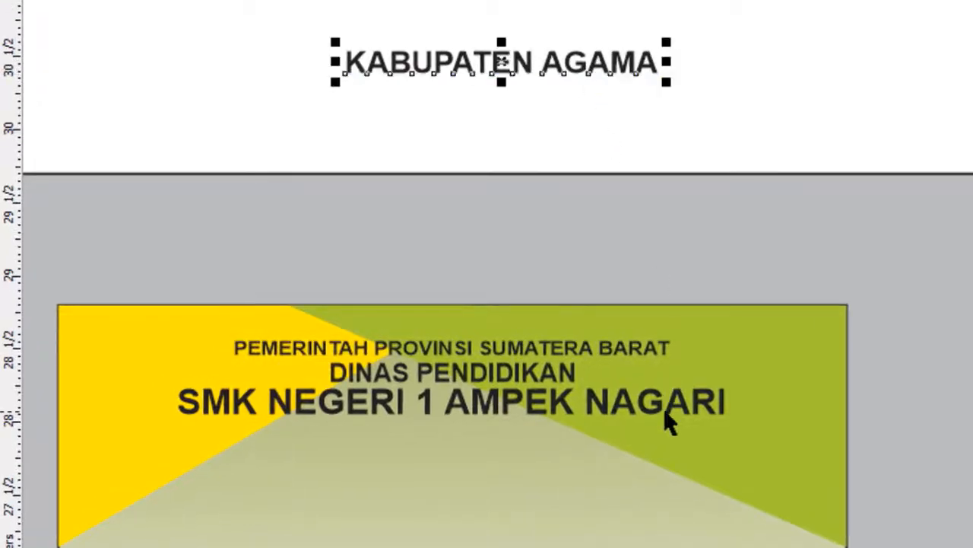
shift+click(422, 458)
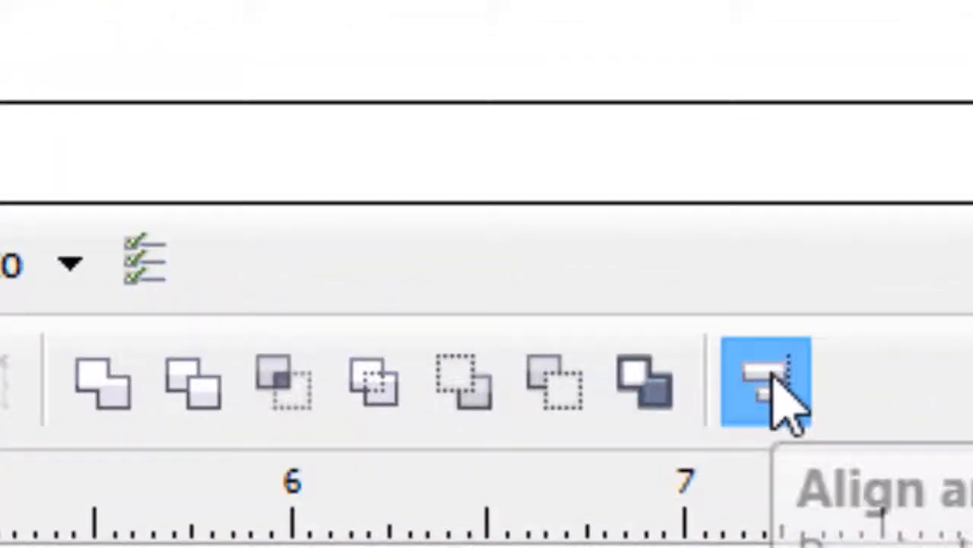
click(618, 147)
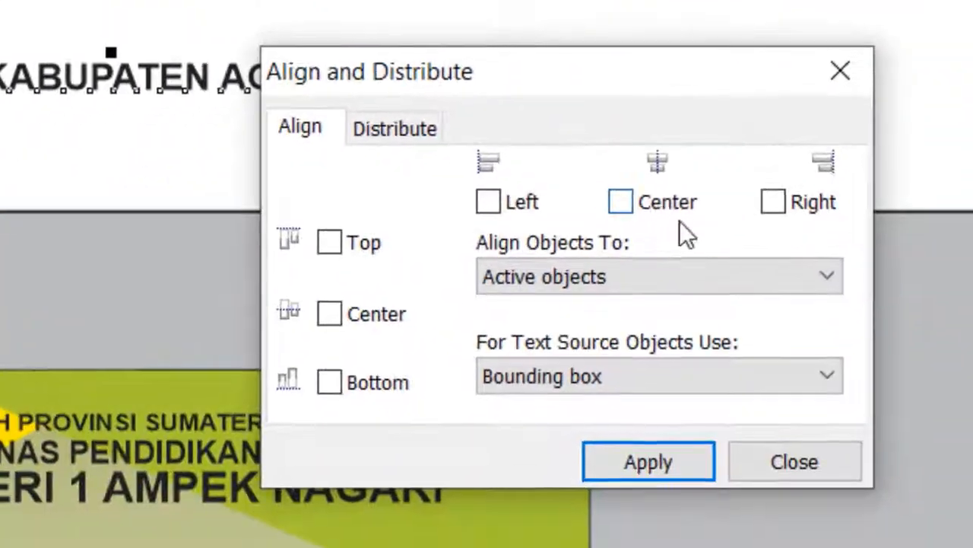
click(654, 205)
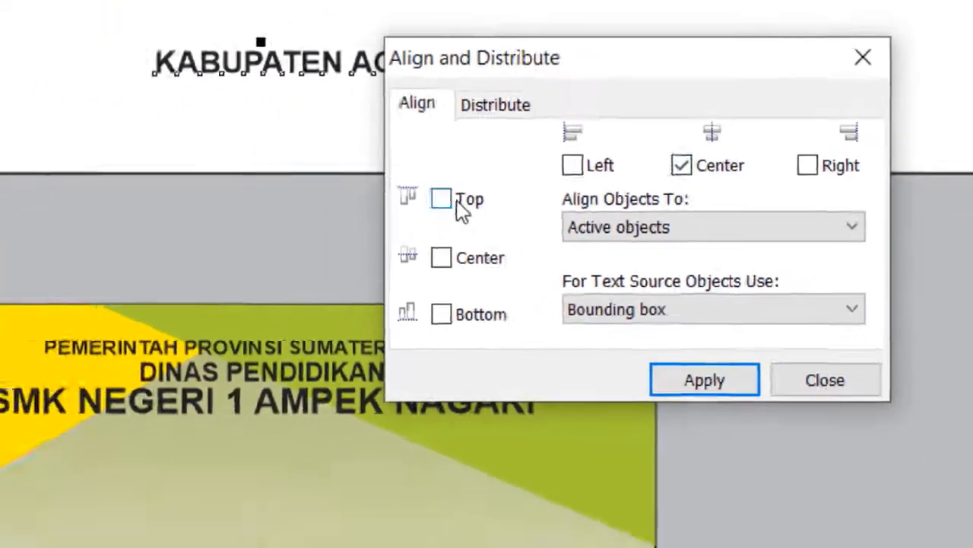
click(332, 244)
click(727, 335)
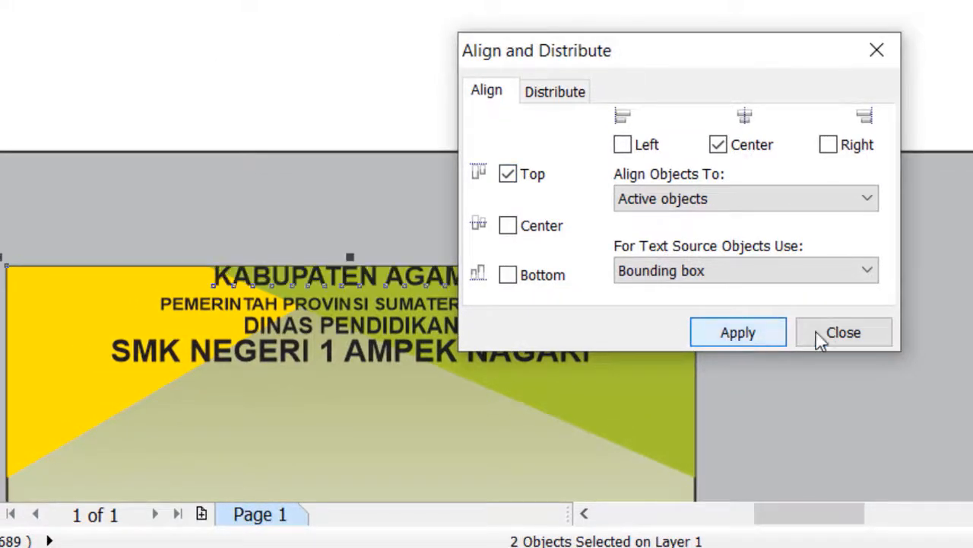
click(837, 333)
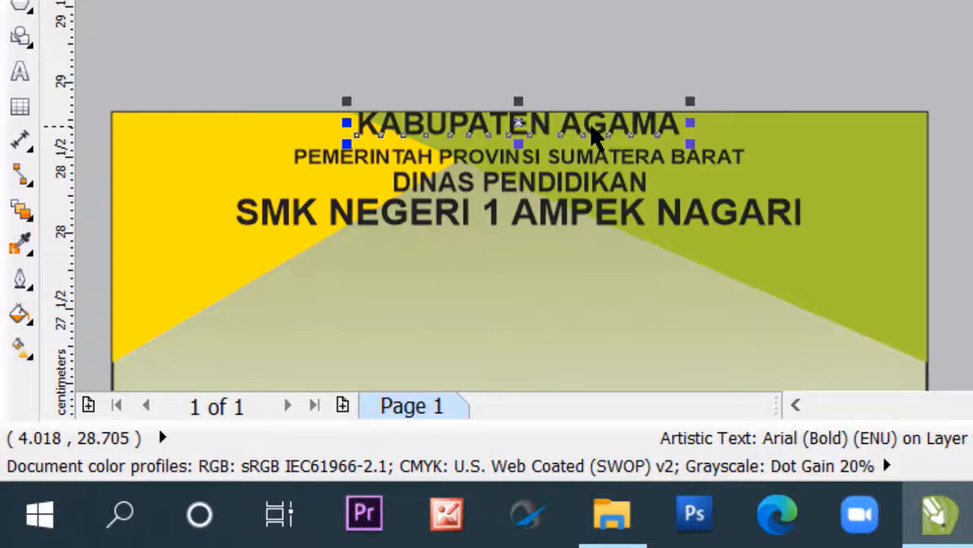
drag(595, 135, 606, 248)
click(946, 2)
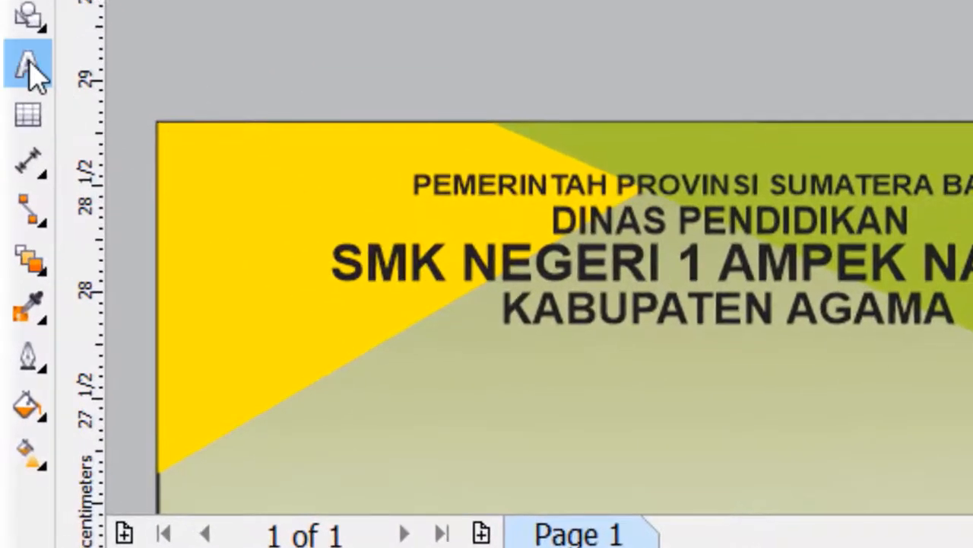
click(29, 69)
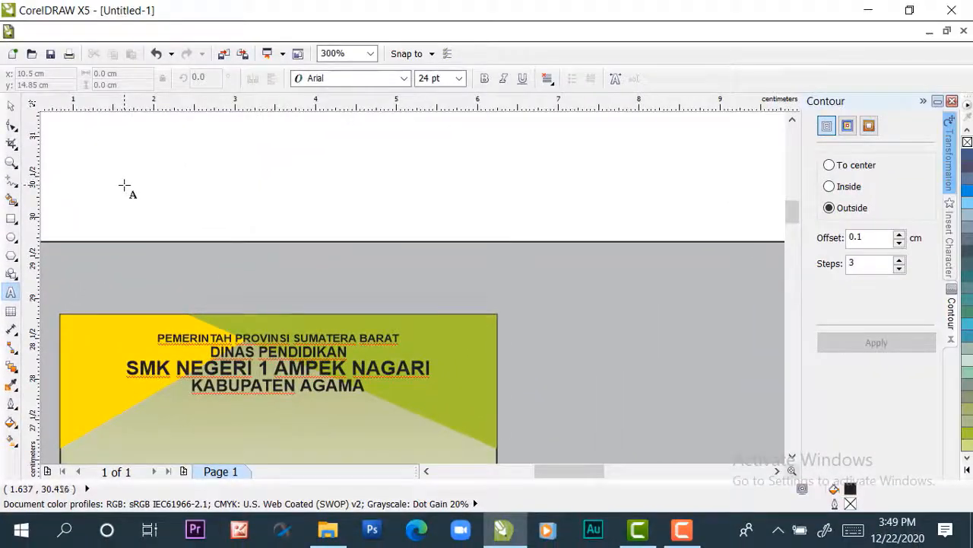
click(124, 185)
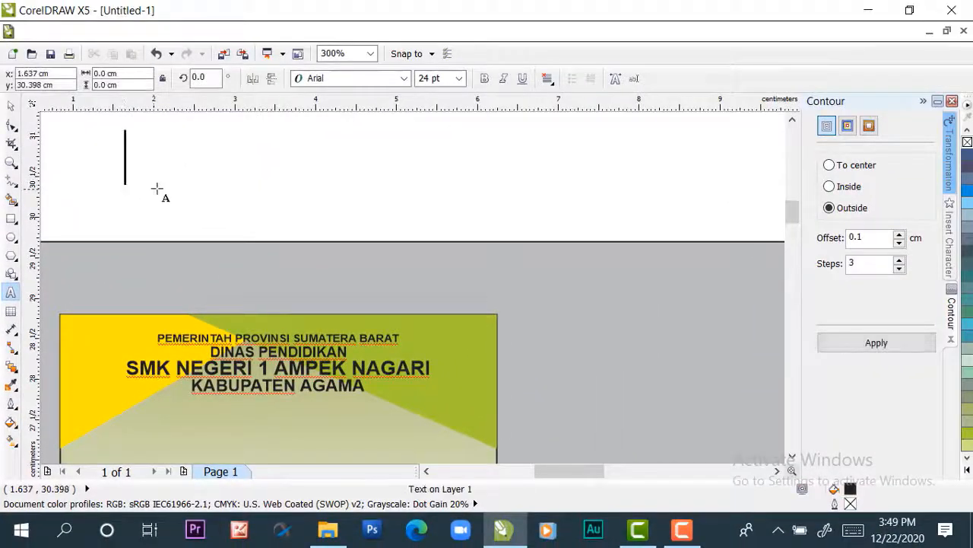
double_click(427, 79)
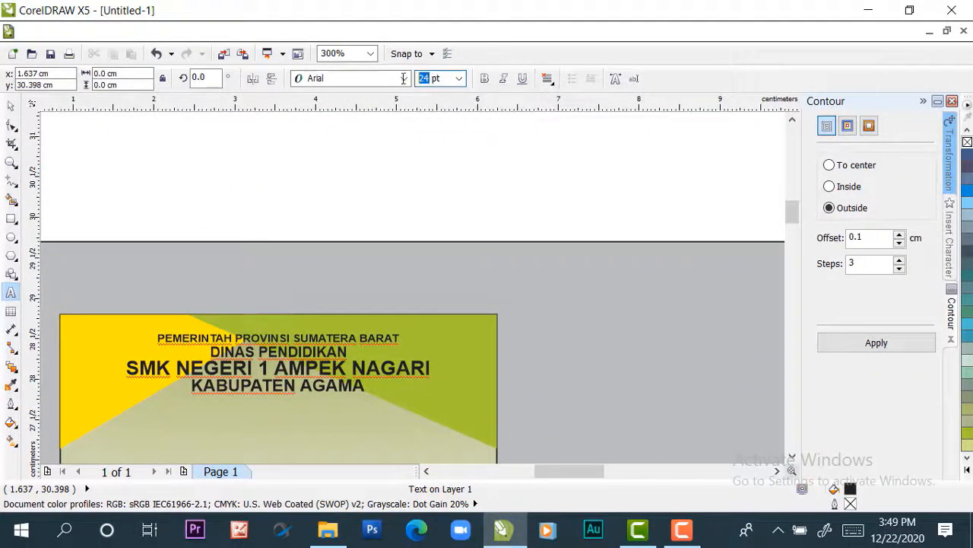
text(4)
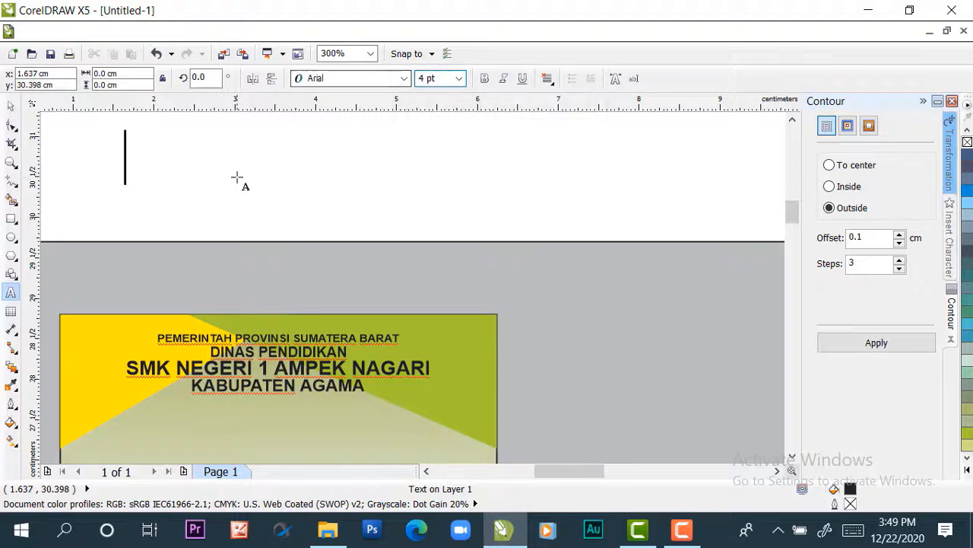
key(Escape)
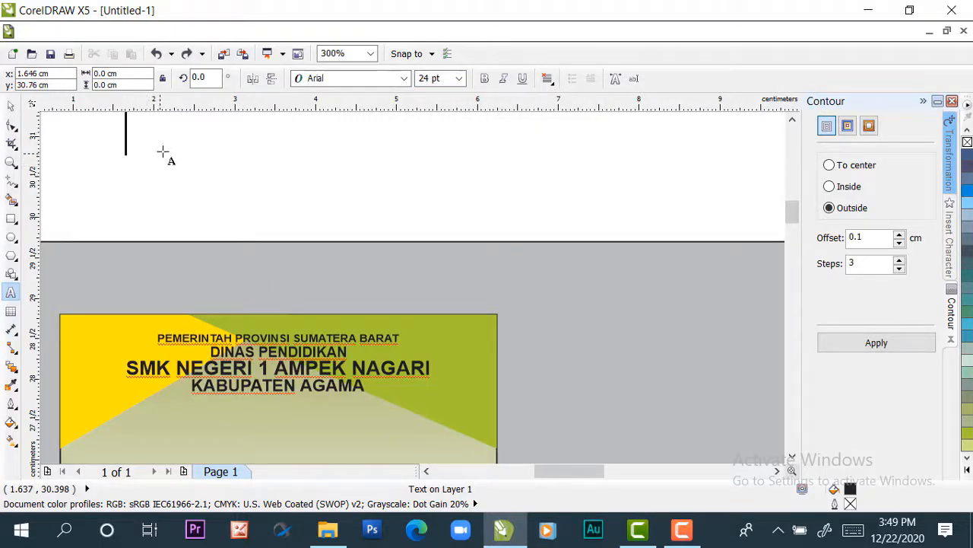
Add the school's street address as a single line of artistic text in the blank area above the page
drag(792, 207, 795, 210)
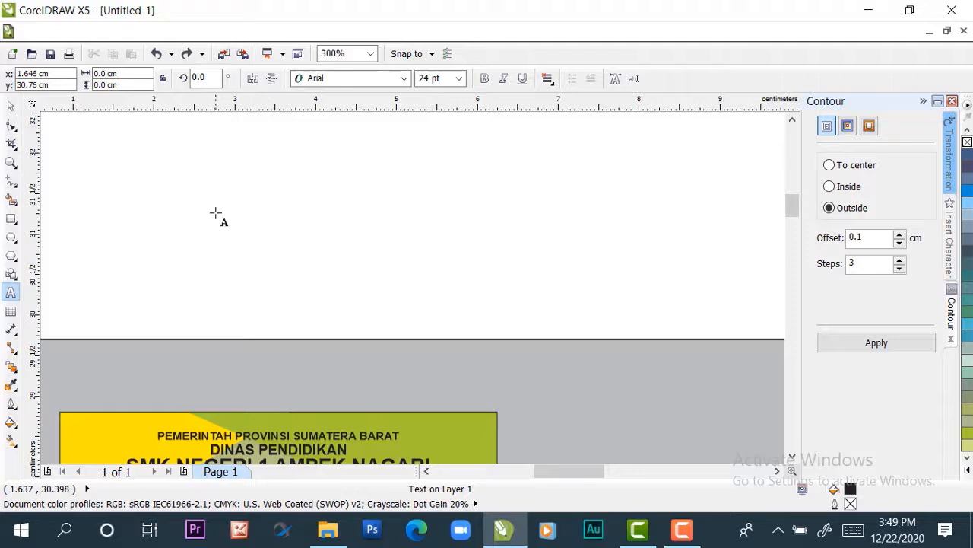
text(j)
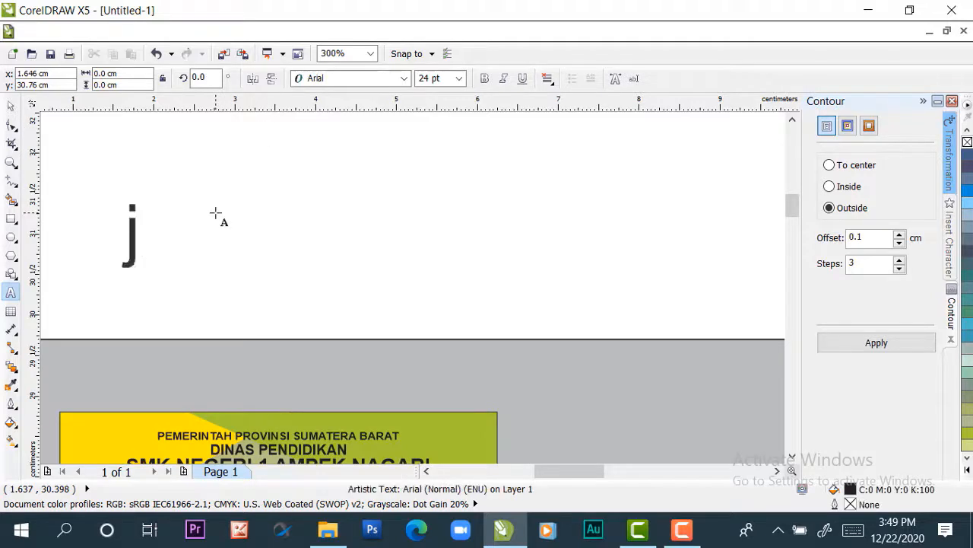
key(BackSpace)
text(J)
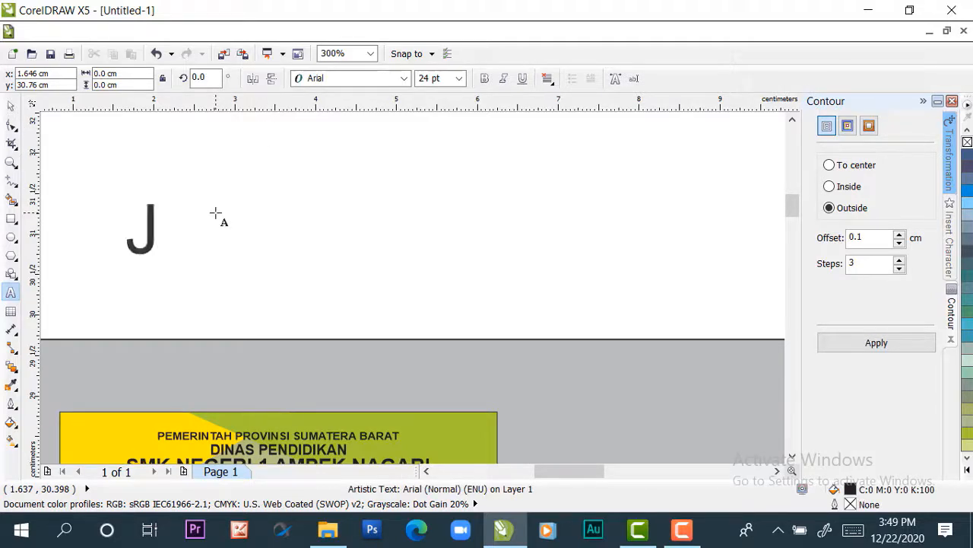
text(l. )
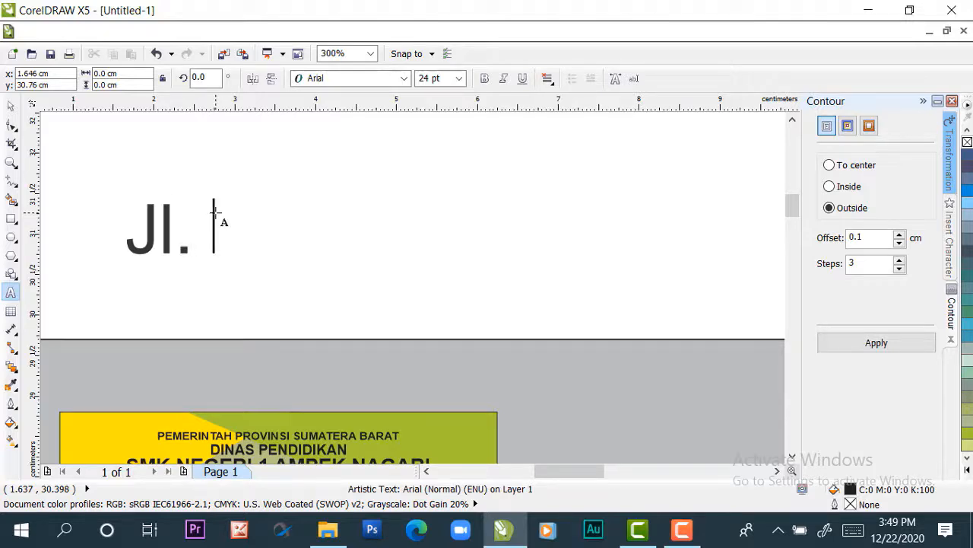
text(Raya )
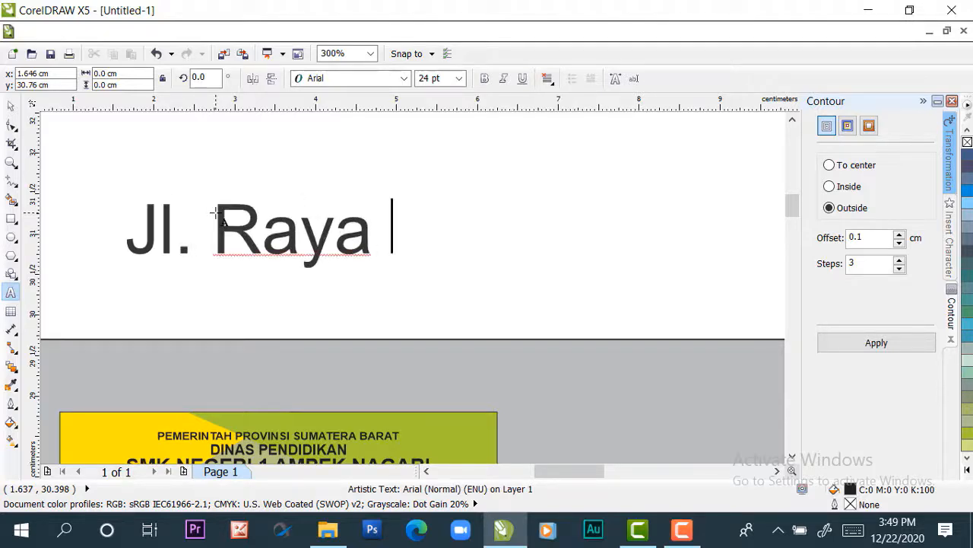
text(Bawan)
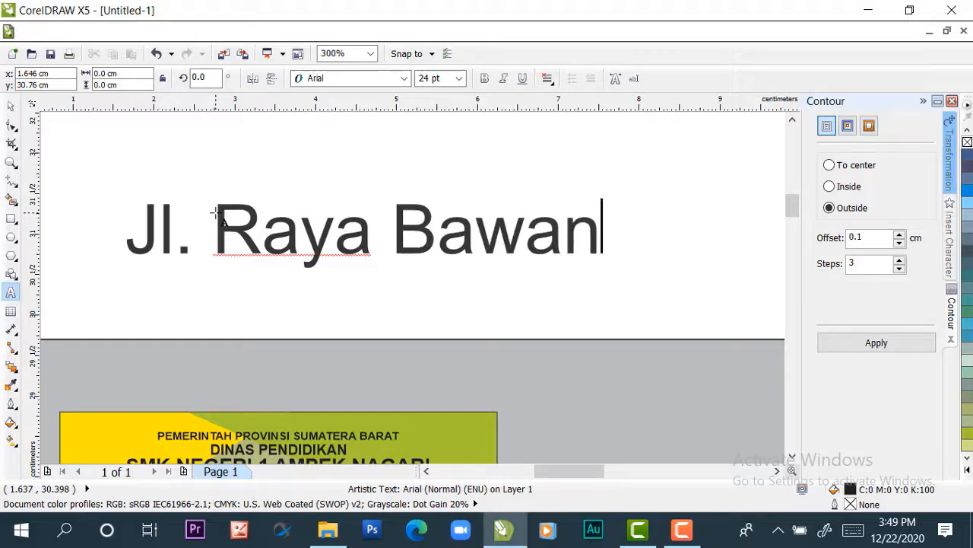
text(-Manggopoh)
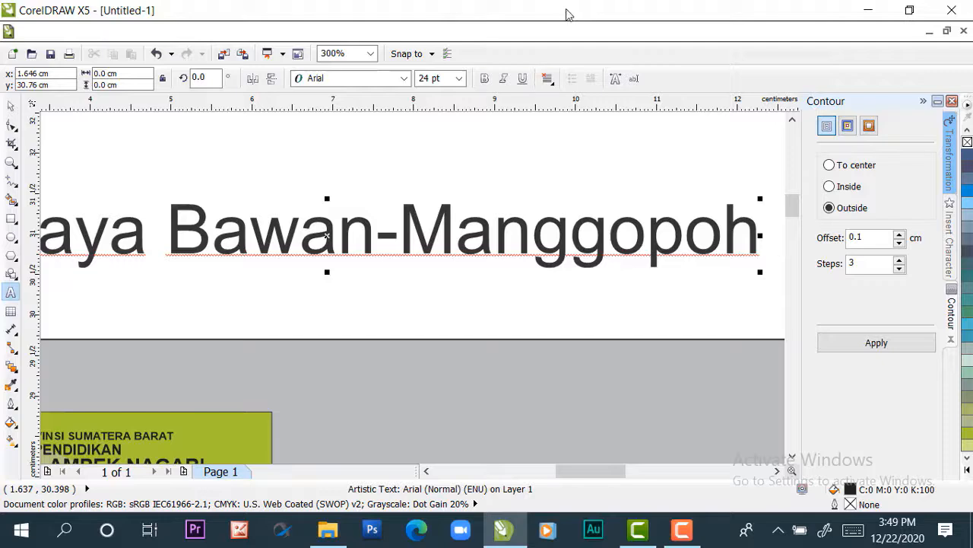
text(K)
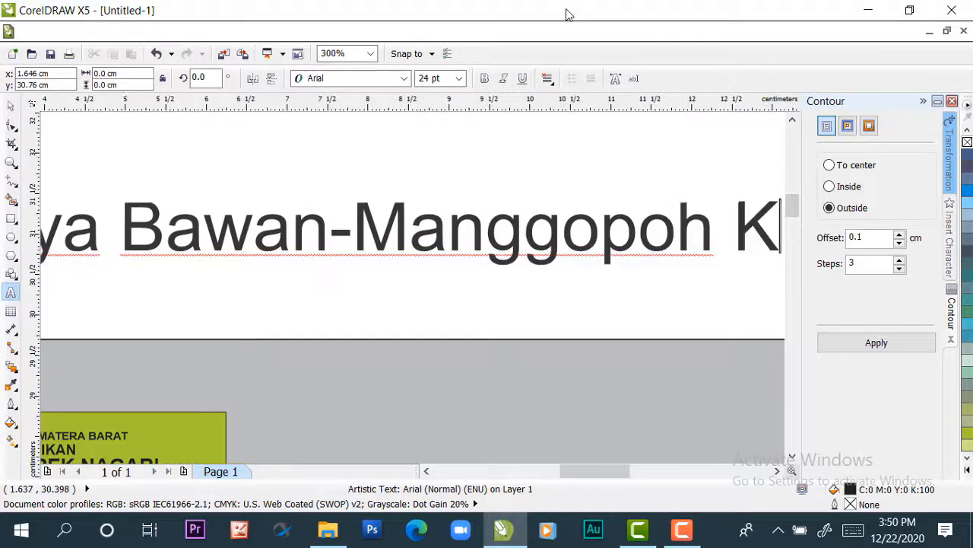
text(m.4)
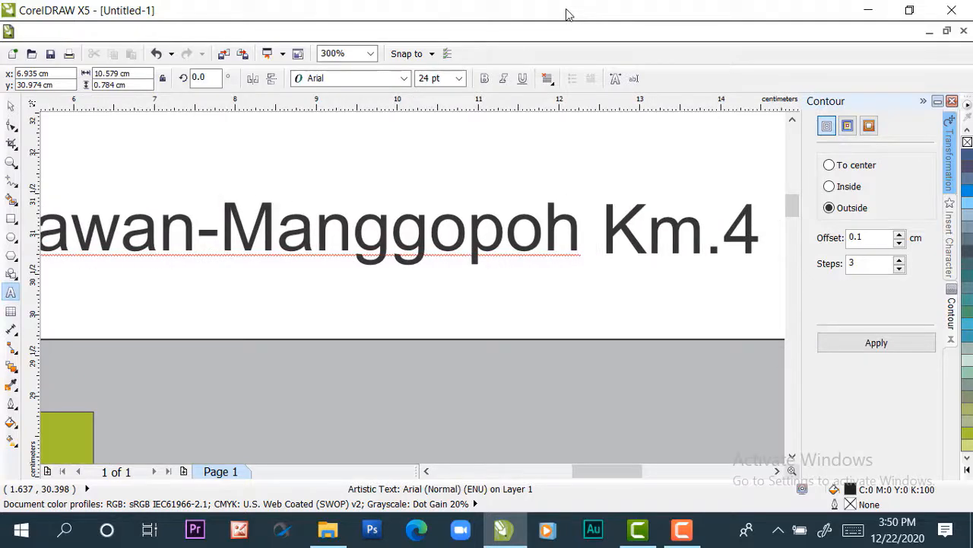
text( DR)
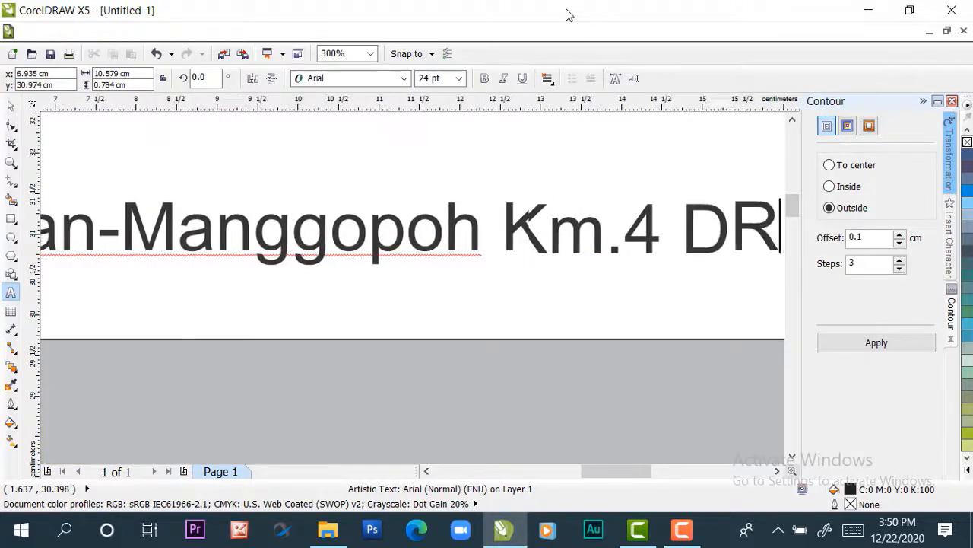
text(. T)
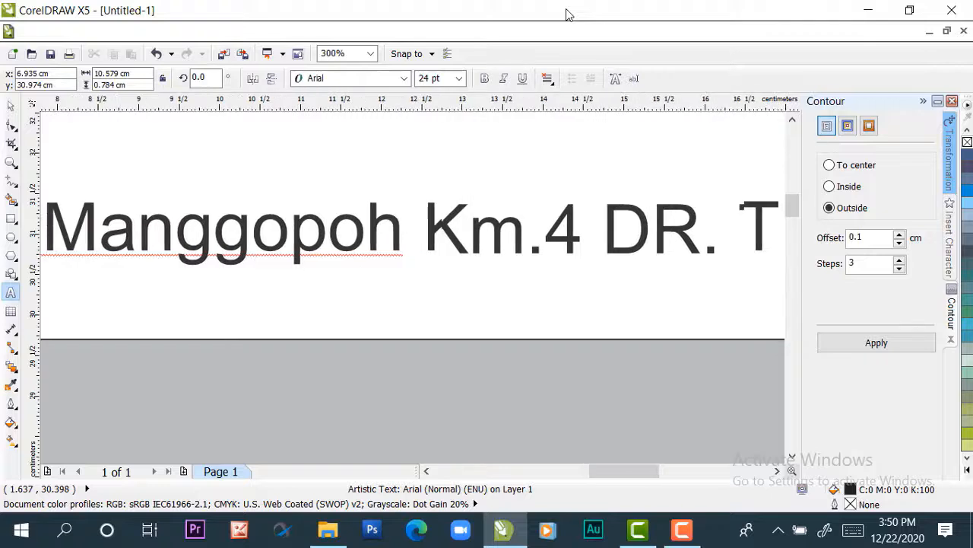
text(inggalang)
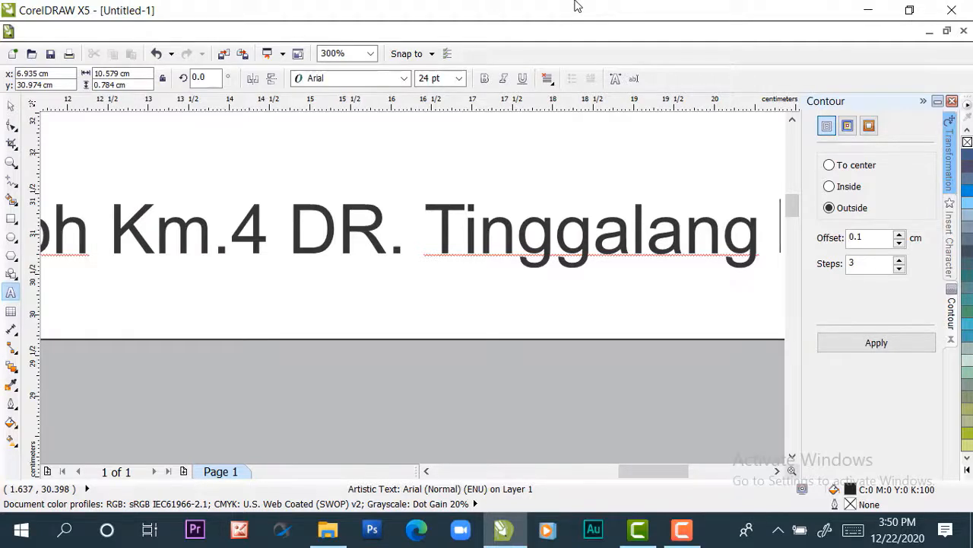
text( Kenagari)
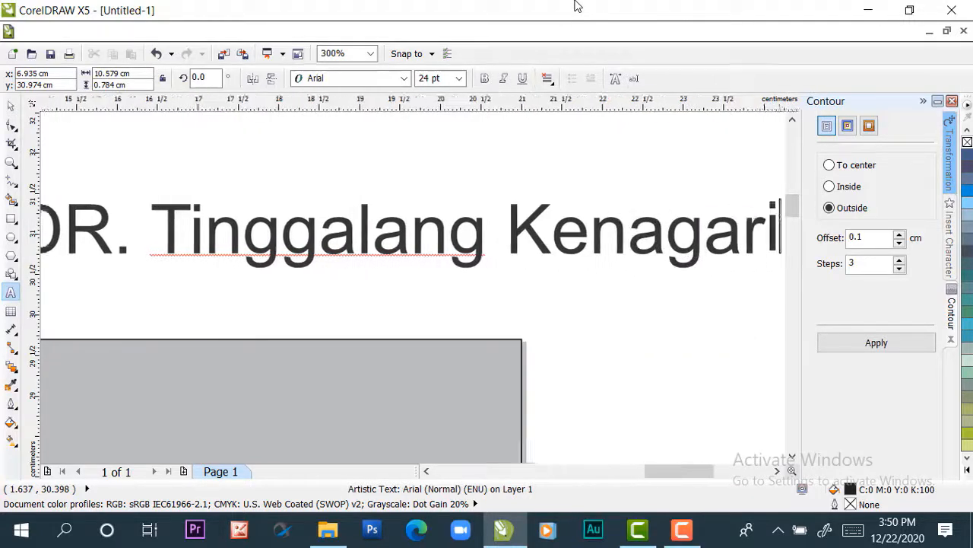
text(an Bawaa)
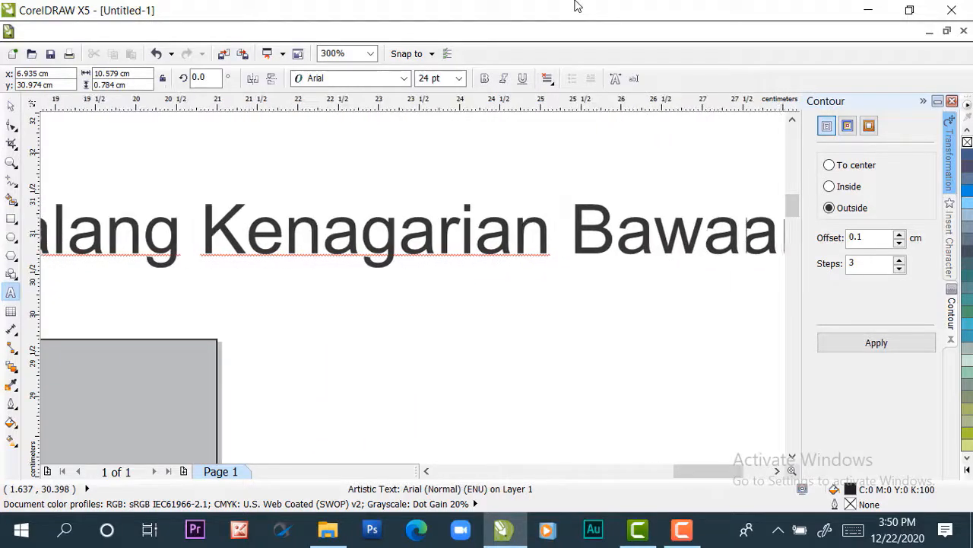
key(BackSpace)
text(n)
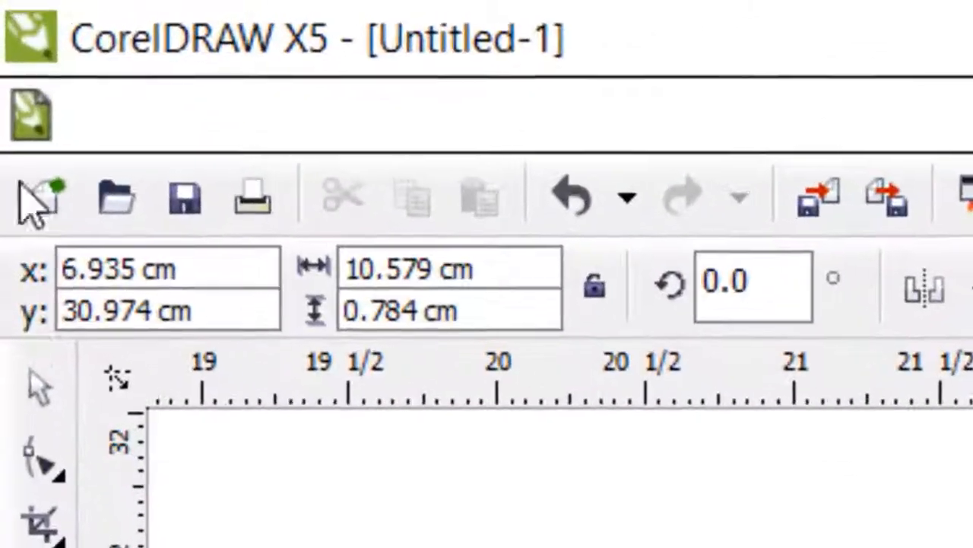
Set the school address text to 4 pt
click(33, 404)
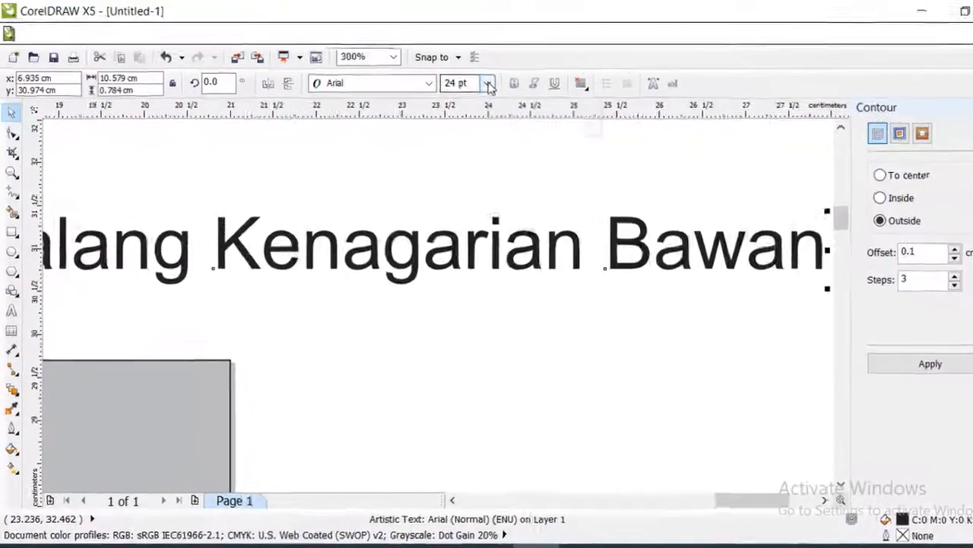
click(461, 81)
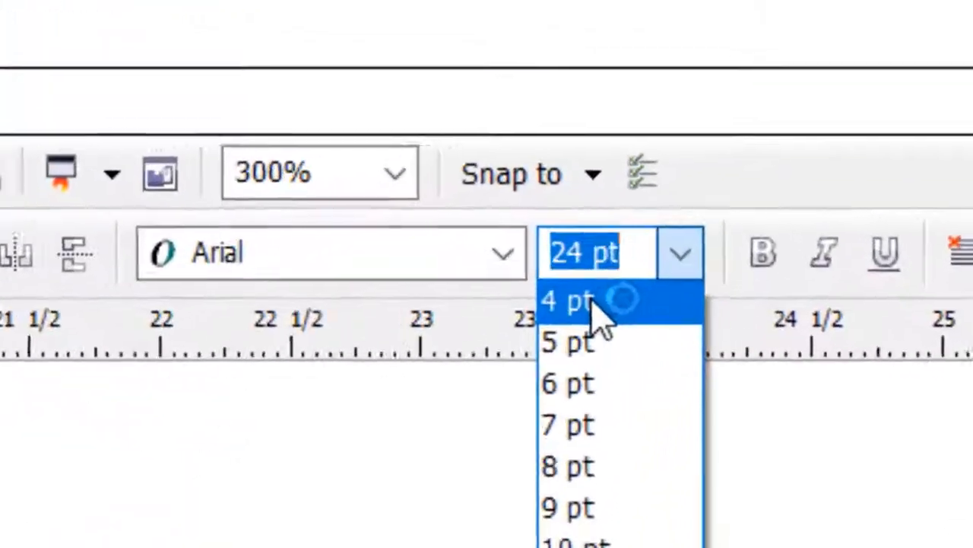
click(631, 138)
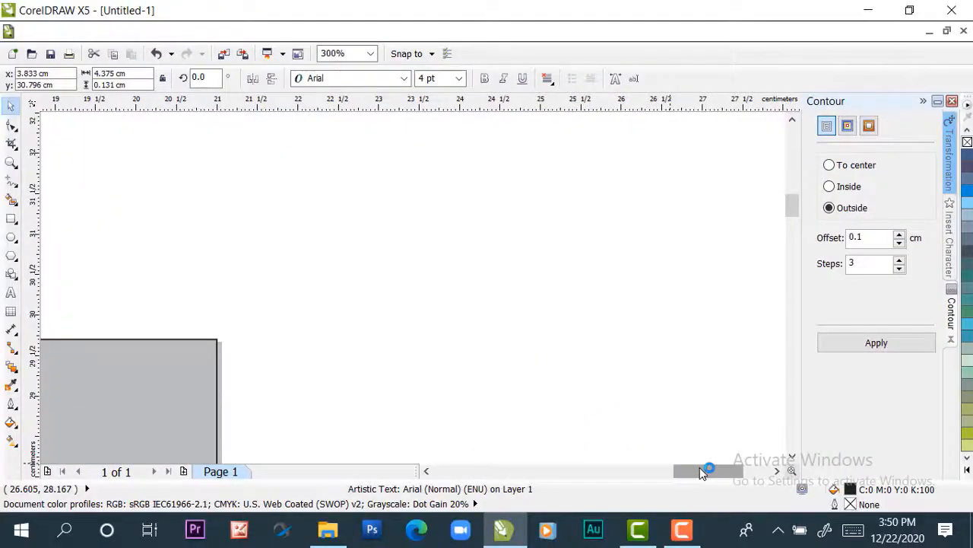
Align the school address text to the card's horizontal center and top edge
drag(703, 471, 626, 479)
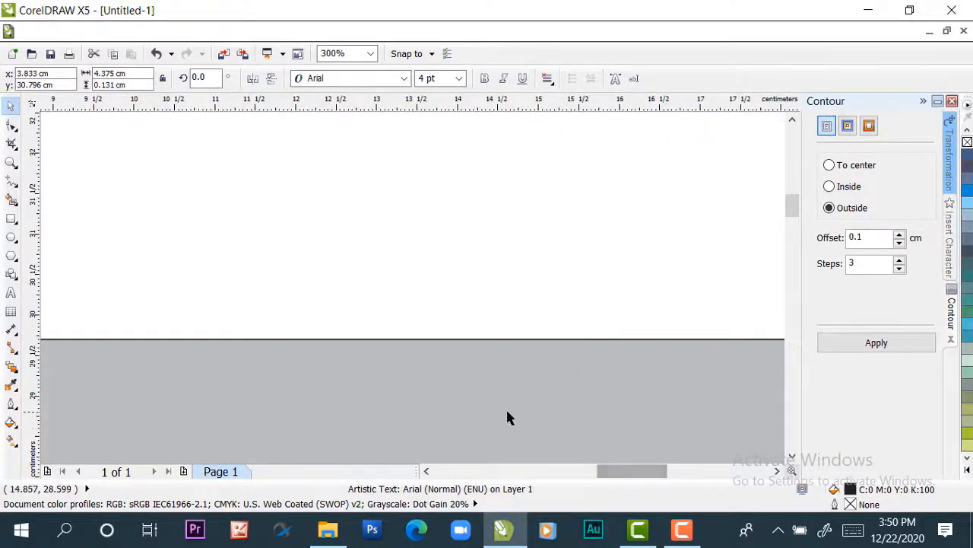
scroll(509, 417, down, 2)
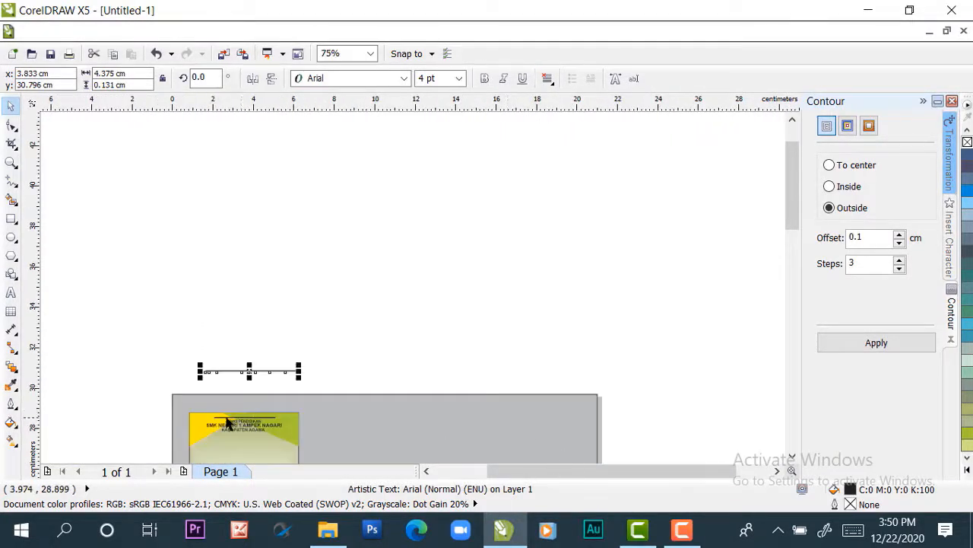
scroll(229, 422, up, 2)
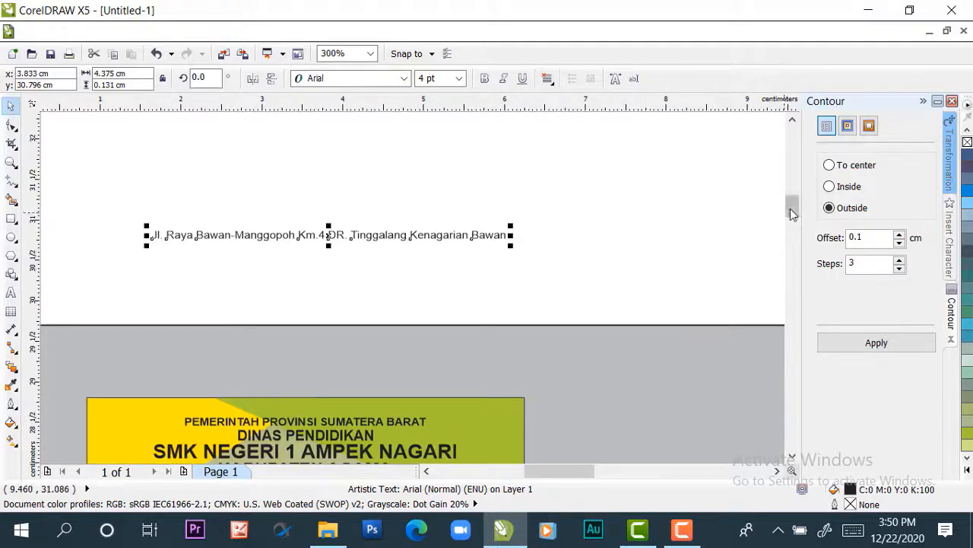
drag(791, 210, 793, 212)
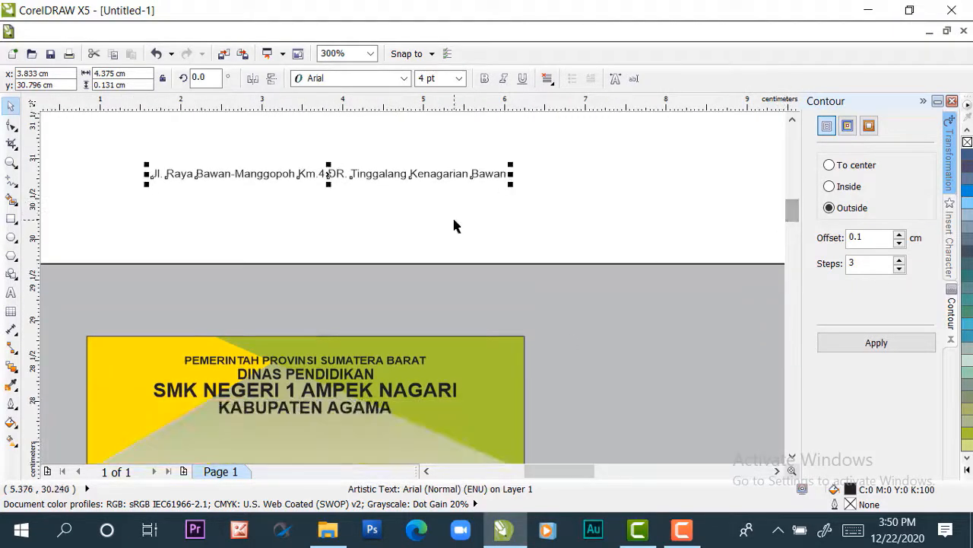
click(362, 174)
click(559, 186)
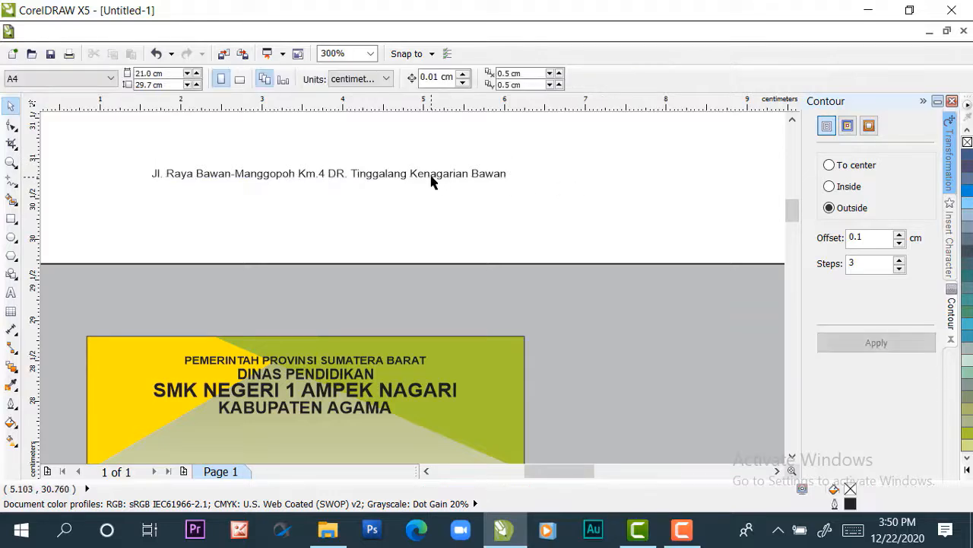
click(432, 175)
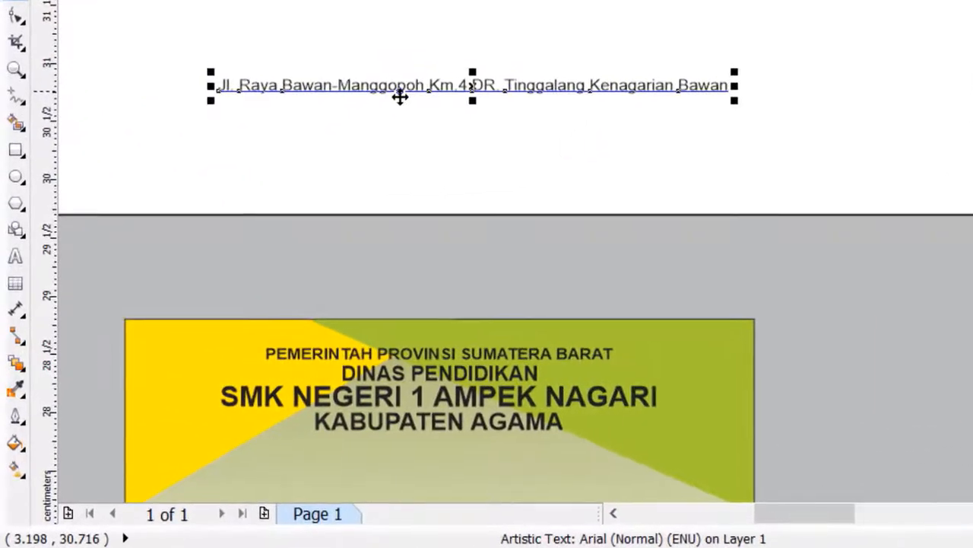
shift+click(467, 458)
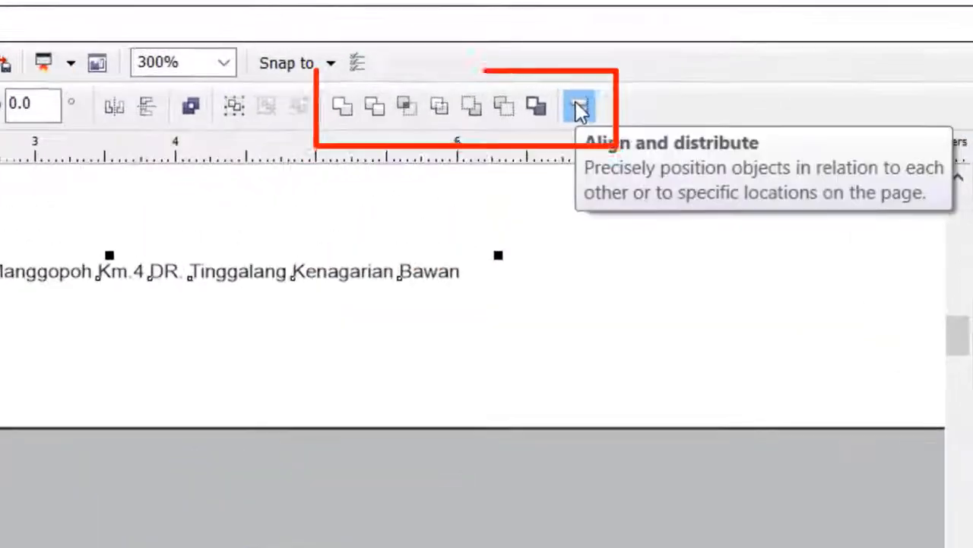
click(575, 85)
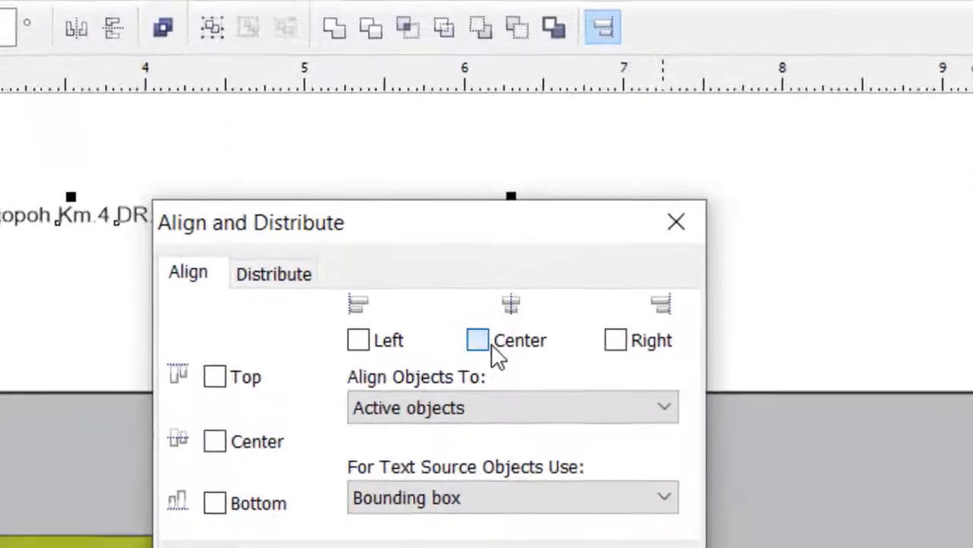
click(481, 406)
click(226, 429)
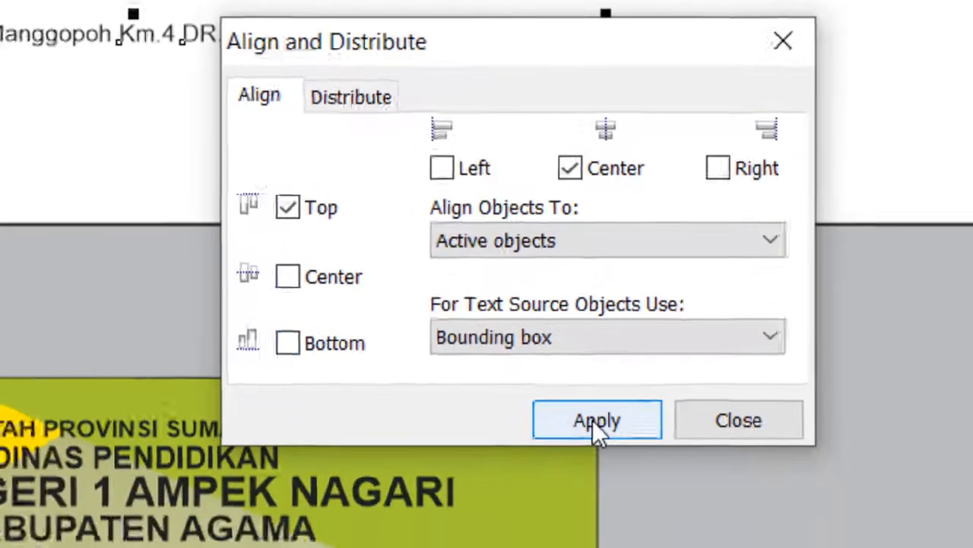
click(536, 482)
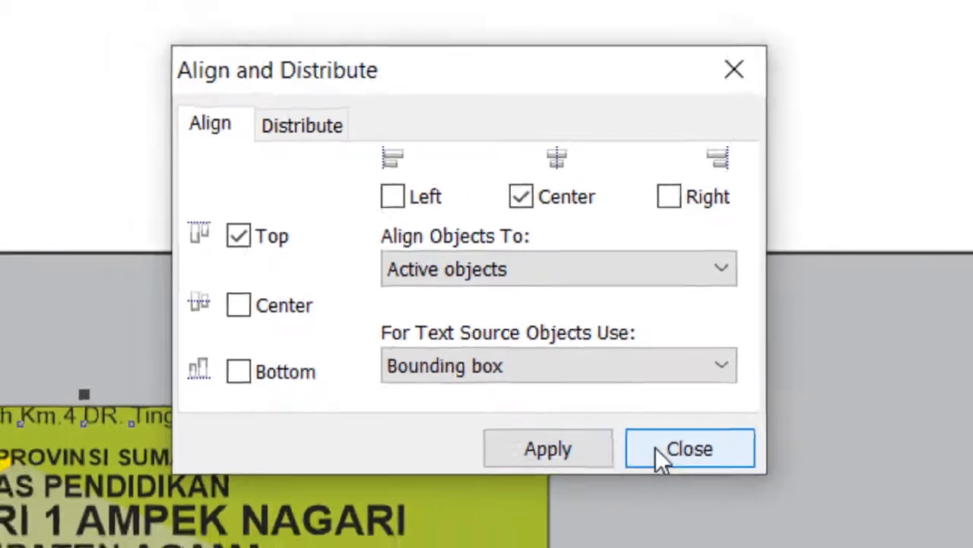
click(669, 473)
Move the school address text straight down to just below the "KABUPATEN AGAMA" line
click(361, 190)
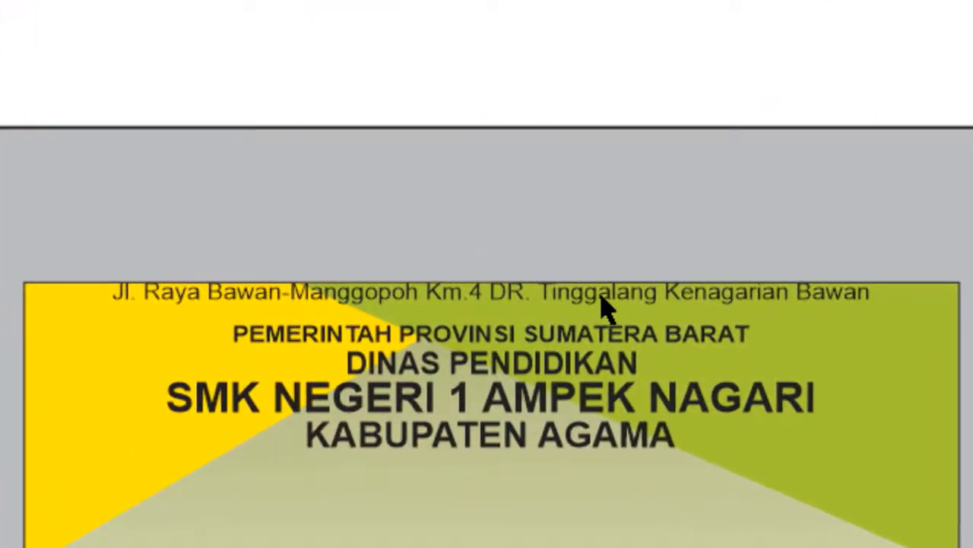
click(602, 303)
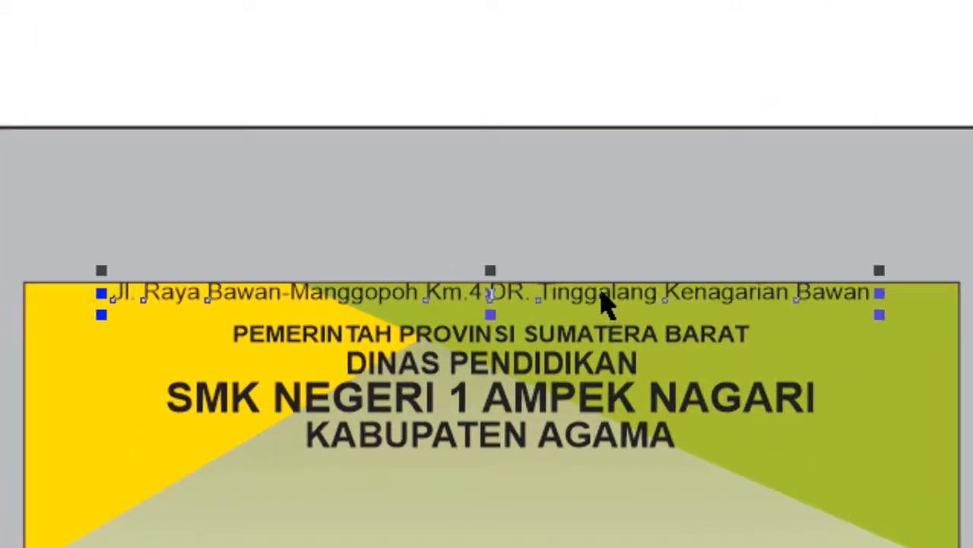
drag(580, 291, 558, 477)
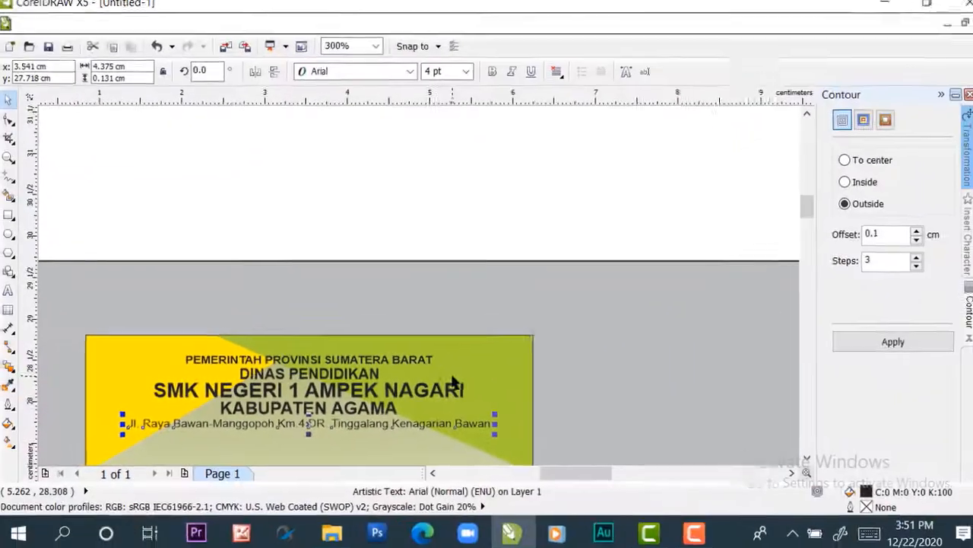
scroll(789, 364, down, 1)
drag(793, 203, 797, 214)
scroll(233, 322, up, 1)
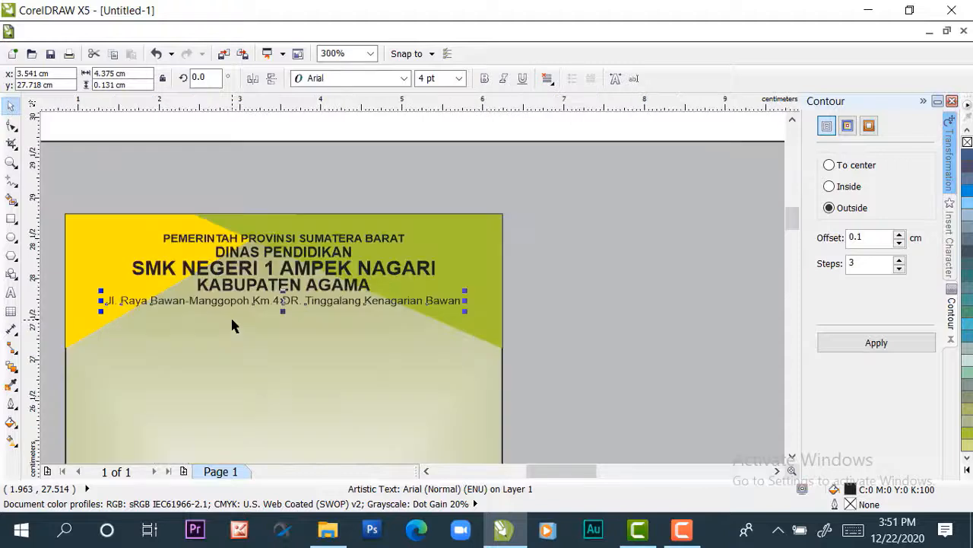
click(263, 312)
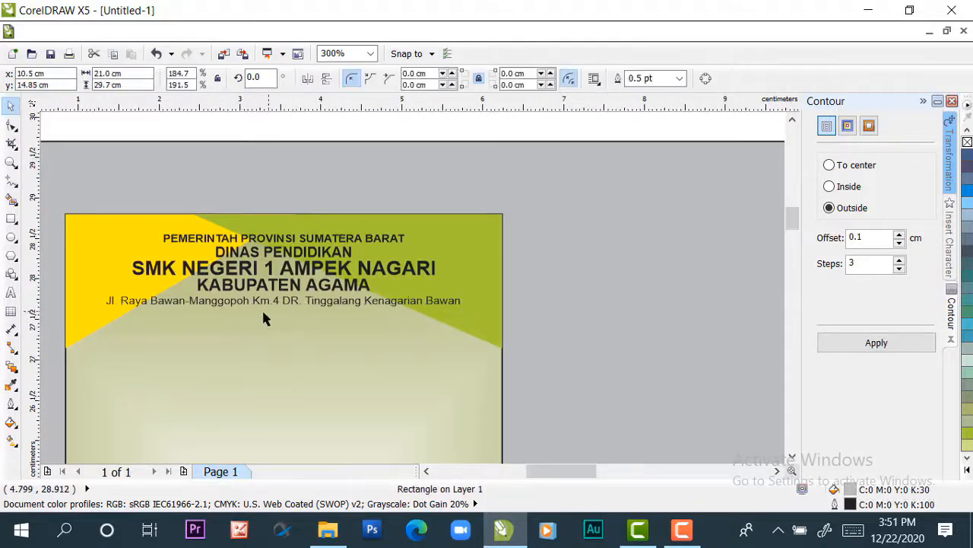
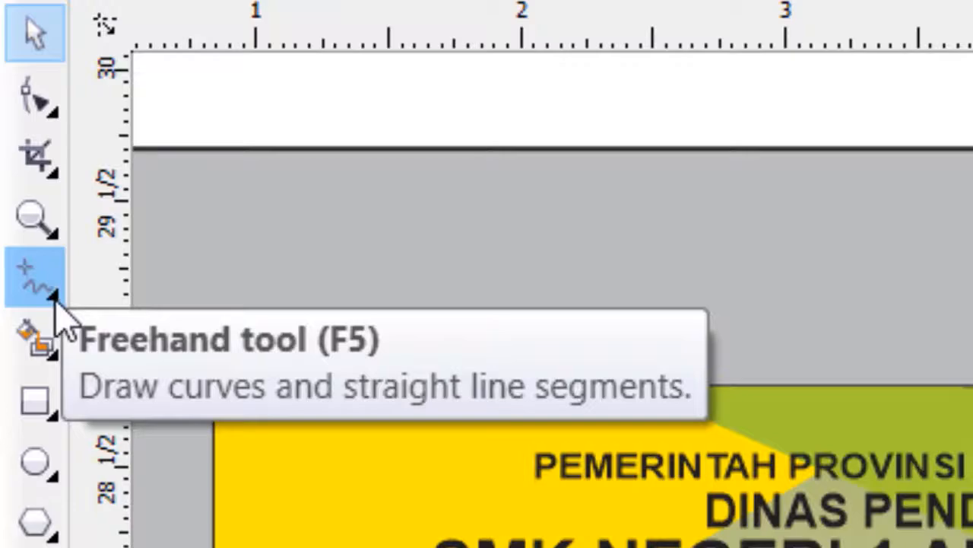
Draw a straight horizontal Bézier line about 4.489 cm long just below the school address text
click(53, 300)
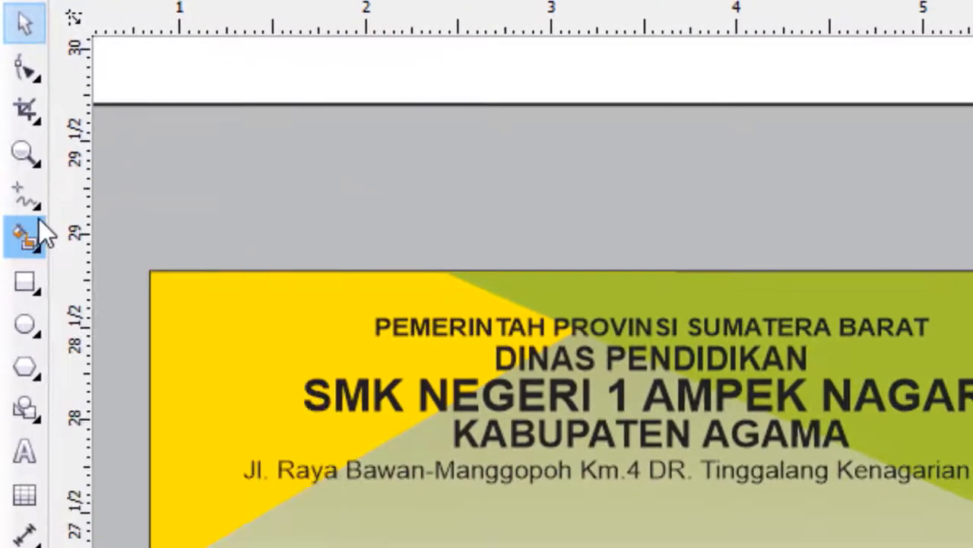
mouse_move(31, 202)
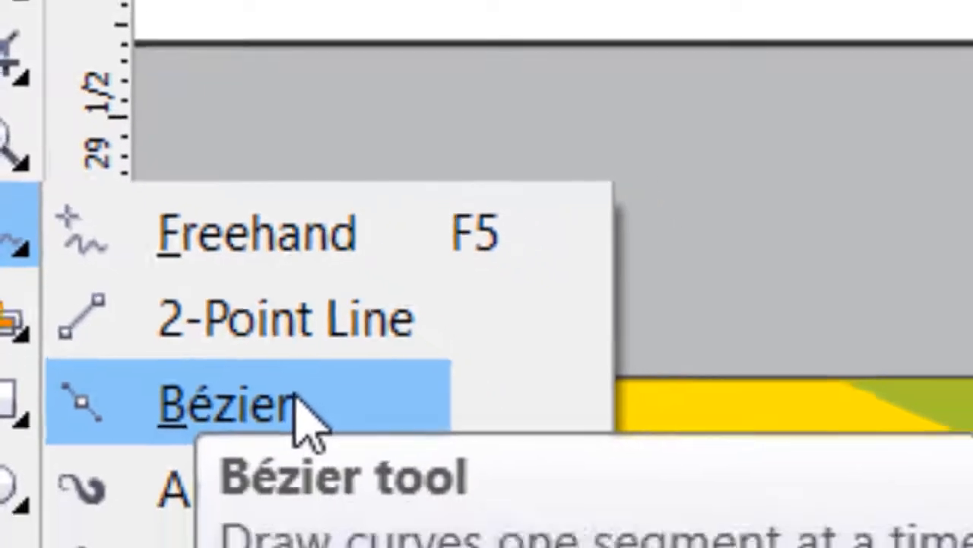
click(335, 457)
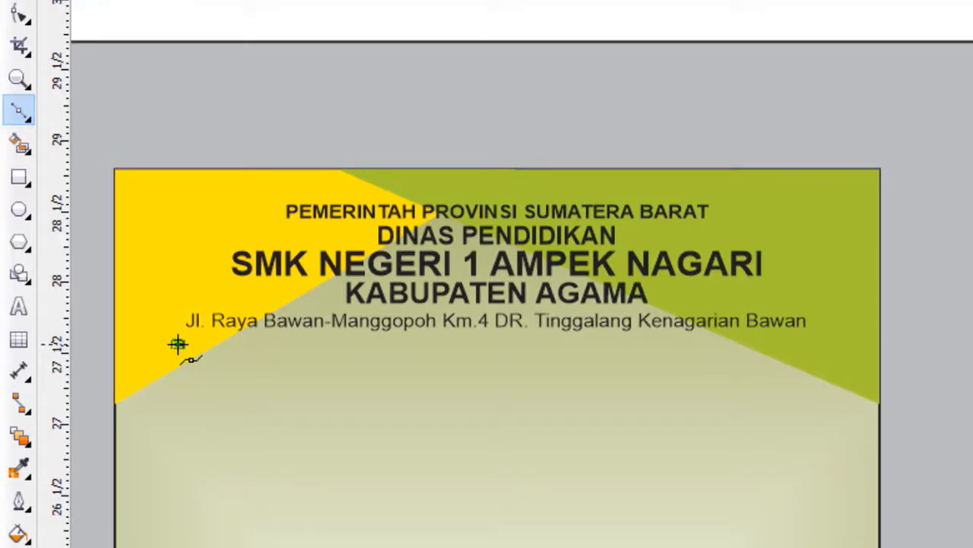
drag(177, 344, 233, 344)
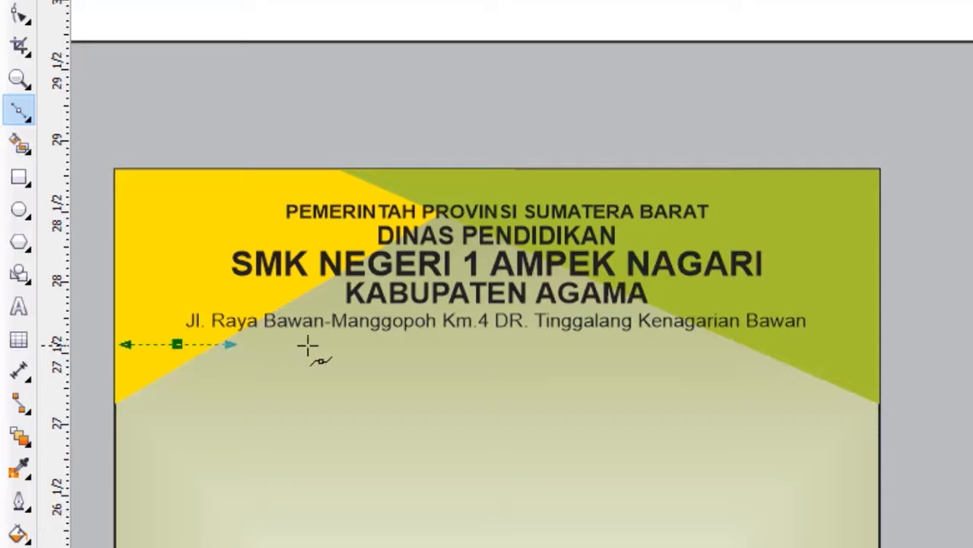
click(811, 344)
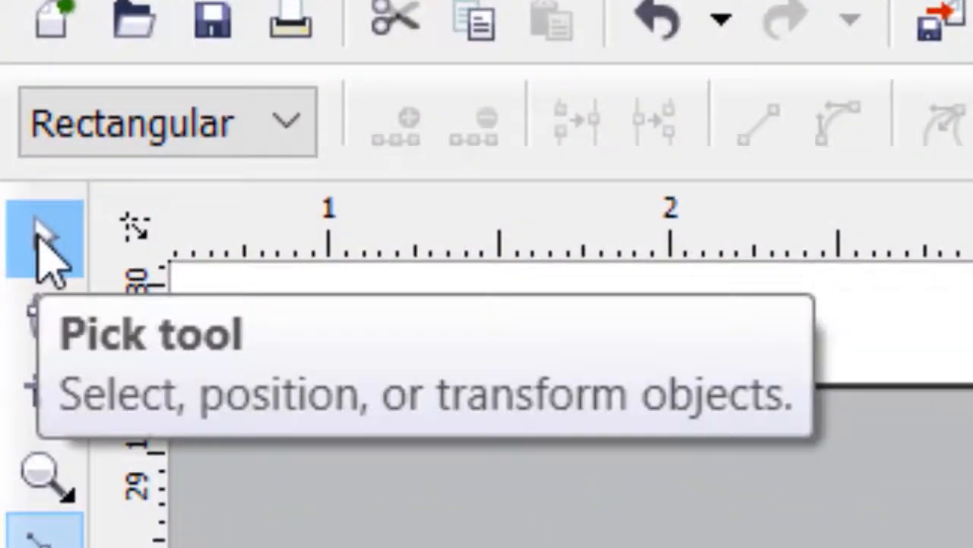
click(42, 236)
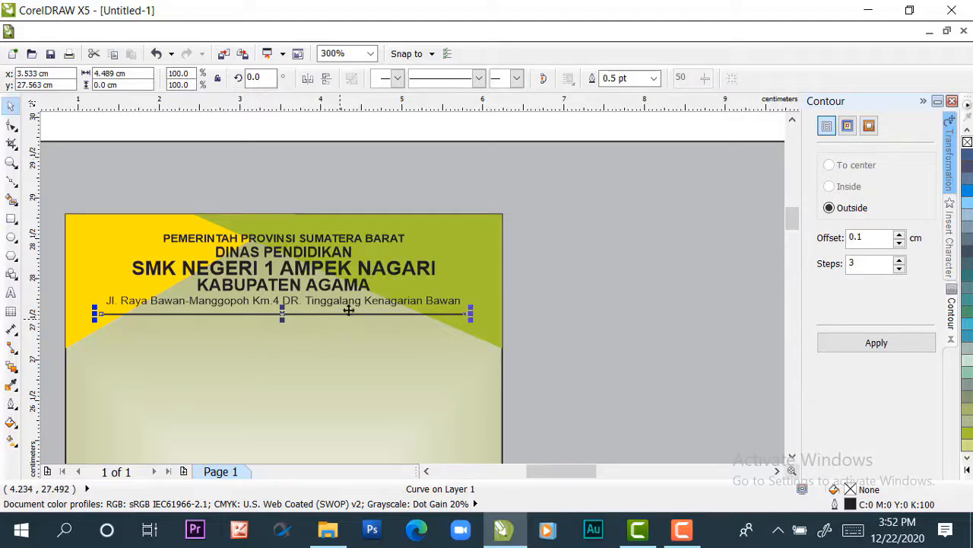
Align the line to the card's horizontal center and top edge
shift+click(340, 350)
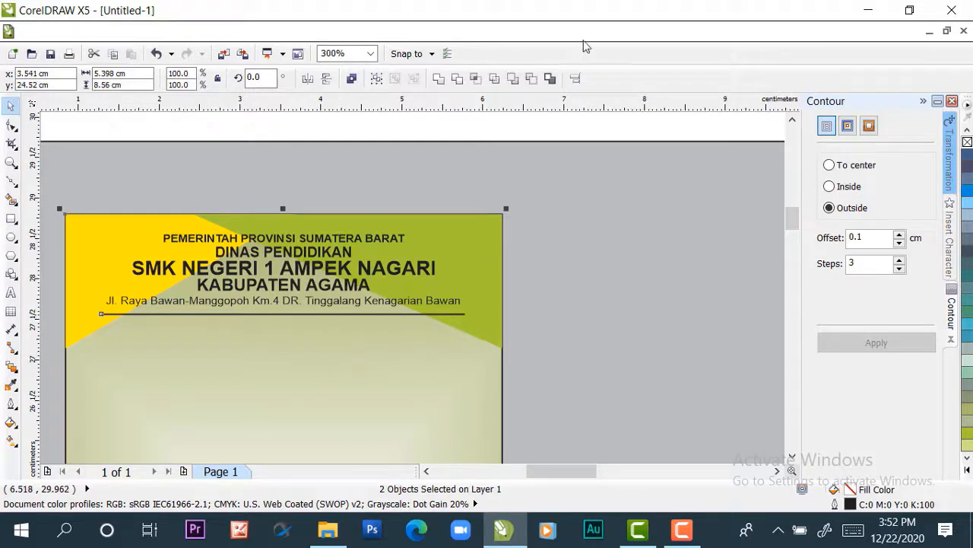
click(575, 78)
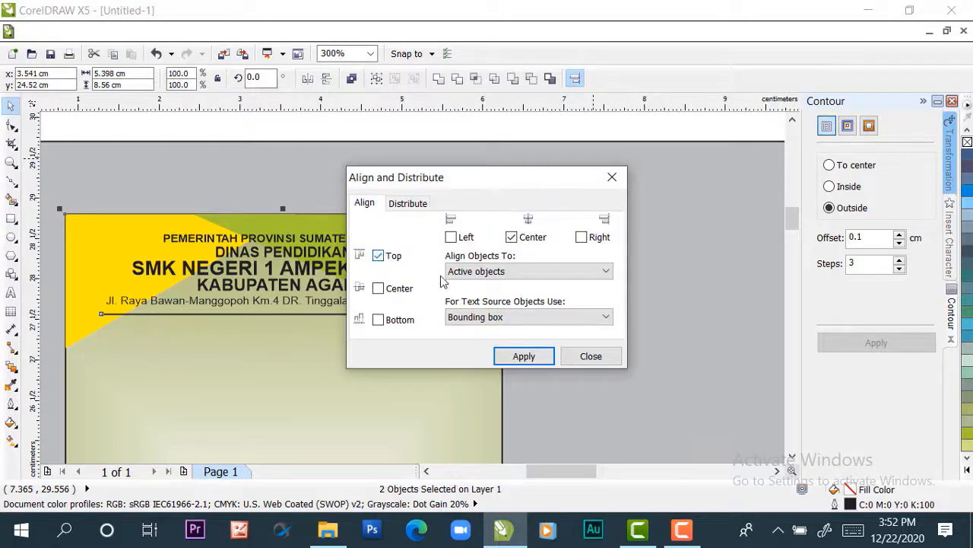
click(514, 354)
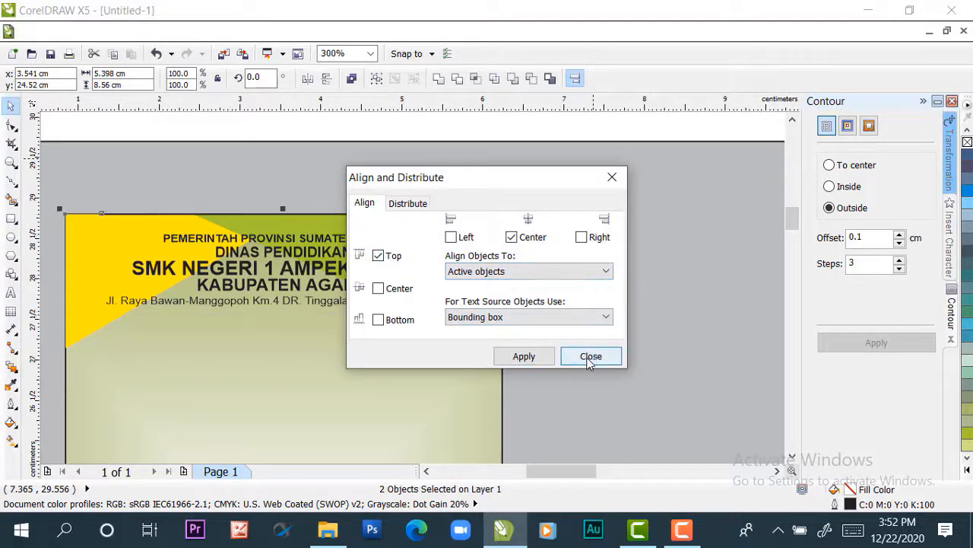
click(591, 357)
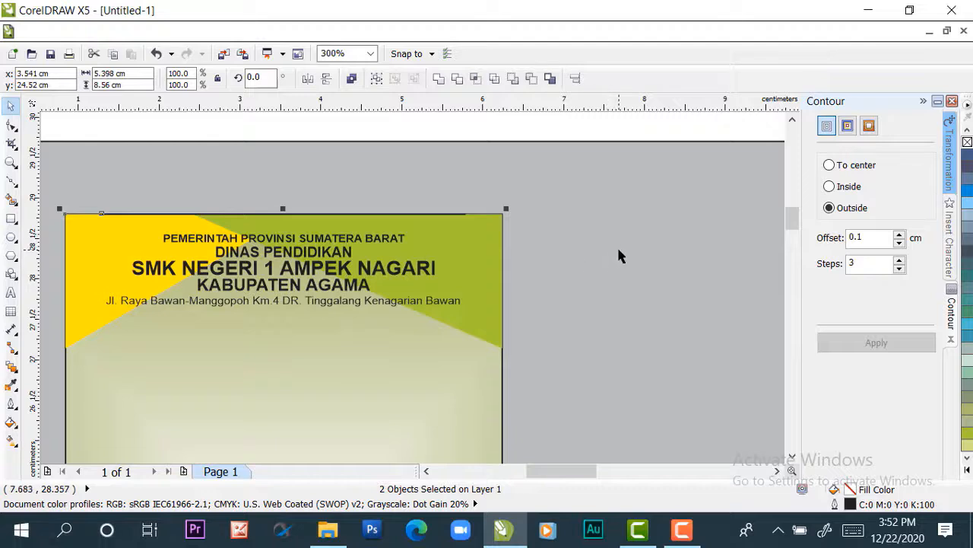
Move the centered line straight down to just below the school address text
click(445, 253)
click(406, 215)
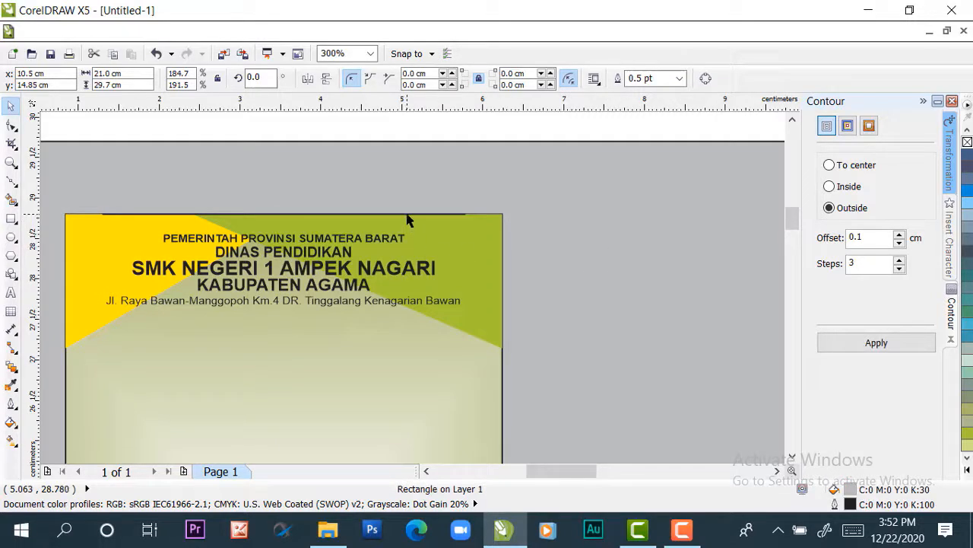
key(ctrl+q)
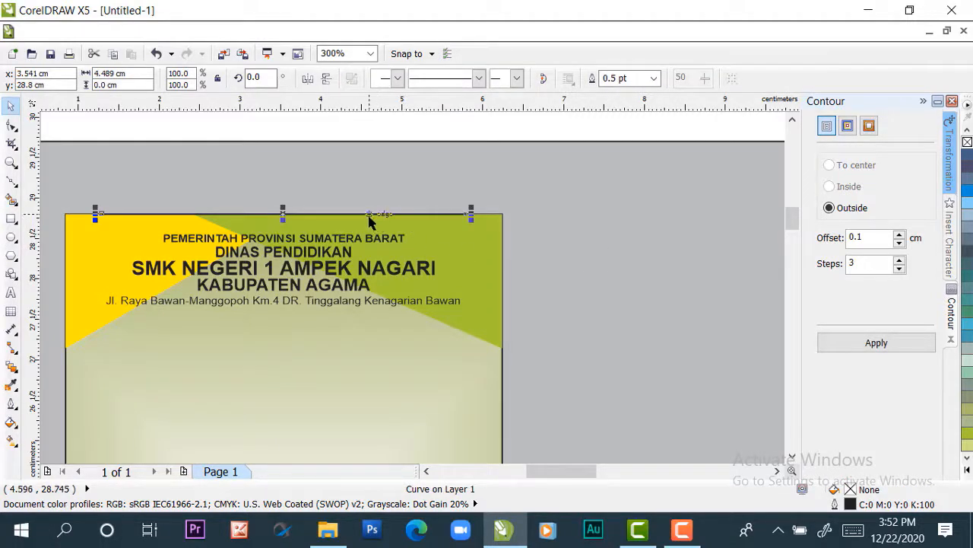
drag(369, 215, 365, 309)
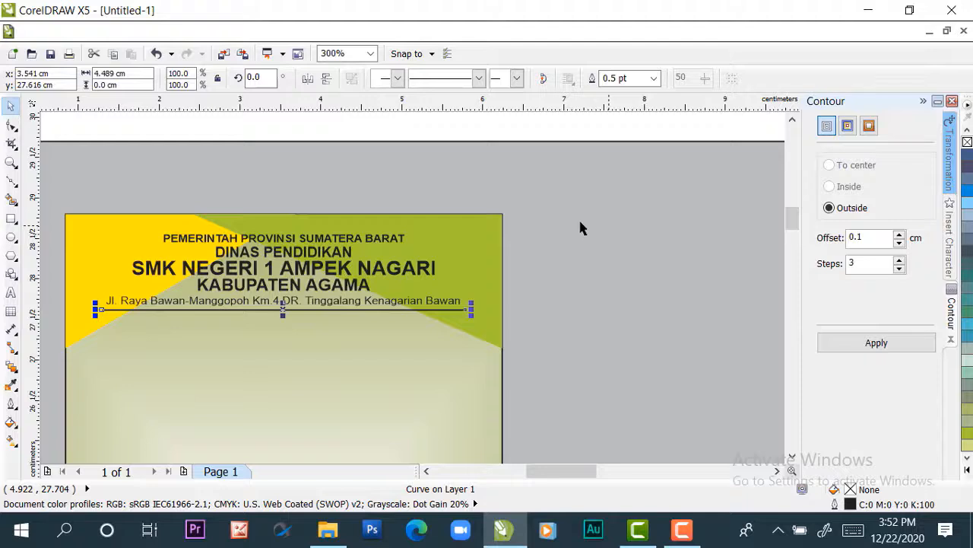
Duplicate the line straight up, placing the copy between the original line and the school address text
scroll(217, 291, up, 1)
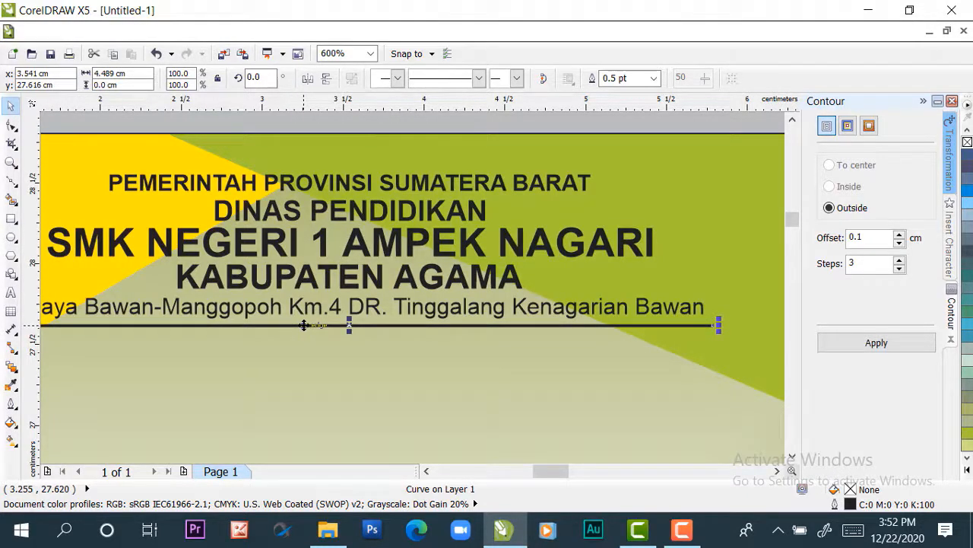
click(350, 323)
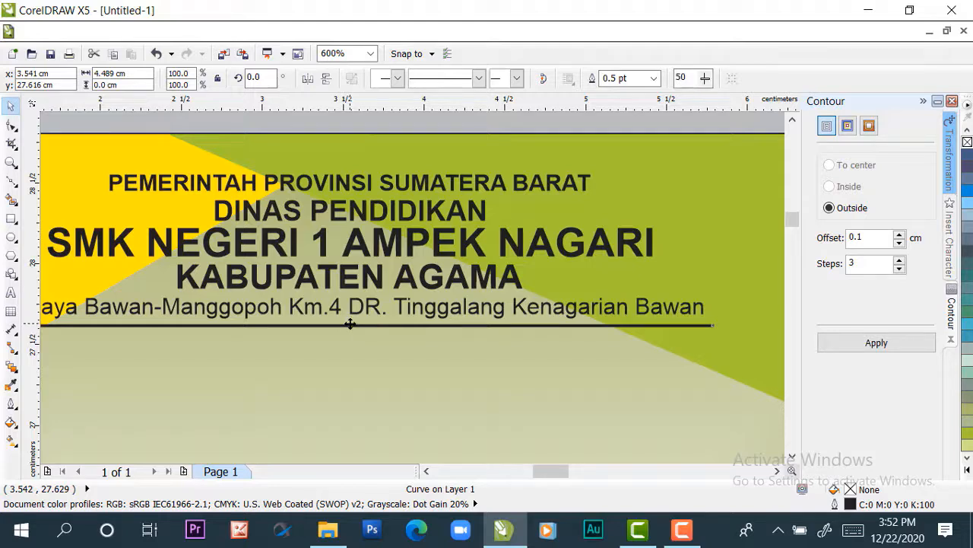
drag(351, 325, 351, 317)
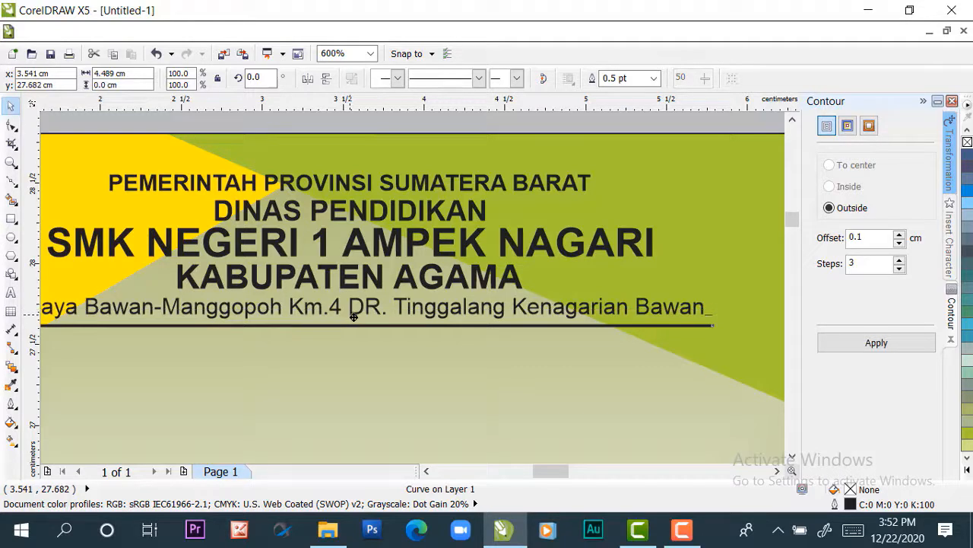
drag(353, 318, 353, 319)
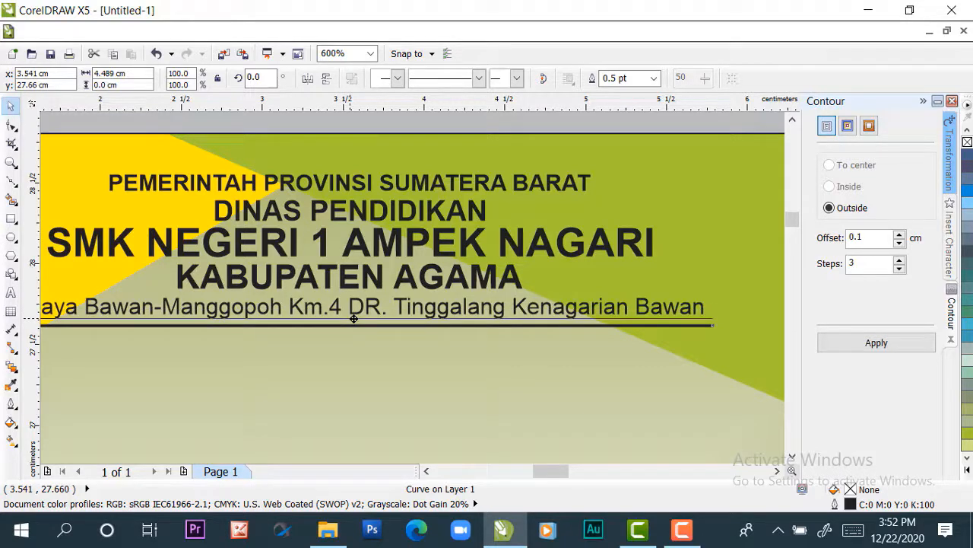
drag(354, 323, 354, 324)
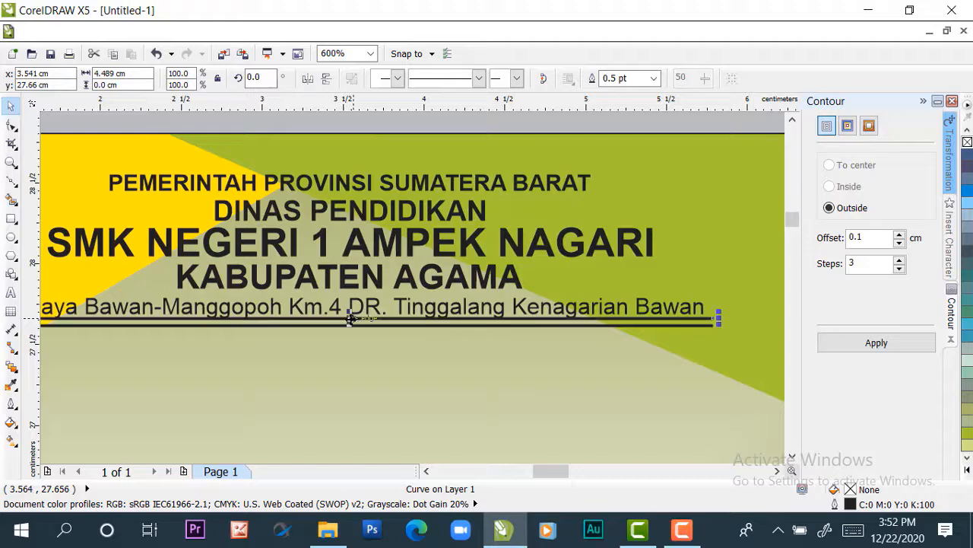
Set the upper line's outline width to 0.2 pt
scroll(329, 330, up, 1)
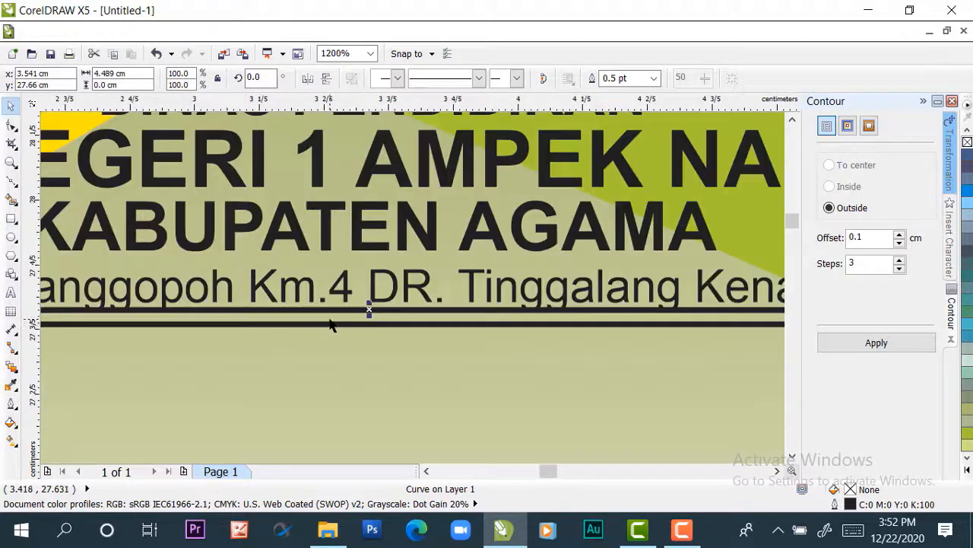
scroll(331, 326, down, 2)
scroll(330, 326, up, 1)
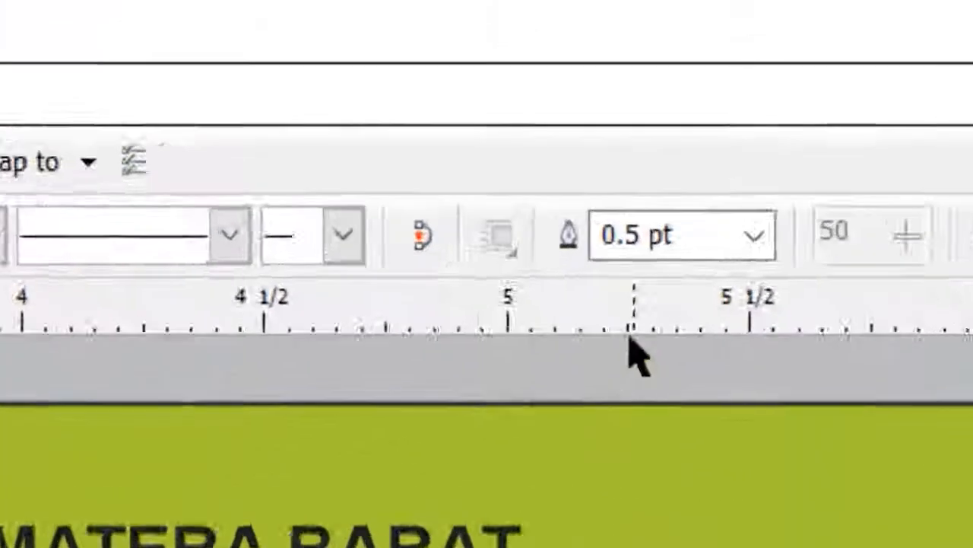
click(642, 234)
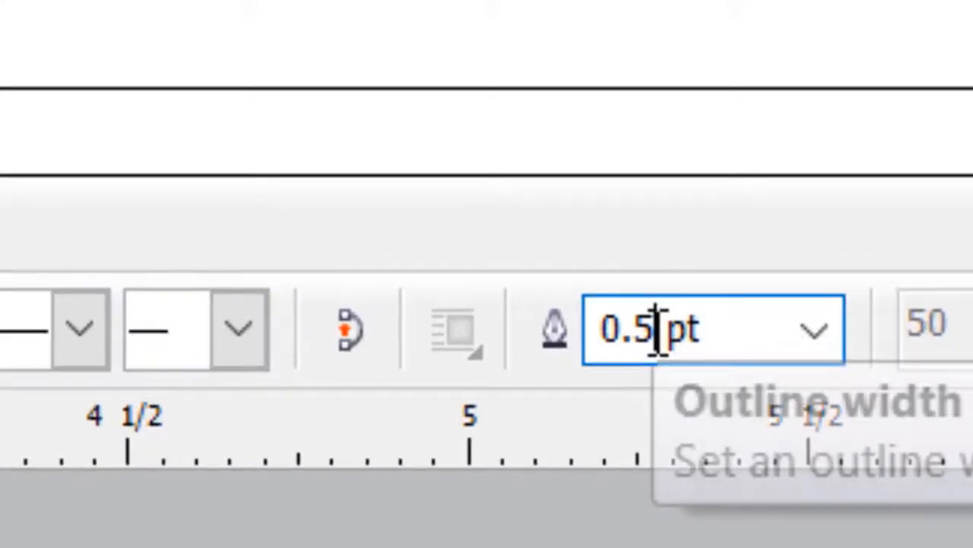
drag(655, 333, 554, 336)
click(659, 336)
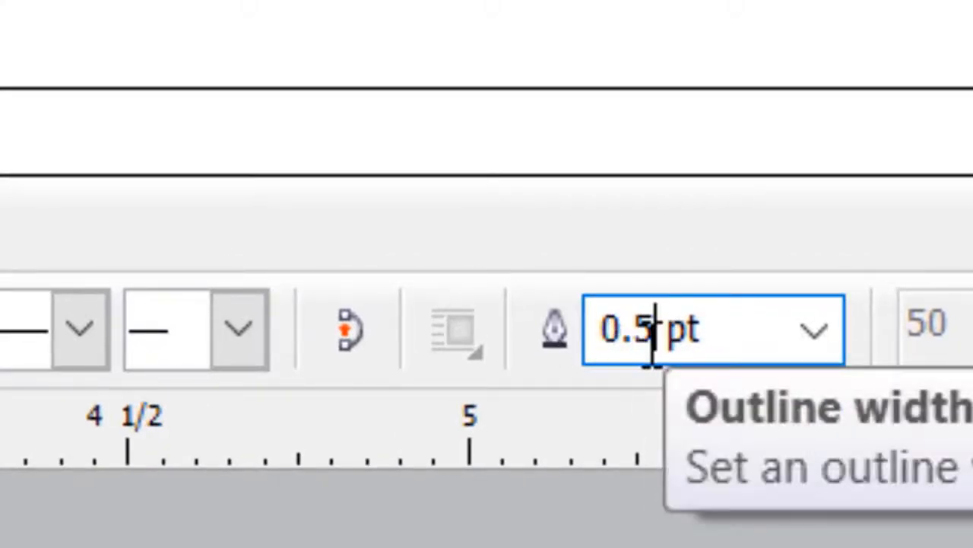
drag(653, 347, 643, 348)
text(2)
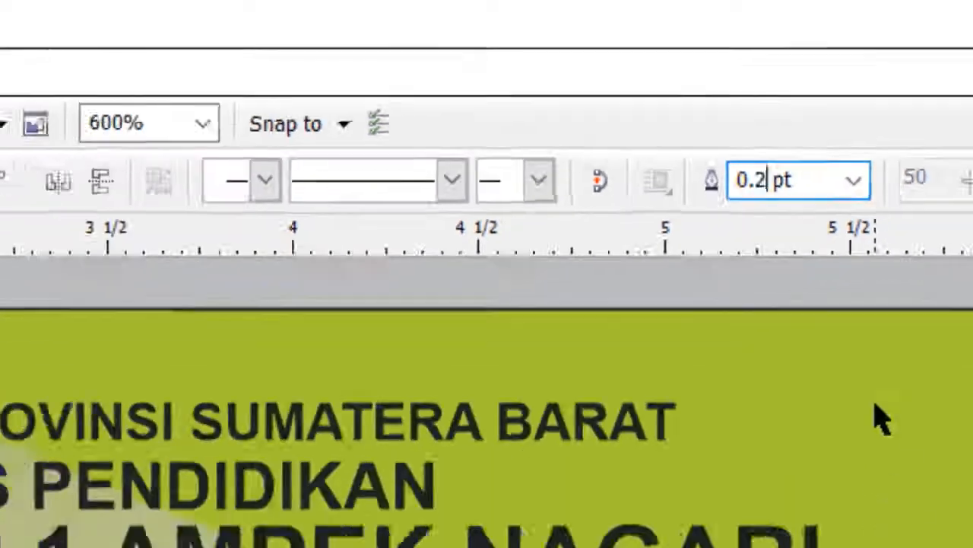
key(Return)
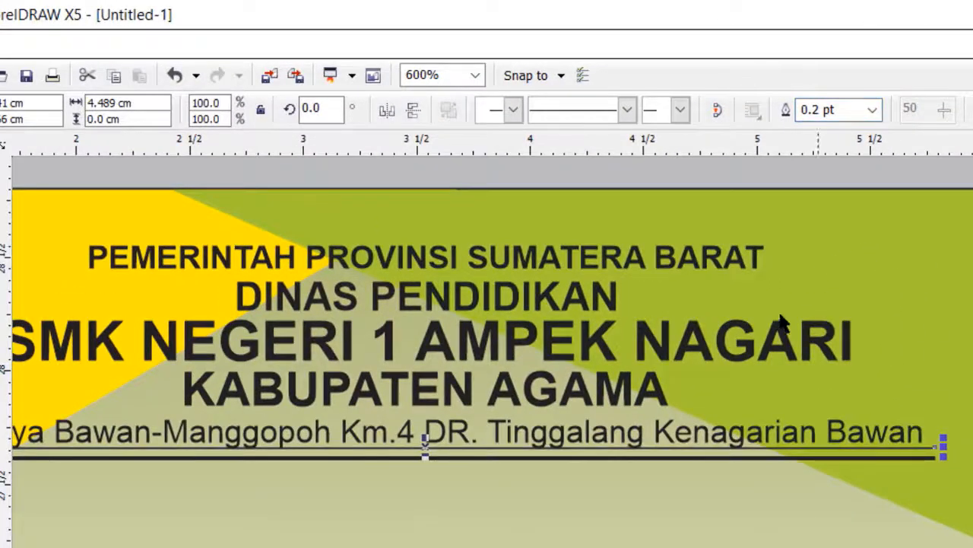
Nudge the thin upper line down, leaving a narrow gap above the thick line
scroll(524, 524, down, 2)
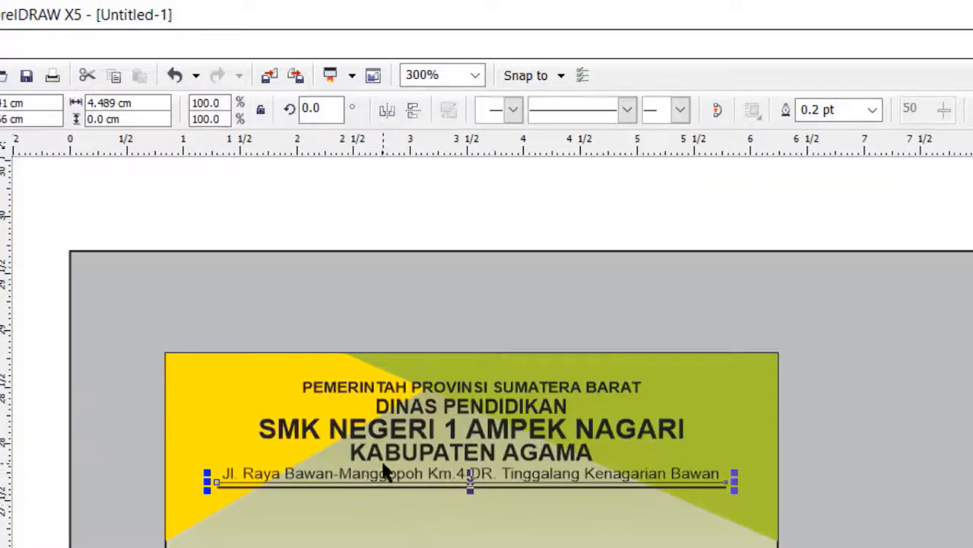
scroll(319, 482, up, 2)
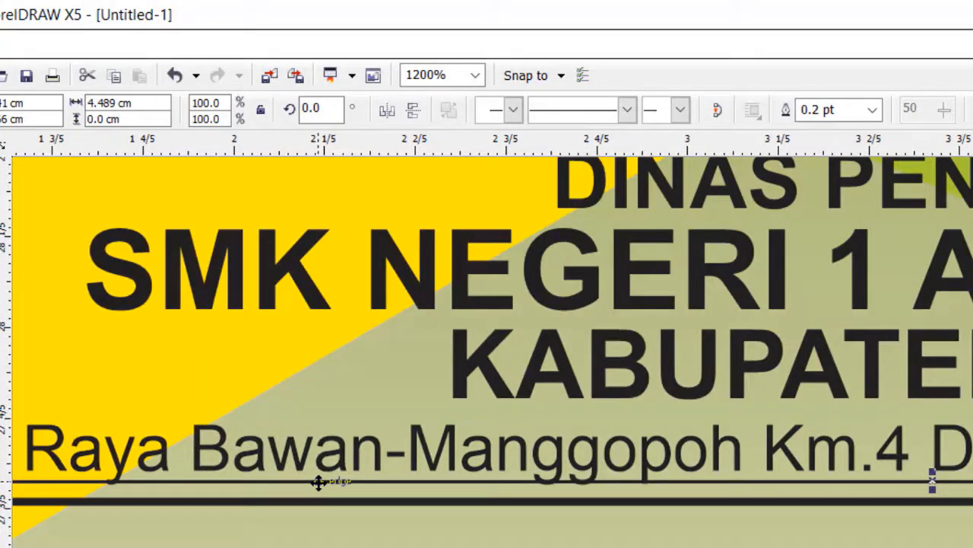
key(Down)
key(Down)
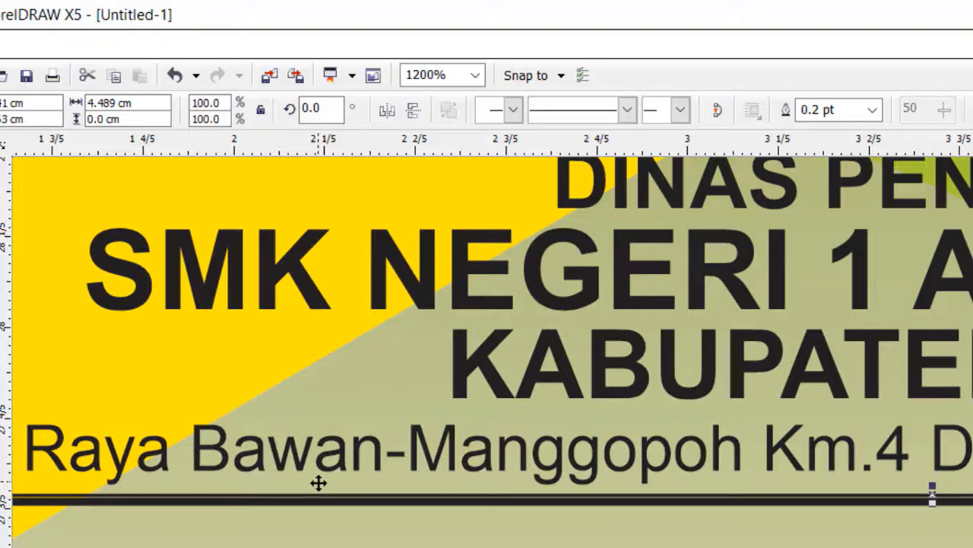
key(Up)
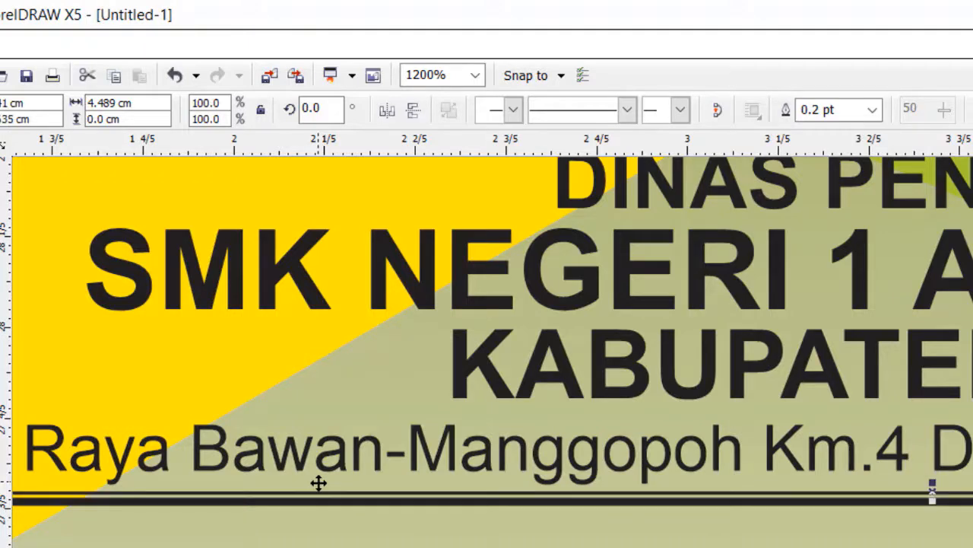
key(Up)
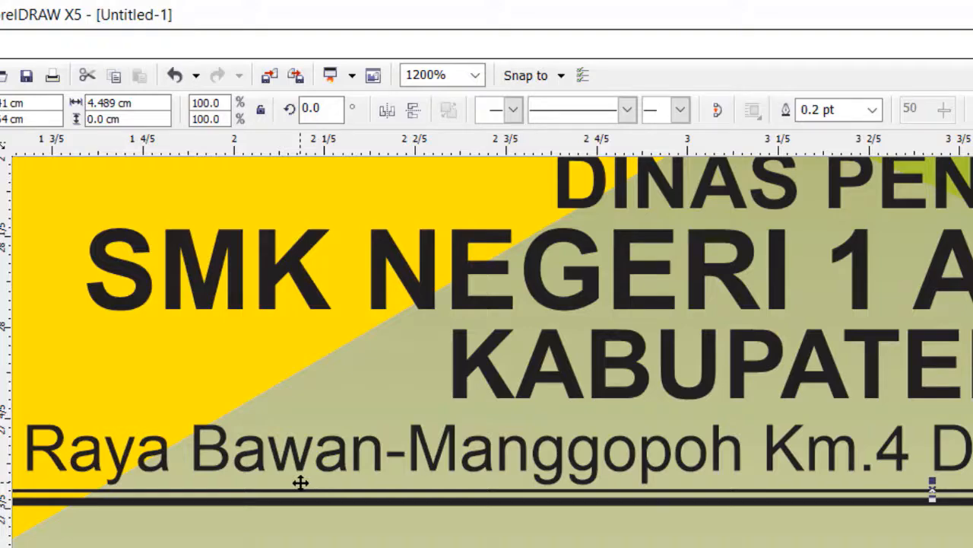
key(Down)
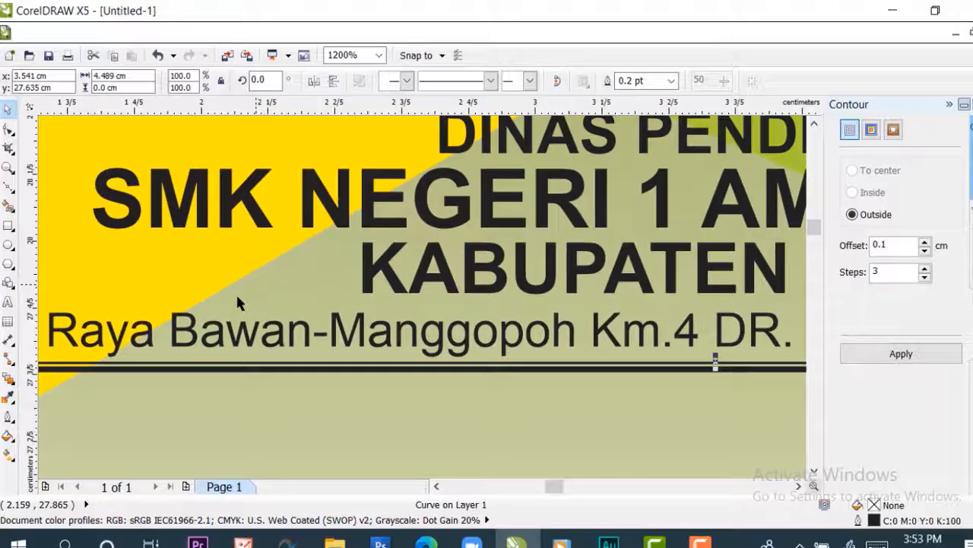
scroll(109, 403, down, 1)
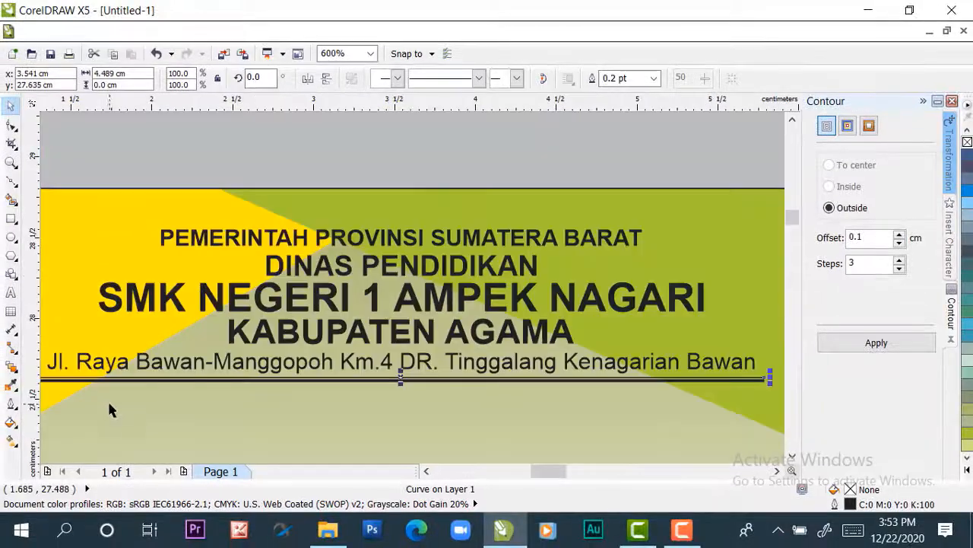
scroll(165, 419, down, 1)
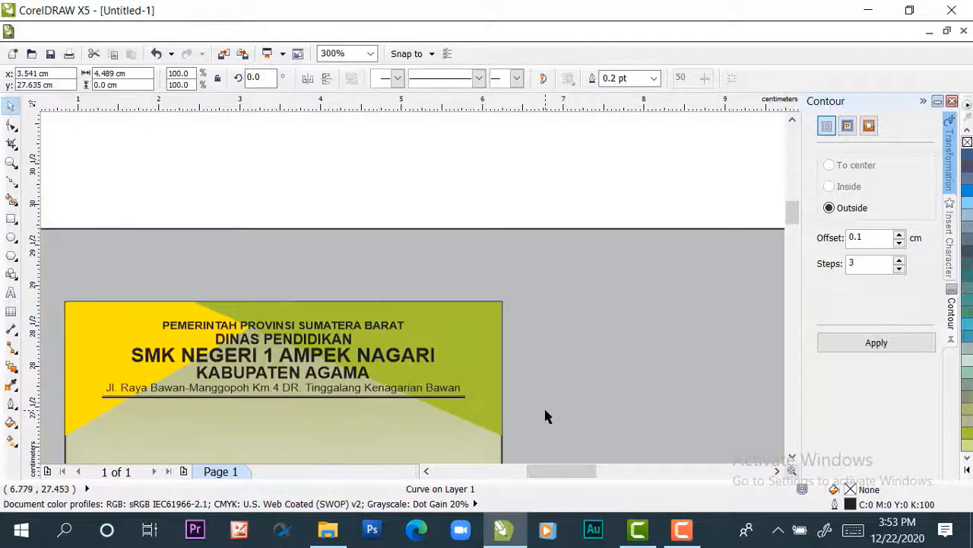
click(421, 429)
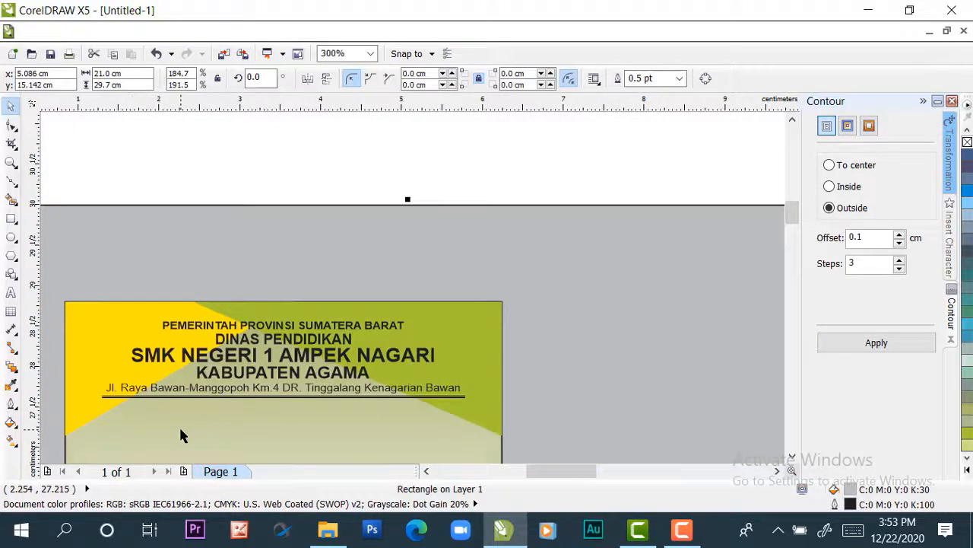
scroll(182, 432, down, 1)
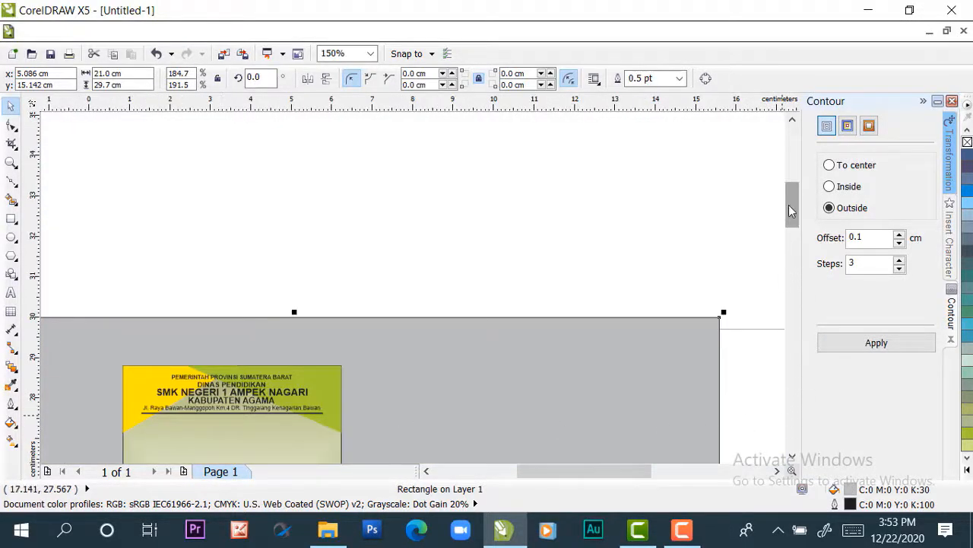
drag(789, 210, 800, 218)
scroll(165, 315, up, 1)
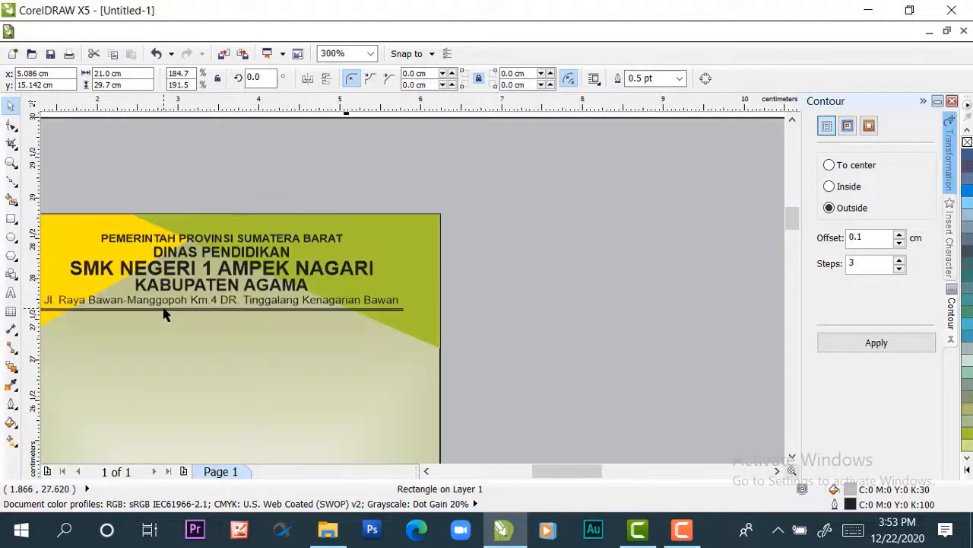
scroll(53, 304, down, 1)
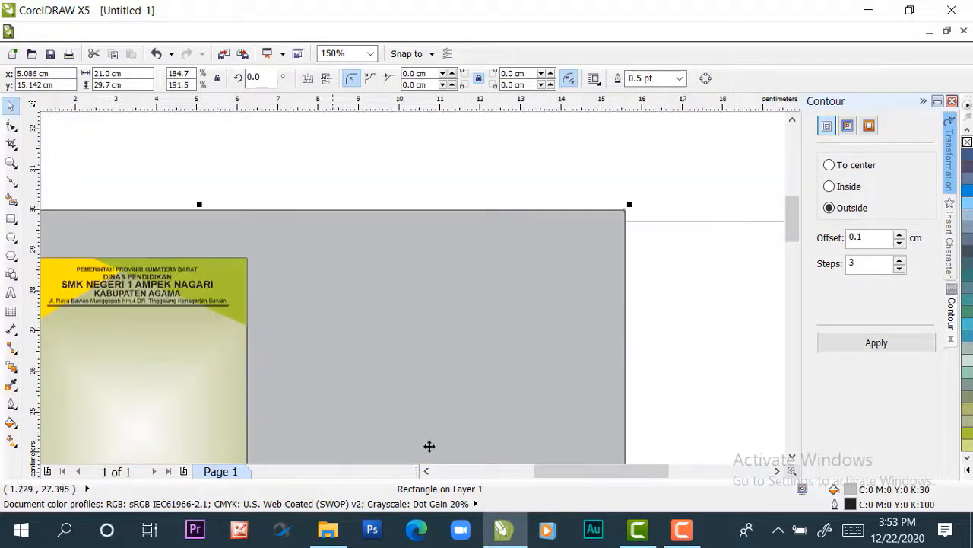
drag(563, 472, 543, 479)
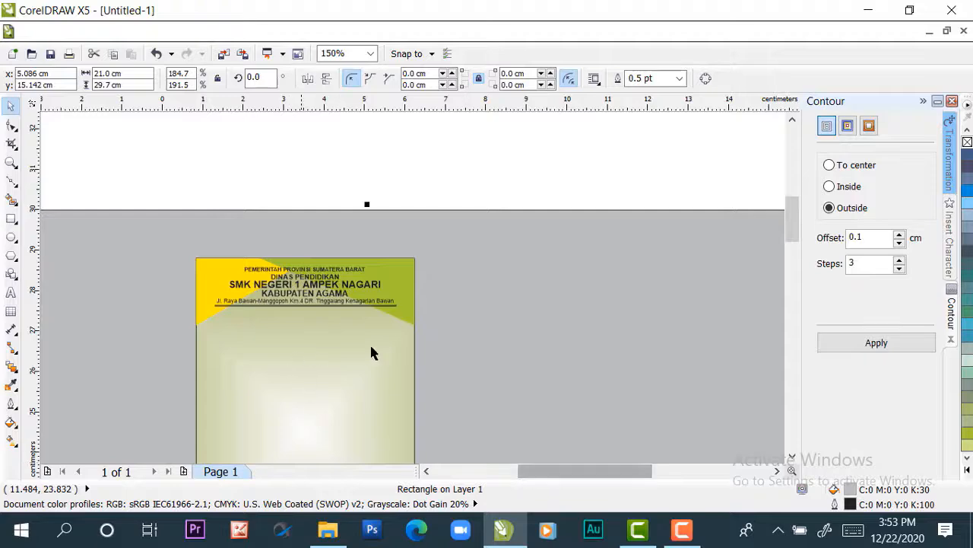
drag(791, 226, 792, 237)
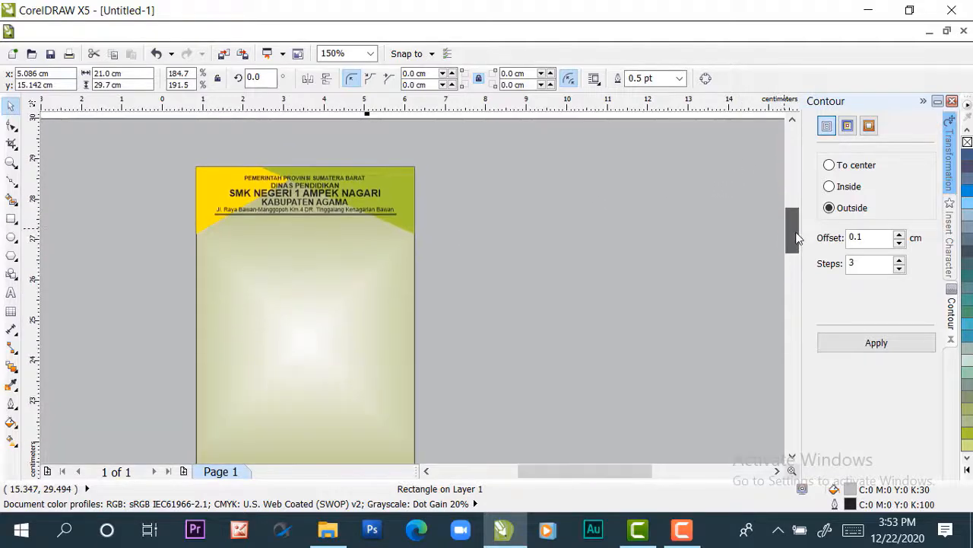
scroll(270, 204, up, 2)
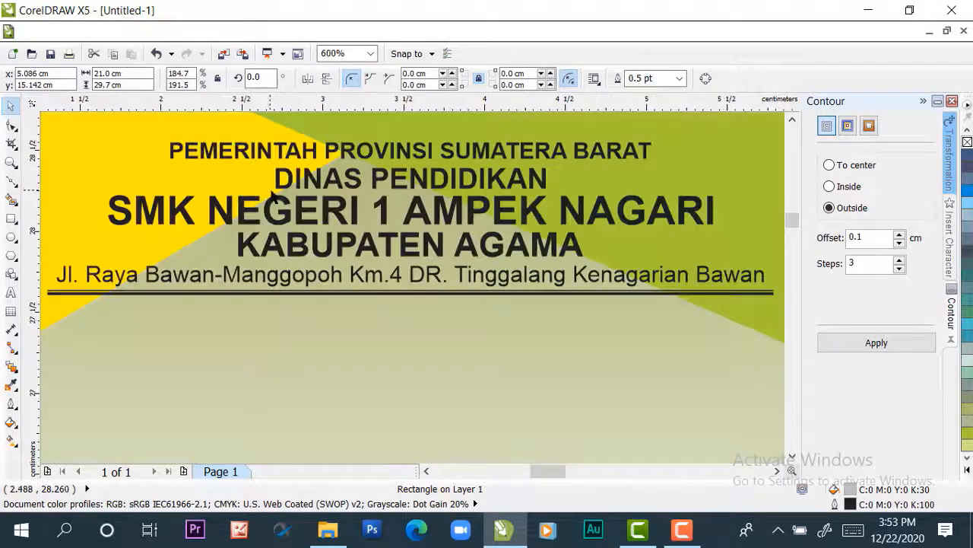
scroll(270, 204, down, 1)
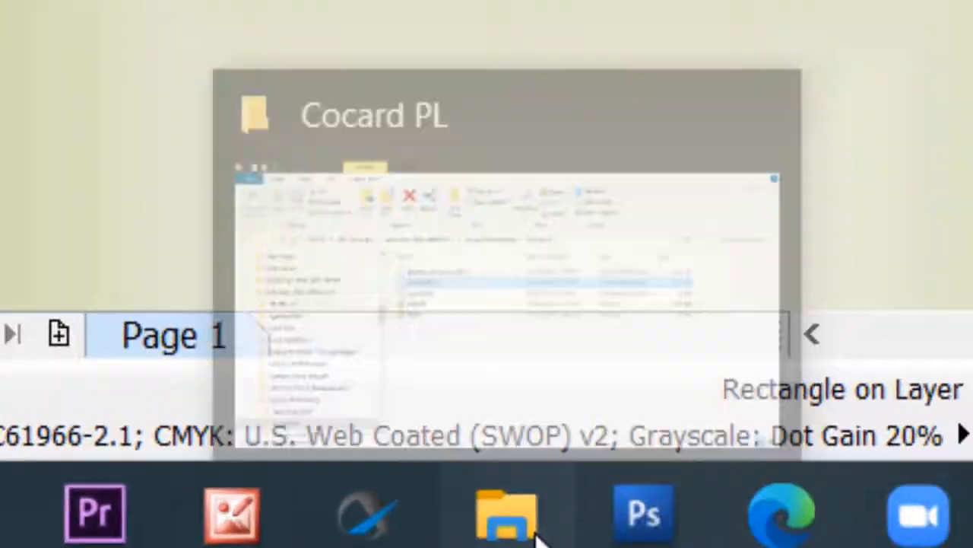
Bring the image "logo prov sumatra barathjj===" from the Logo Sumbar folder in File Explorer into the CorelDRAW card design
click(554, 503)
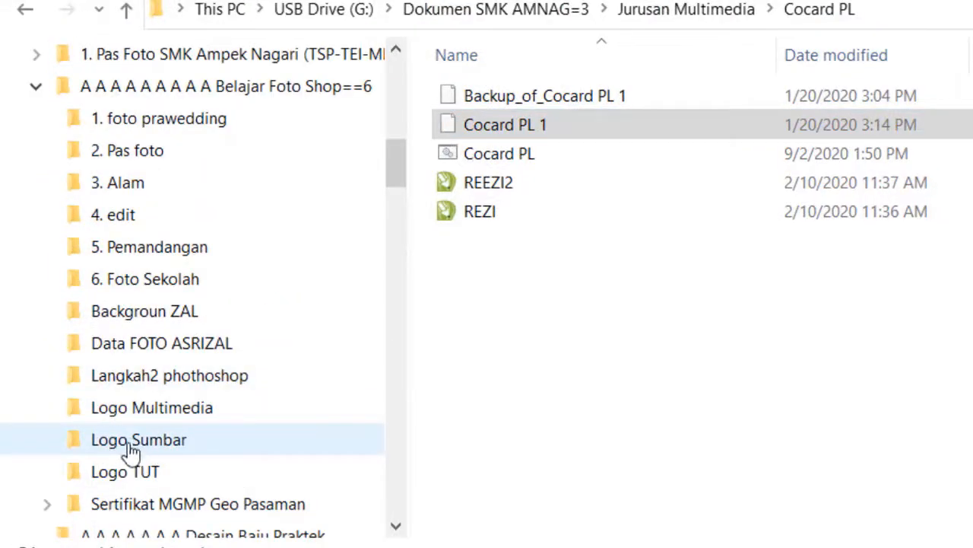
click(131, 449)
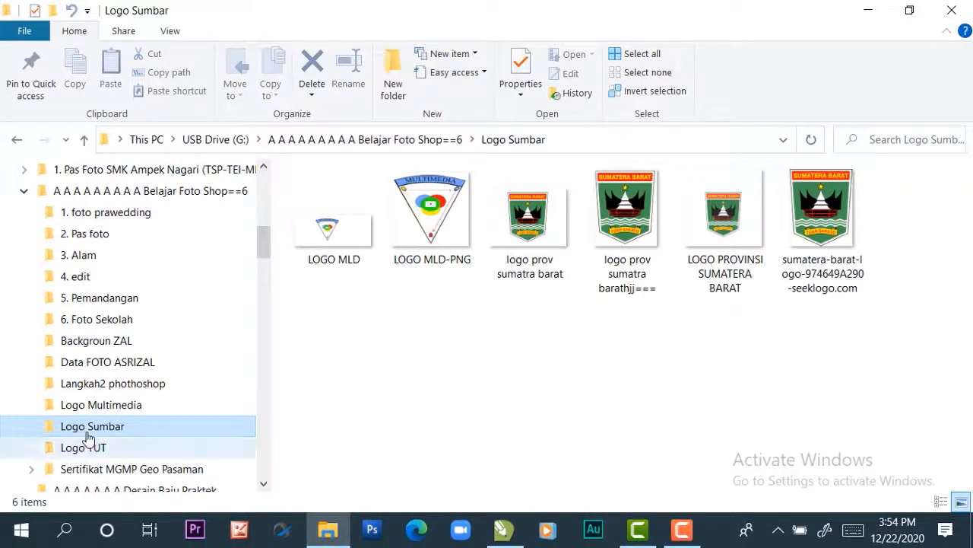
click(618, 215)
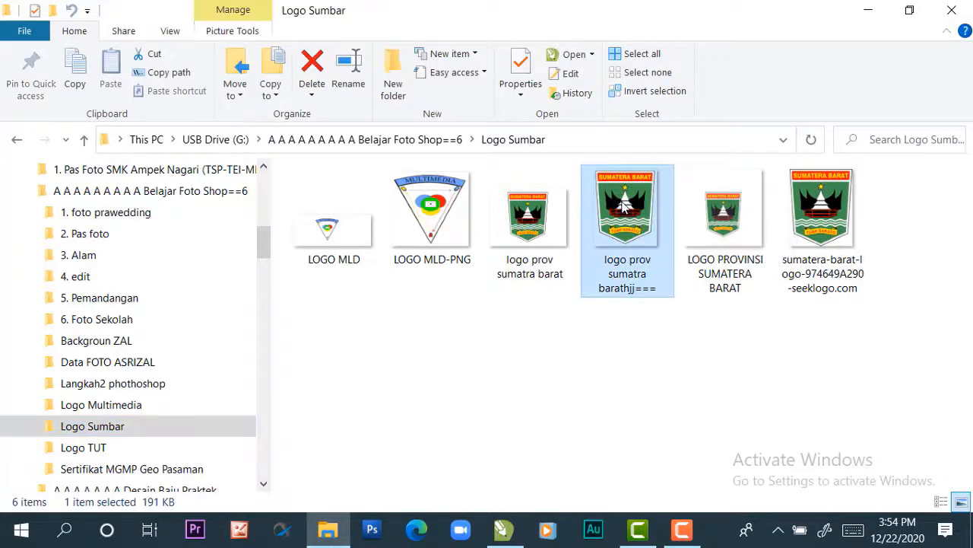
drag(619, 203, 574, 400)
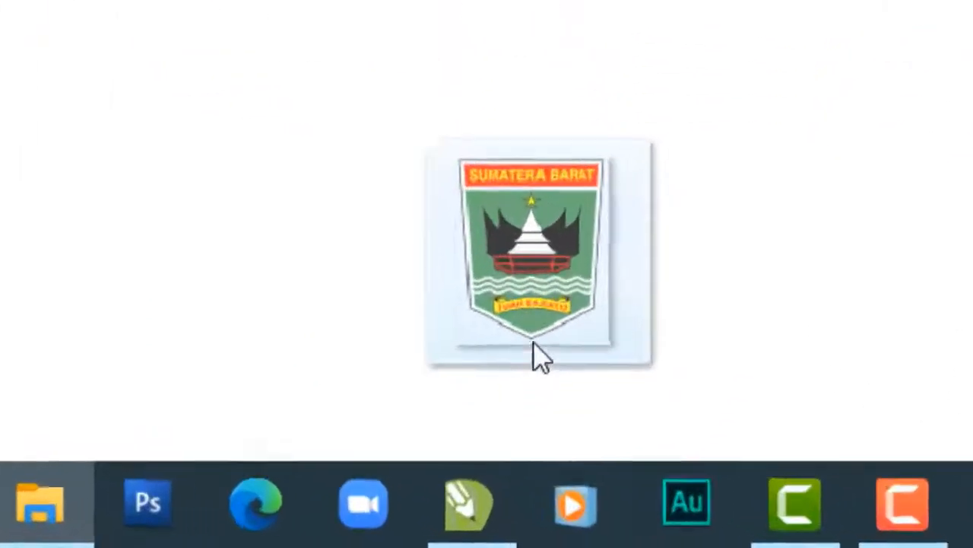
drag(533, 342, 723, 168)
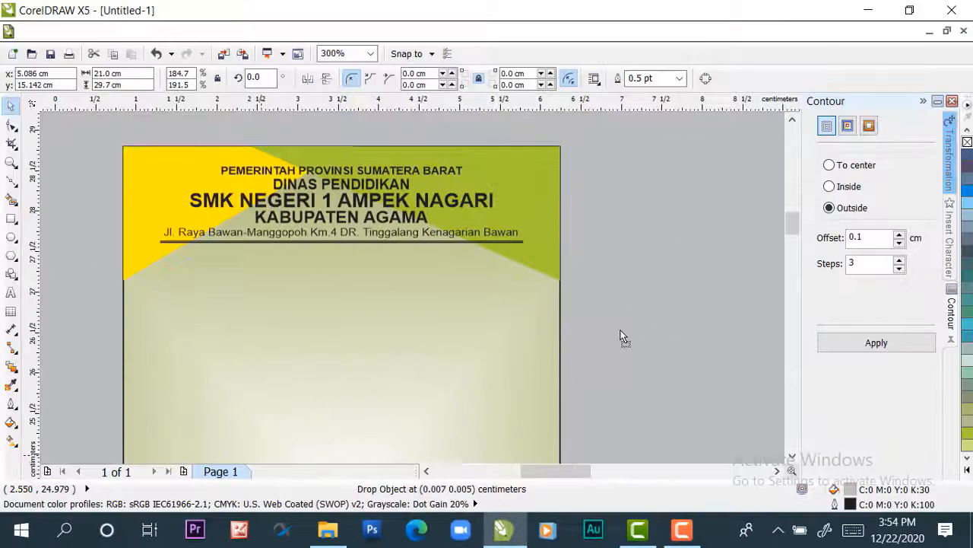
drag(584, 331, 584, 331)
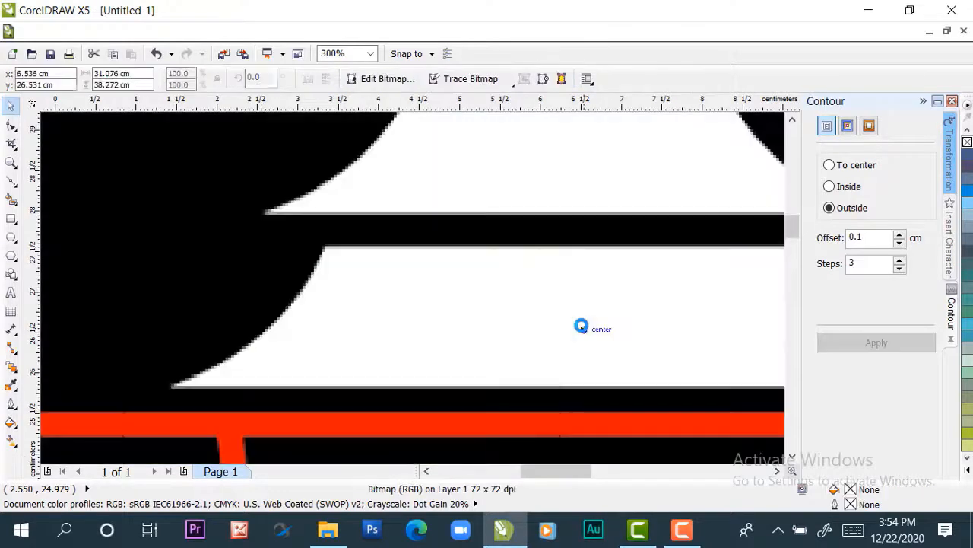
Scale the oversized Sumatera Barat logo down proportionally and move it onto the card's yellow corner beside the school heading
scroll(500, 295, down, 7)
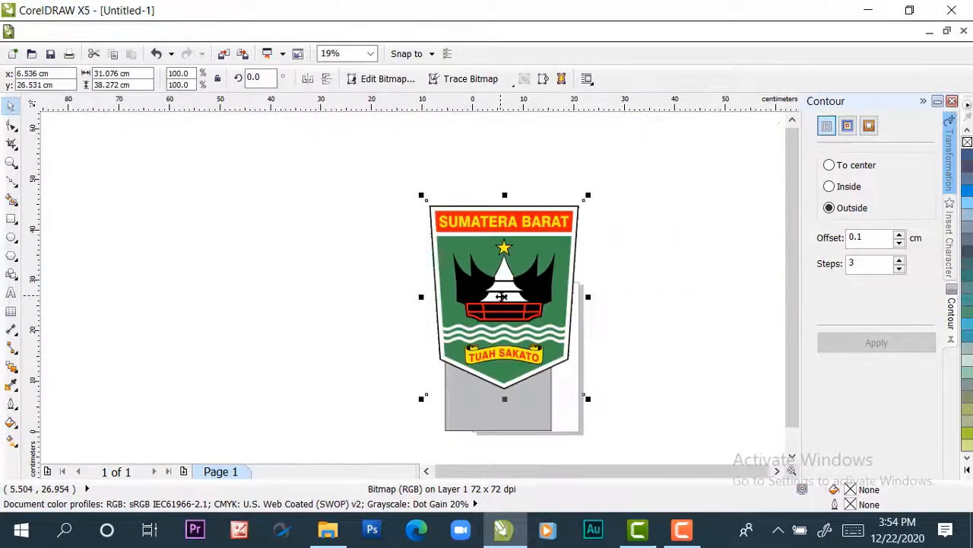
drag(588, 196, 536, 283)
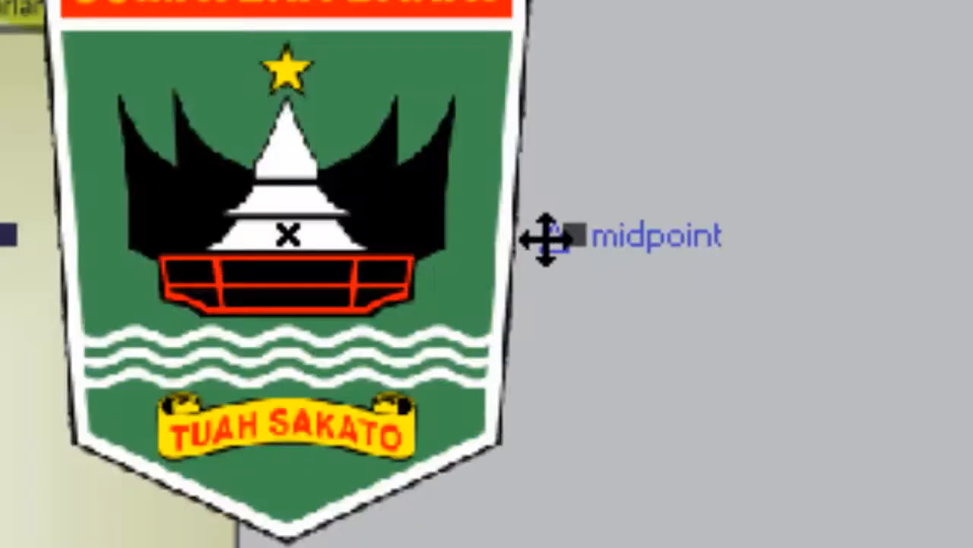
drag(574, 547, 438, 356)
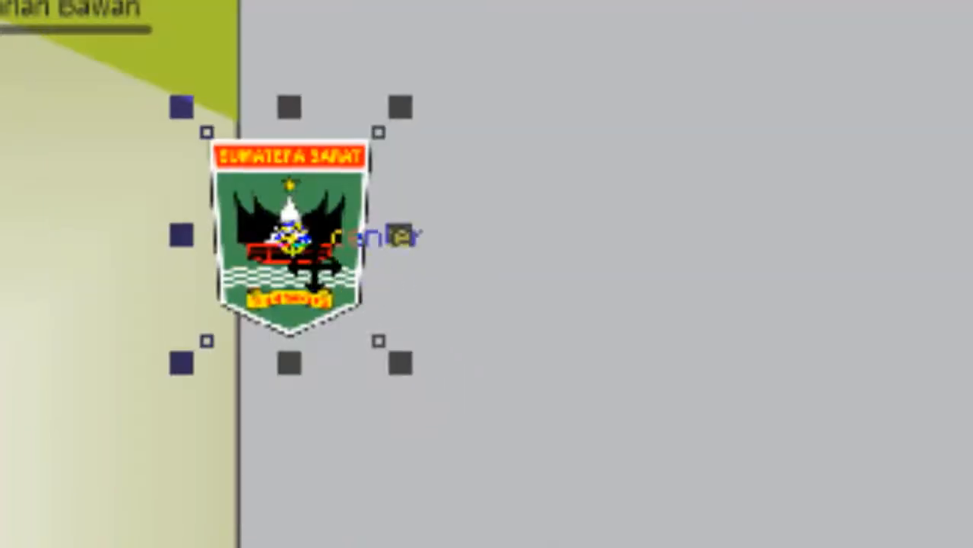
drag(289, 235, 152, 153)
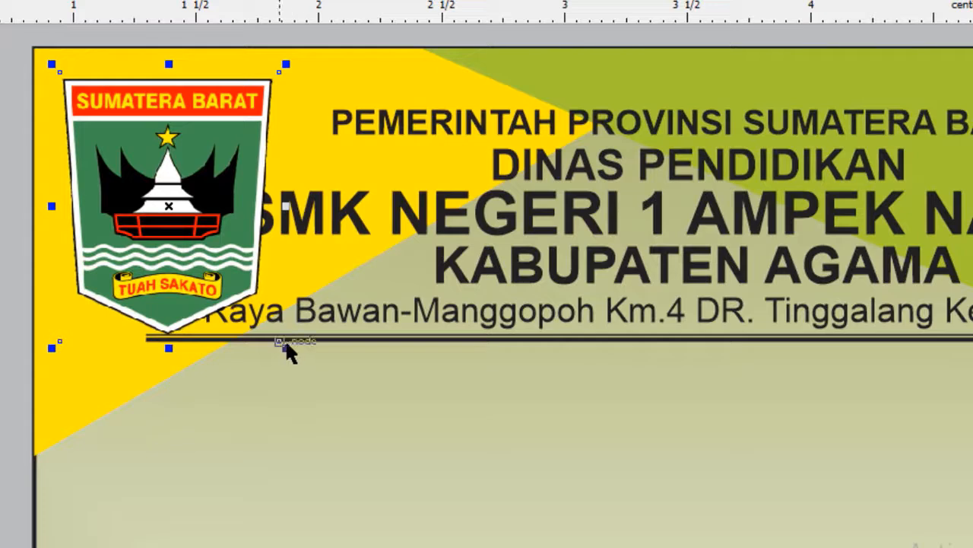
Shrink the Sumatera Barat logo to about 0.63 × 0.776 cm and position it in the yellow corner, clear of the heading text
drag(285, 348, 245, 313)
drag(191, 237, 173, 194)
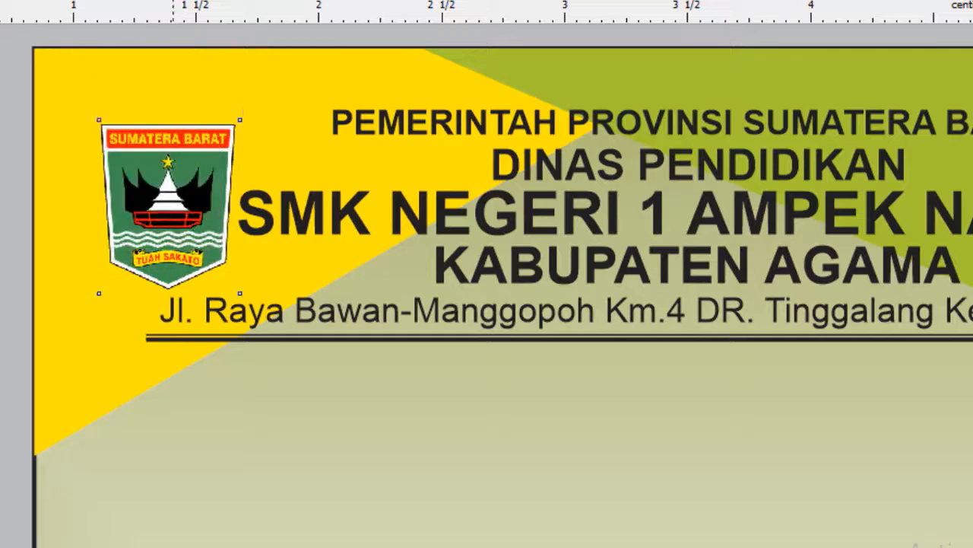
drag(228, 257, 242, 268)
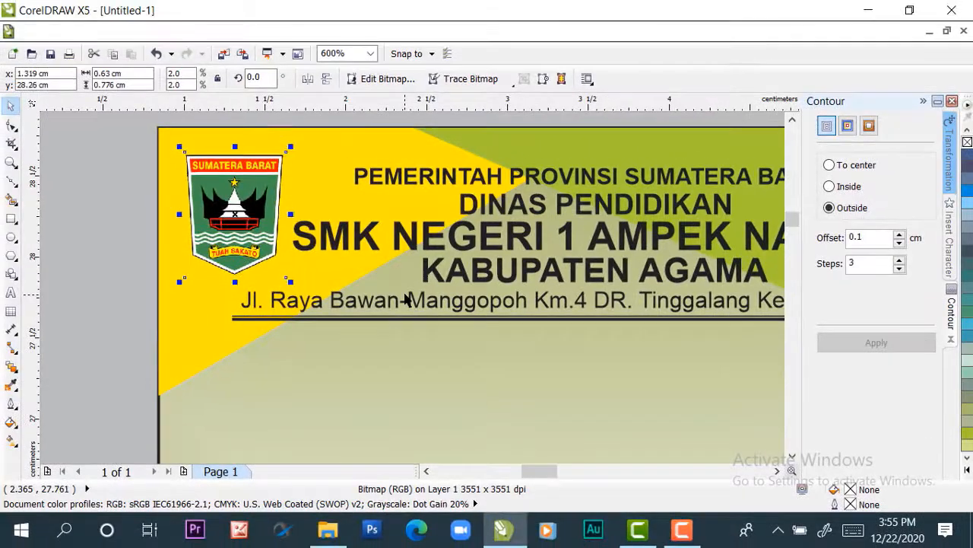
key(Down)
key(Down)
key(Down)
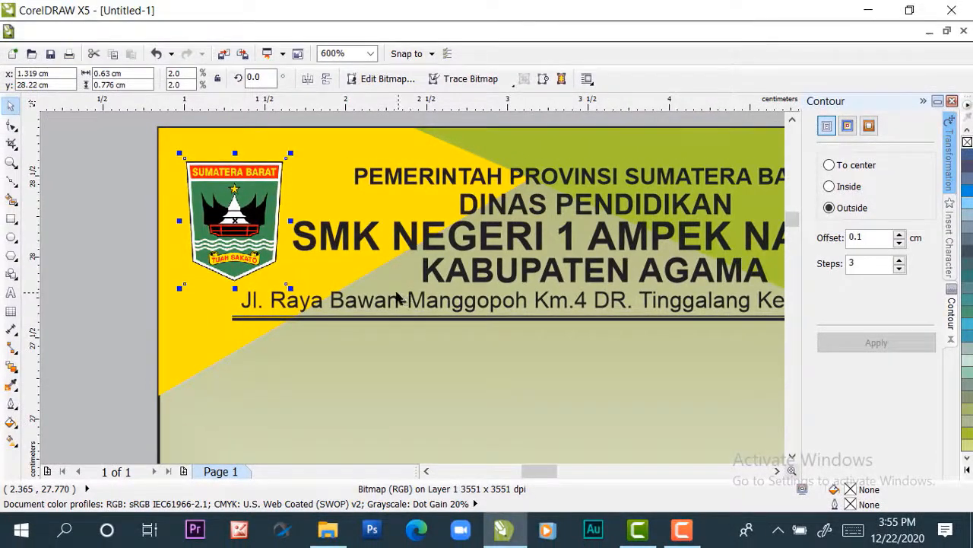
Enlarge the Sumatera Barat logo to about 0.716 × 0.881 cm and fine-tune its horizontal position between the card edge and the heading
drag(290, 155, 297, 147)
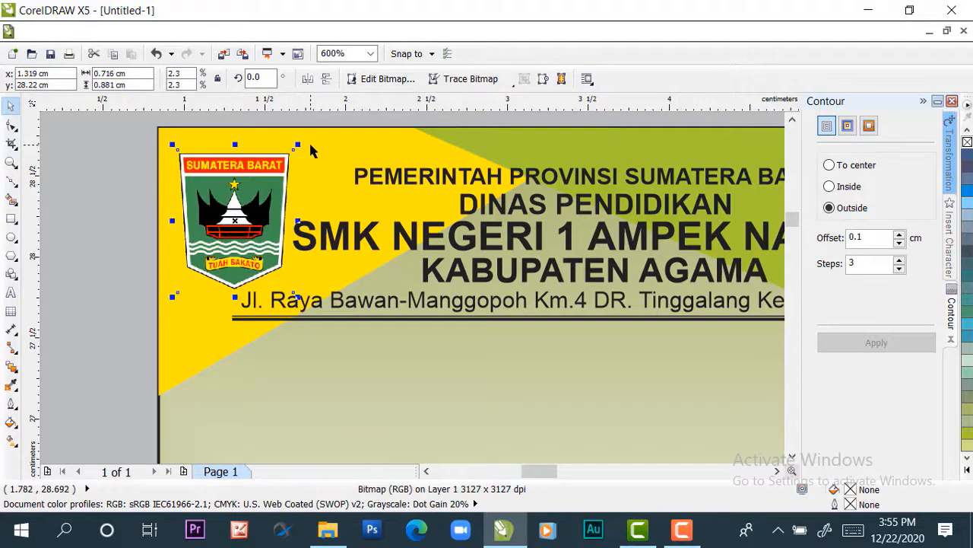
key(Left)
key(Left)
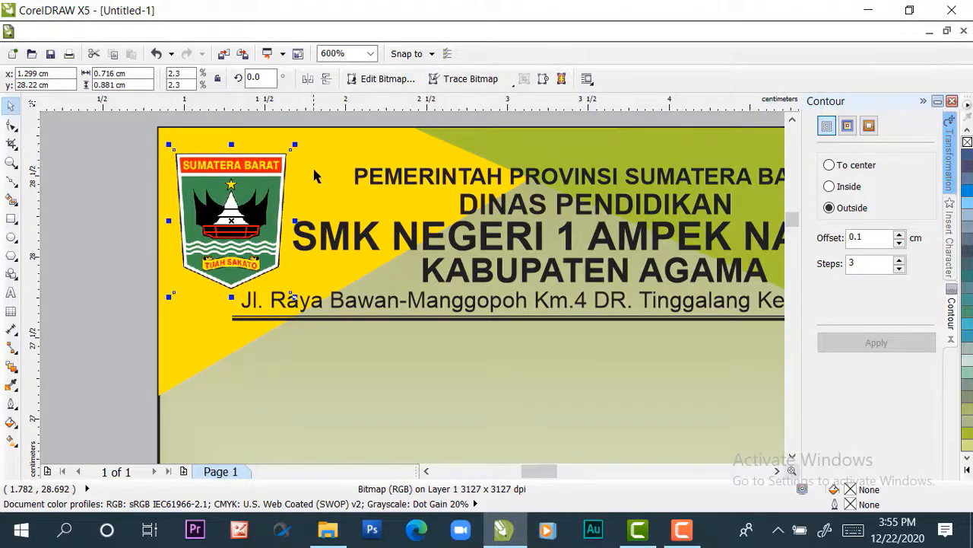
scroll(316, 171, down, 3)
key(Tab)
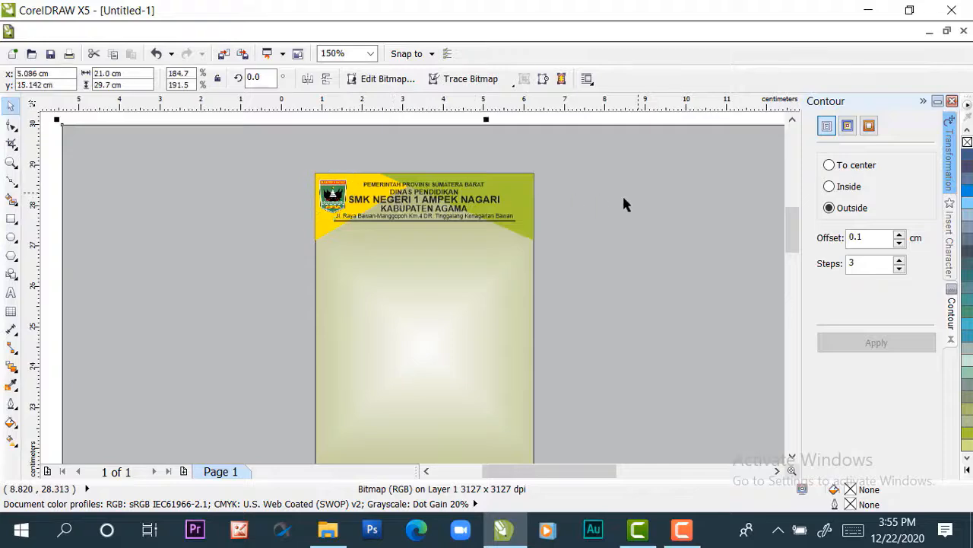
scroll(318, 194, up, 3)
click(383, 211)
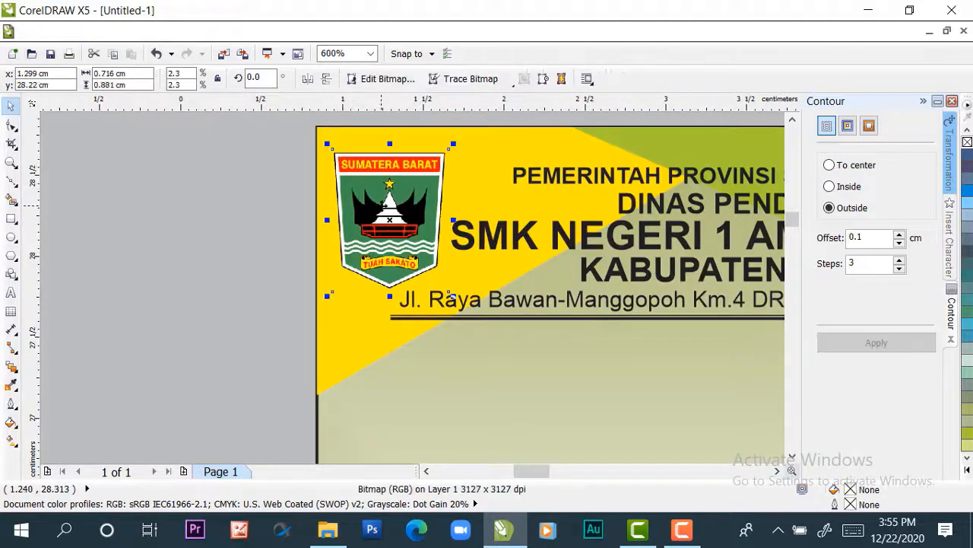
drag(383, 207, 390, 205)
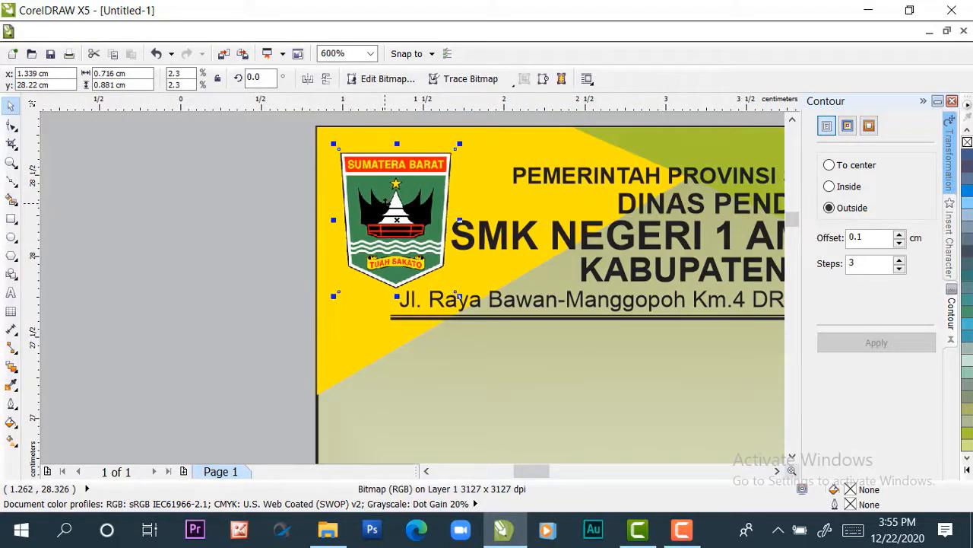
scroll(516, 233, down, 3)
click(625, 214)
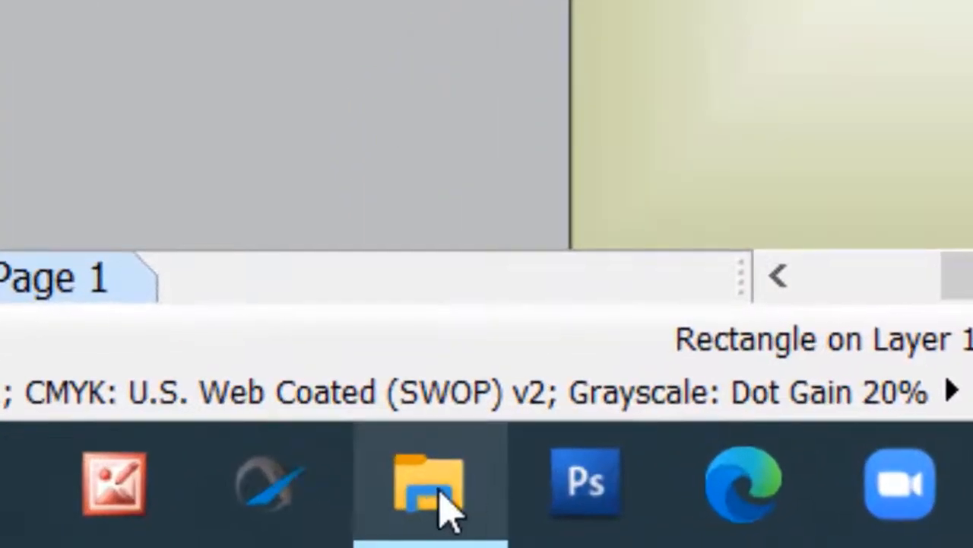
Bring the image "logo-tut-wuri-handayani-sma-png-2==" from the Logo TUT folder in File Explorer into the CorelDRAW card design
click(329, 533)
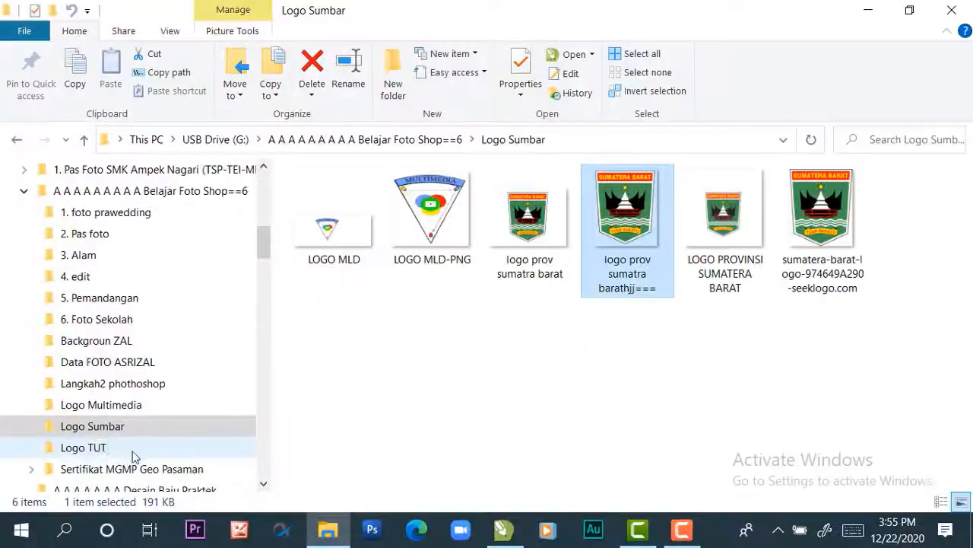
click(89, 451)
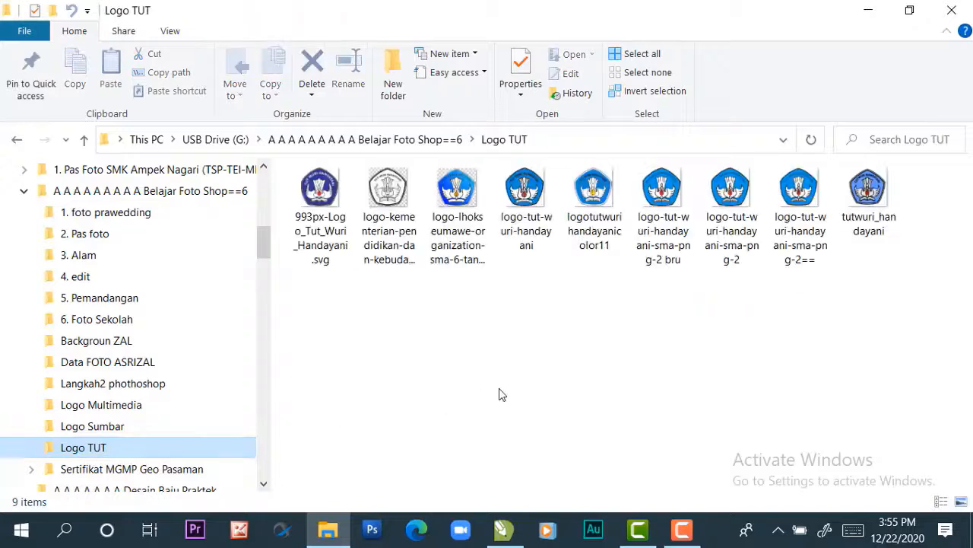
click(794, 196)
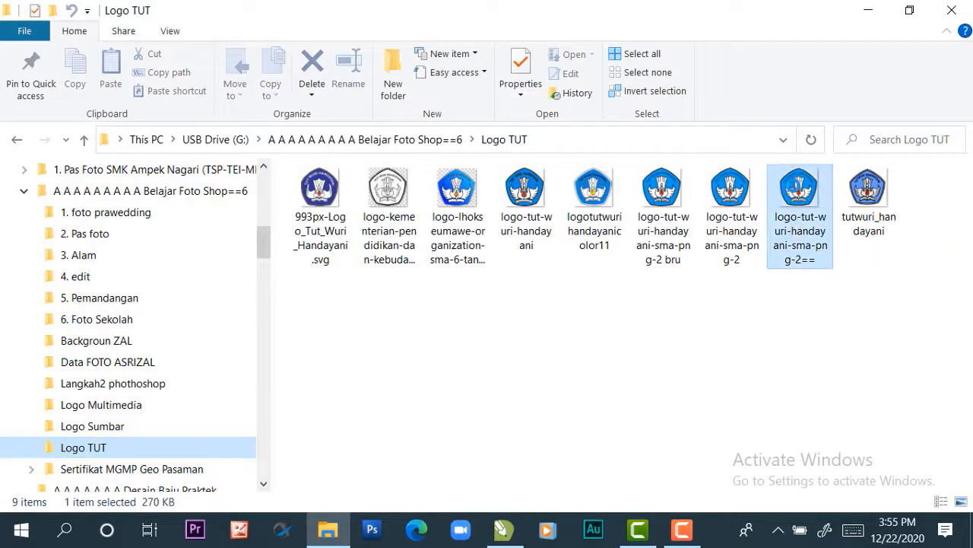
drag(793, 184, 635, 435)
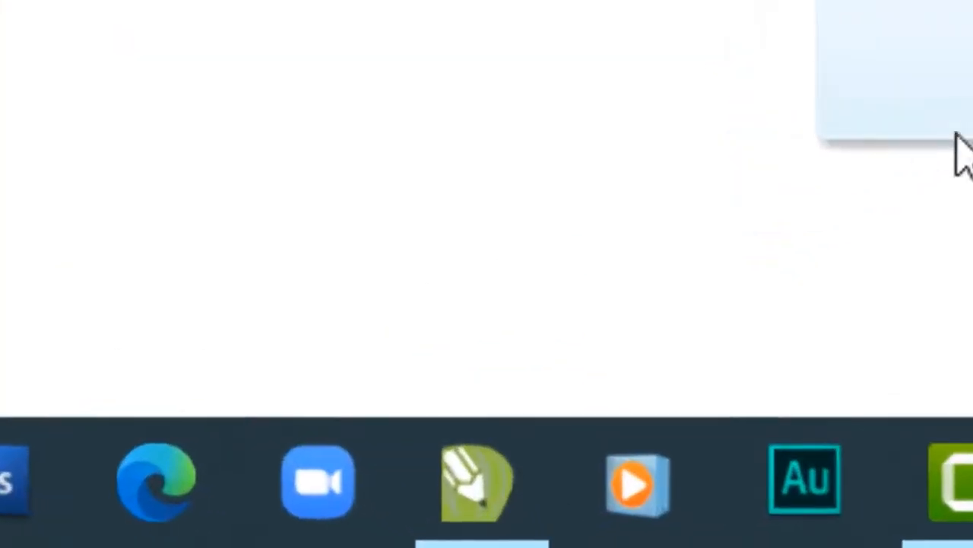
drag(962, 152, 560, 330)
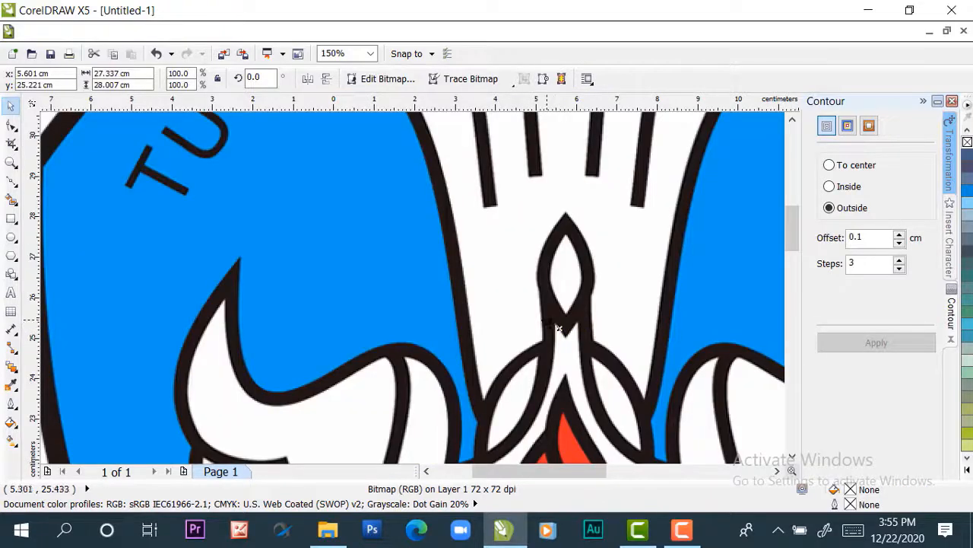
Shrink the Tut Wuri Handayani logo to about 0.482 × 0.494 cm and place it on the card's green corner beside the heading
scroll(561, 330, down, 5)
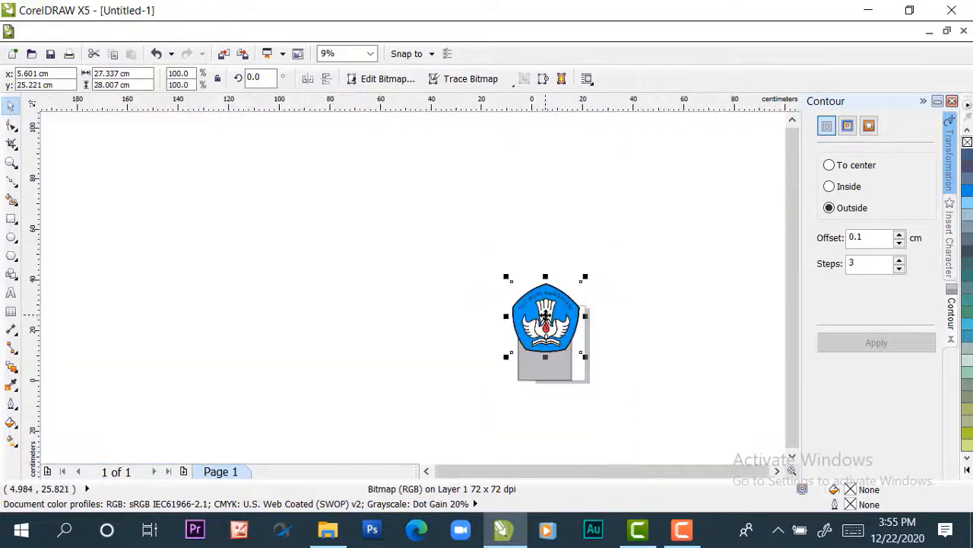
scroll(545, 316, up, 4)
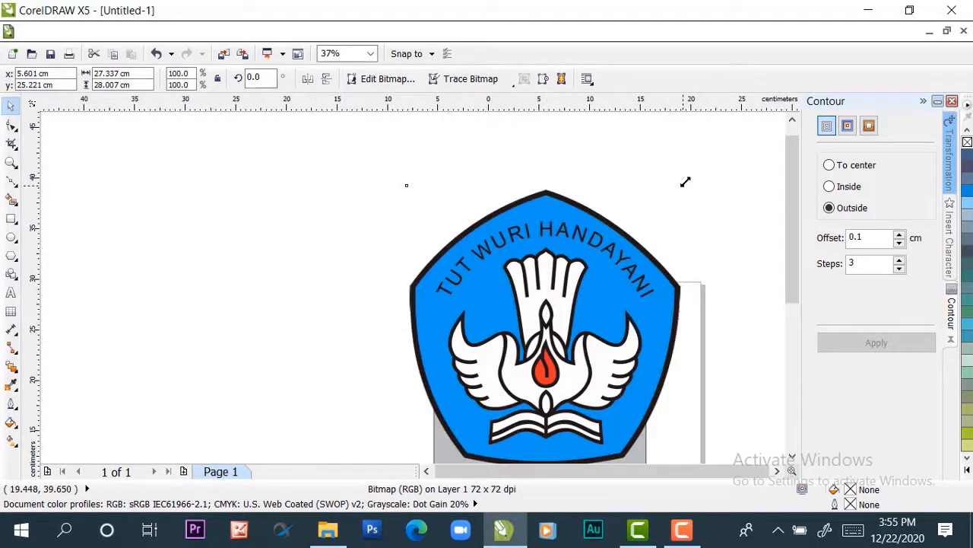
drag(683, 185, 548, 327)
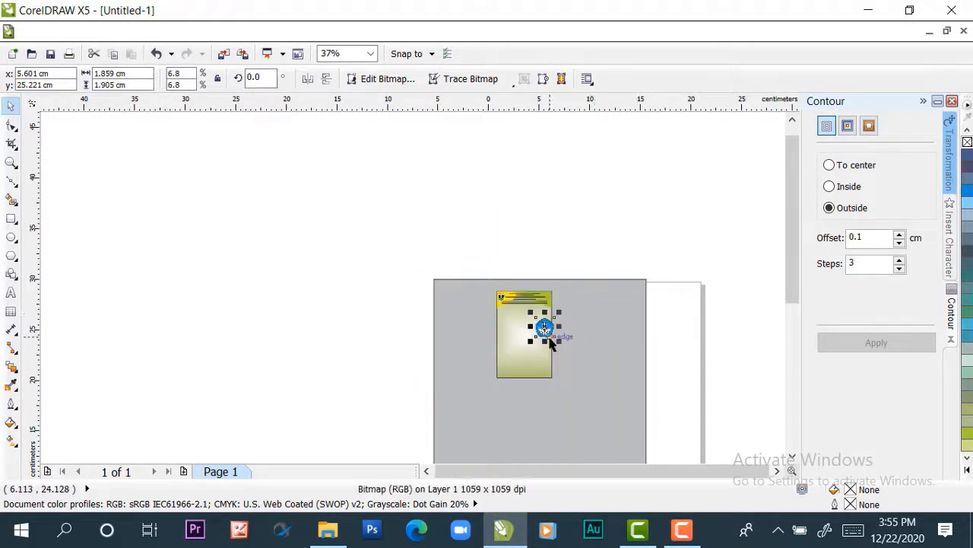
scroll(548, 328, up, 4)
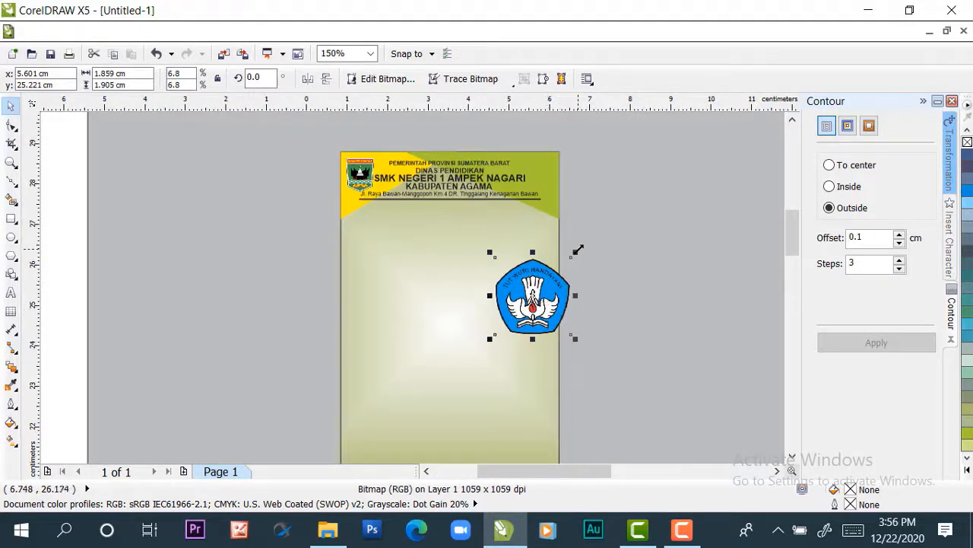
drag(575, 252, 539, 171)
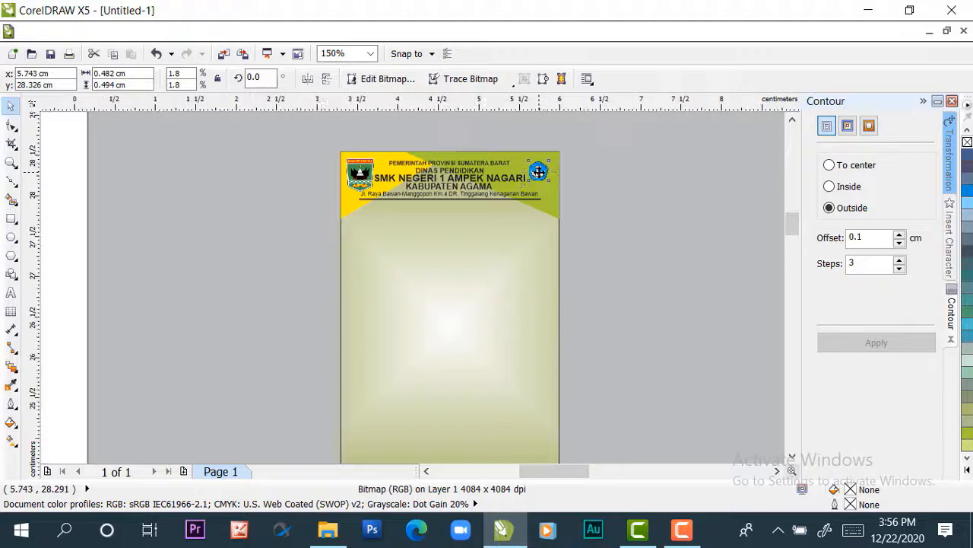
Stretch and enlarge the Tut Wuri Handayani logo to about 0.75 × 0.913 cm, moving it away from the heading toward the card's outer edge
scroll(540, 171, up, 1)
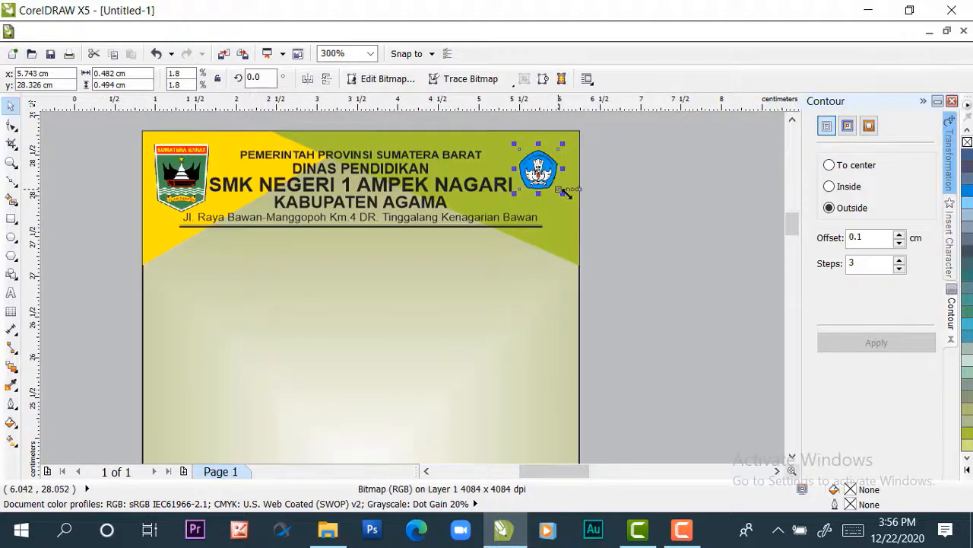
drag(563, 193, 575, 220)
drag(543, 177, 572, 181)
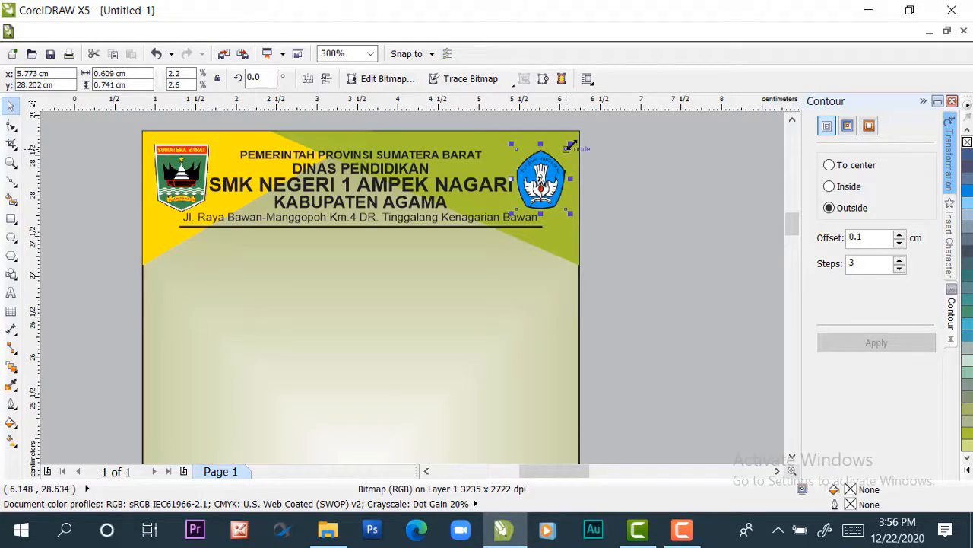
drag(571, 144, 576, 137)
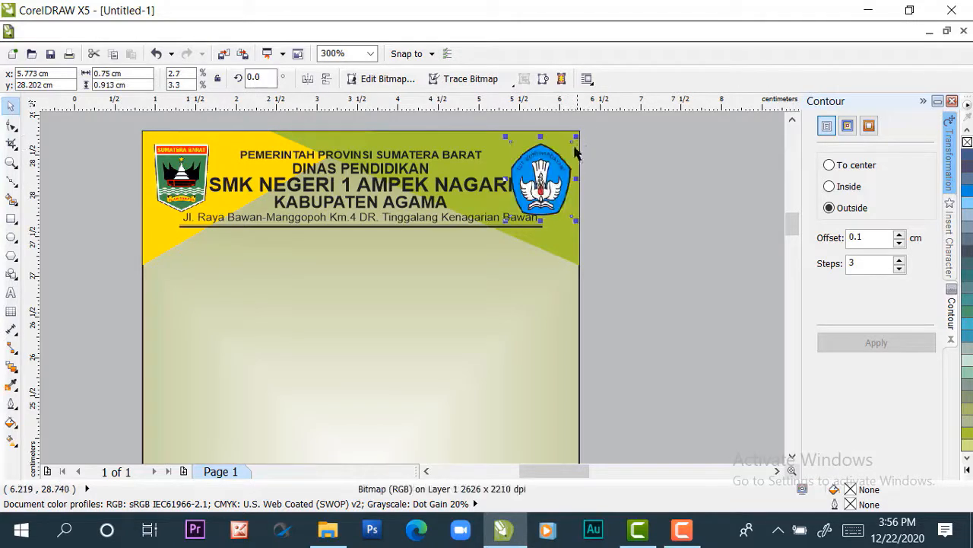
drag(562, 187, 578, 183)
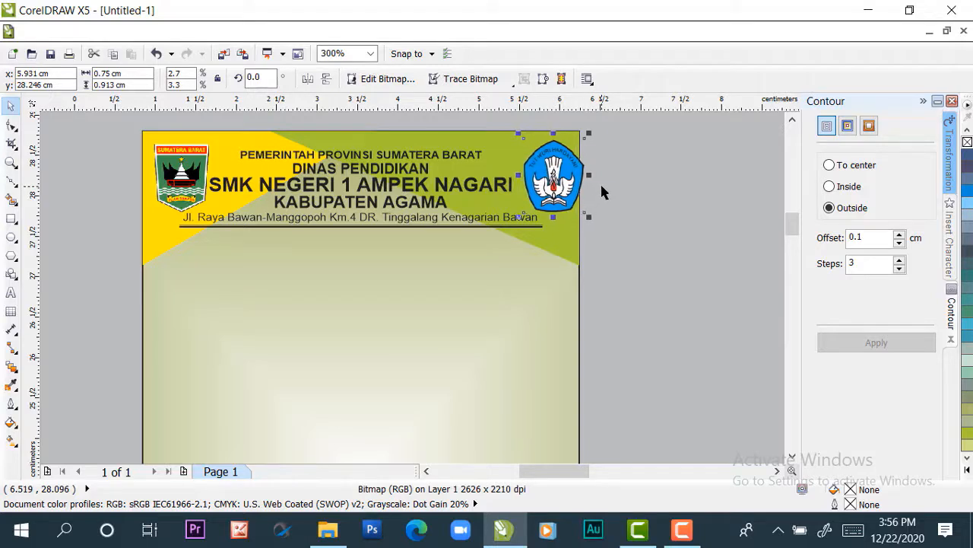
Nudge the Tut Wuri Handayani logo inward to x 5.841 cm so it sits inside the card's edge
key(Left)
key(Left)
key(Left)
key(Left)
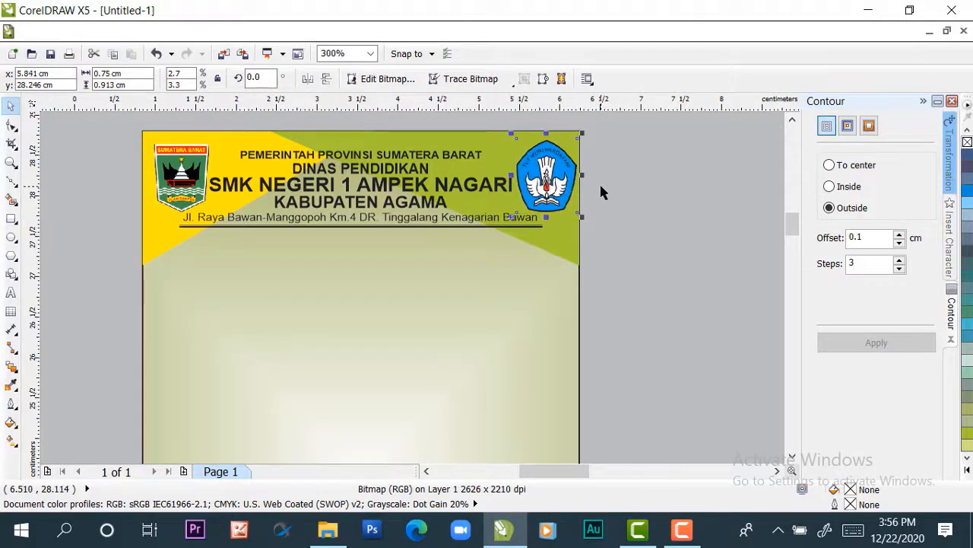
click(641, 191)
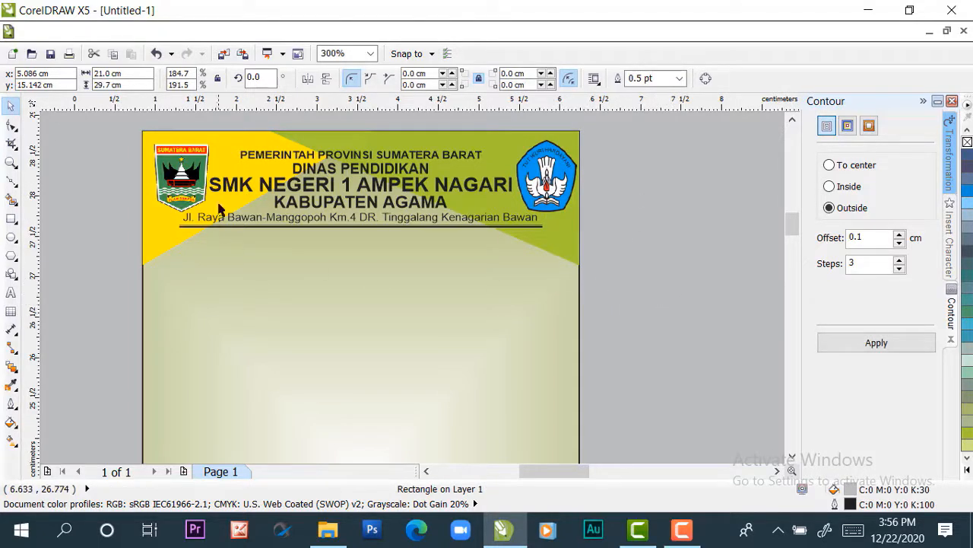
Select both divider lines below the address and lengthen them symmetrically about their centre to about 5.021 cm
scroll(85, 263, down, 2)
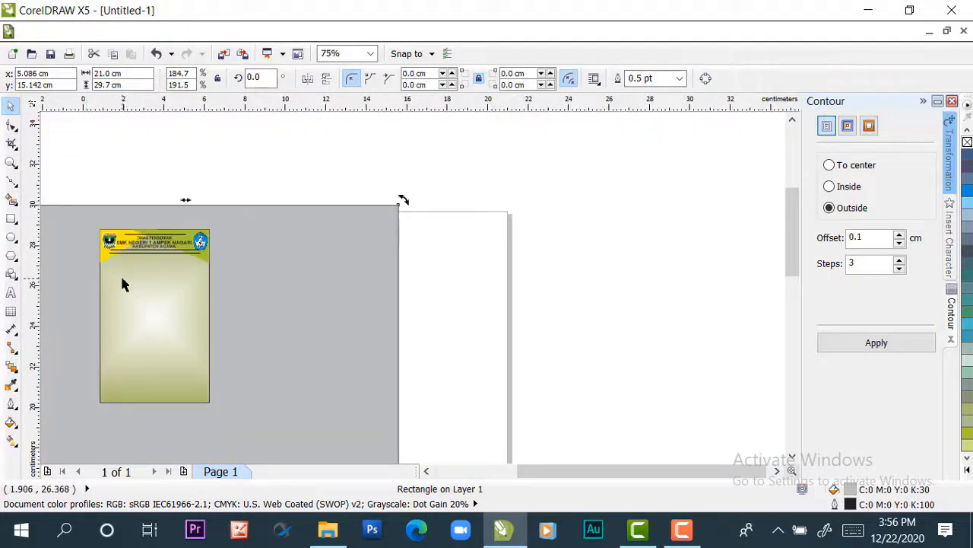
scroll(124, 284, down, 1)
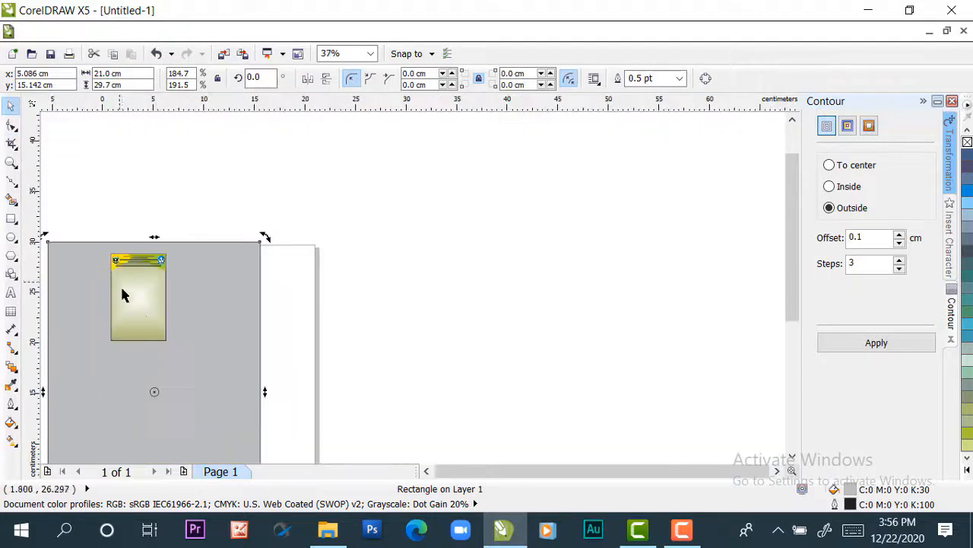
click(426, 470)
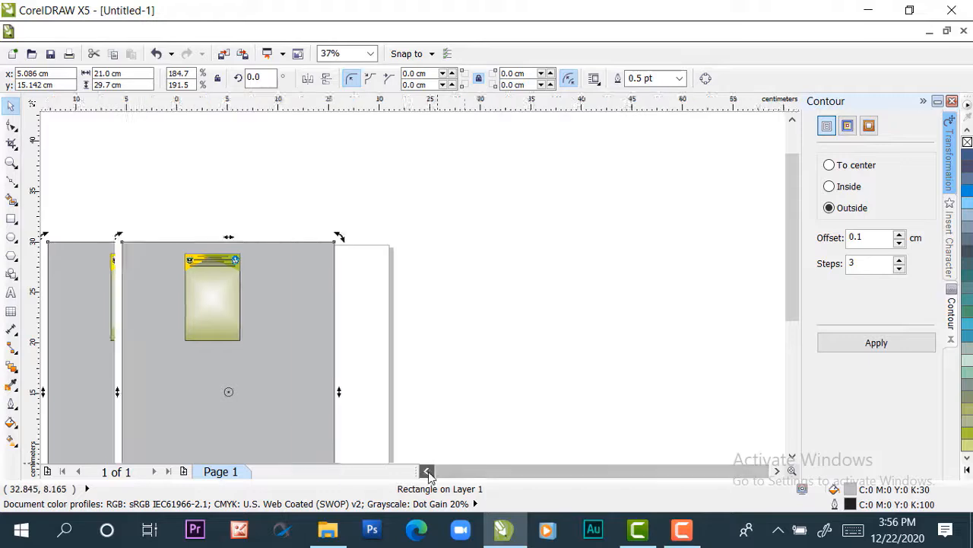
scroll(318, 281, up, 1)
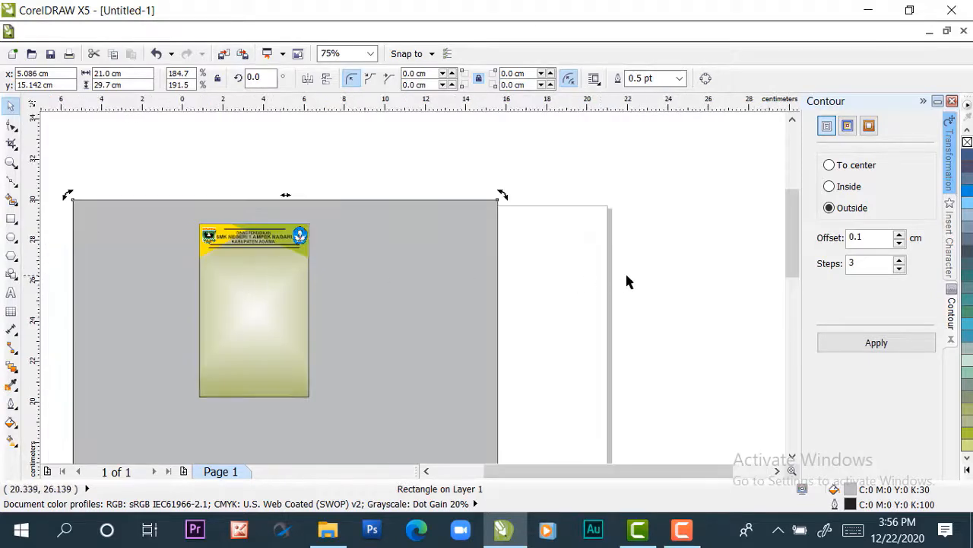
drag(682, 295, 70, 261)
scroll(183, 254, up, 3)
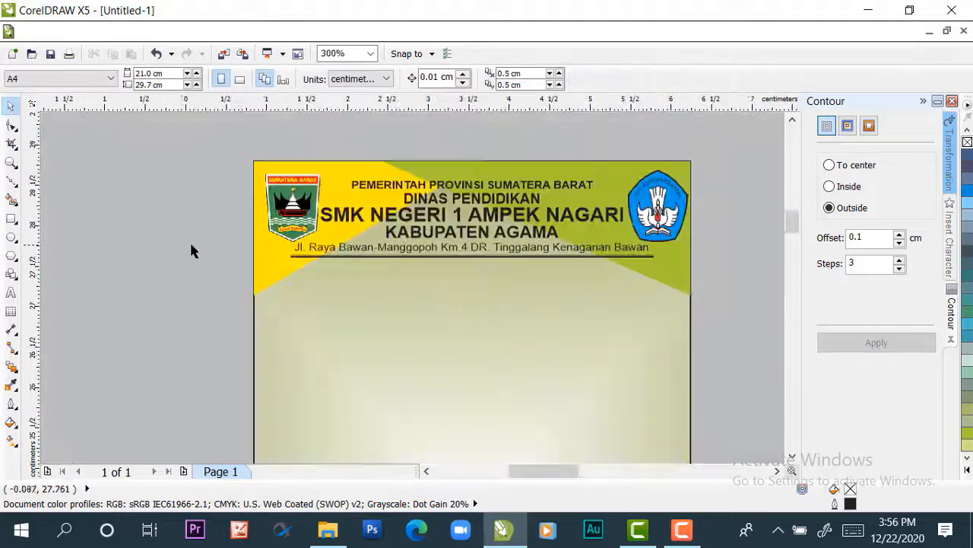
scroll(383, 279, up, 2)
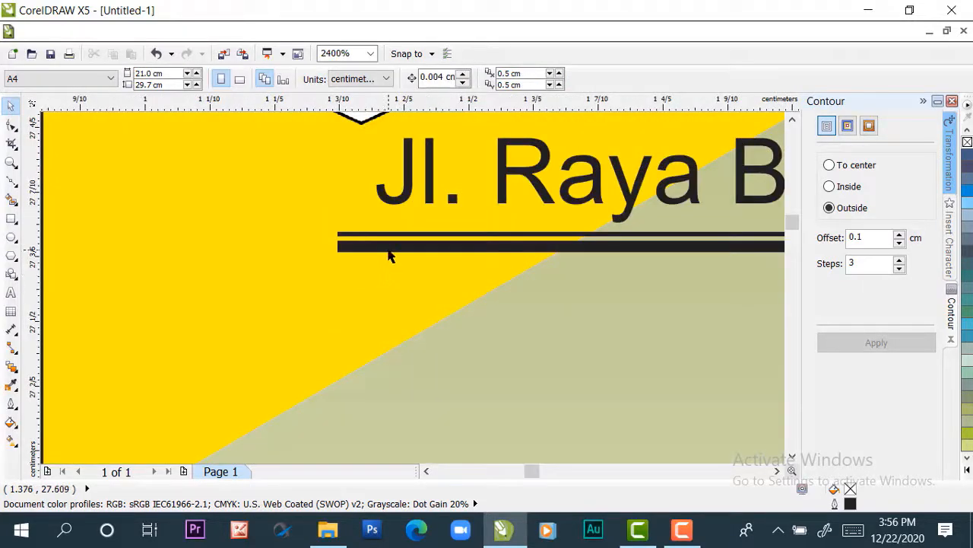
click(388, 251)
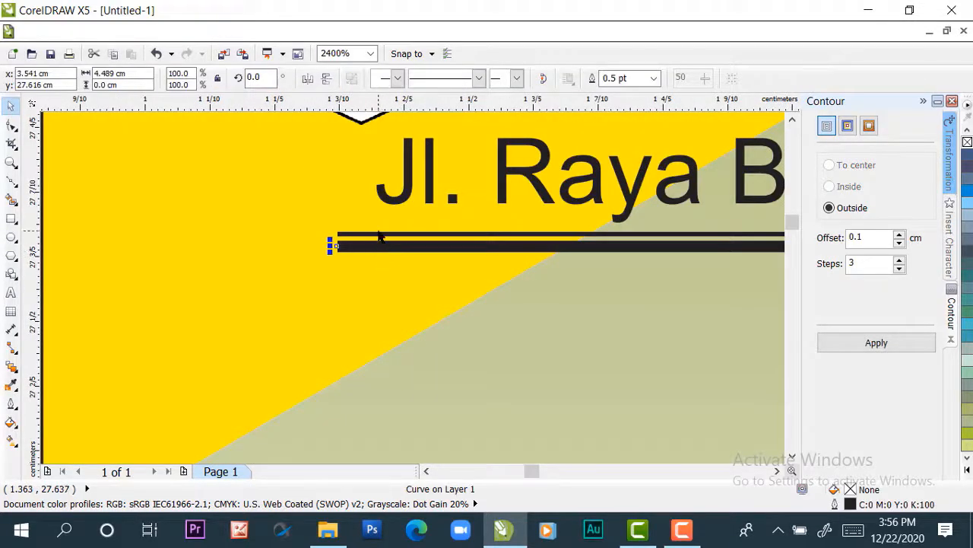
shift+click(381, 238)
scroll(378, 242, down, 3)
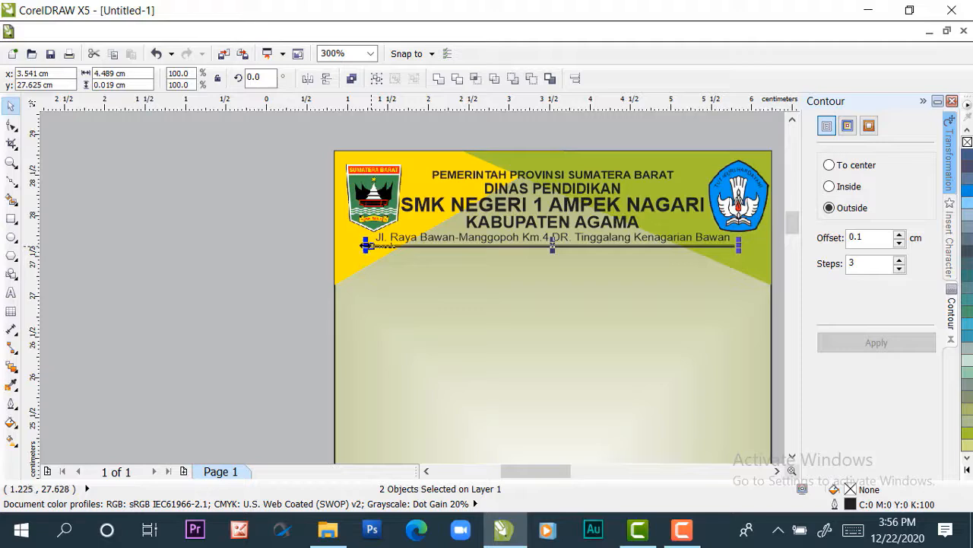
drag(364, 245, 345, 247)
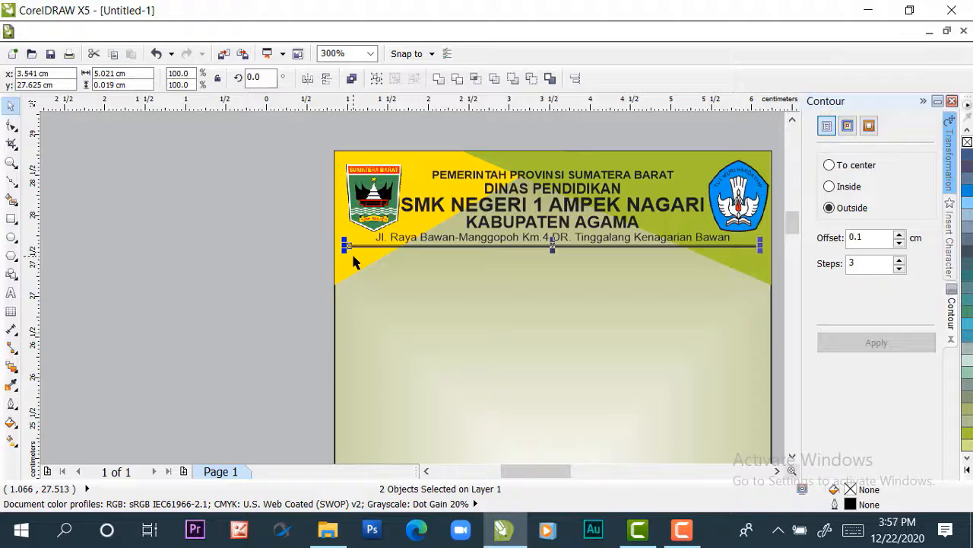
Centre the large 21 × 29.7 cm grey background rectangle on the page
scroll(548, 236, up, 2)
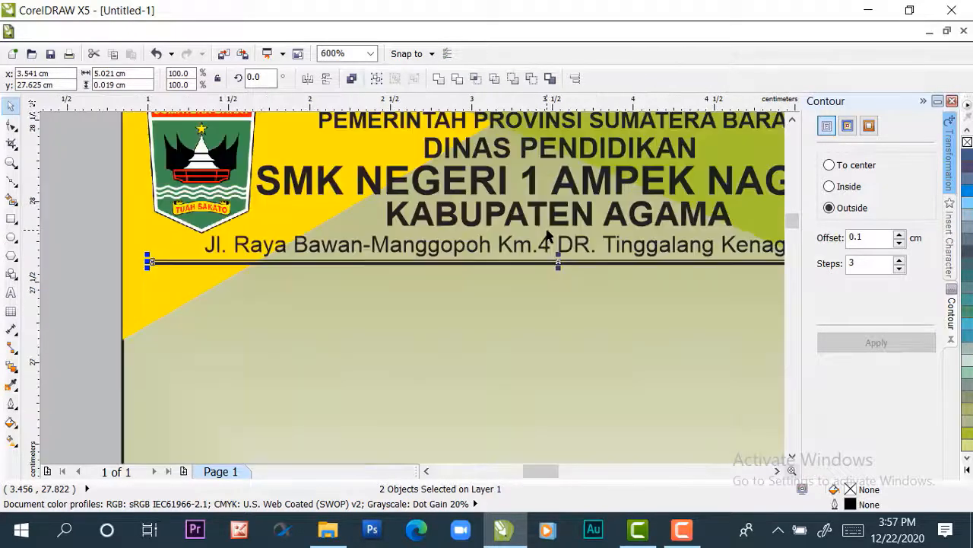
scroll(548, 236, down, 2)
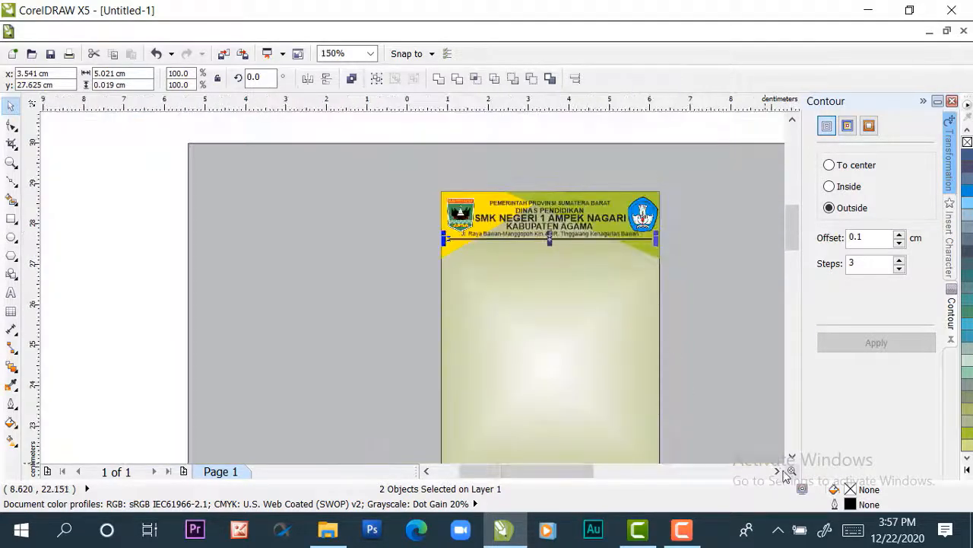
click(777, 471)
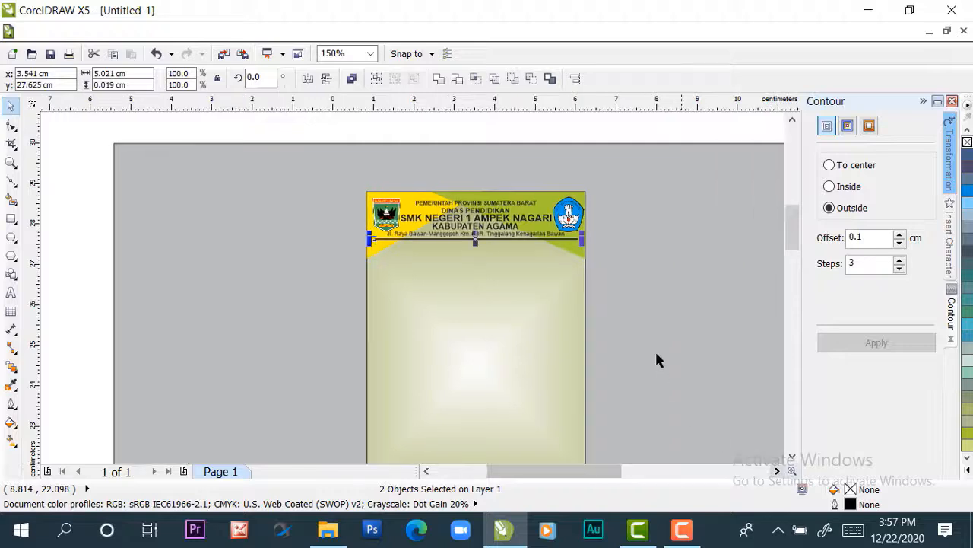
click(600, 120)
scroll(594, 202, up, 1)
scroll(571, 242, down, 2)
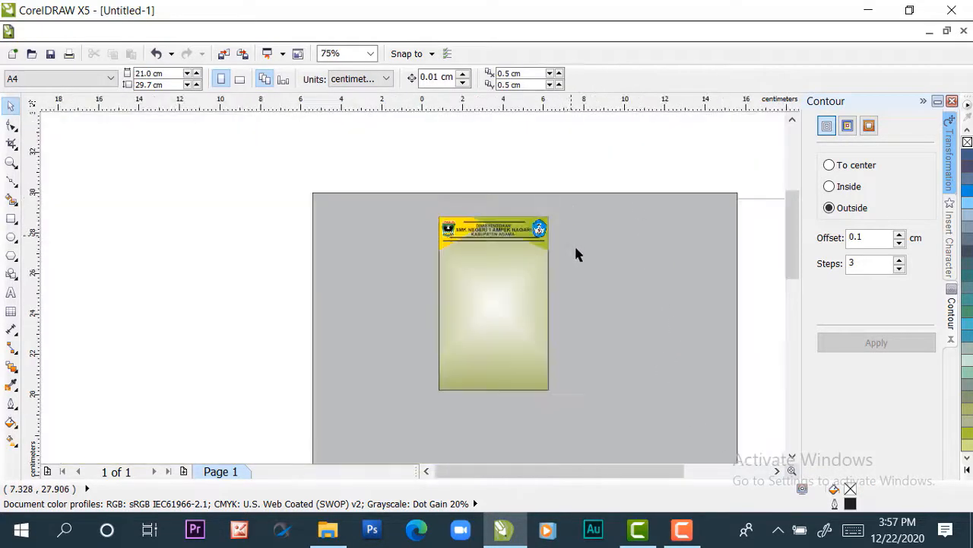
click(600, 299)
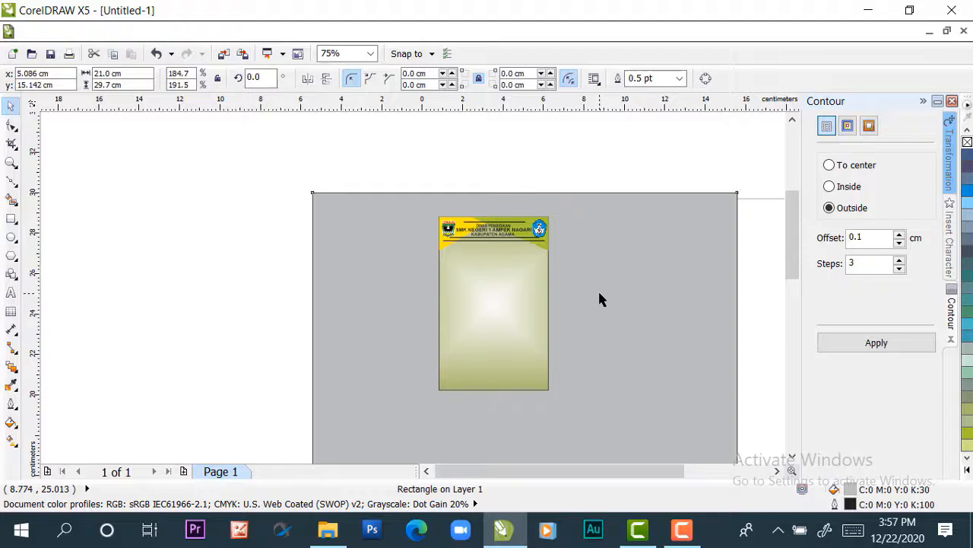
key(p)
Add the artistic text "SISWA PRAKERIN" on the empty area beside the card
scroll(477, 239, up, 2)
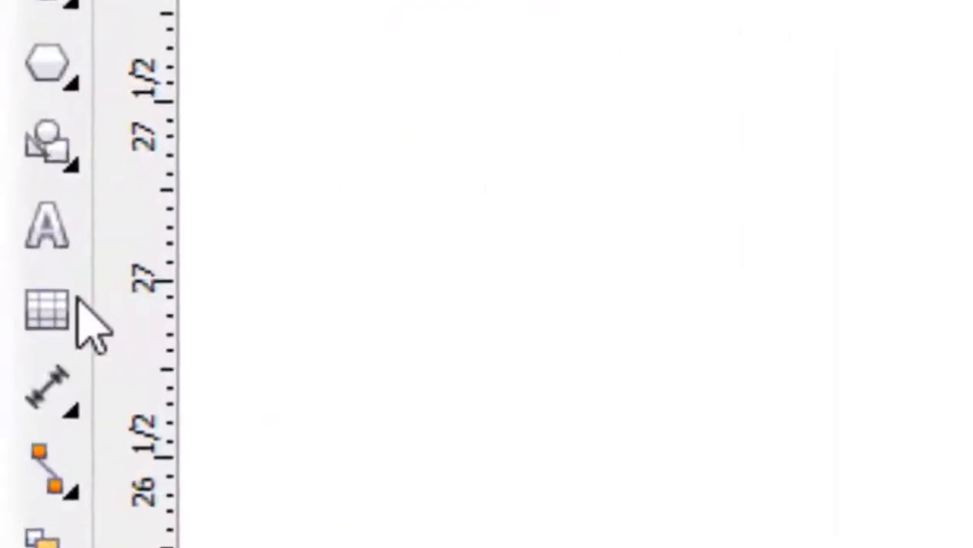
click(46, 243)
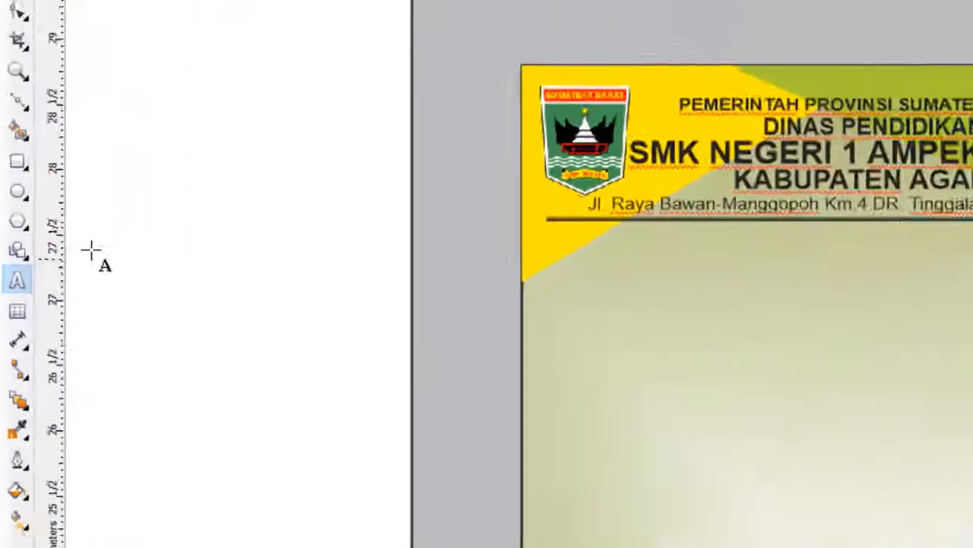
click(97, 228)
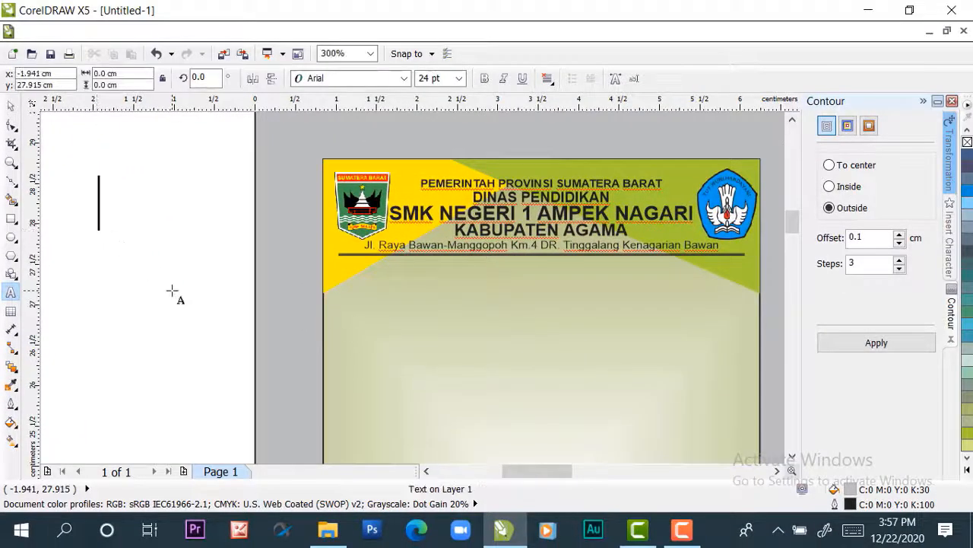
text(SISWA)
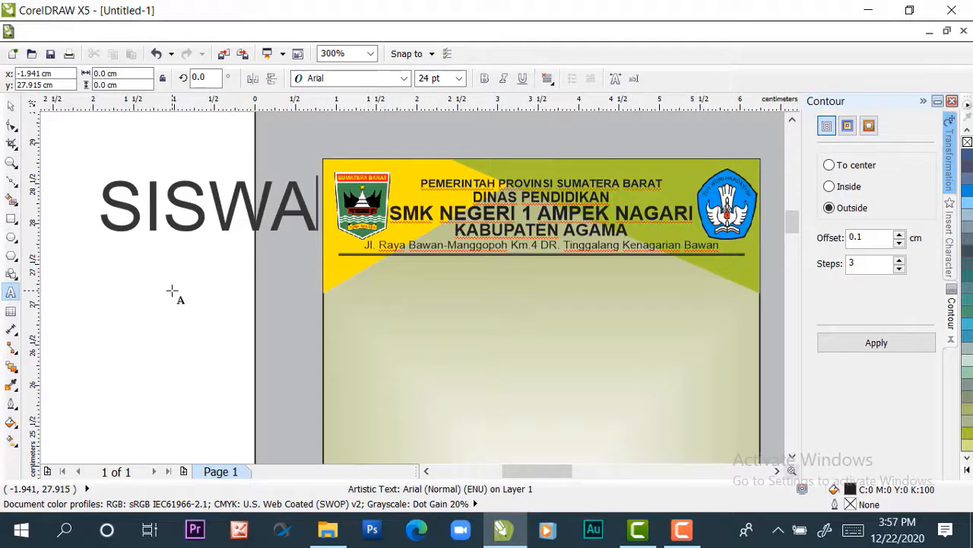
text( PRA)
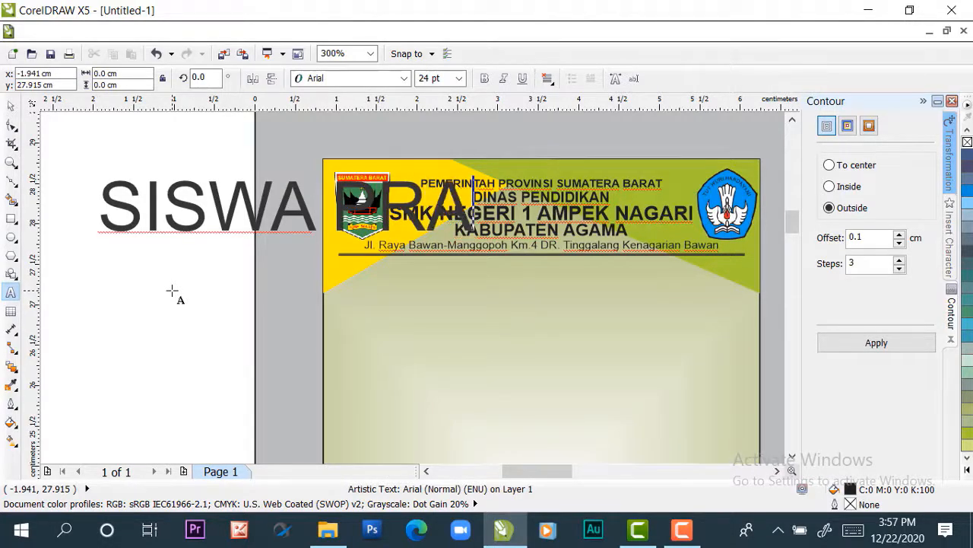
text(KE)
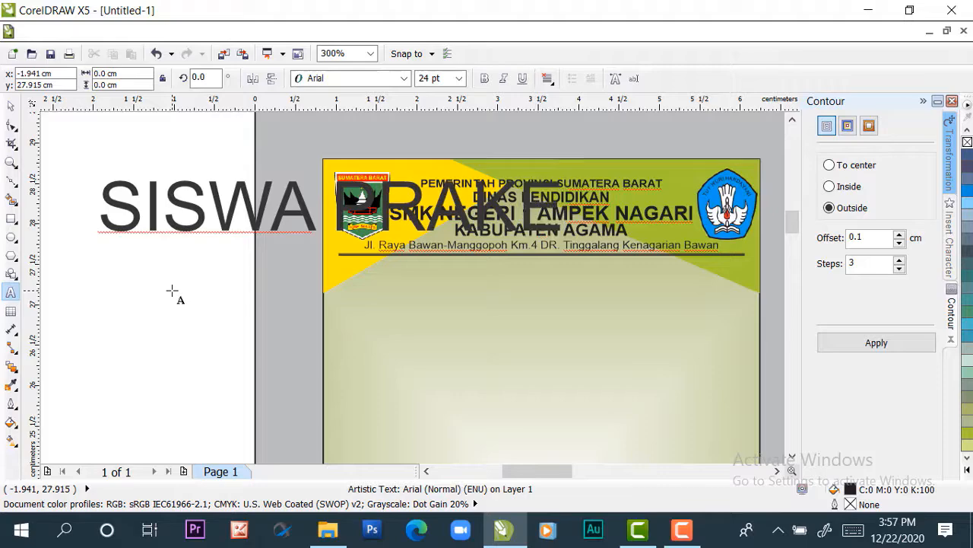
text(RIN)
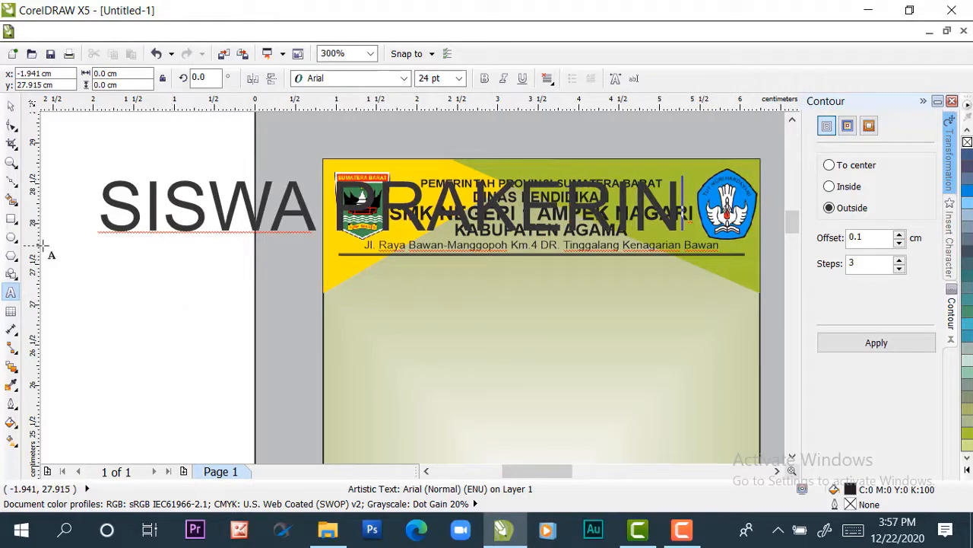
Format the "SISWA PRAKERIN" text as 6 pt bold
click(11, 105)
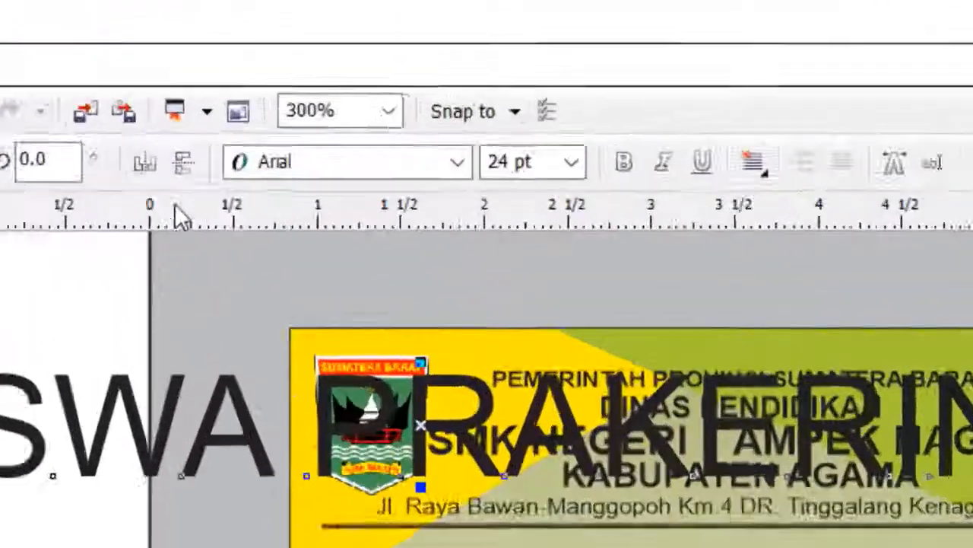
click(571, 162)
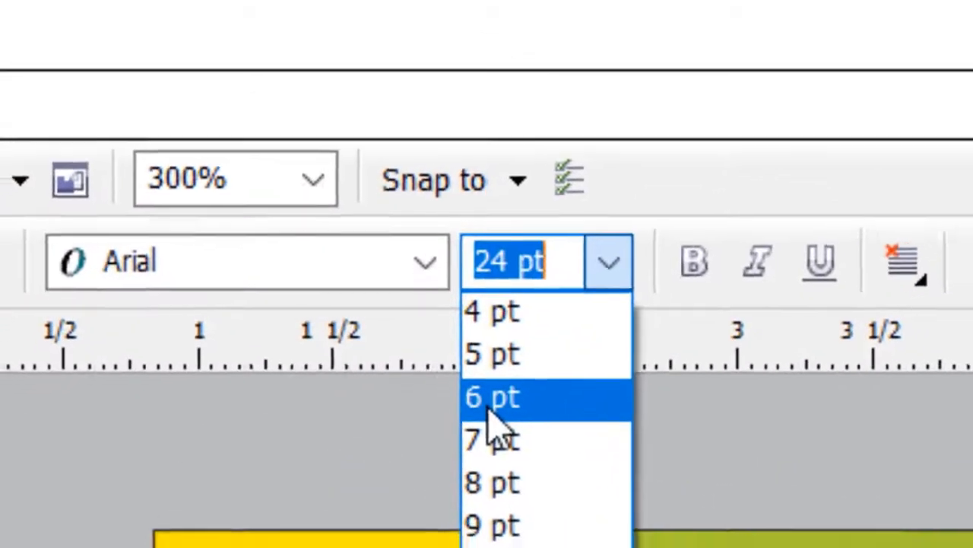
click(466, 190)
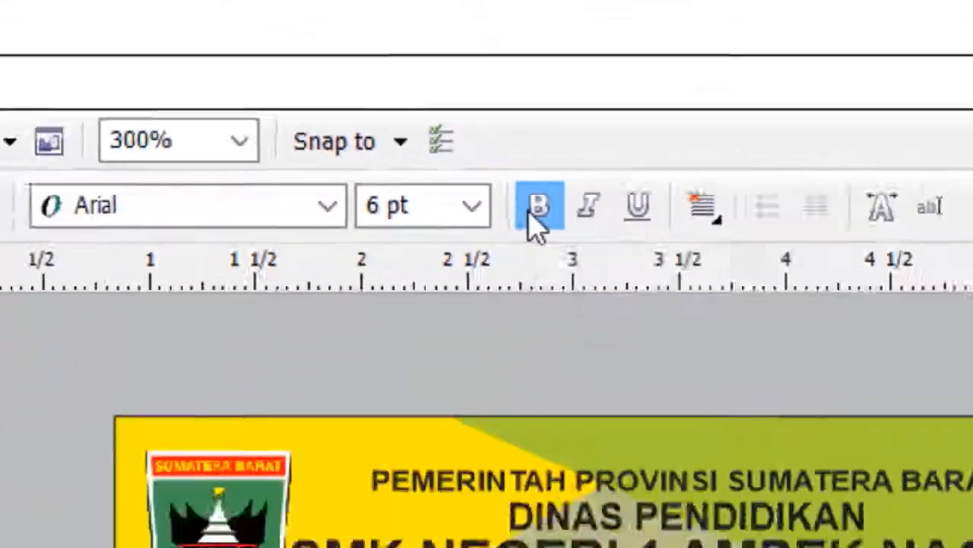
click(530, 213)
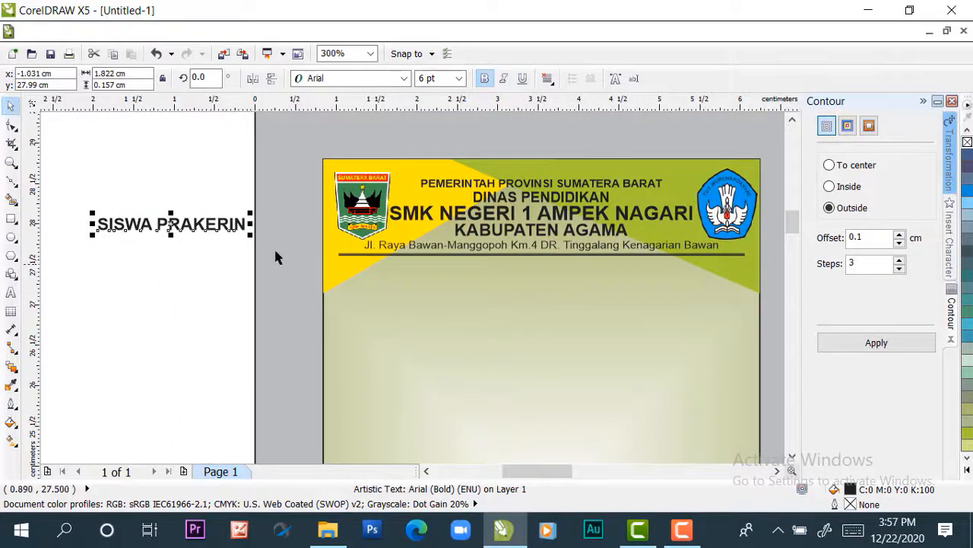
click(180, 182)
Align the "SISWA PRAKERIN" text to the card rectangle, centred horizontally and flush with its top edge
click(171, 227)
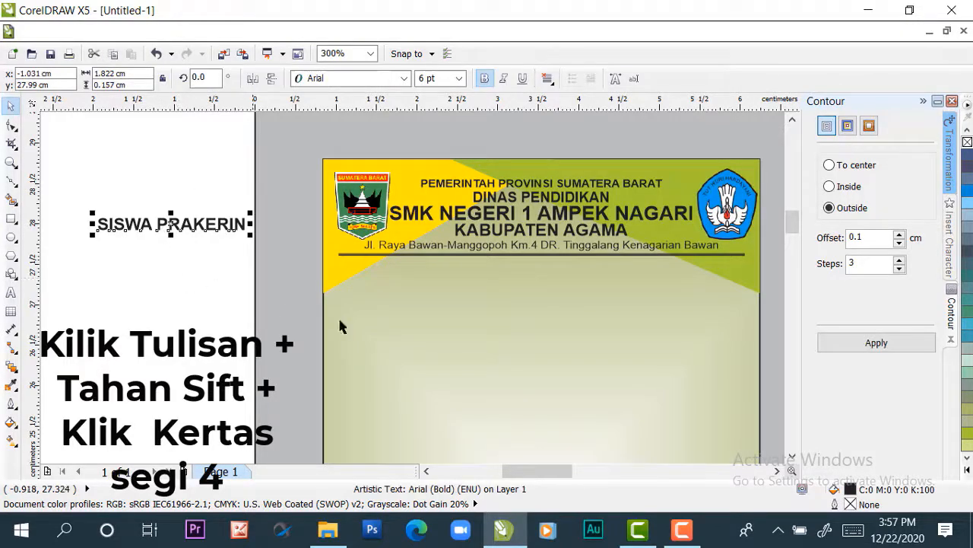
shift+click(527, 334)
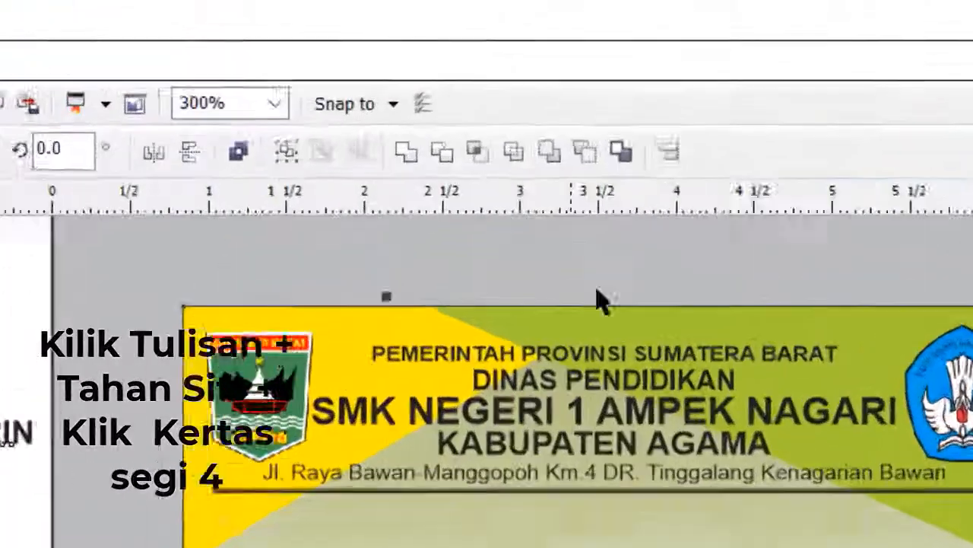
click(669, 152)
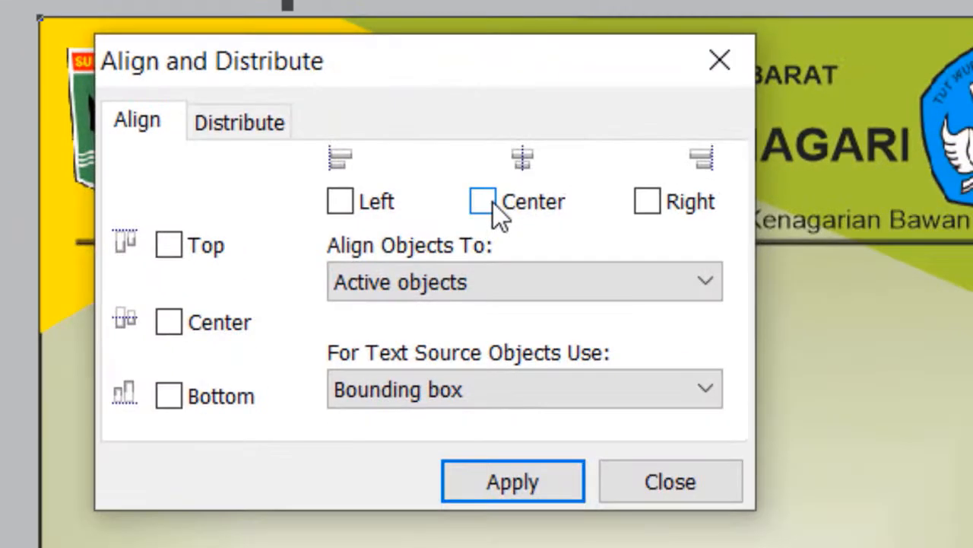
click(484, 201)
click(505, 491)
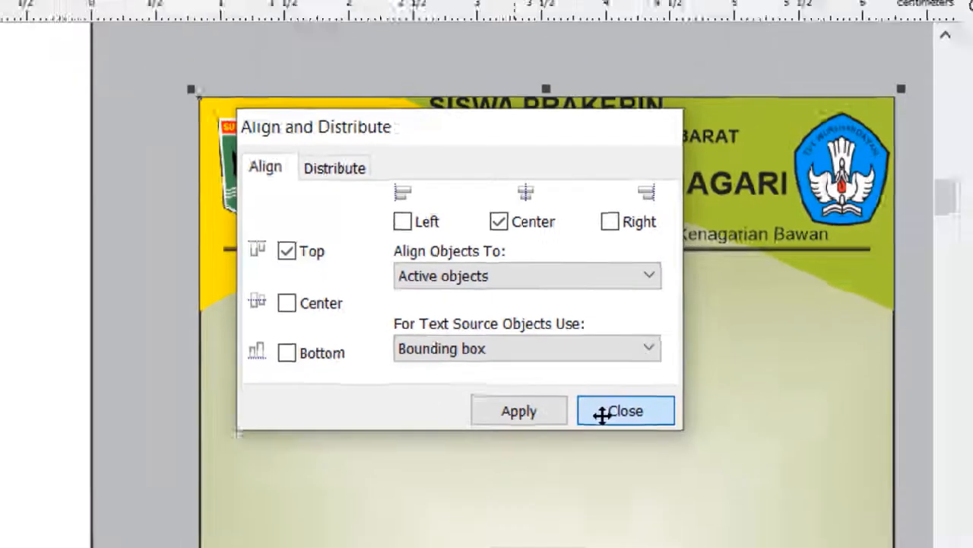
click(642, 498)
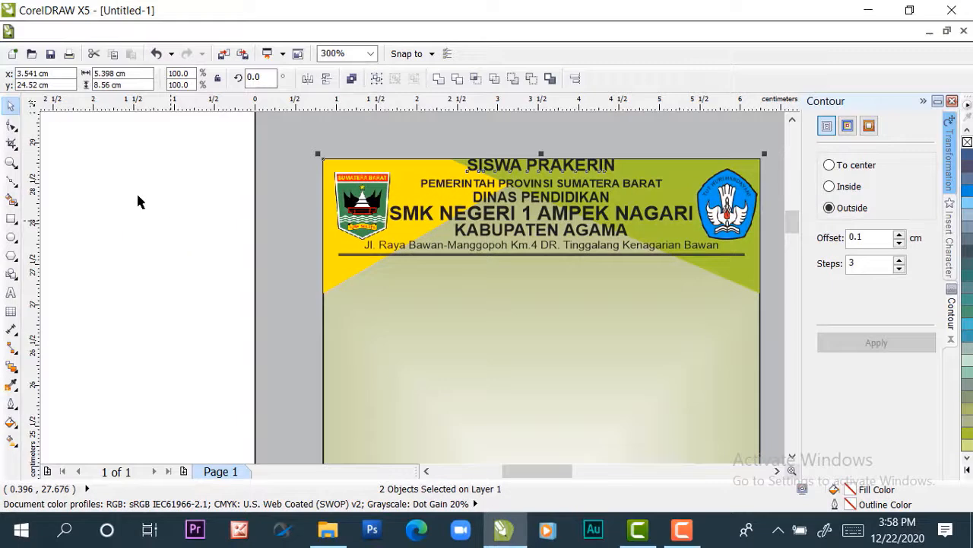
Move the "SISWA PRAKERIN" text straight down to just below the double divider line, at about y 27.345 cm
click(95, 181)
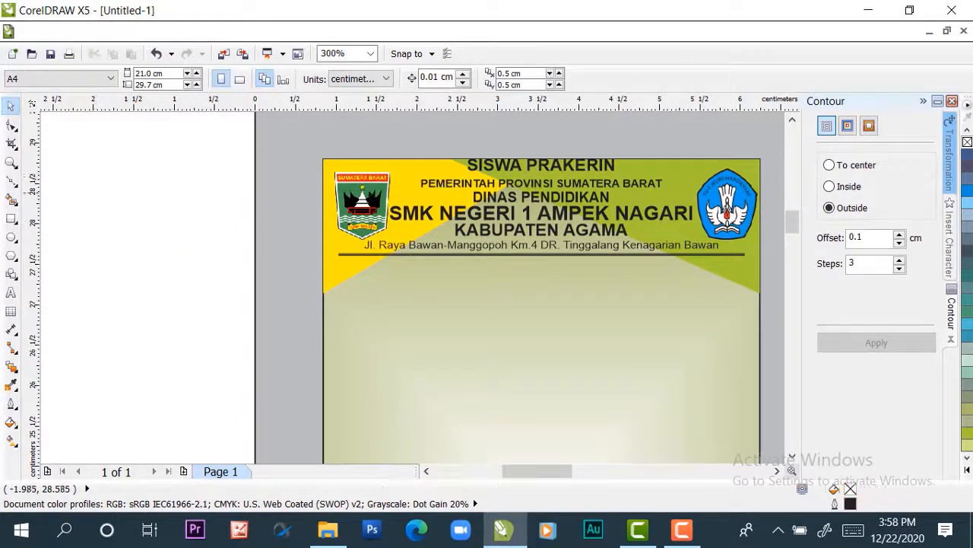
click(502, 171)
drag(503, 169, 507, 276)
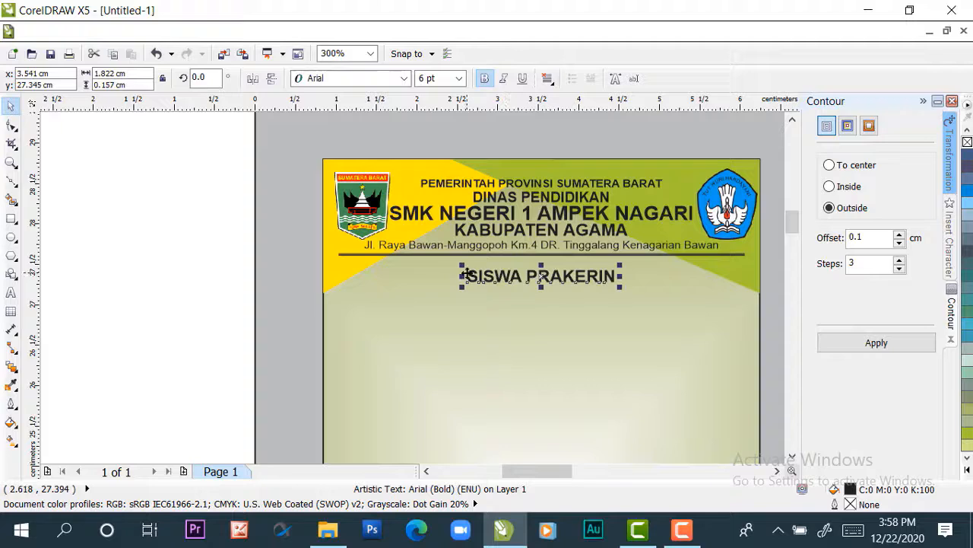
Draw an unfilled upright rectangle about 1.46 × 1.98 cm on the empty area beside the card
scroll(456, 283, down, 2)
drag(793, 239, 790, 252)
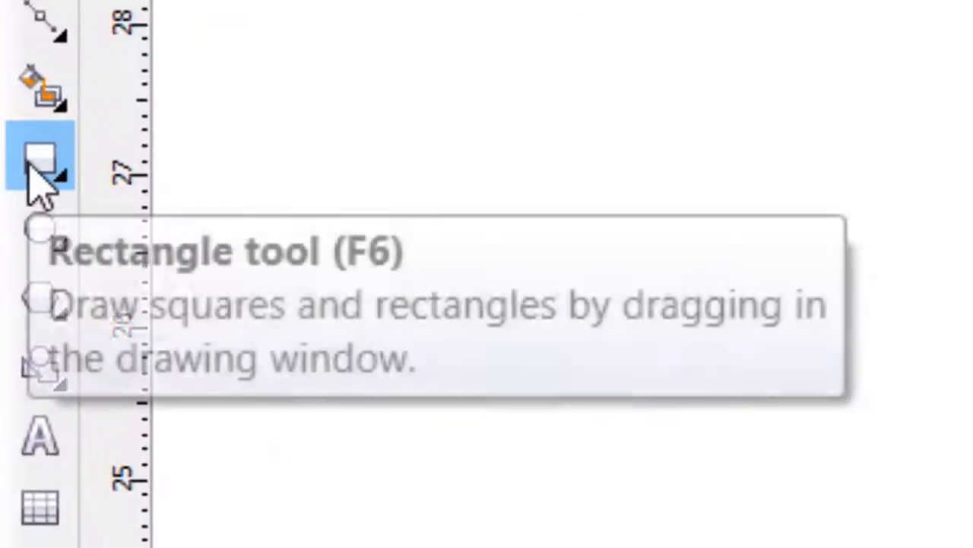
click(31, 163)
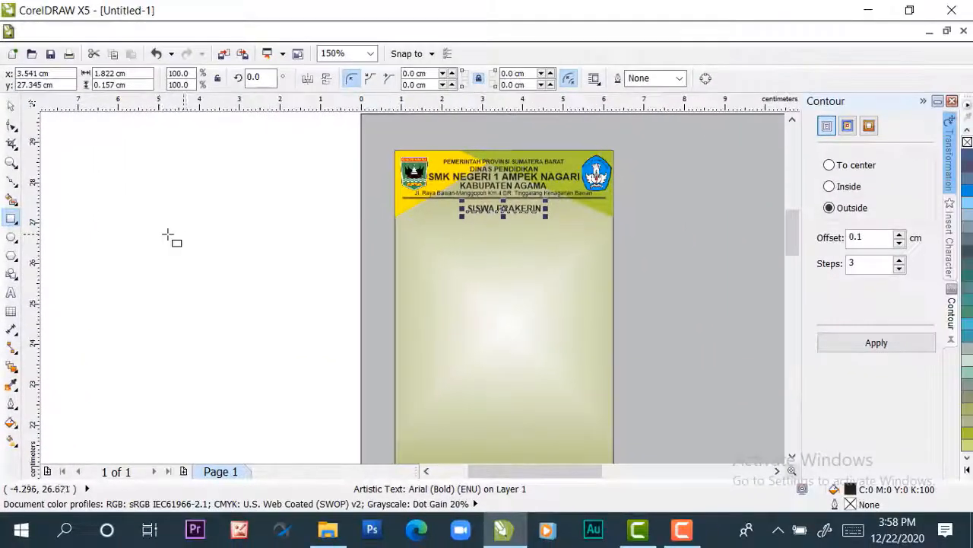
drag(158, 234, 218, 314)
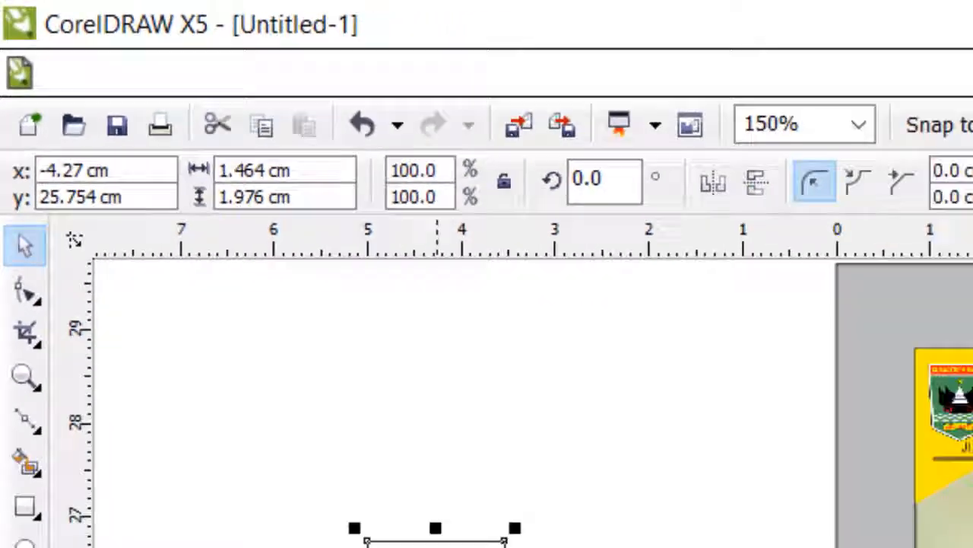
drag(190, 270, 165, 248)
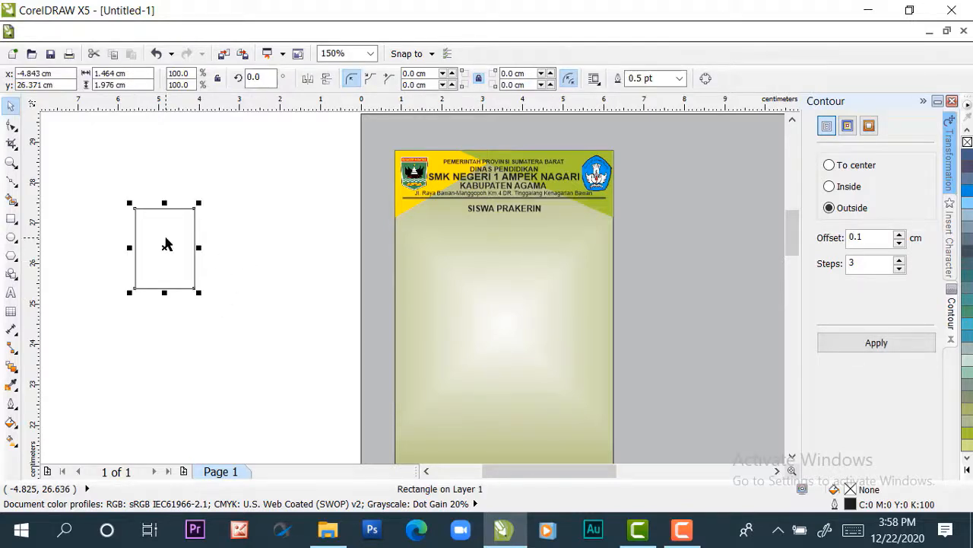
Align the small rectangle to the card rectangle, centred both horizontally and vertically
click(490, 301)
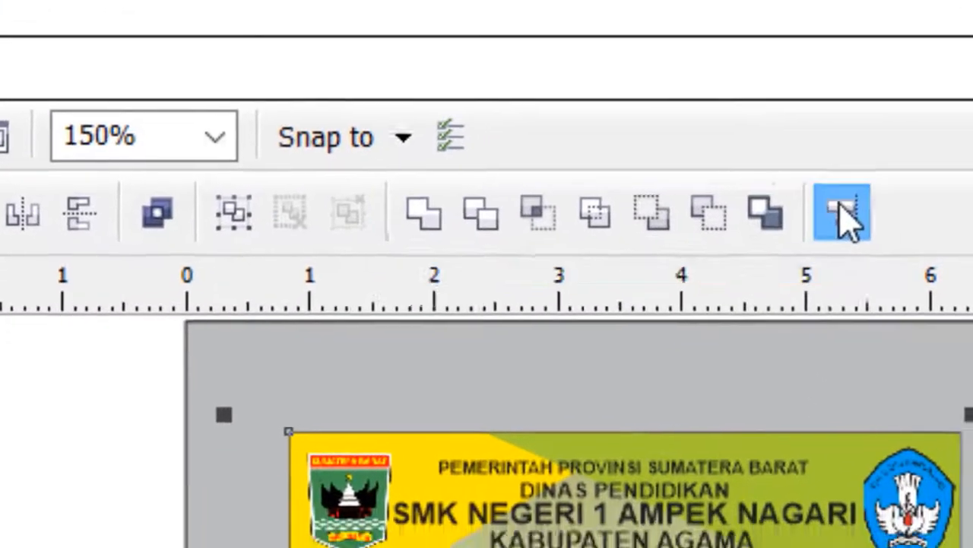
click(861, 245)
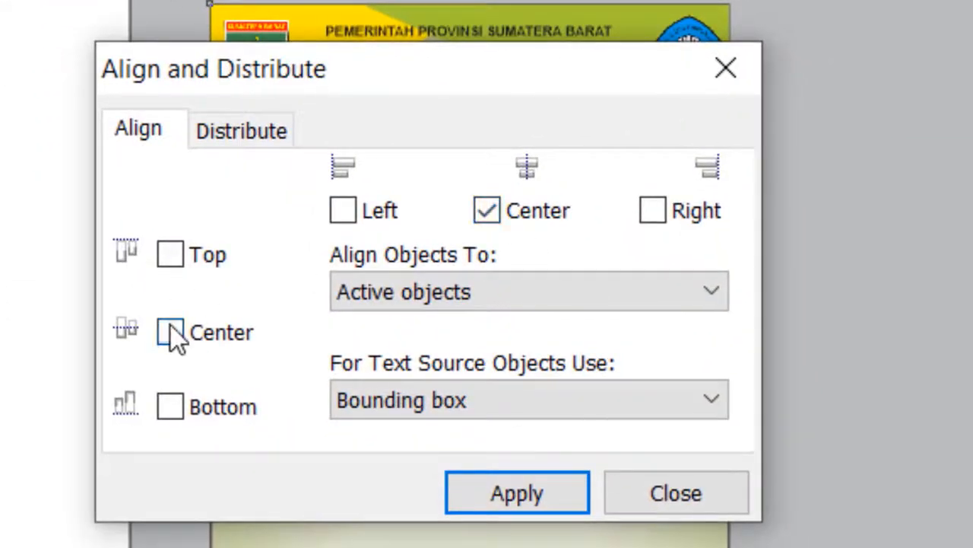
click(170, 332)
click(472, 504)
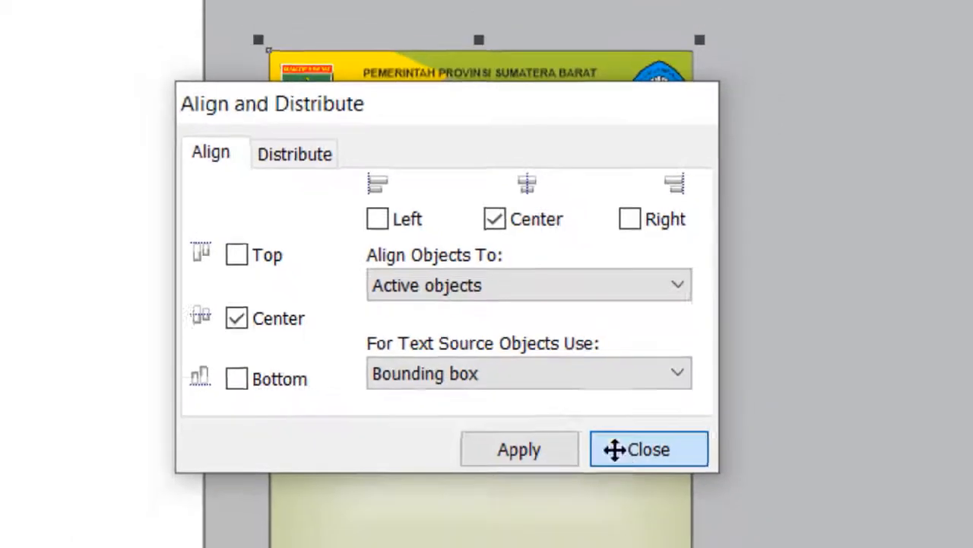
click(635, 490)
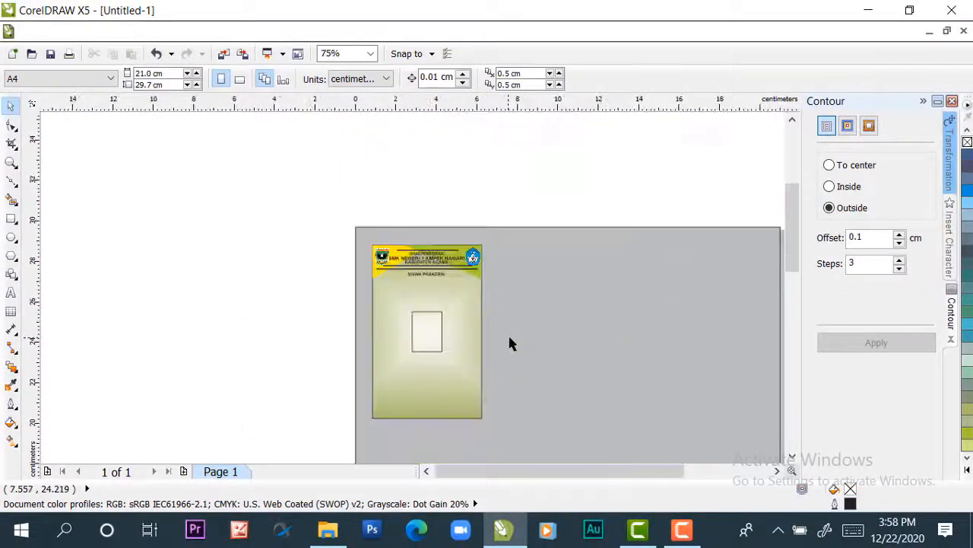
Move the small rectangle up within the card to about y 25.189 cm, below the "SISWA PRAKERIN" title
scroll(458, 340, up, 1)
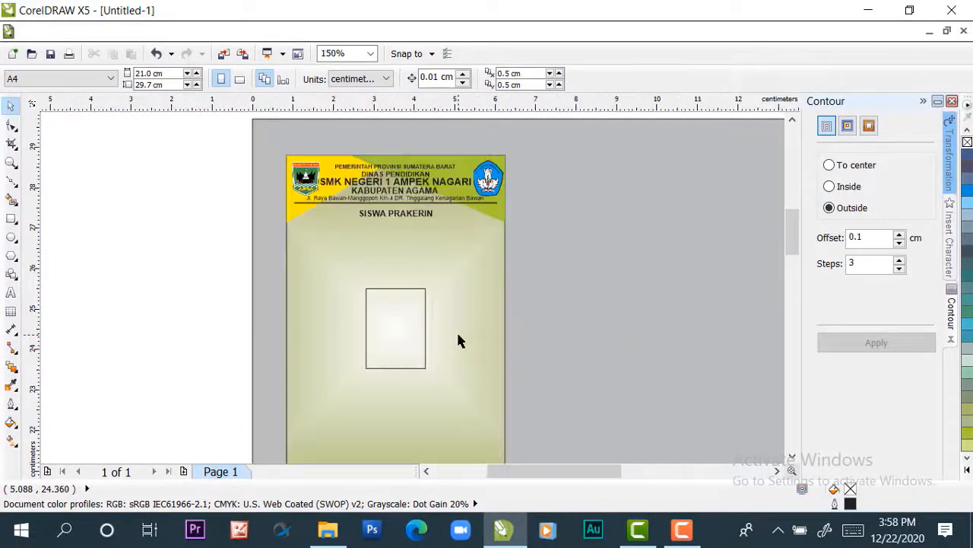
click(397, 327)
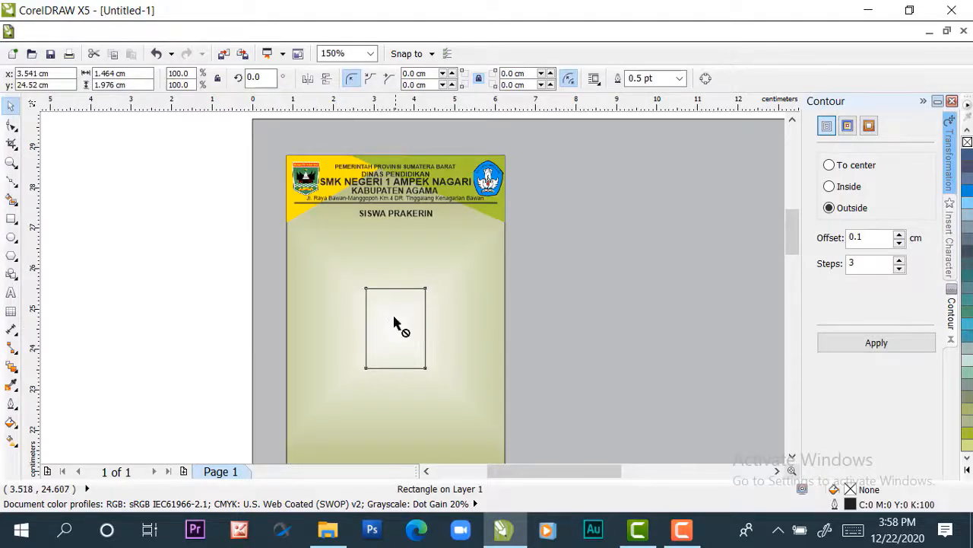
drag(394, 322, 395, 299)
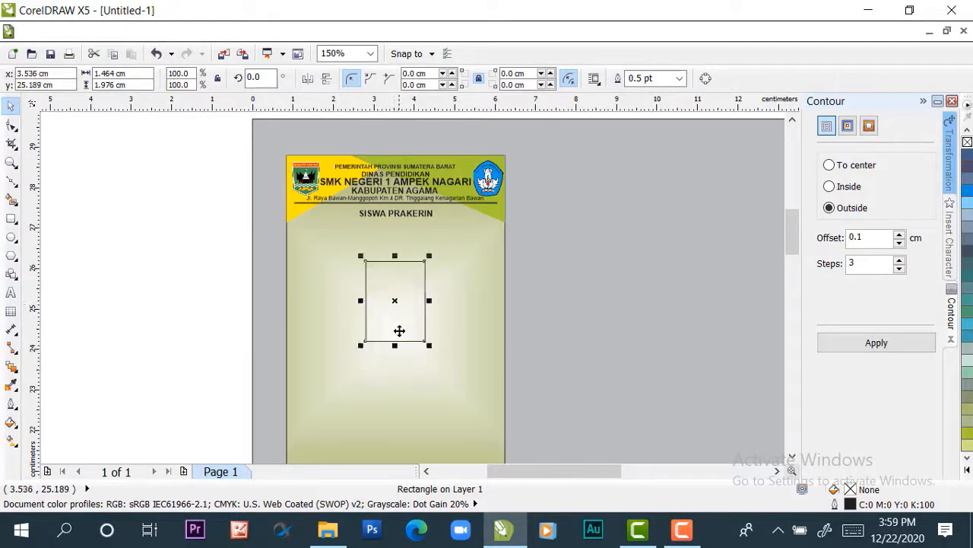
click(216, 320)
Draw an ellipse about 2.08 × 2.26 cm on the empty area beside the card
scroll(461, 324, down, 1)
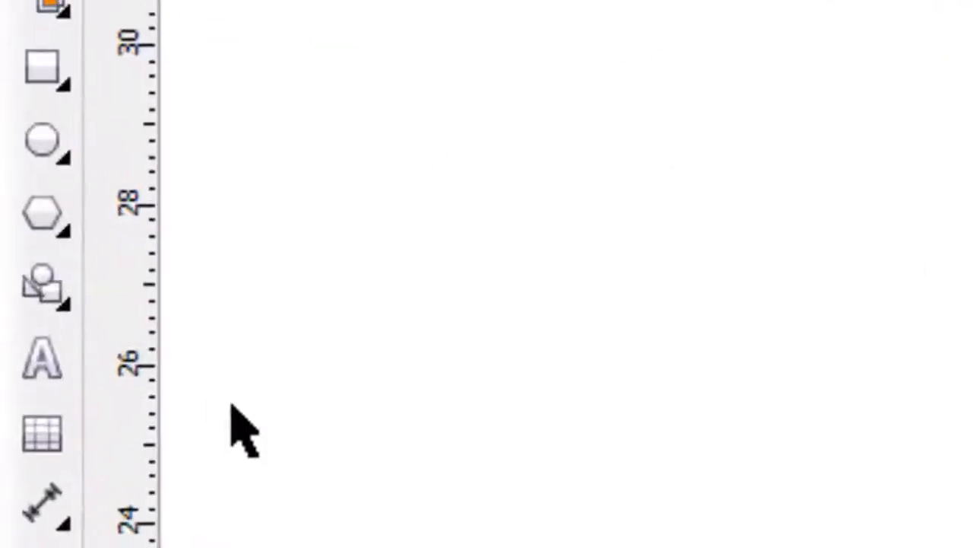
click(28, 131)
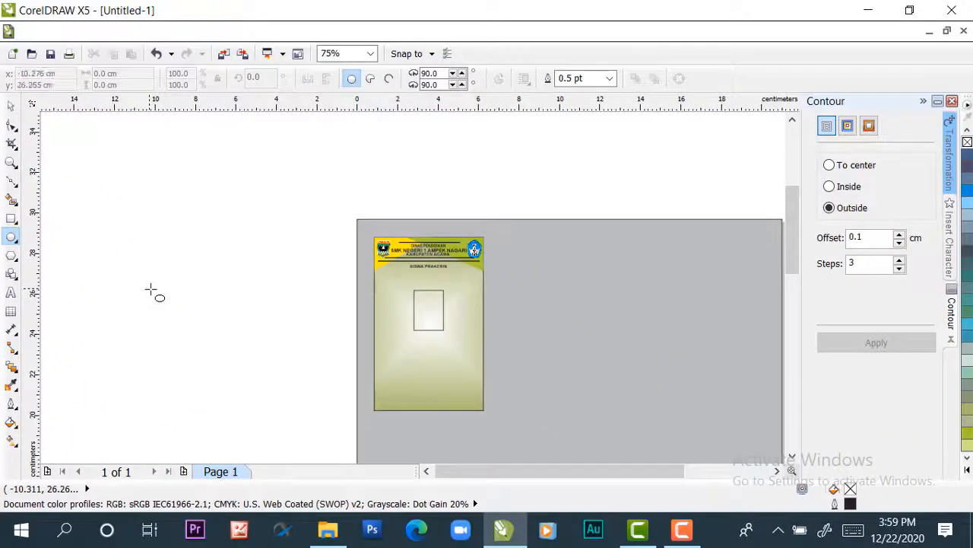
drag(151, 290, 198, 359)
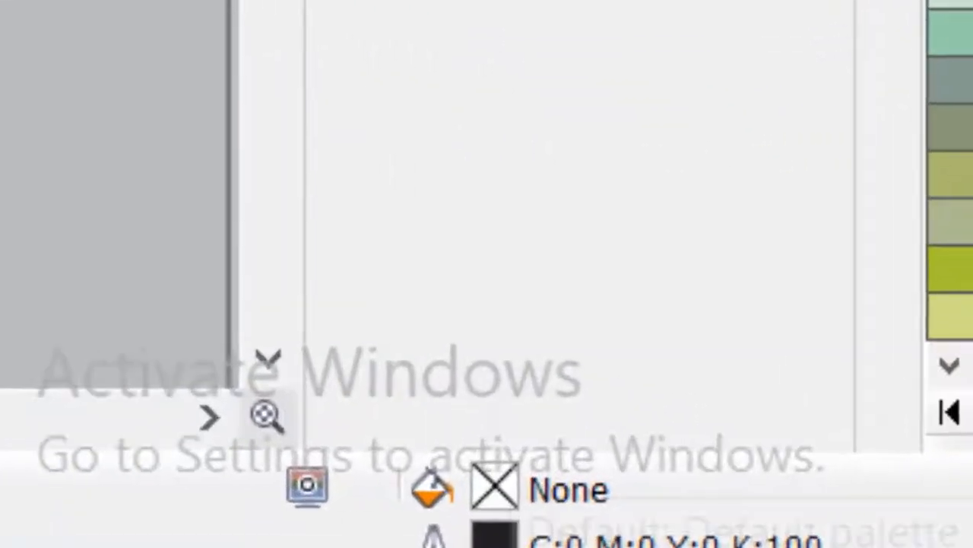
Fill the ellipse with pale yellow C:0 M:0 Y:40 K:0
click(968, 469)
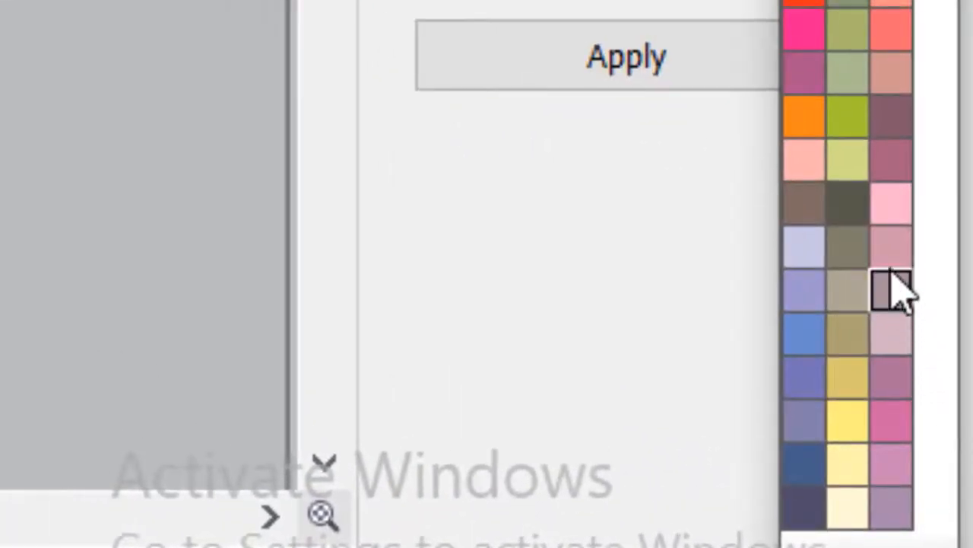
click(851, 414)
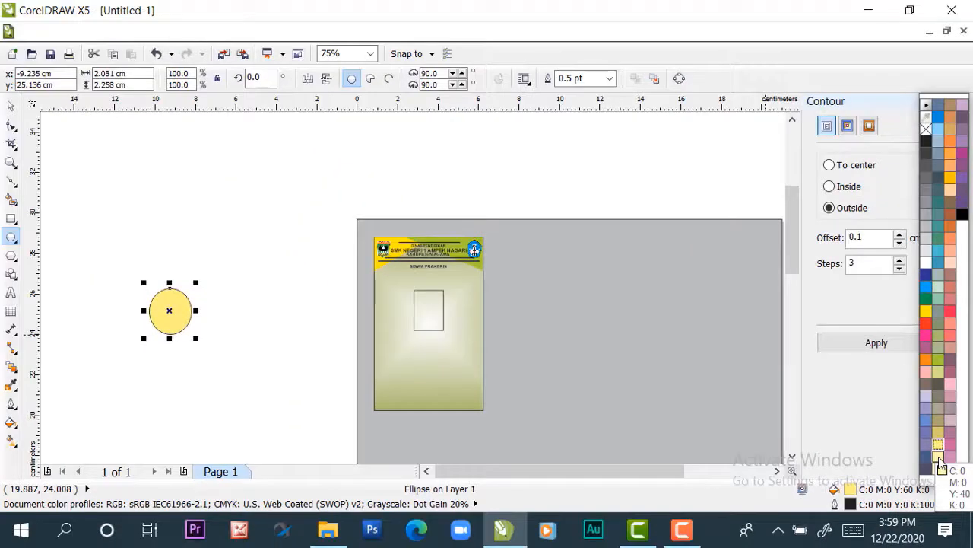
click(939, 459)
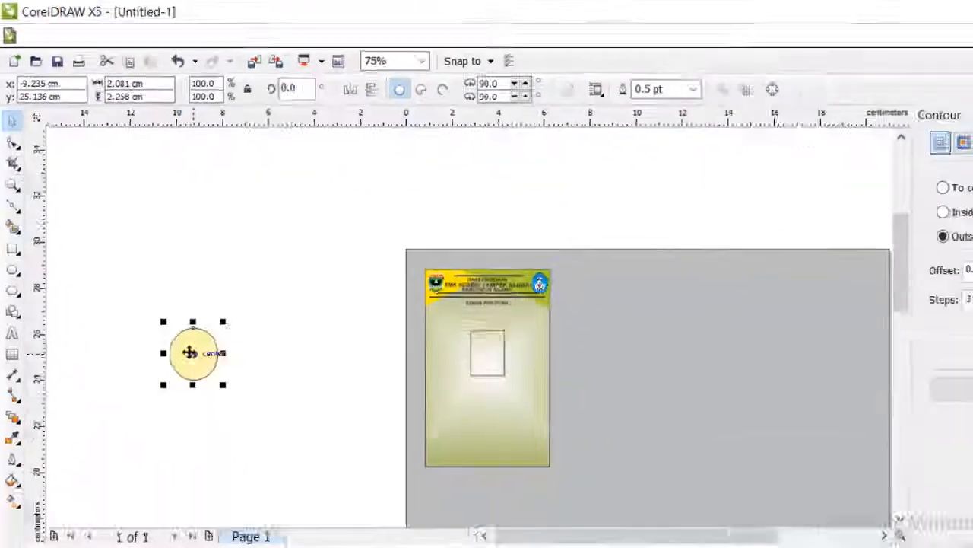
Move the pale yellow ellipse onto the lower right of the card, at about x 4.964, y 22.632 cm
drag(194, 353, 520, 420)
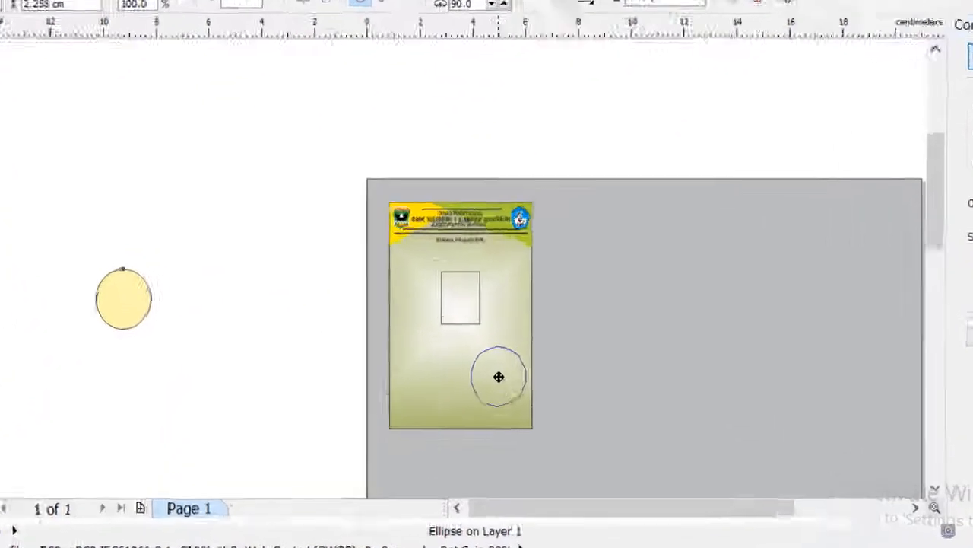
drag(498, 376, 501, 373)
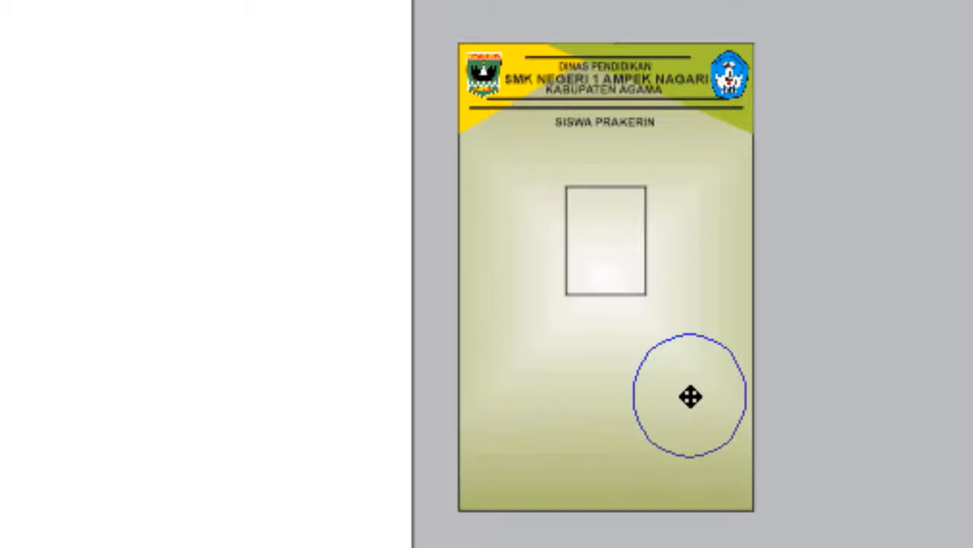
drag(690, 396, 684, 380)
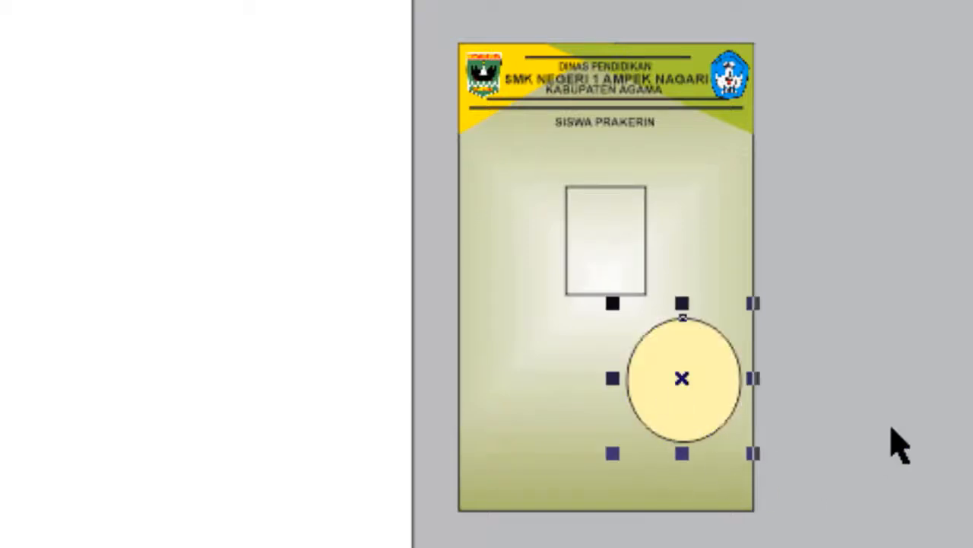
Remove the outline from the pale yellow ellipse
scroll(659, 372, up, 2)
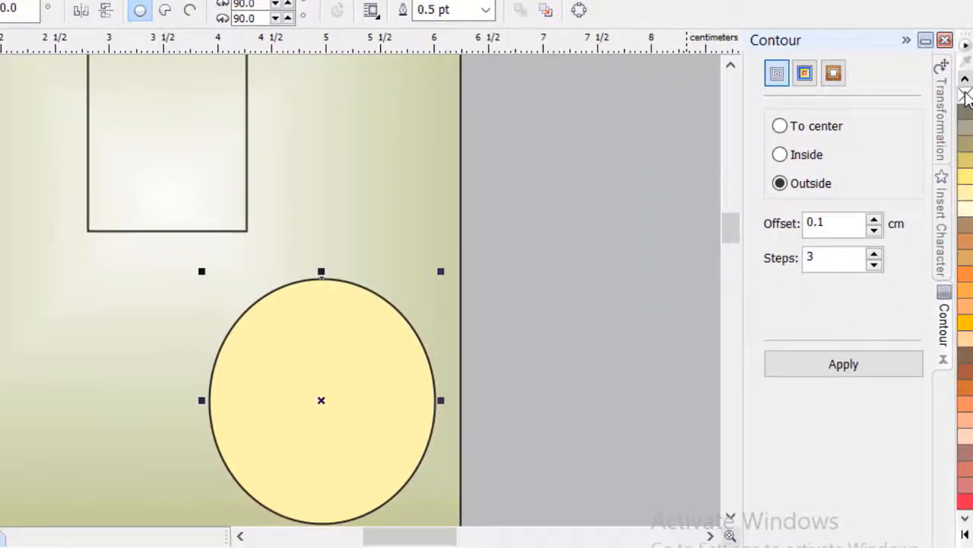
right_click(965, 95)
scroll(469, 354, down, 2)
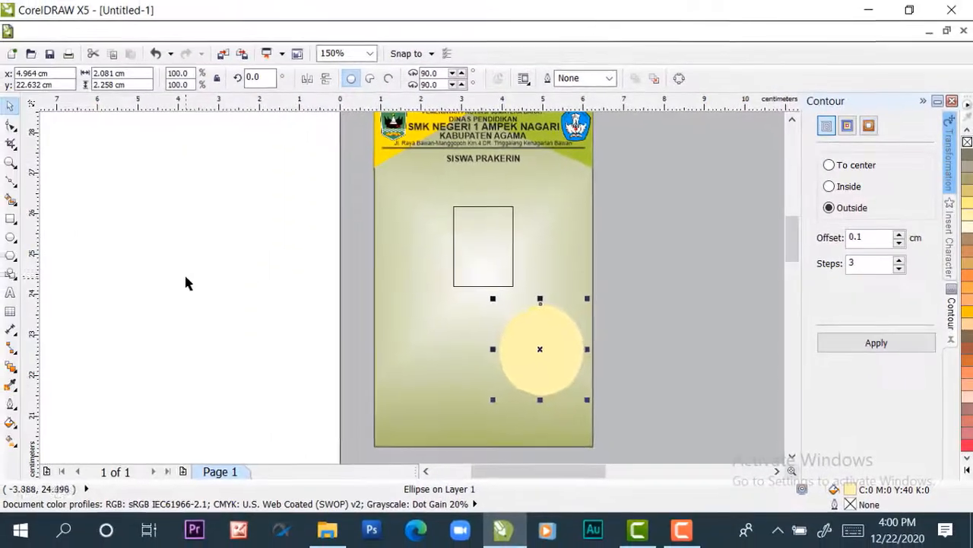
Duplicate the pale yellow ellipse so the copy overlaps the original's lower-left side
click(184, 275)
click(369, 387)
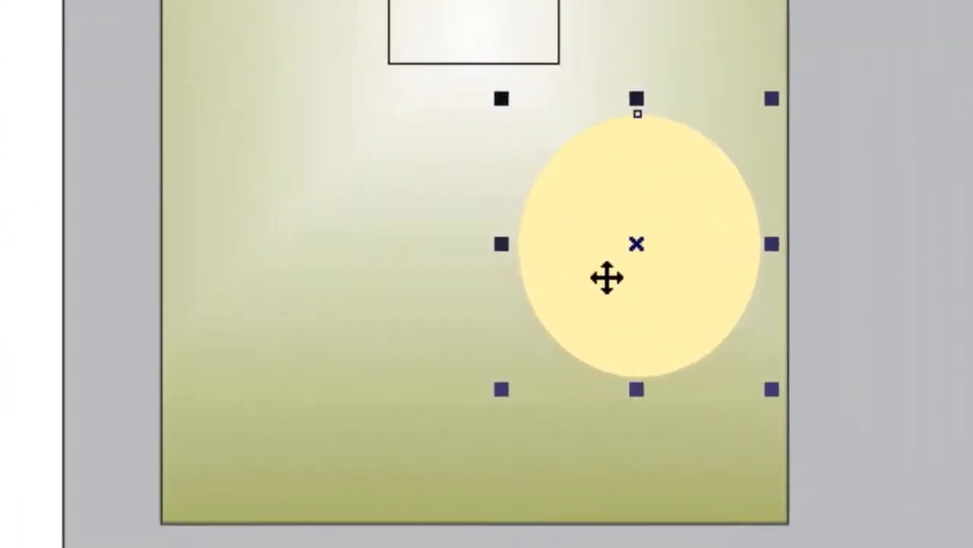
drag(554, 334, 514, 352)
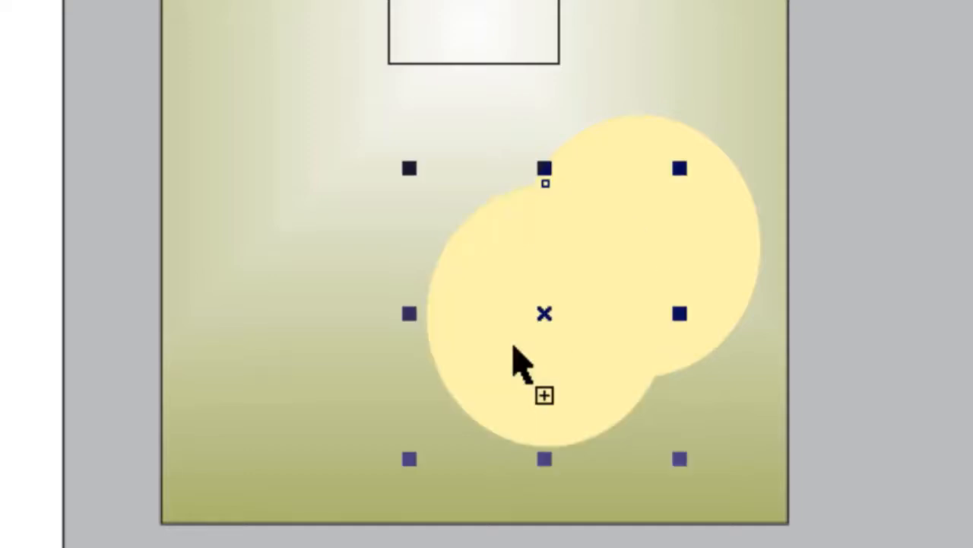
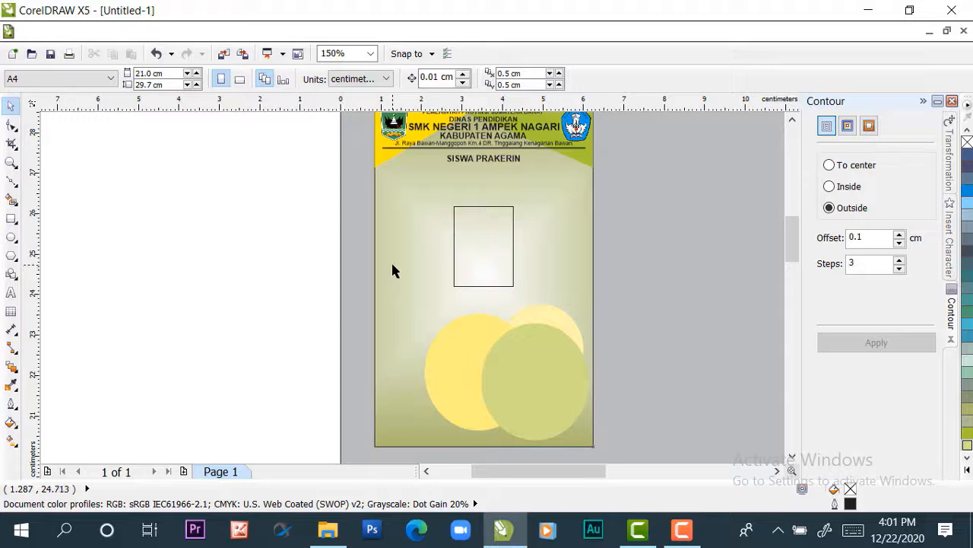
Duplicate the card's gradient background rectangle onto the empty area beside the page and set the copy's height to 0.5 cm
drag(391, 270, 104, 270)
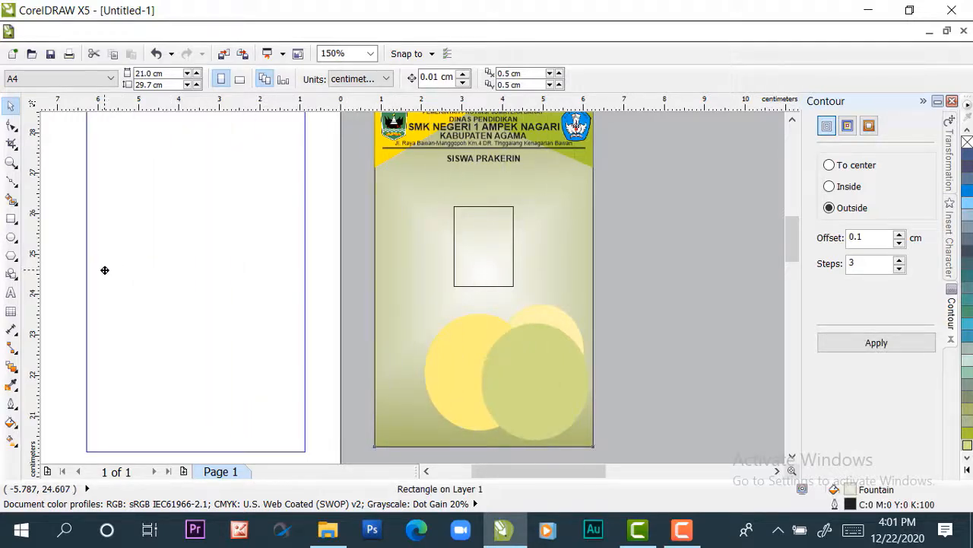
drag(104, 270, 102, 268)
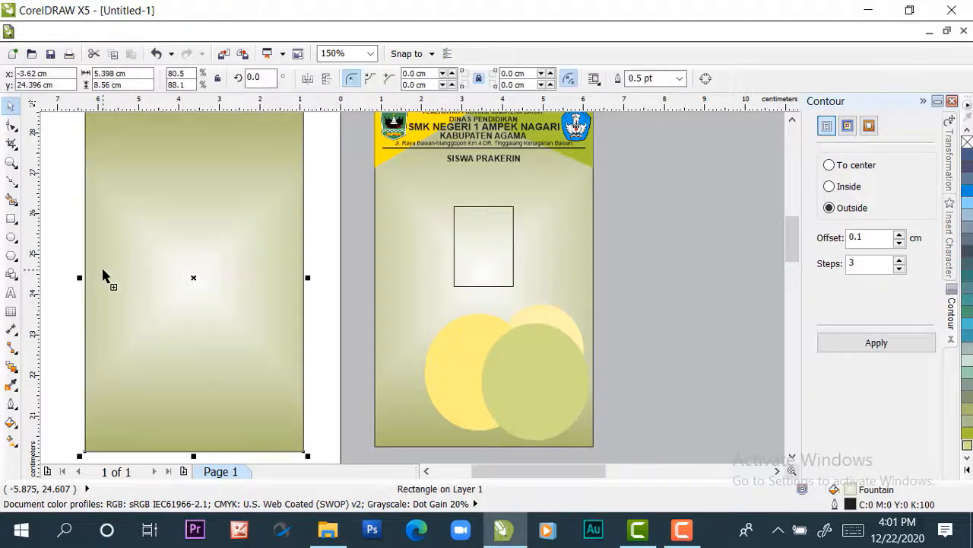
scroll(149, 271, down, 2)
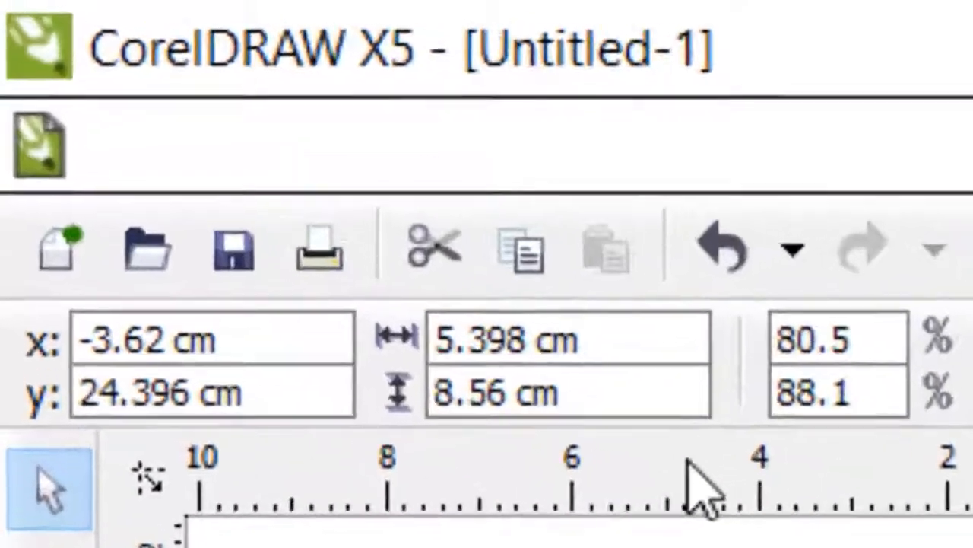
click(109, 84)
drag(513, 395, 330, 385)
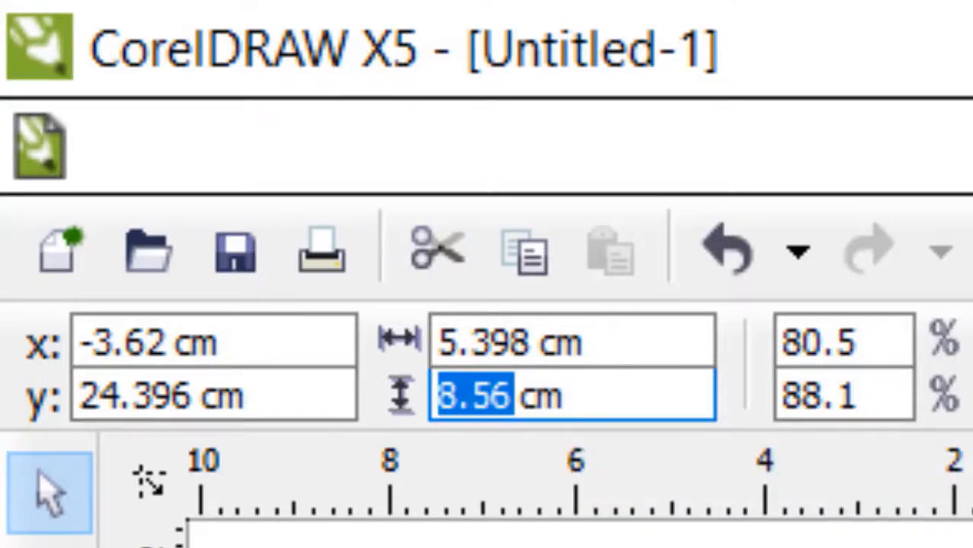
text(0.5)
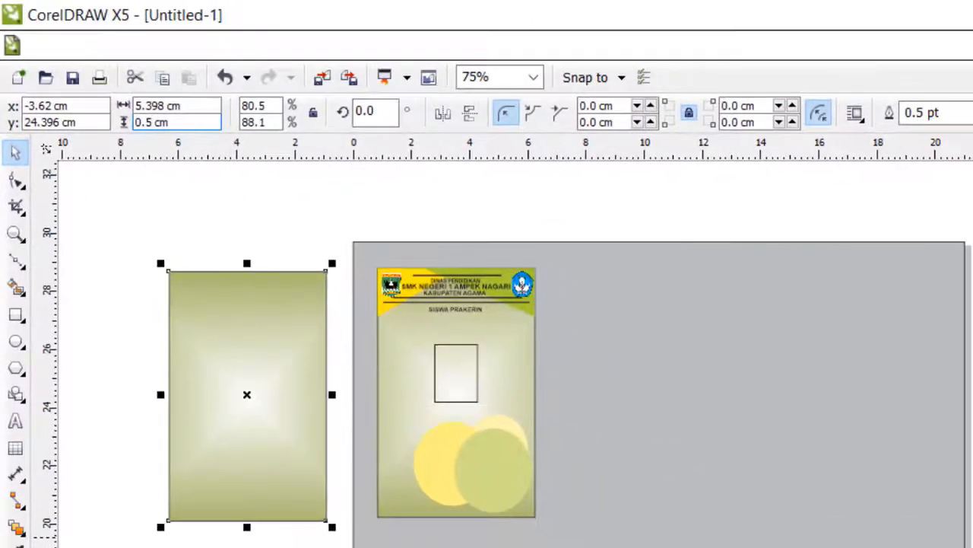
key(Return)
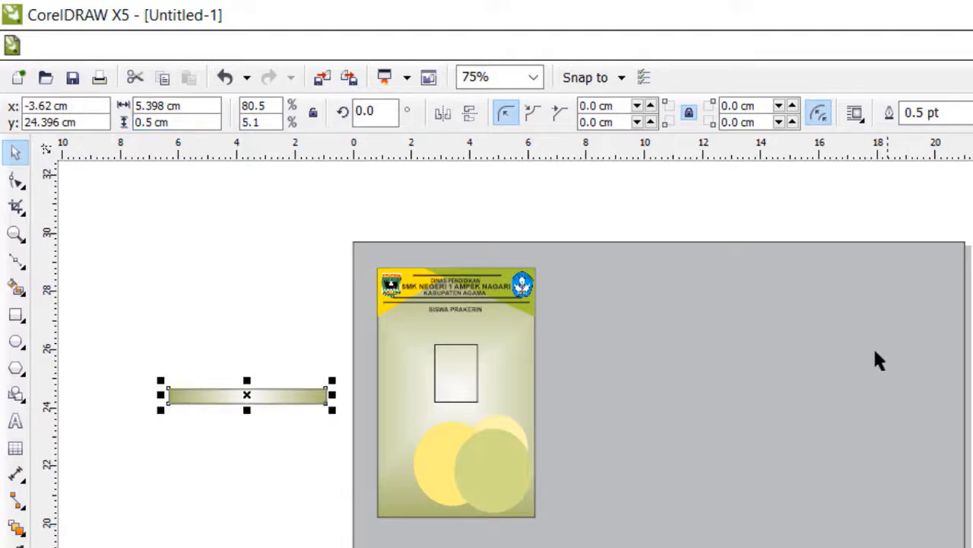
key(ctrl+F9)
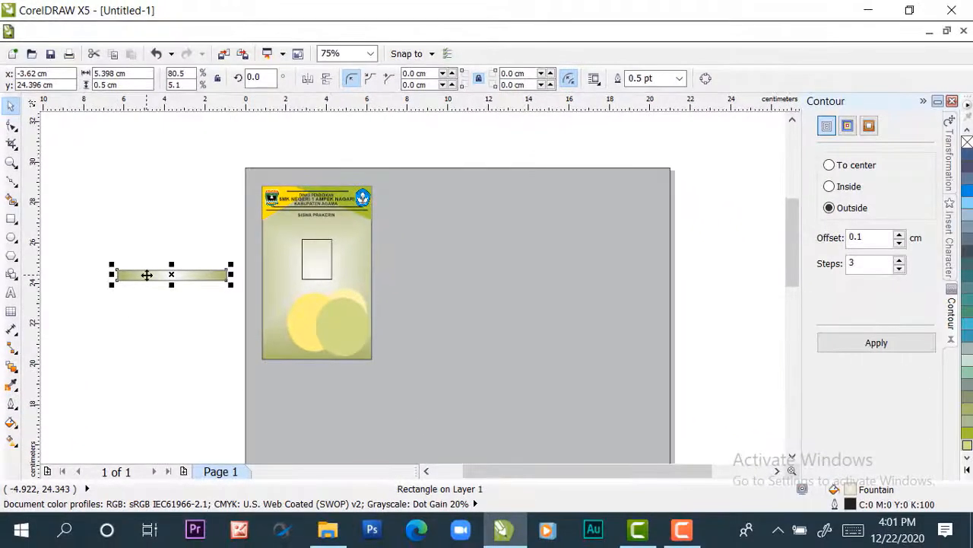
Fill the 0.5 cm strip with orange-yellow C:0 M:20 Y:100 K:0 and remove its outline
scroll(147, 275, up, 2)
scroll(174, 276, down, 1)
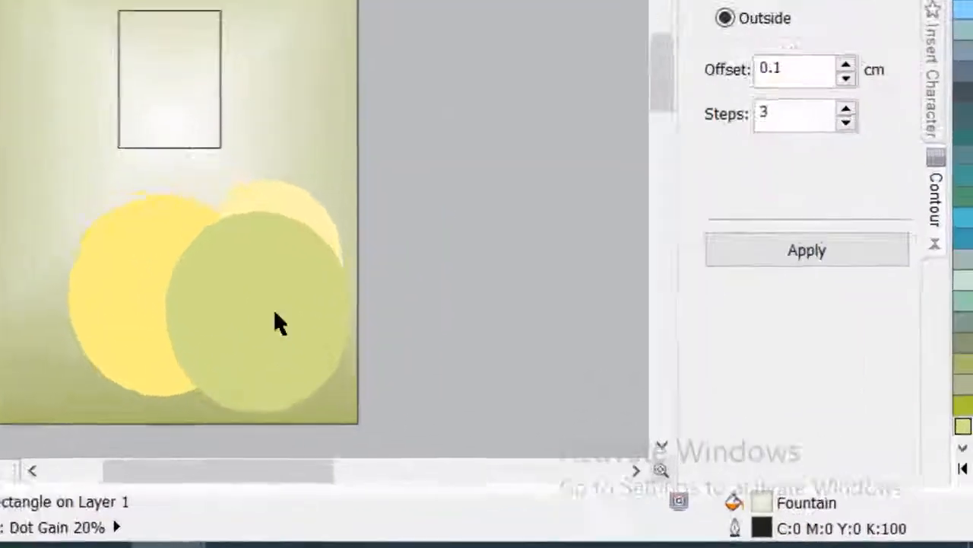
click(963, 469)
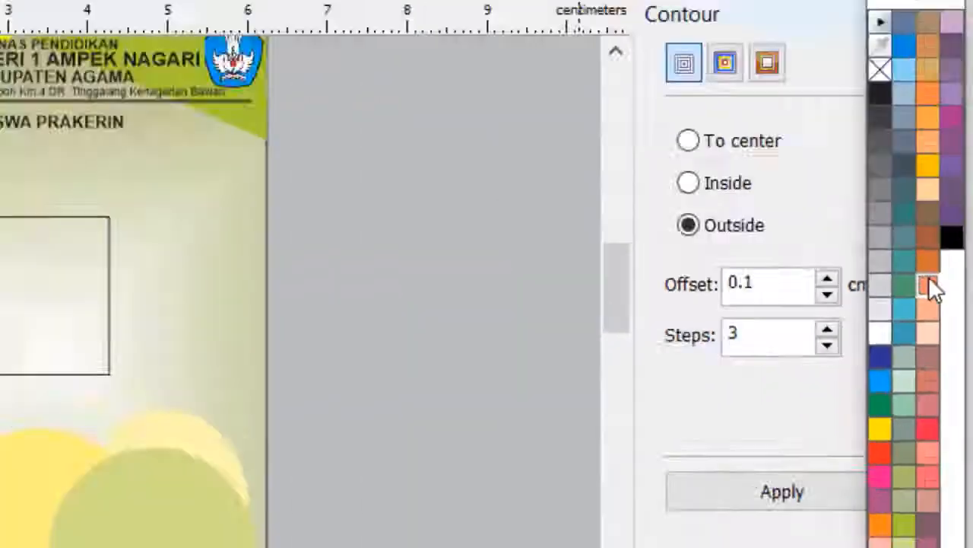
click(930, 281)
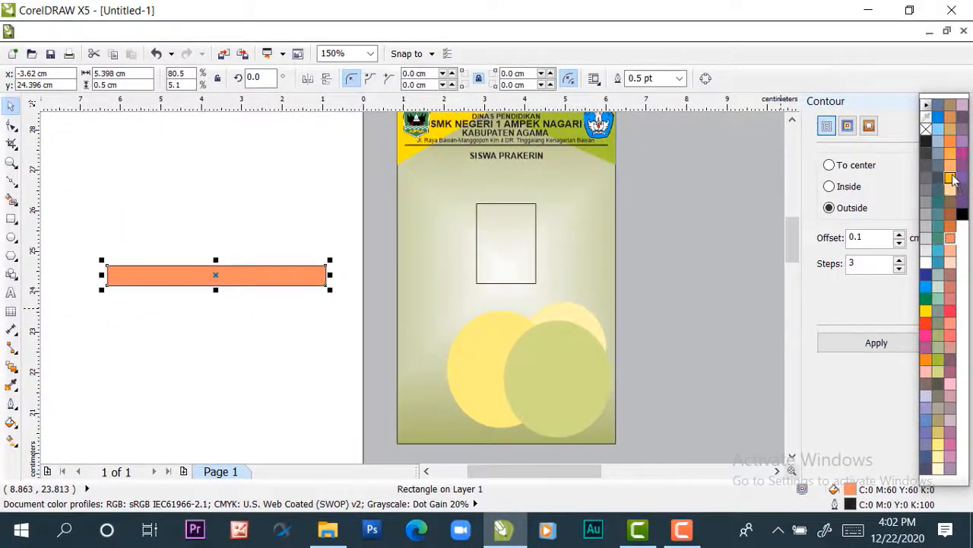
click(951, 178)
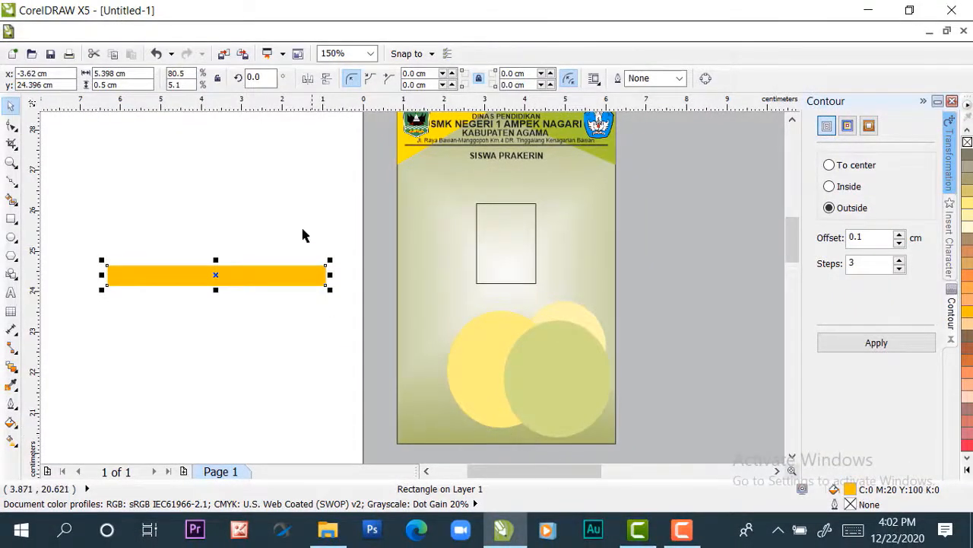
Align the orange-yellow strip with the card background, centred horizontally and flush with its bottom edge
click(279, 183)
click(269, 283)
shift+click(427, 261)
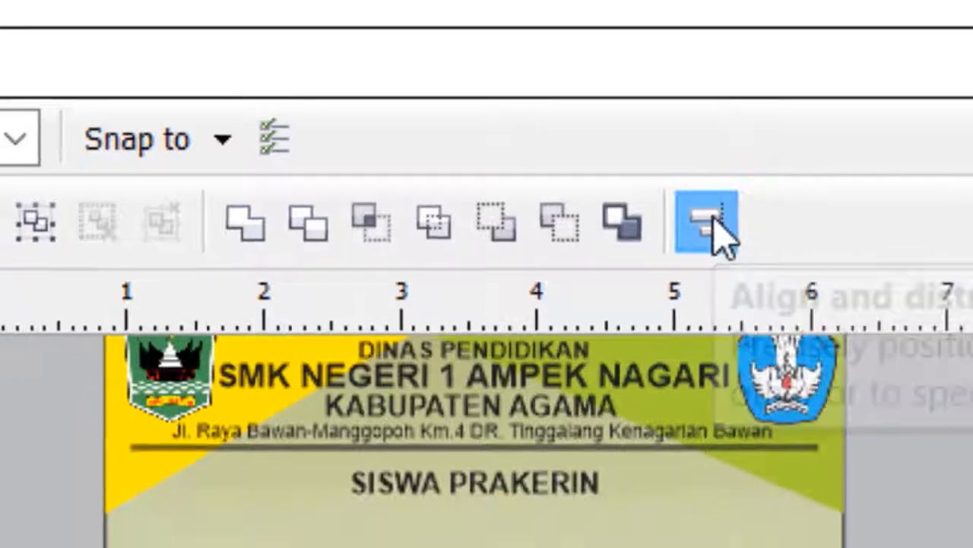
click(734, 283)
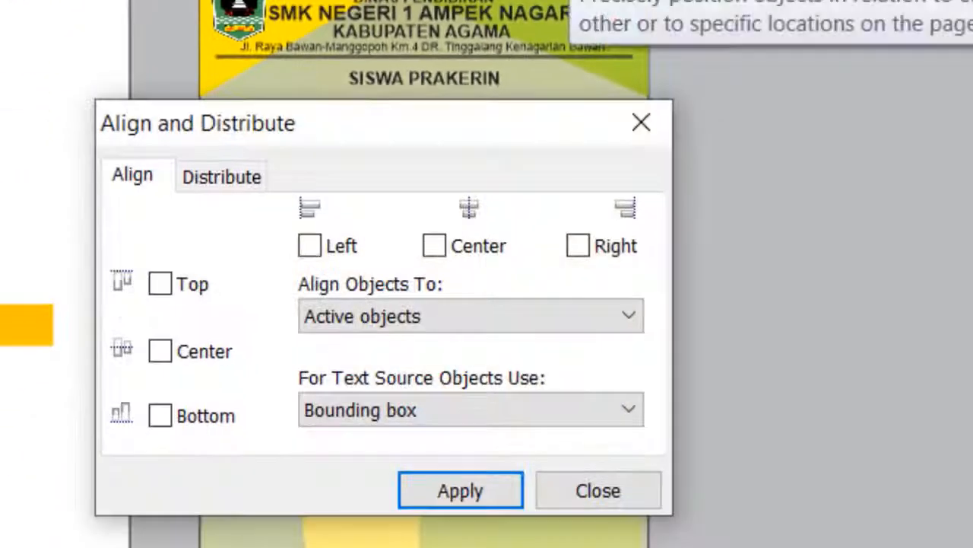
click(459, 245)
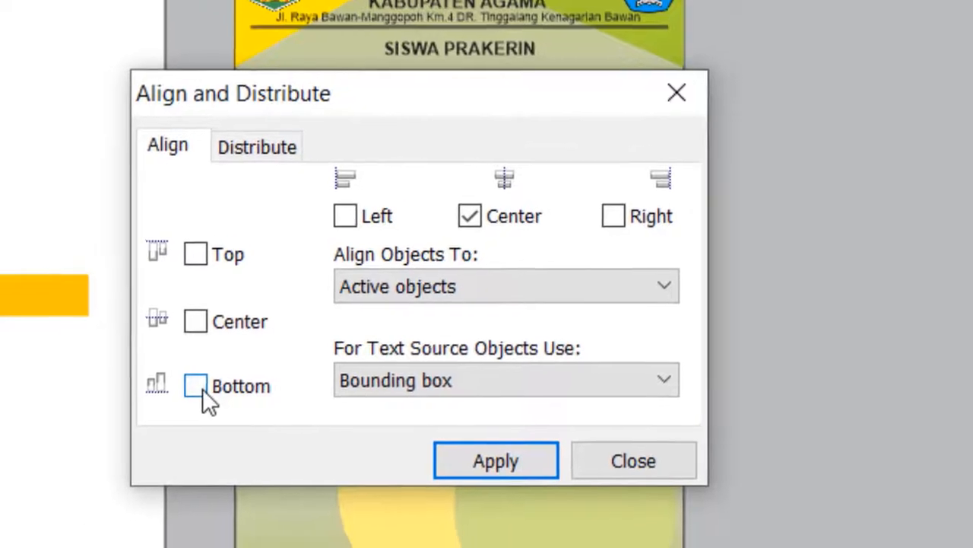
click(161, 416)
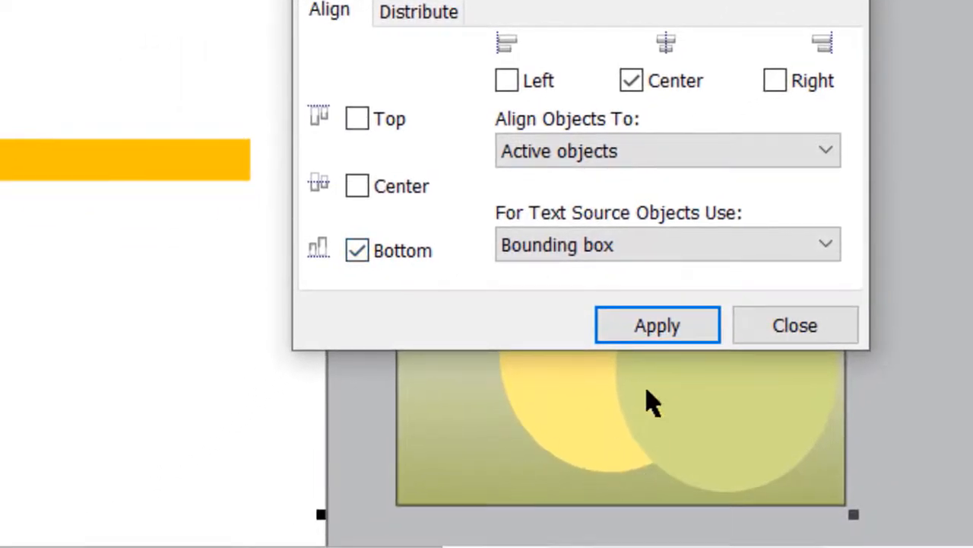
click(647, 326)
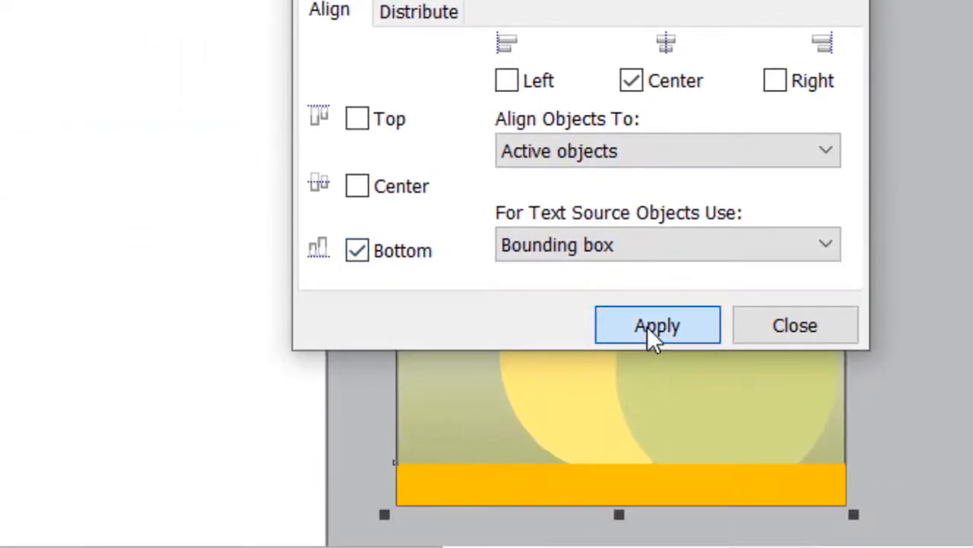
click(777, 331)
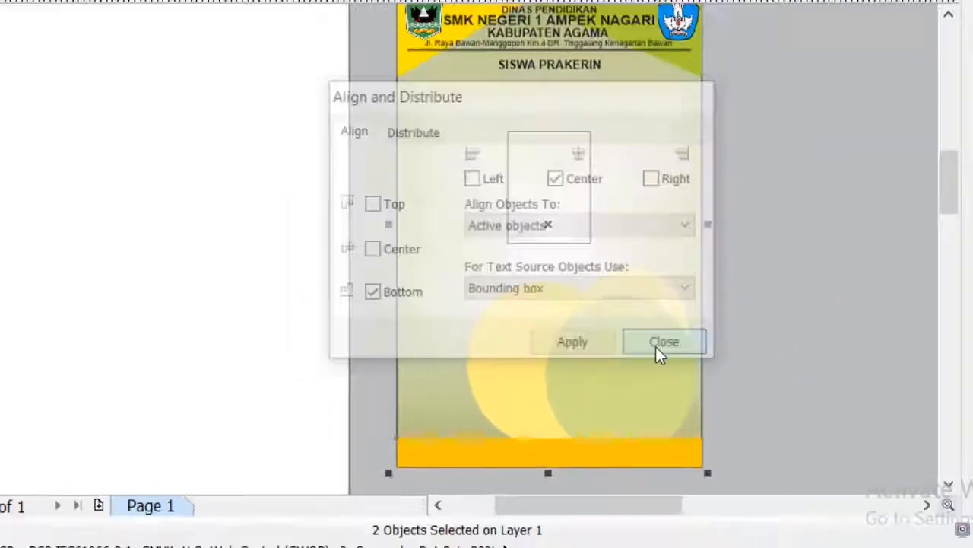
Add the artistic text "POS METRO PADANG" on the empty area beside the page
scroll(502, 449, up, 3)
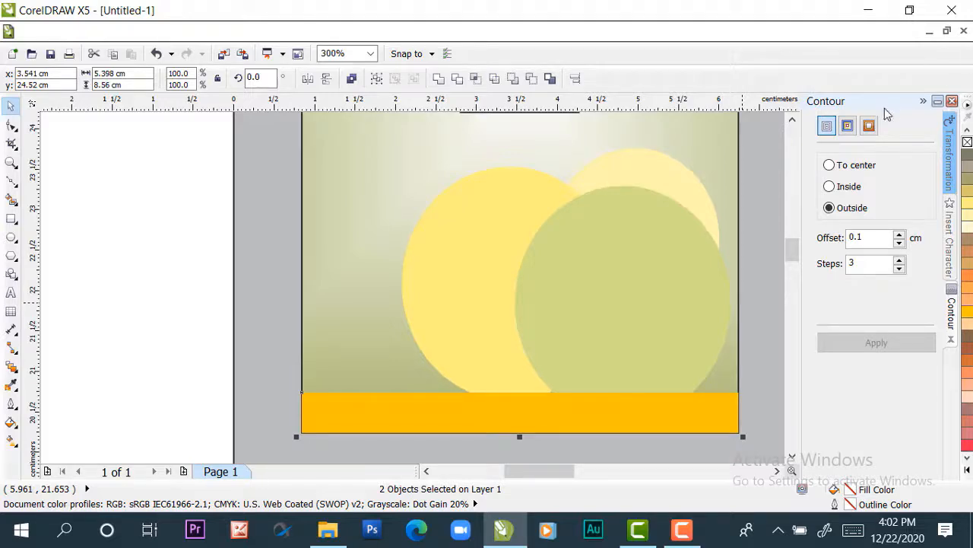
scroll(491, 320, down, 3)
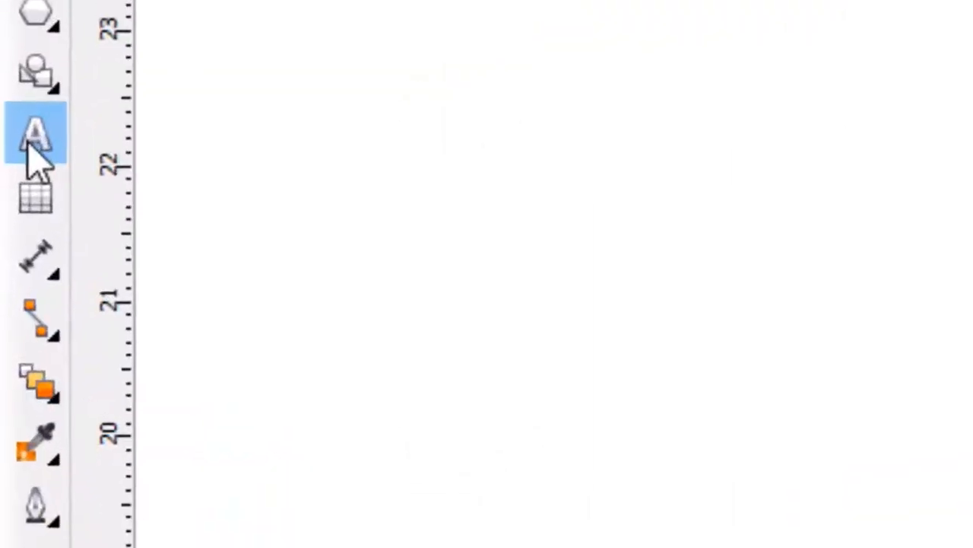
click(31, 139)
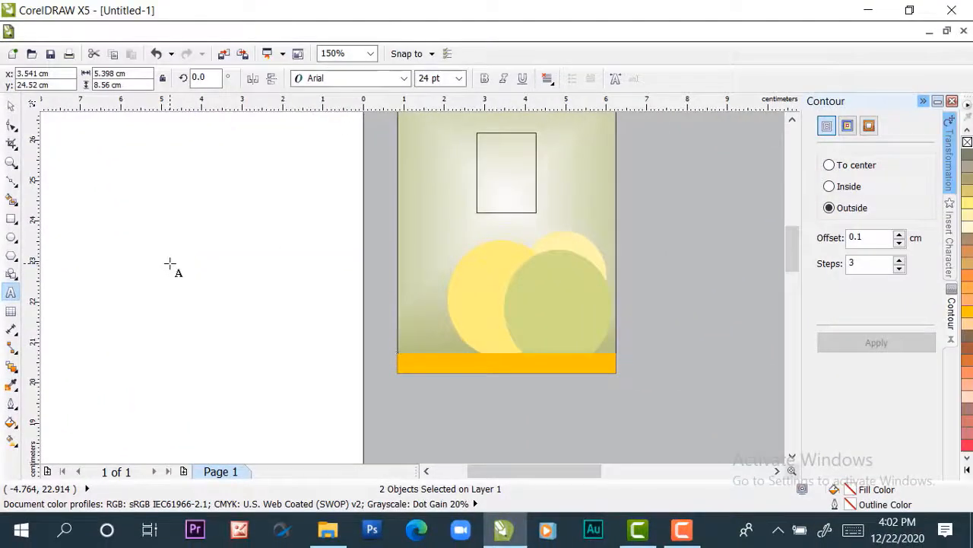
click(170, 262)
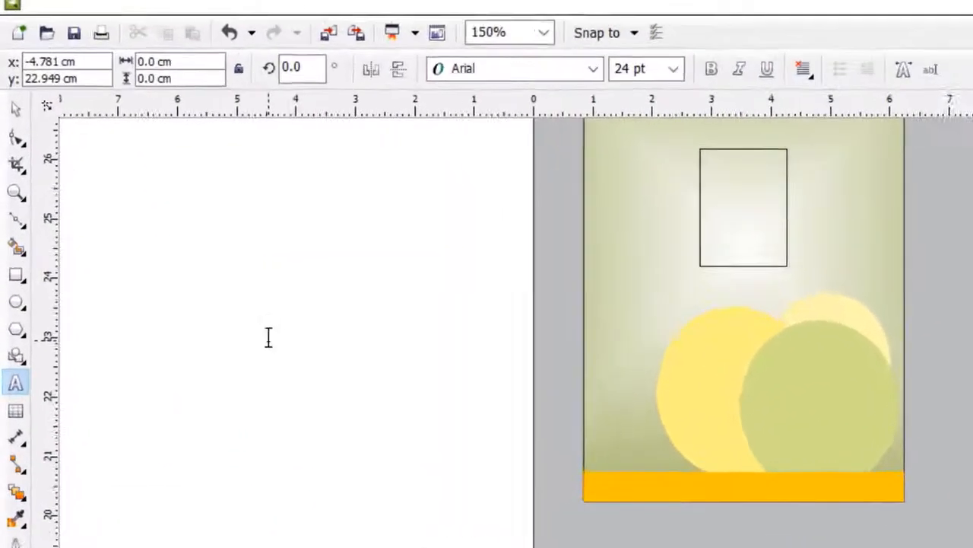
text(POS)
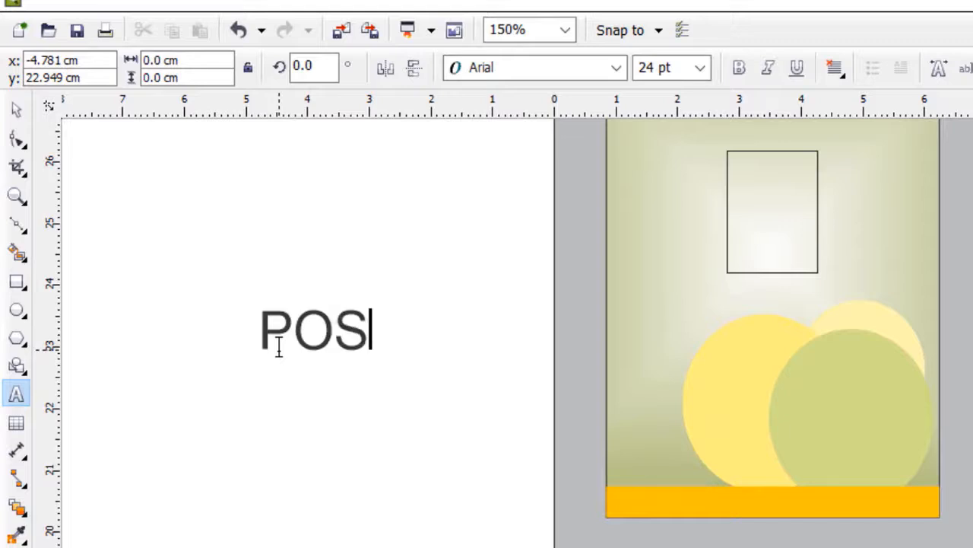
text( METRO)
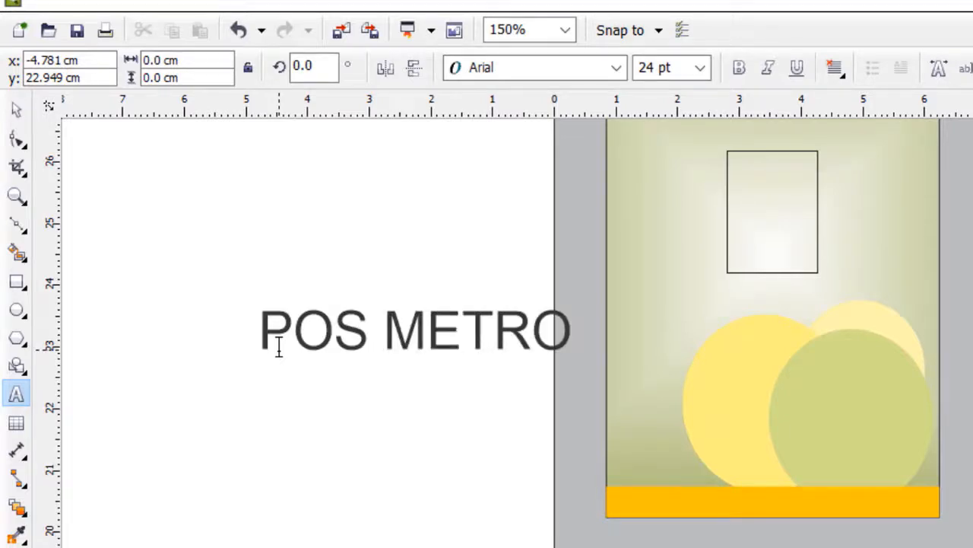
text( PADANG)
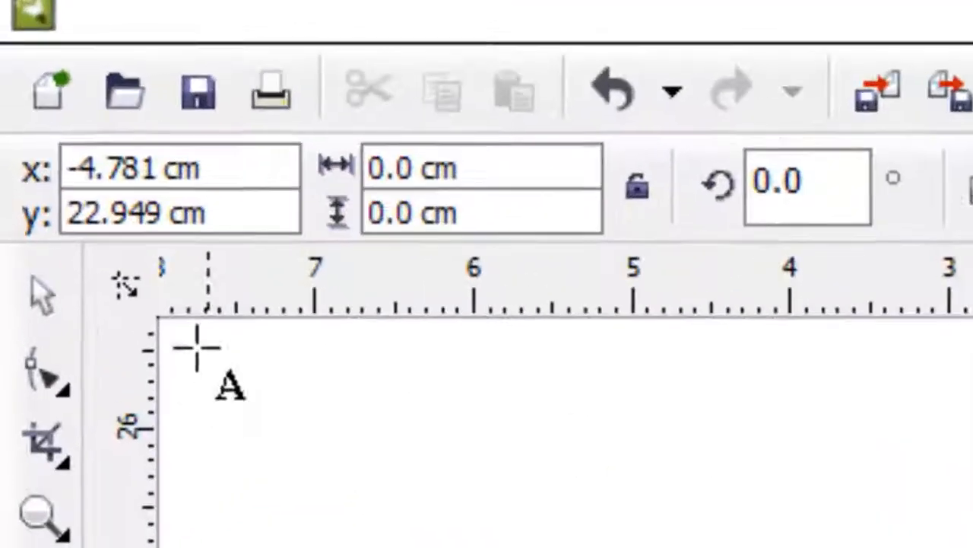
click(16, 114)
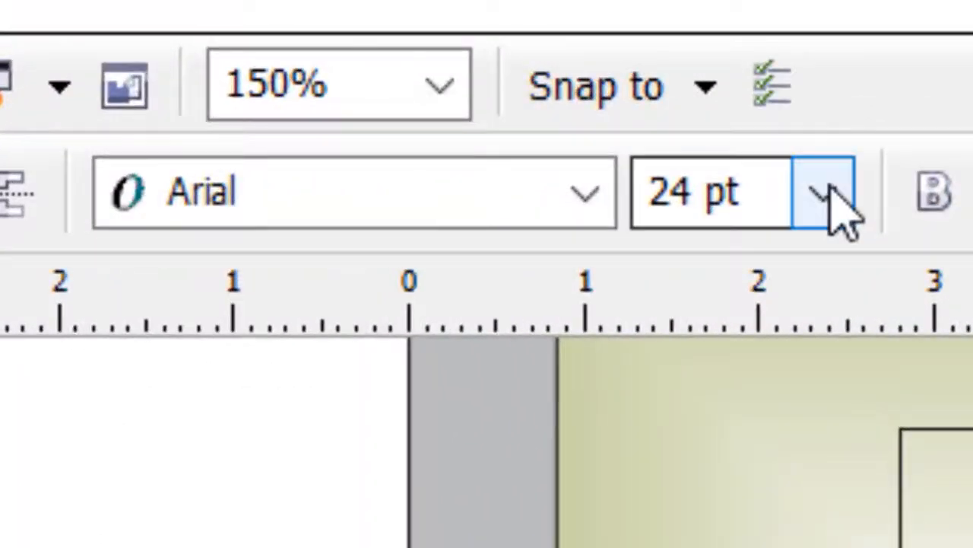
Format the "POS METRO PADANG" text as 7 pt bold
click(729, 167)
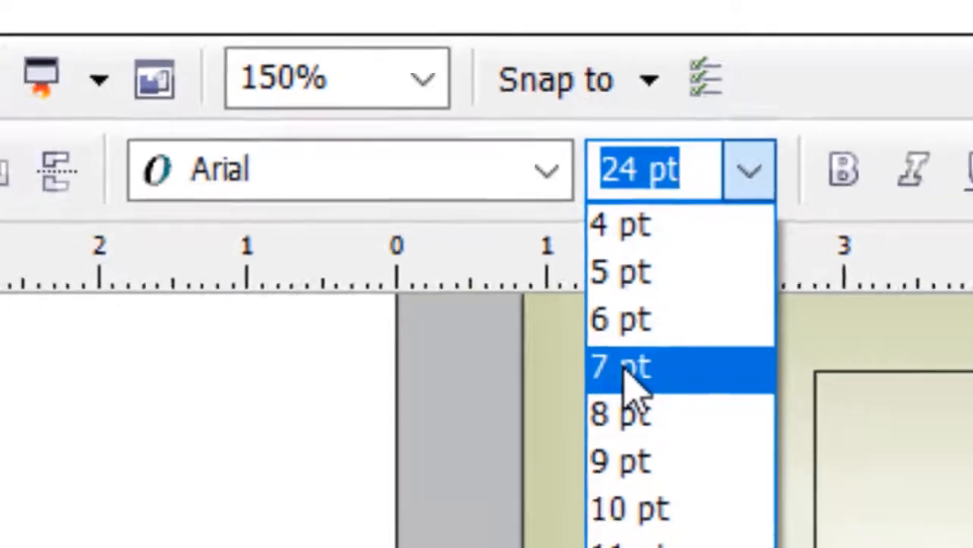
click(670, 426)
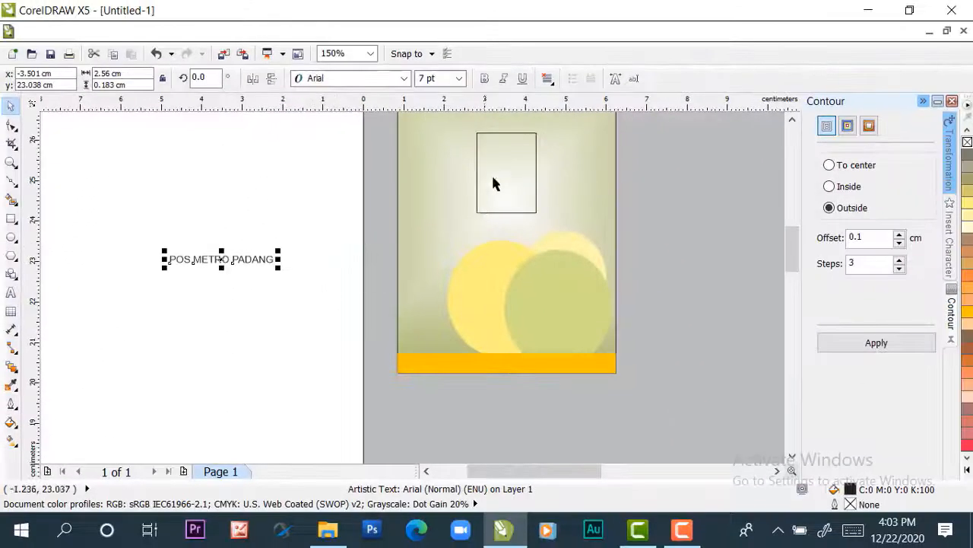
click(484, 78)
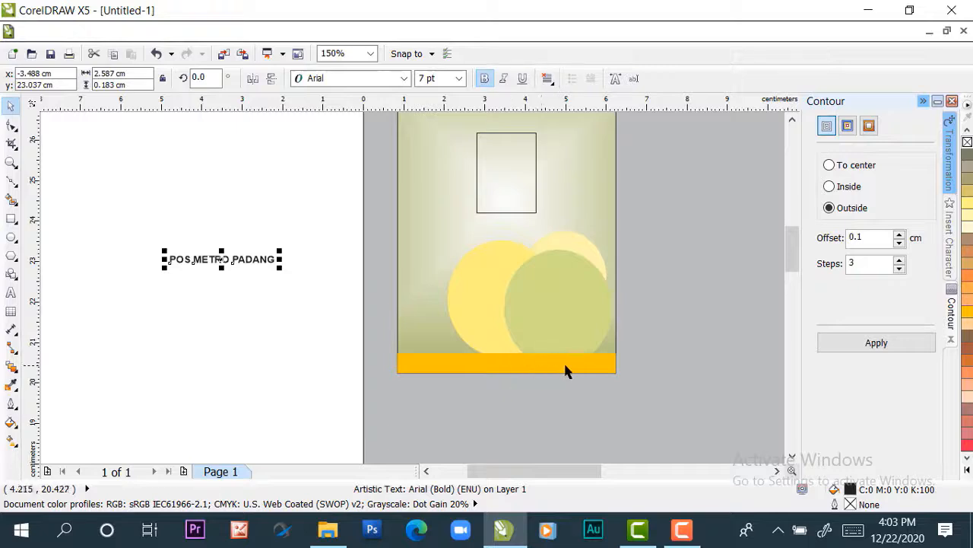
click(234, 181)
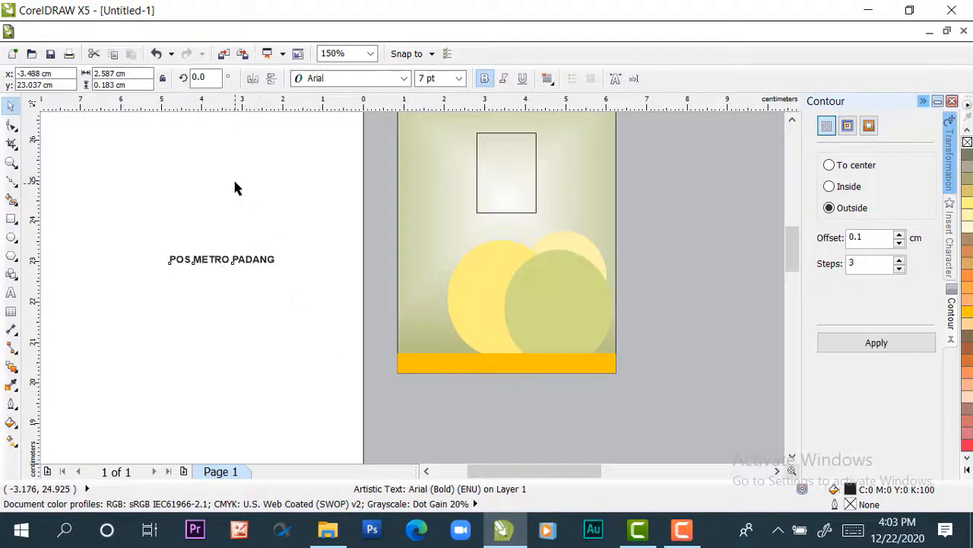
Centre the "POS METRO PADANG" text horizontally and vertically on the orange-yellow strip at the card's bottom
click(222, 263)
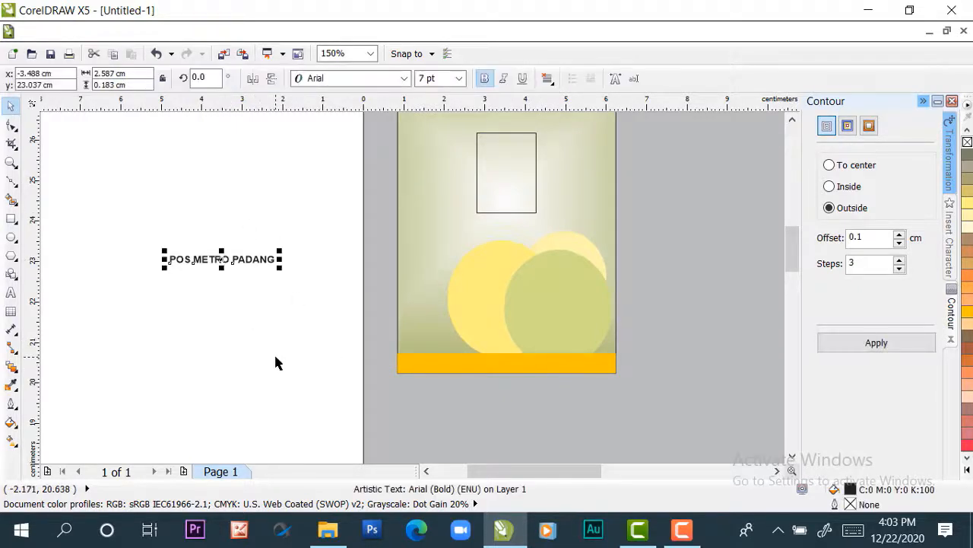
shift+click(541, 367)
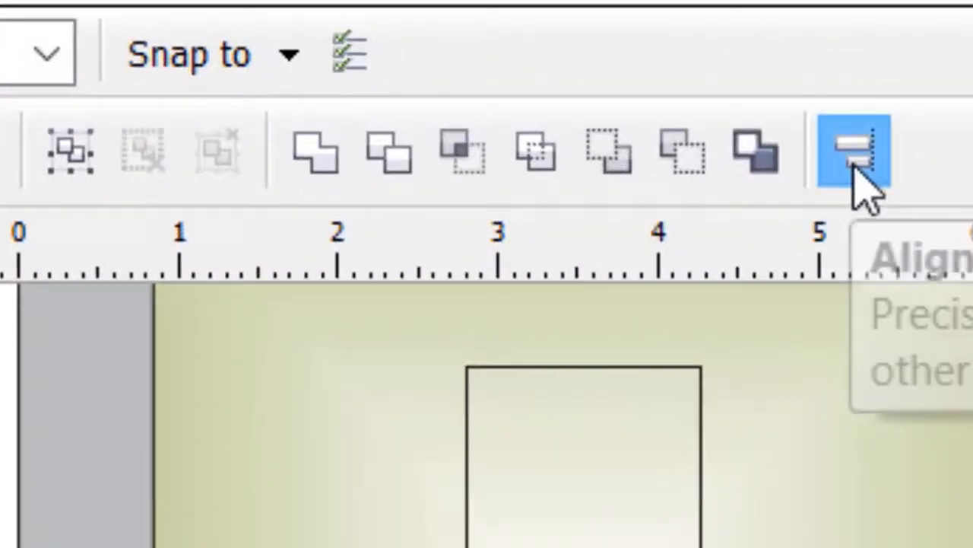
click(576, 79)
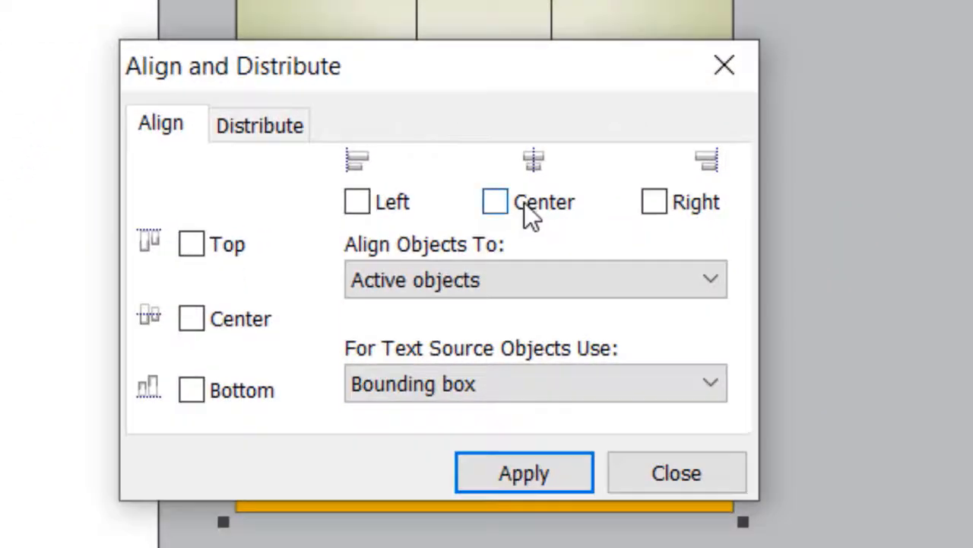
click(524, 202)
click(247, 322)
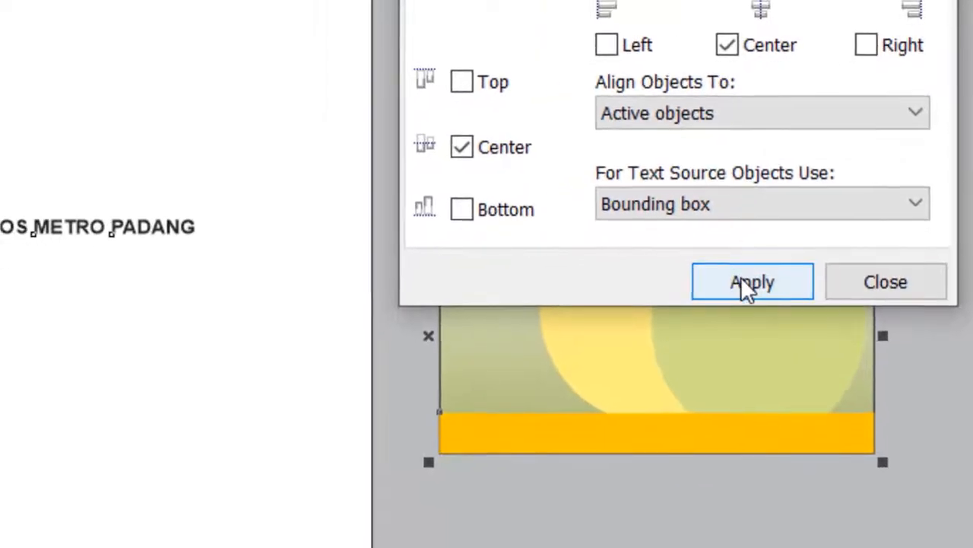
click(741, 280)
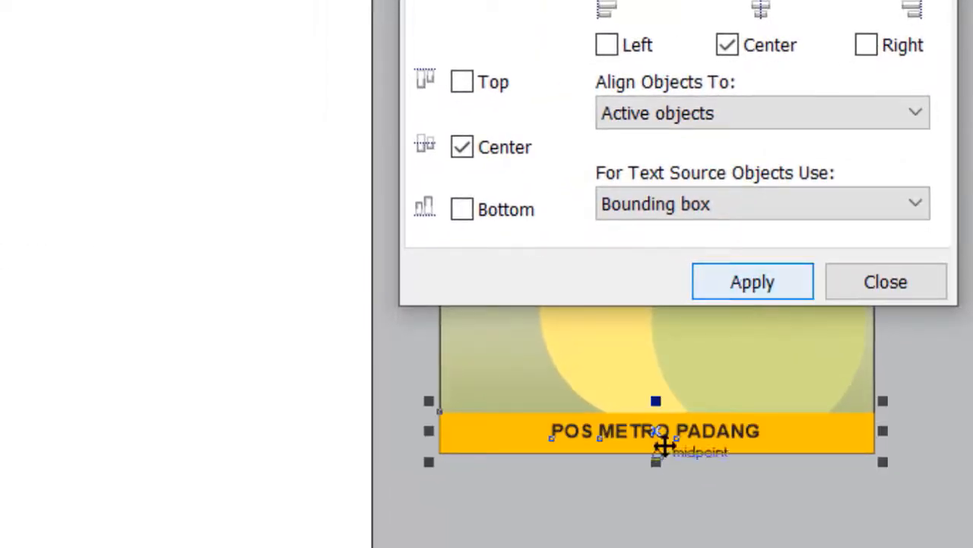
click(929, 293)
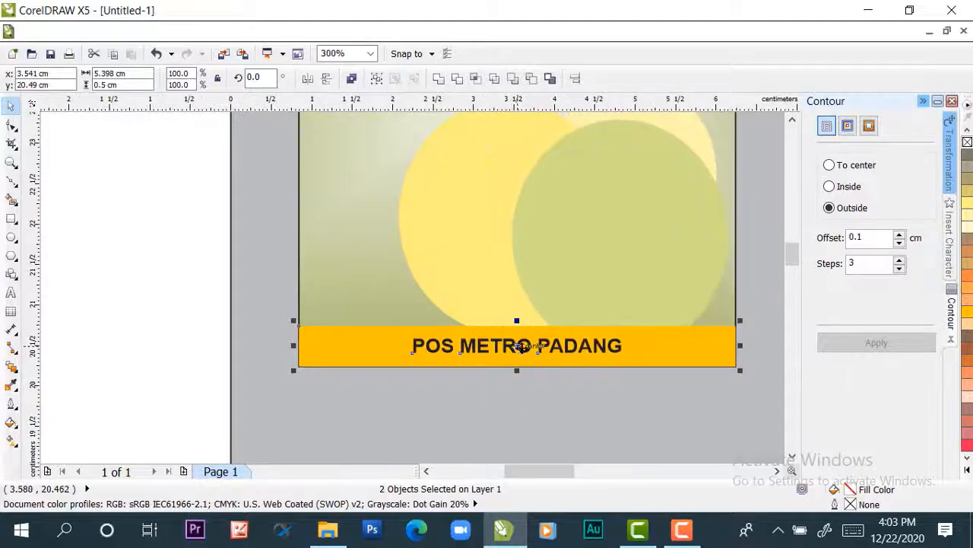
scroll(522, 347, down, 2)
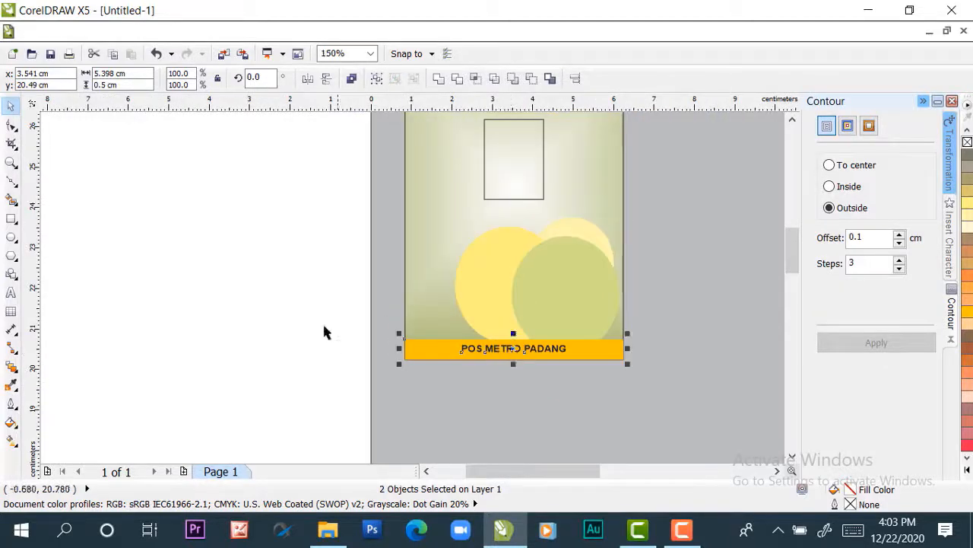
Increase the "POS METRO PADANG" footer text to 9 pt
click(322, 321)
click(500, 354)
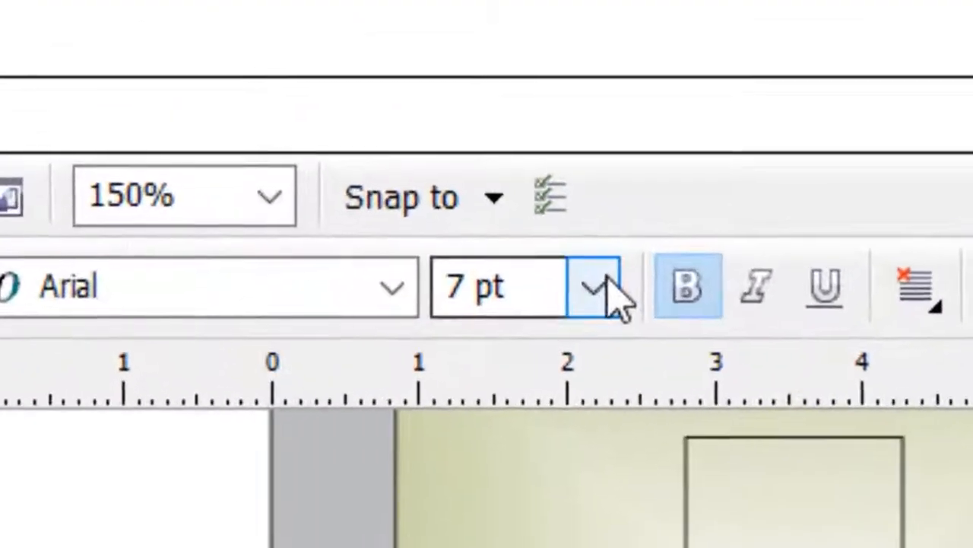
click(456, 78)
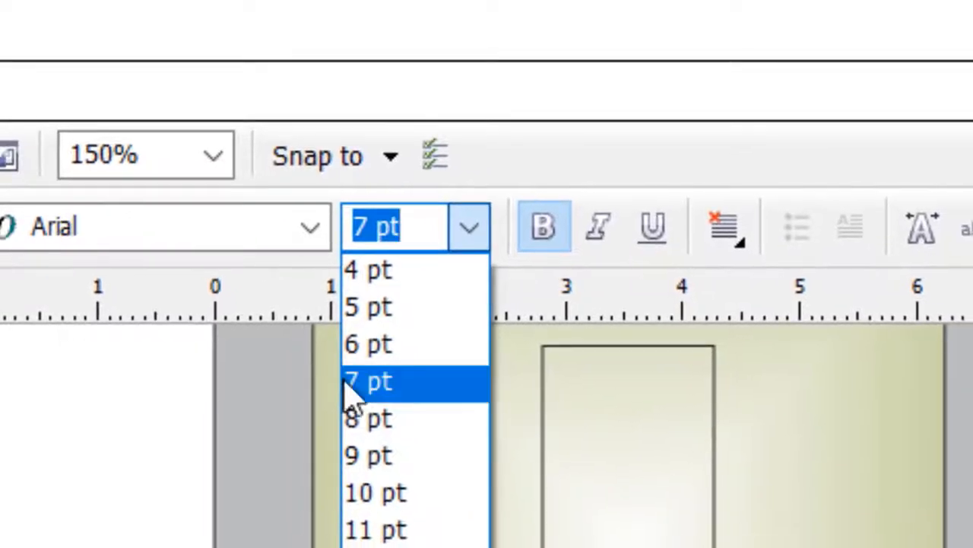
click(365, 457)
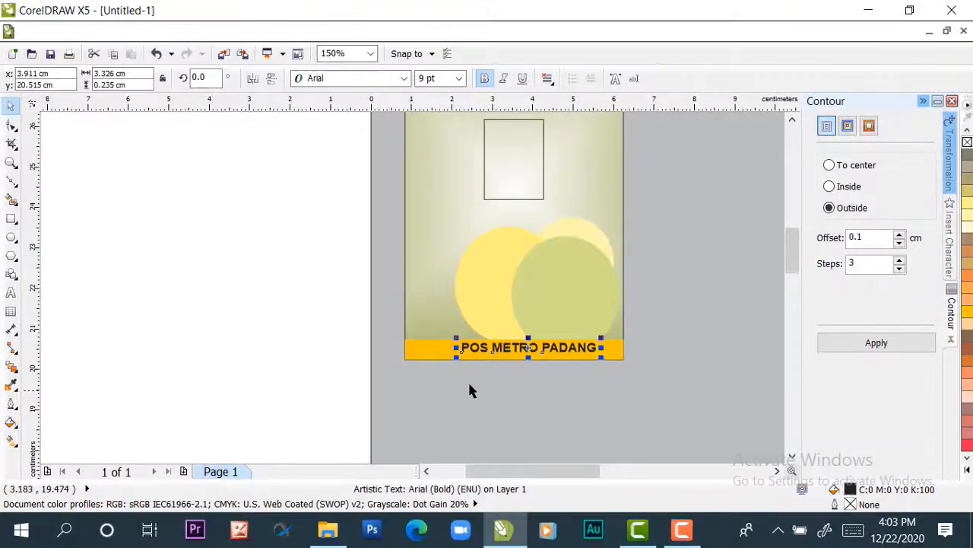
click(315, 302)
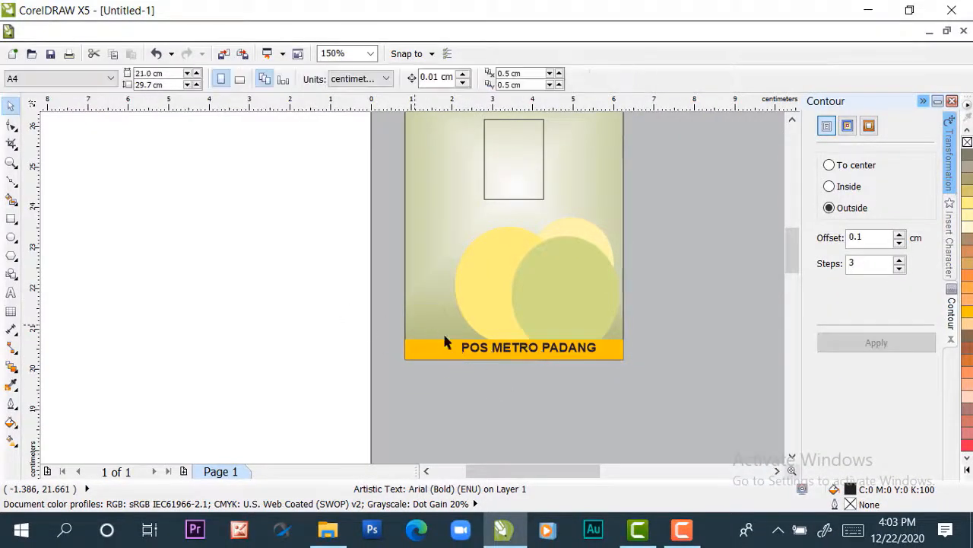
Centre the resized "POS METRO PADANG" text horizontally and vertically on the orange-yellow strip
click(477, 347)
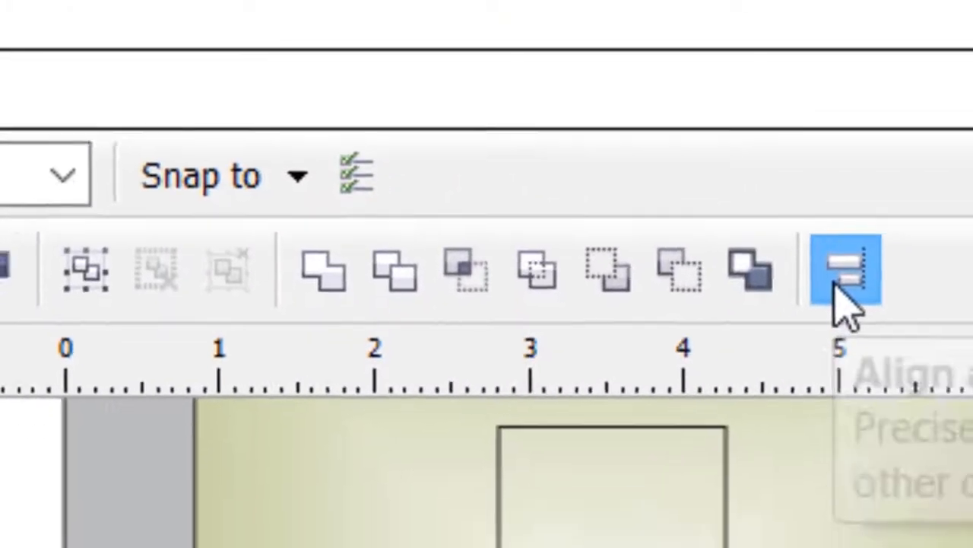
click(871, 319)
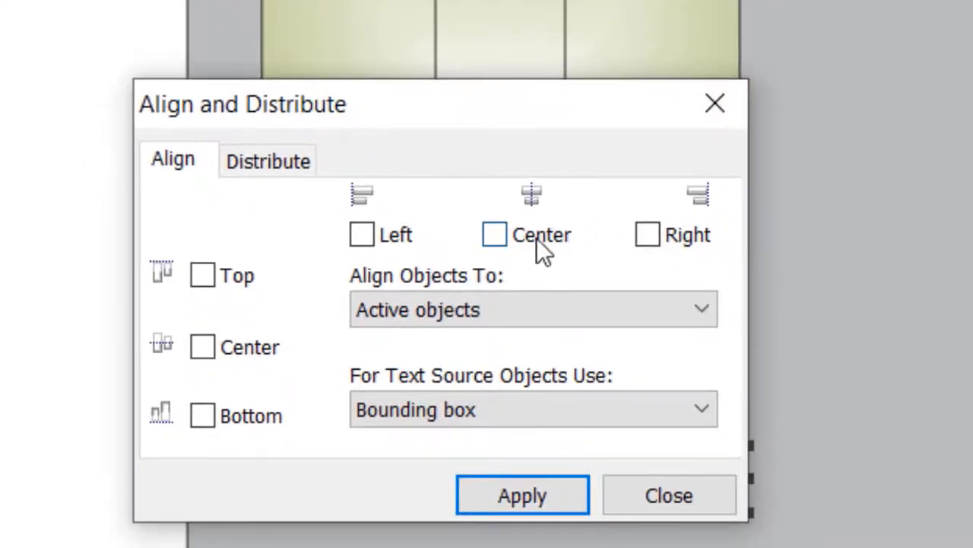
click(533, 235)
click(204, 348)
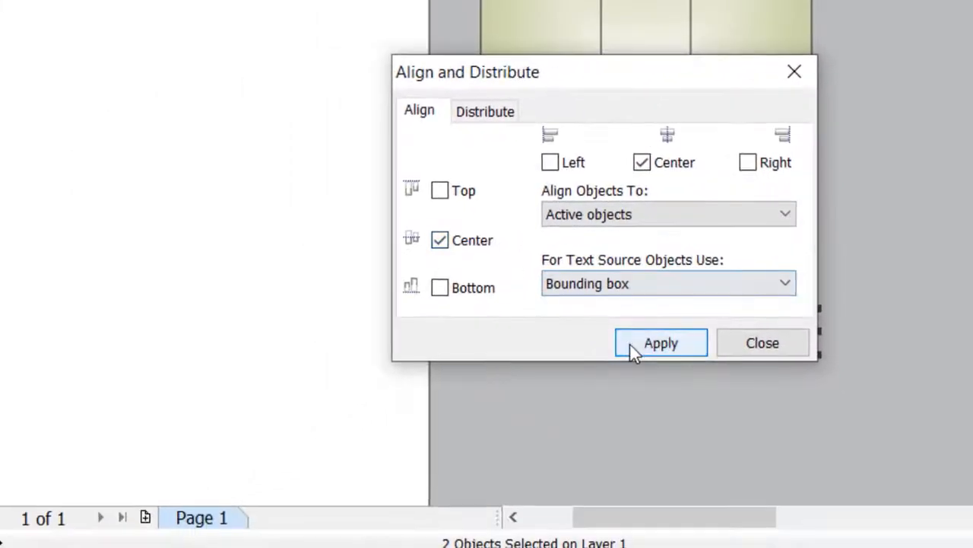
click(523, 495)
click(749, 347)
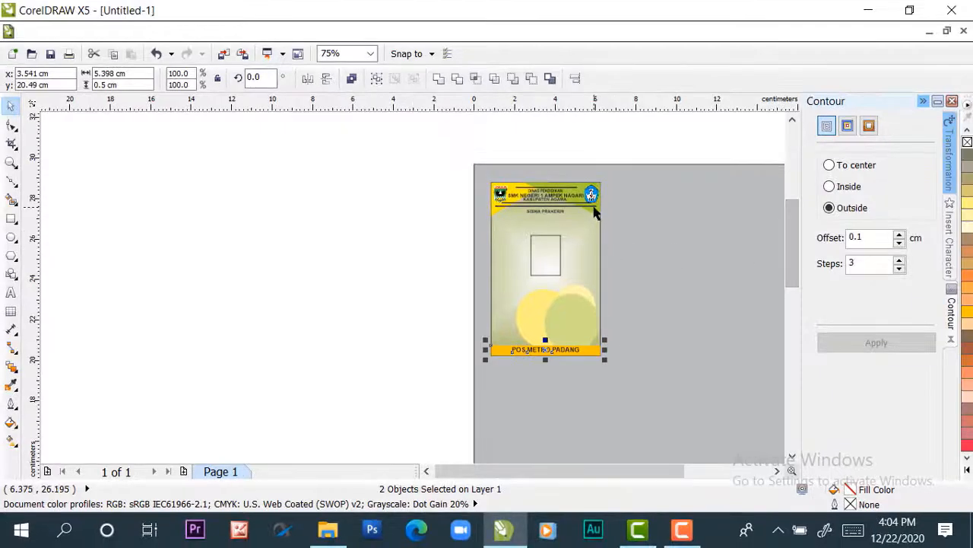
Draw a flat rectangle about 7.16 × 0.78 cm on the empty area beside the page
scroll(702, 163, up, 2)
scroll(593, 213, down, 1)
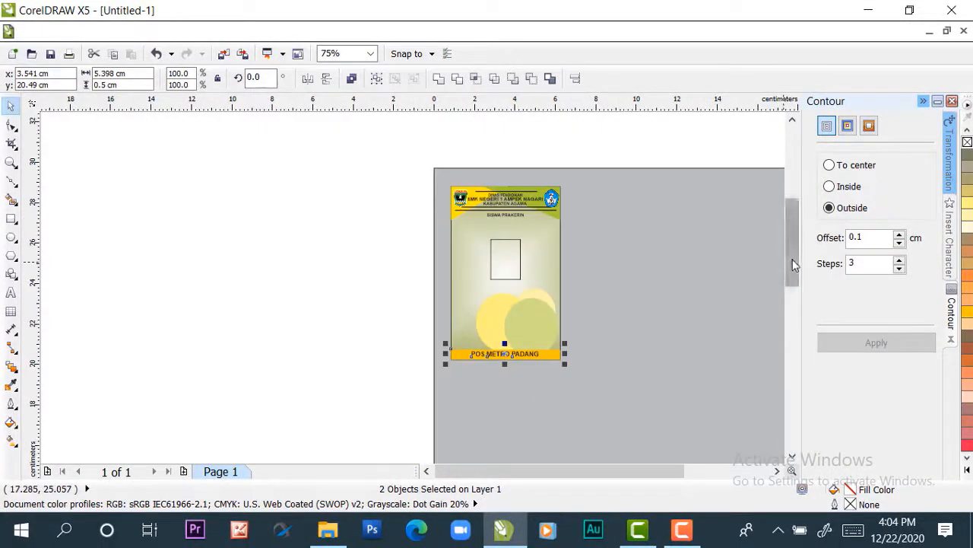
drag(793, 266, 793, 267)
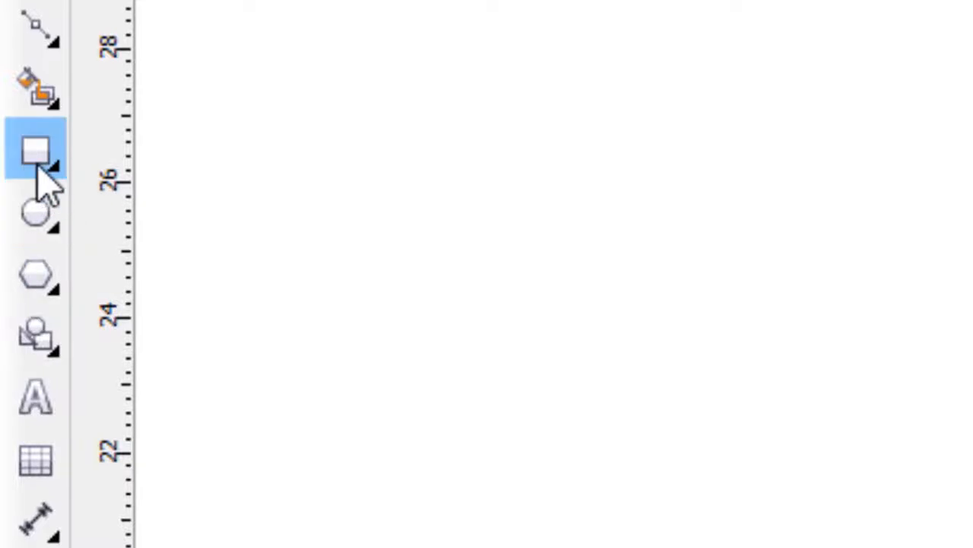
click(38, 163)
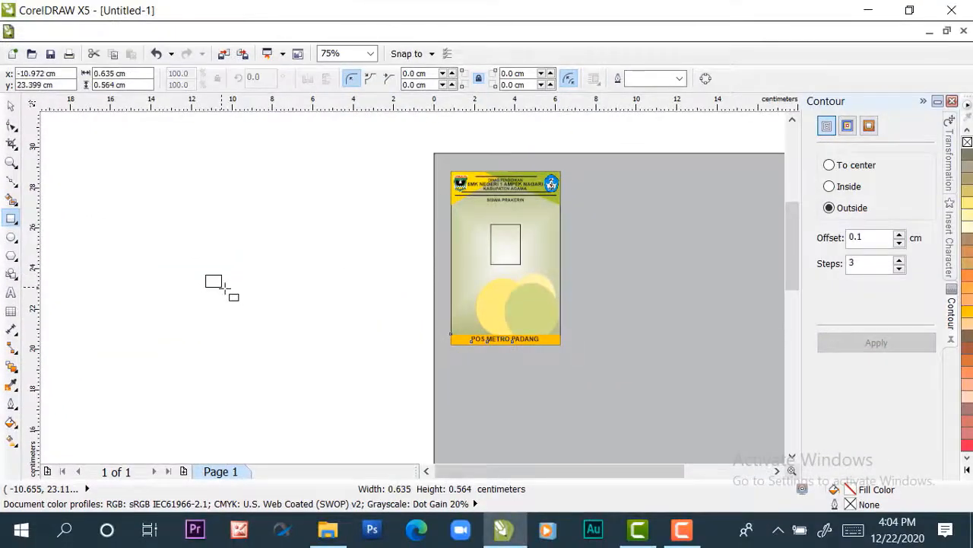
drag(222, 288, 261, 295)
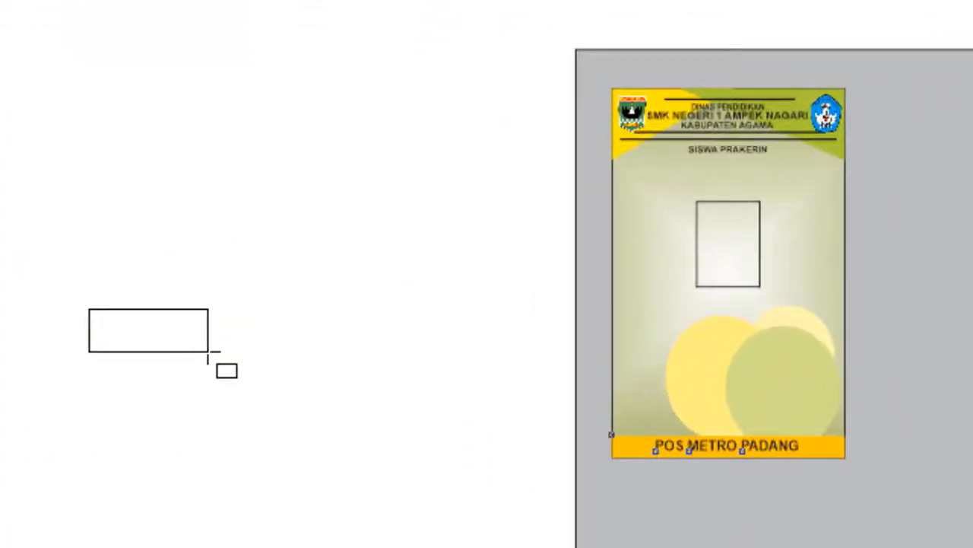
drag(207, 352, 397, 341)
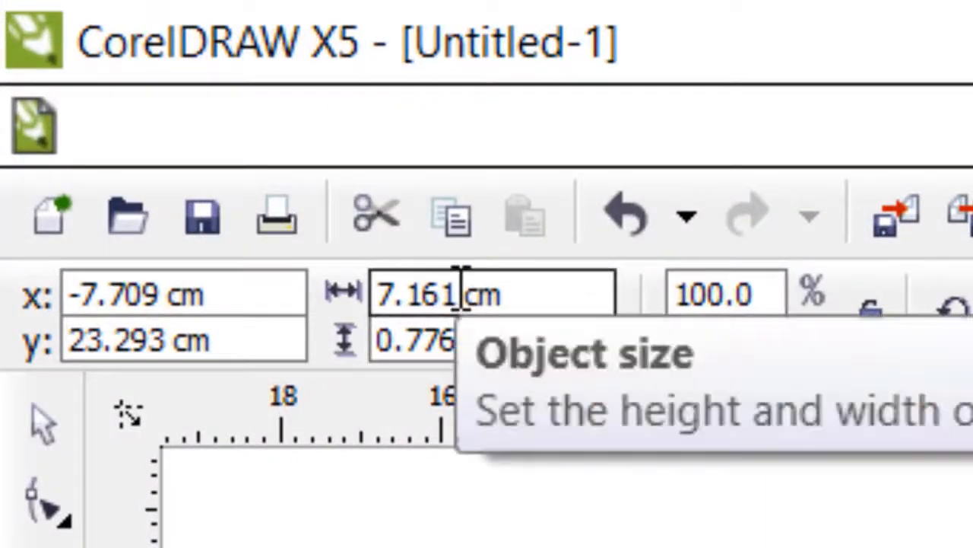
Set the new rectangle's size to 4 cm wide and 0.75 cm high
double_click(459, 340)
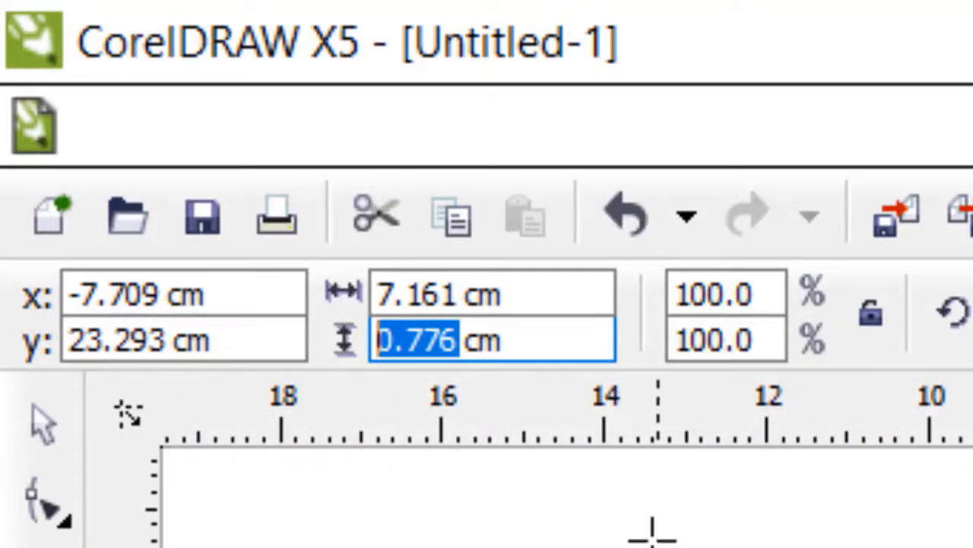
double_click(463, 294)
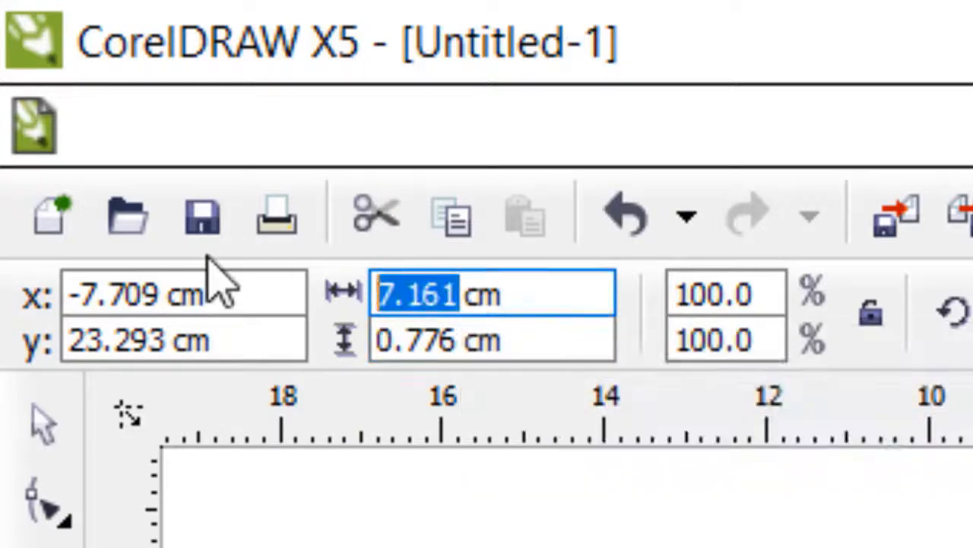
text(4)
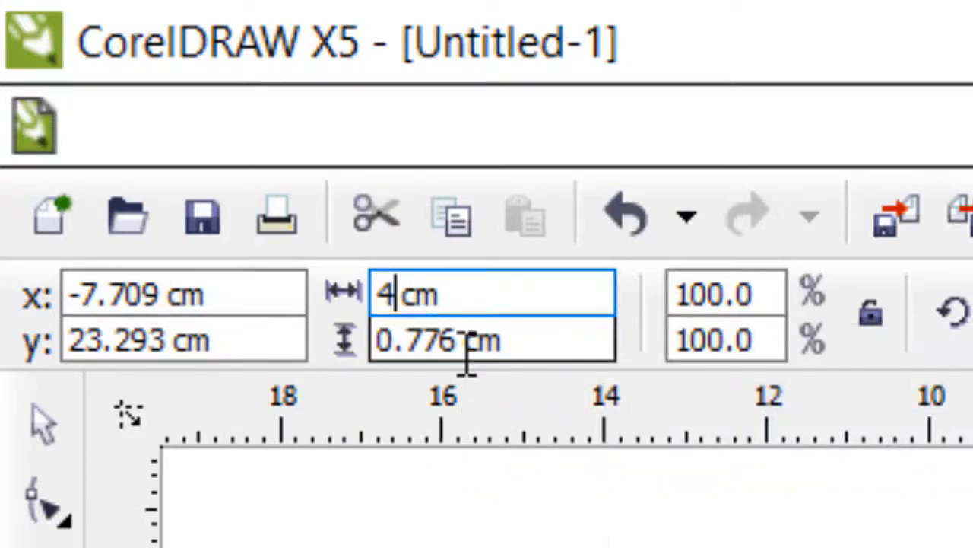
key(Tab)
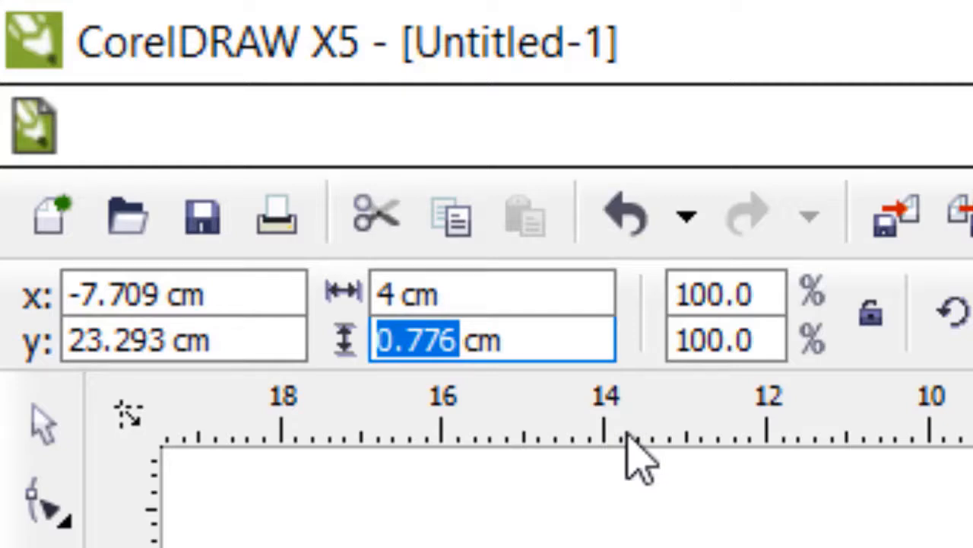
text(0.)
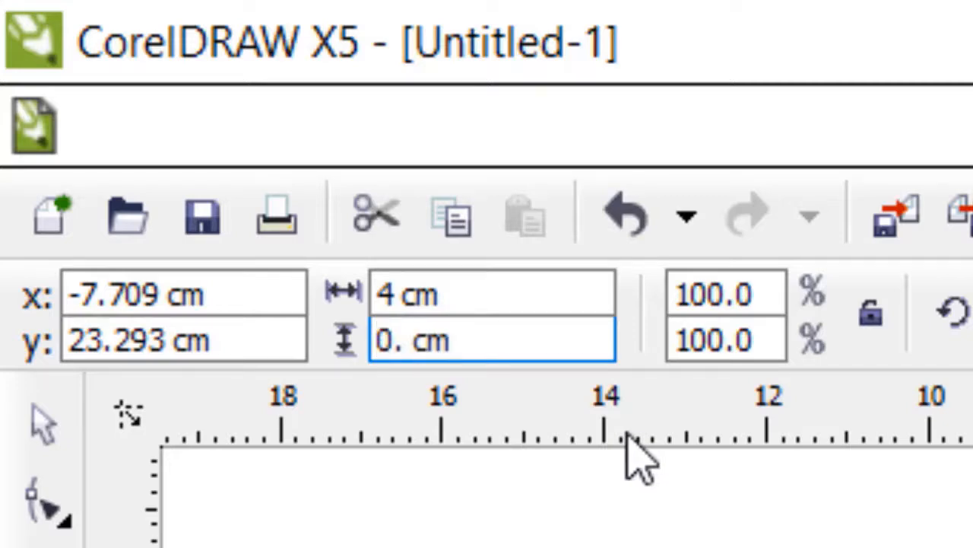
text(75)
key(Return)
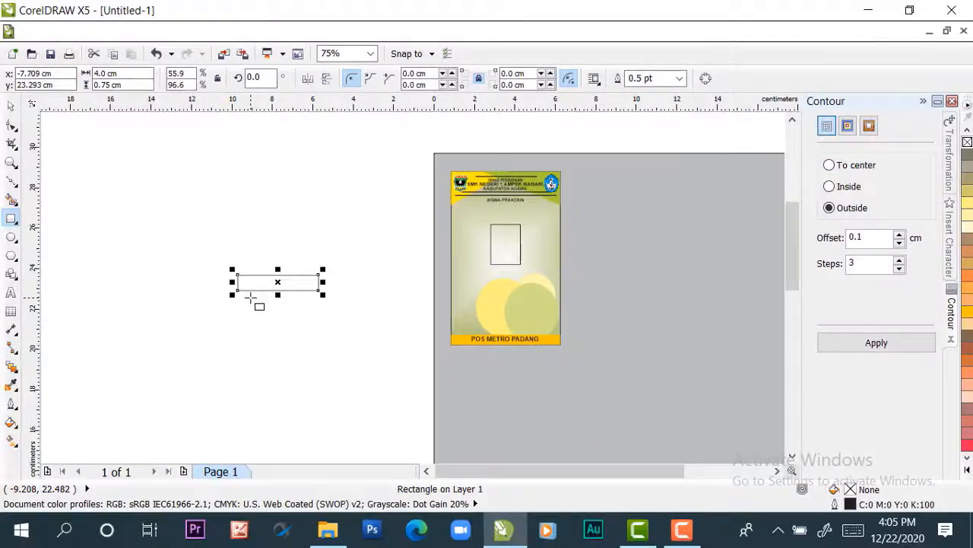
Round all four corners of the 4 × 0.75 cm rectangle to a 0.375 cm radius with the Shape tool
scroll(255, 299, up, 2)
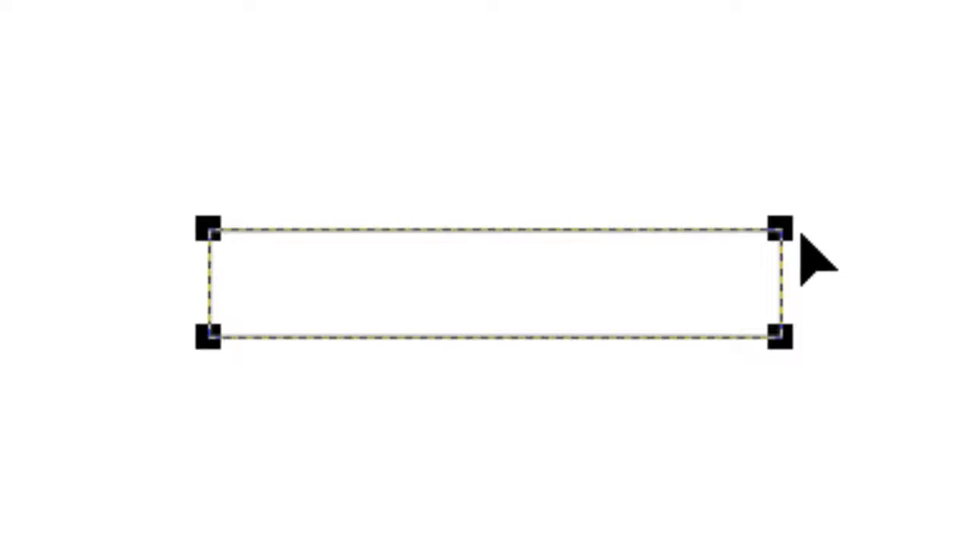
drag(772, 227, 792, 281)
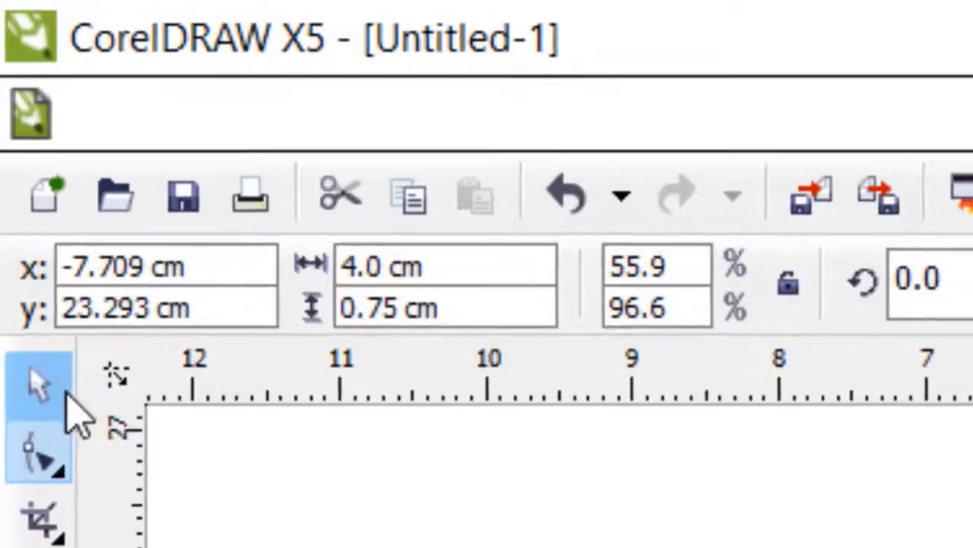
click(21, 187)
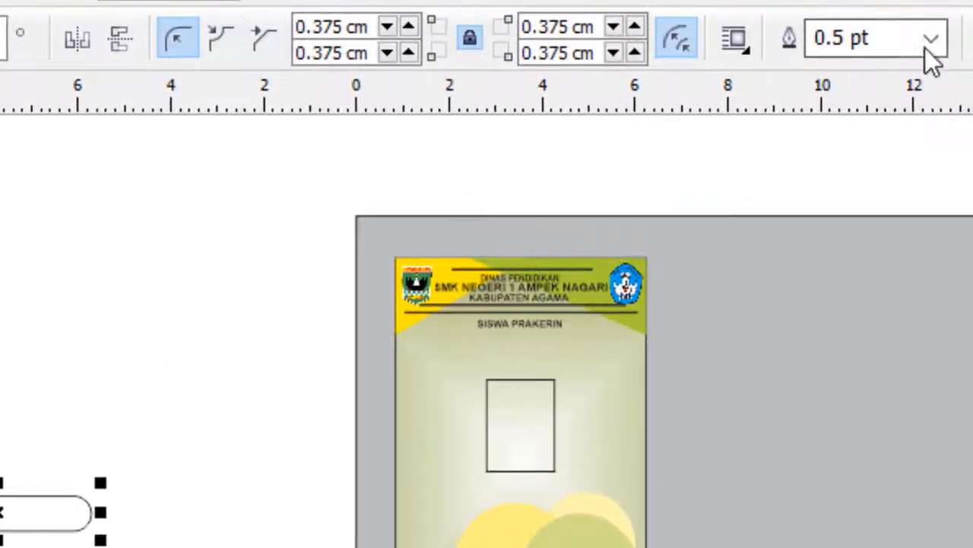
Set the rounded bar's outline width to 2.0 pt
click(972, 20)
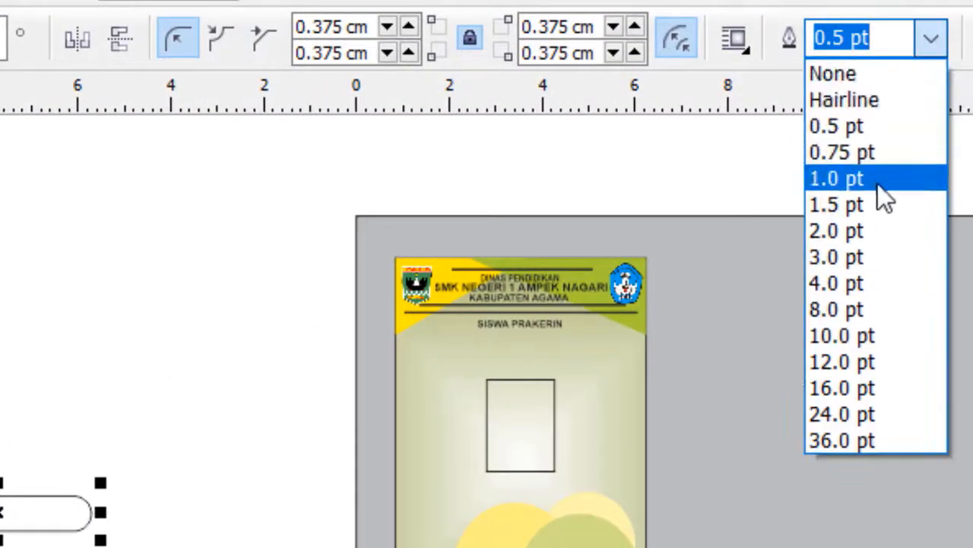
click(858, 231)
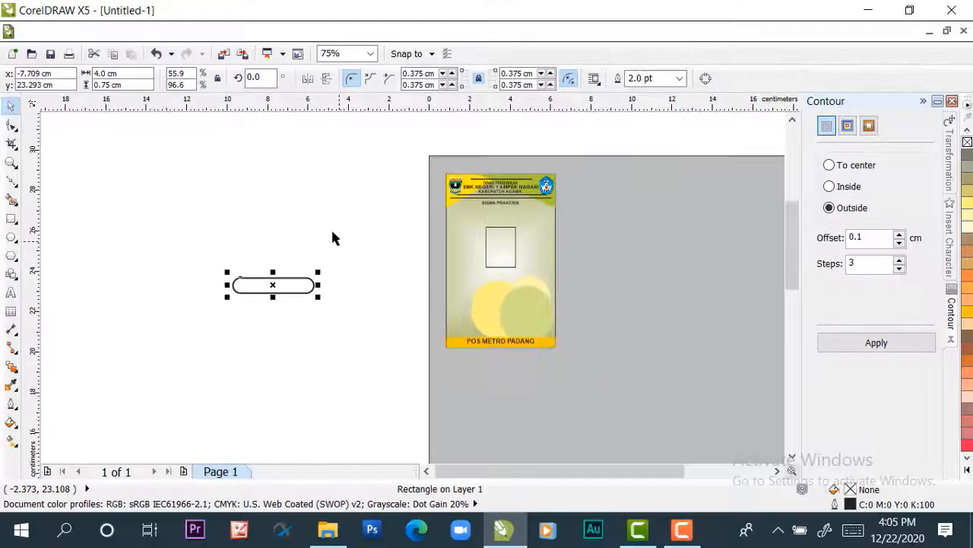
click(124, 384)
Centre the rounded bar horizontally and vertically on the card background
click(294, 287)
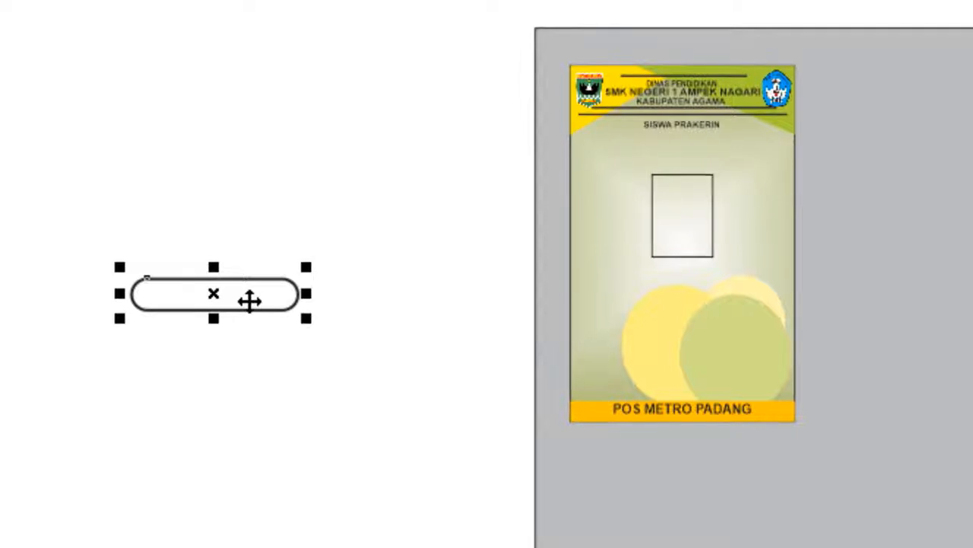
click(609, 273)
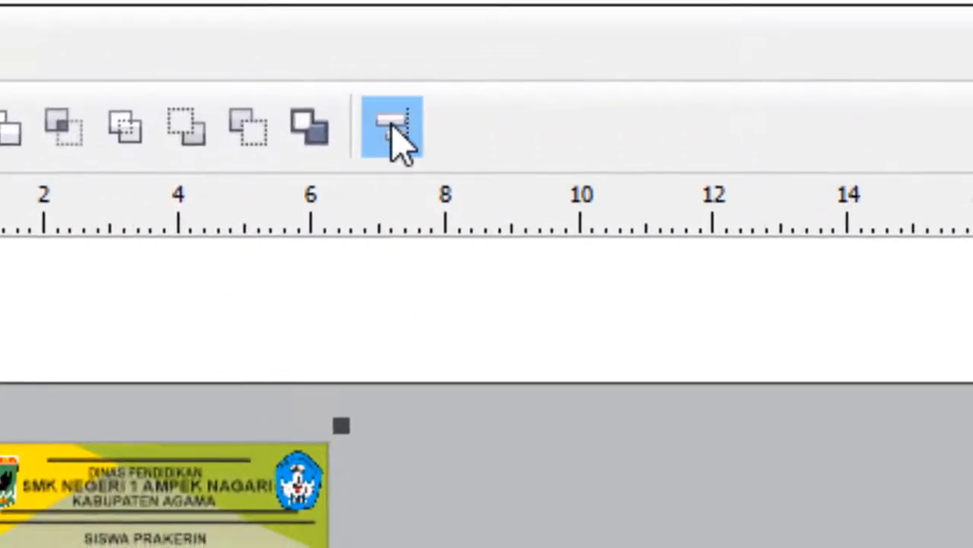
click(392, 125)
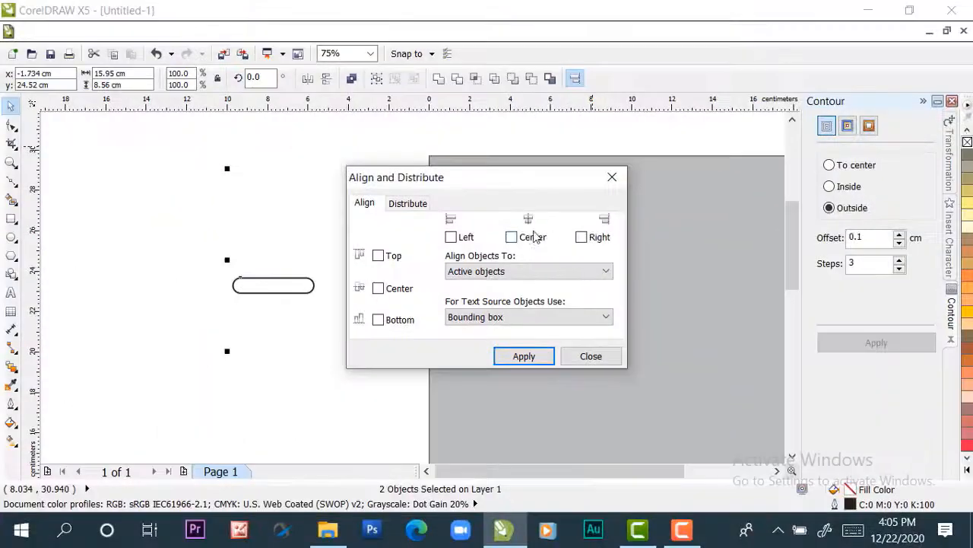
click(532, 237)
click(397, 290)
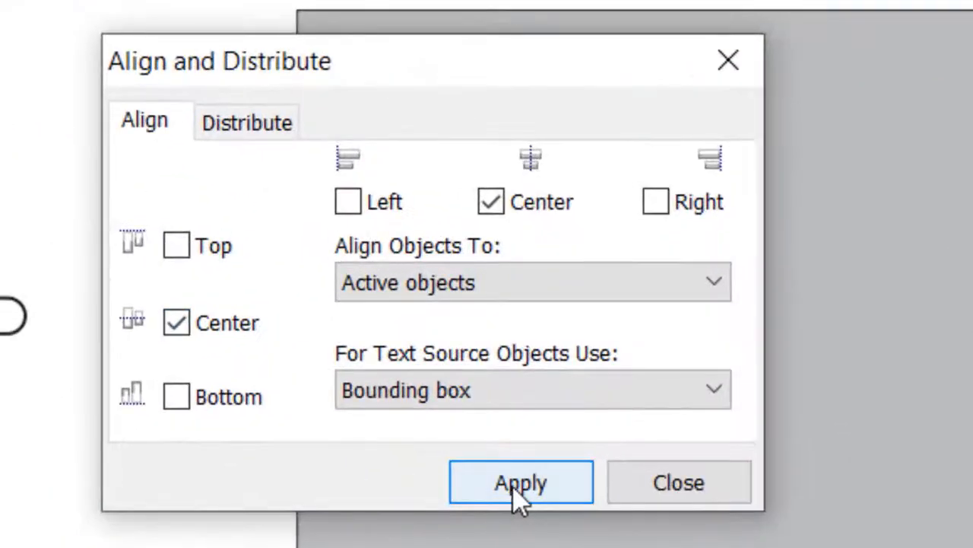
click(517, 487)
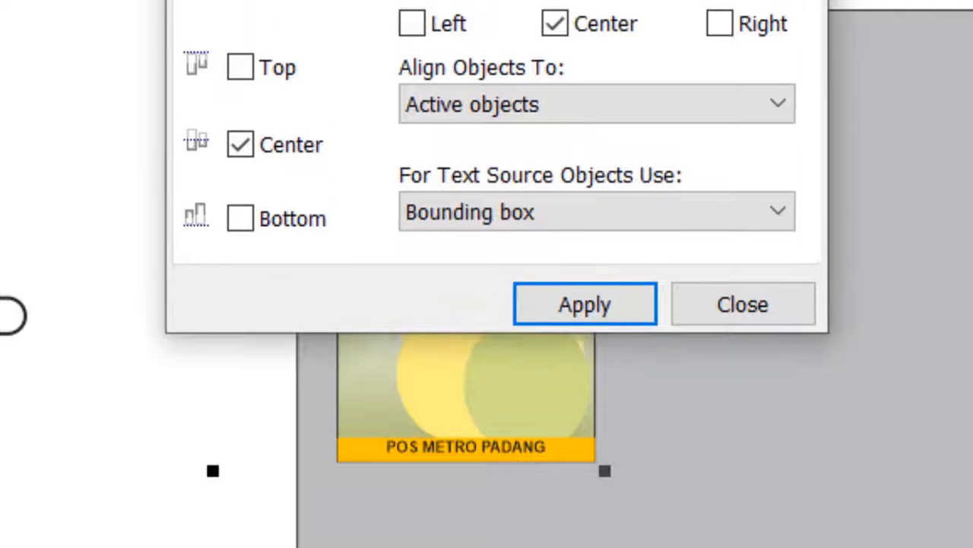
drag(494, 0, 491, 39)
drag(468, 0, 957, 67)
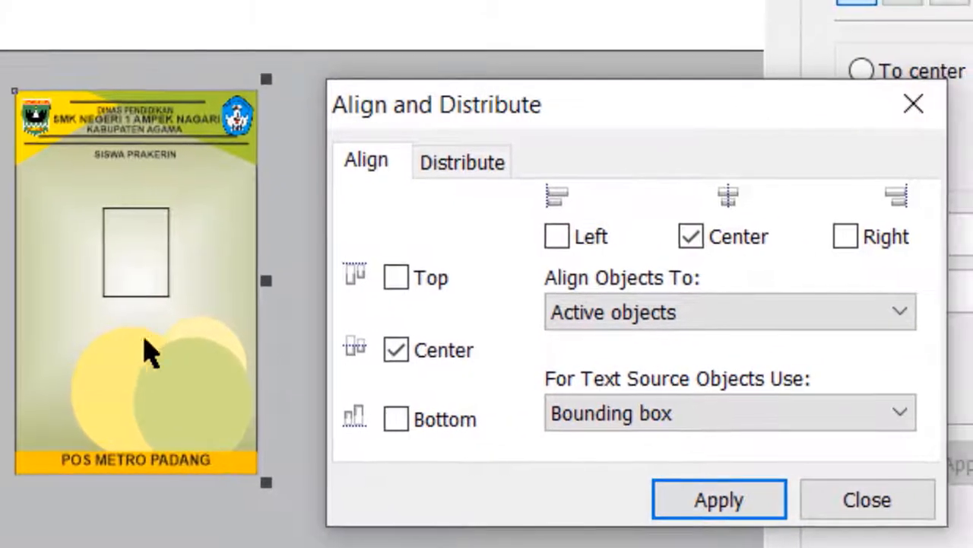
click(716, 505)
click(855, 500)
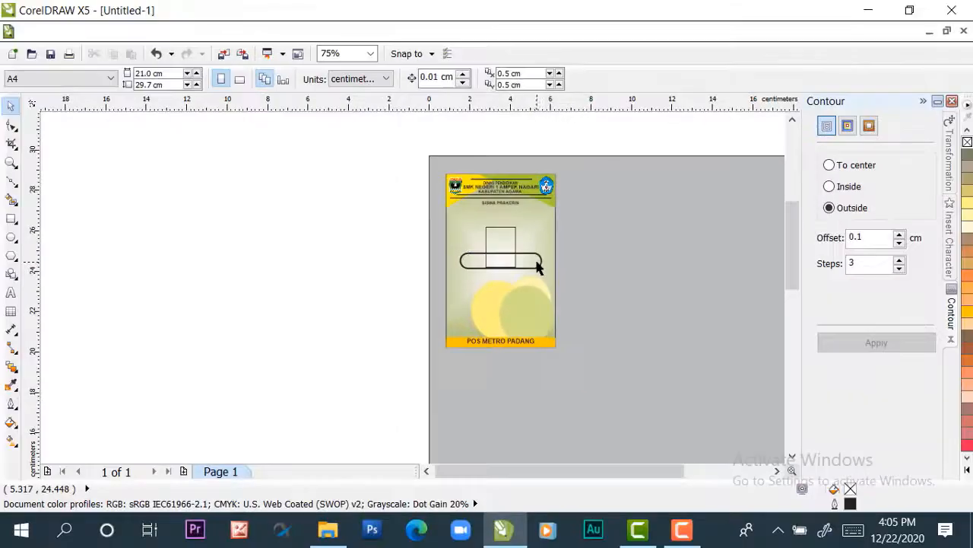
Move the rounded bar straight down below the photo frame, over the upper part of the ellipses
click(806, 289)
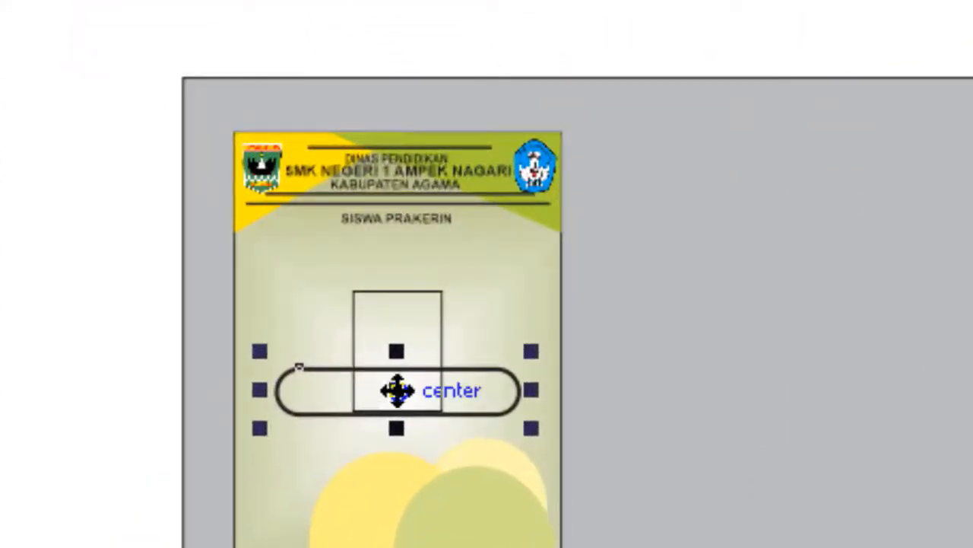
drag(500, 261, 505, 264)
drag(407, 415, 404, 494)
drag(404, 393, 404, 388)
click(9, 283)
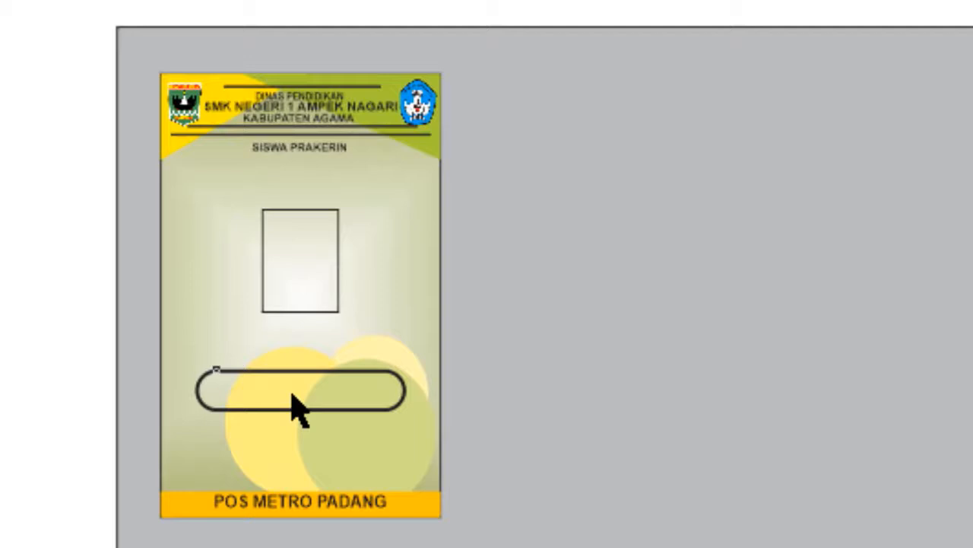
Place a copy of the rounded bar directly beneath the first, above the orange-yellow footer strip
click(293, 395)
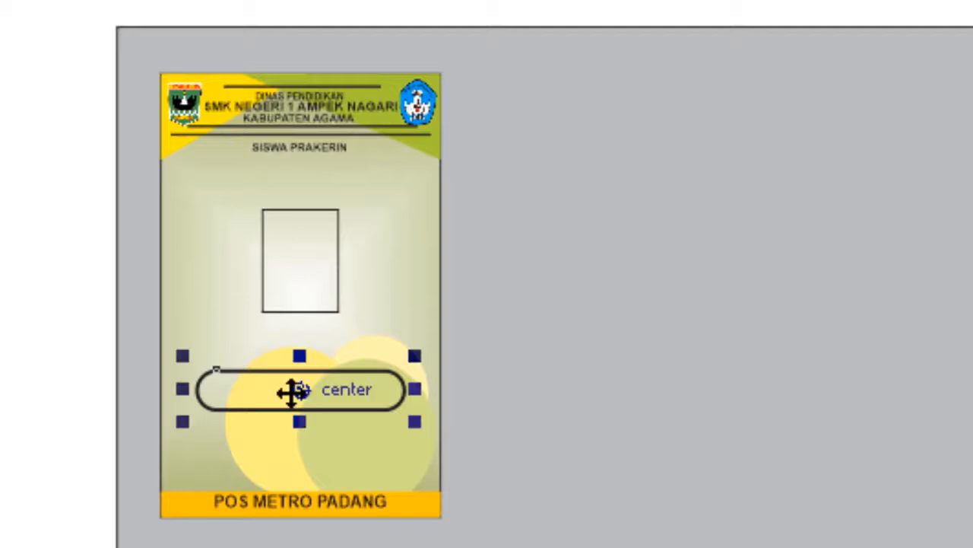
drag(301, 393, 300, 393)
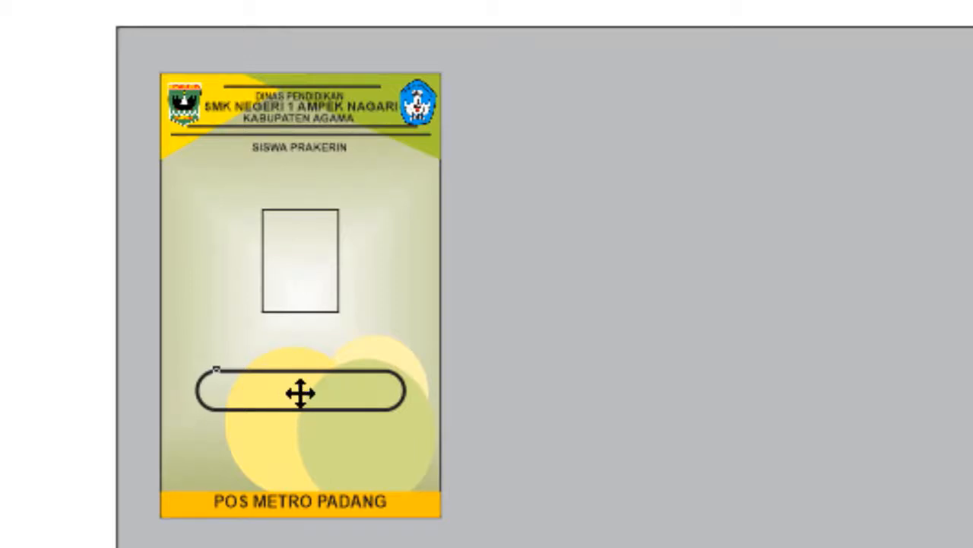
drag(301, 393, 304, 445)
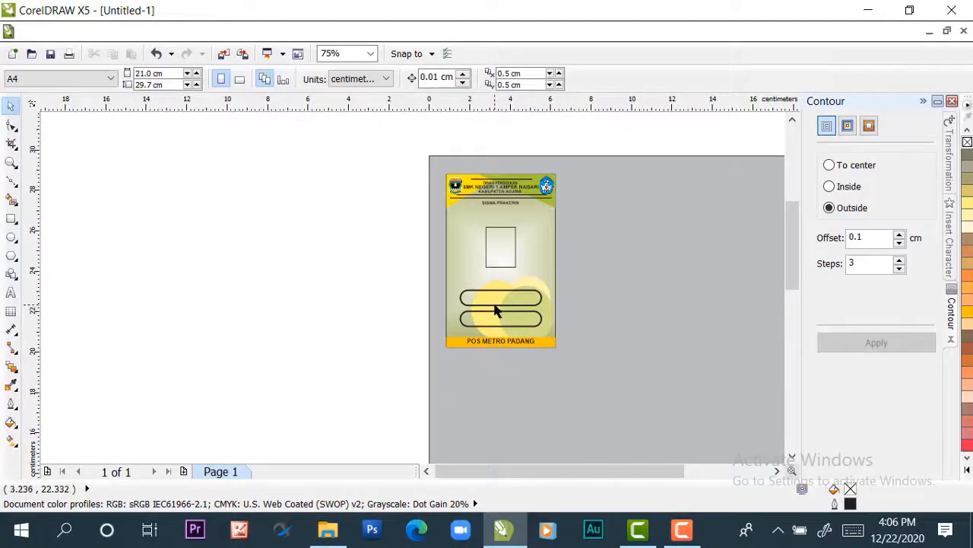
Add the student's full name in capitals as artistic text on the empty area beside the page
scroll(494, 304, up, 1)
scroll(496, 302, down, 1)
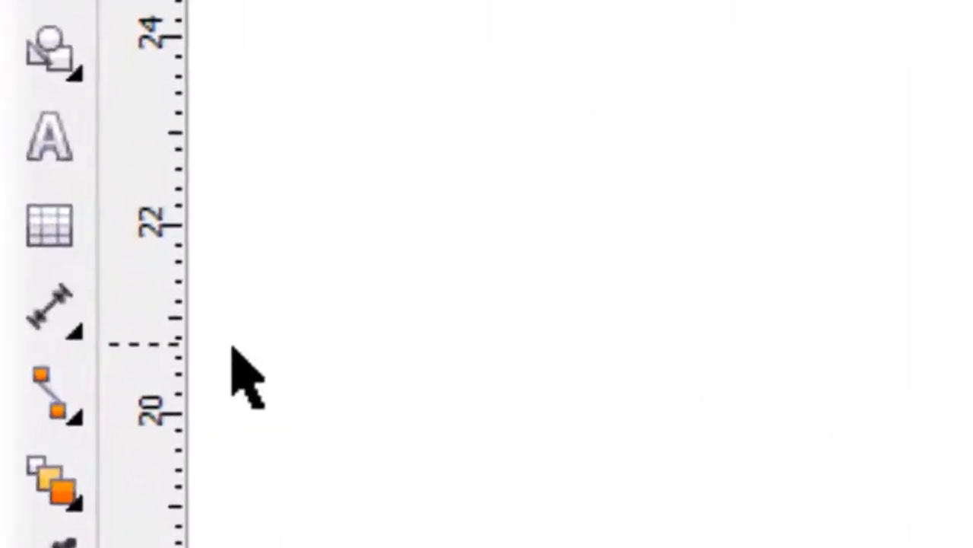
click(11, 293)
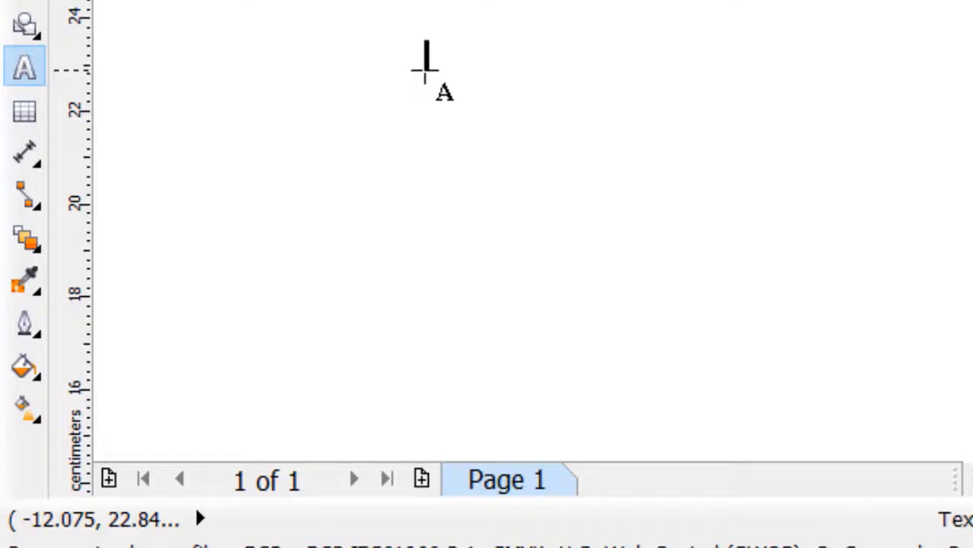
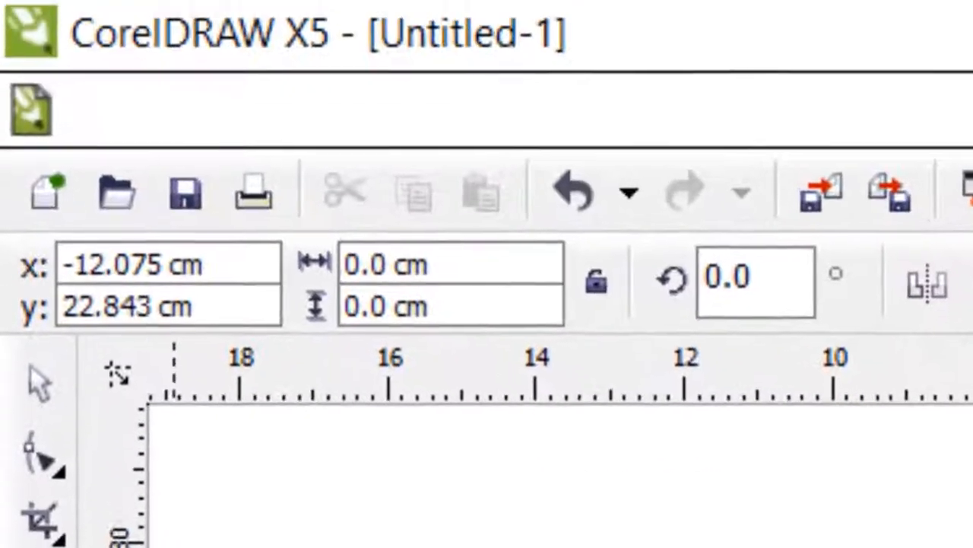
click(36, 376)
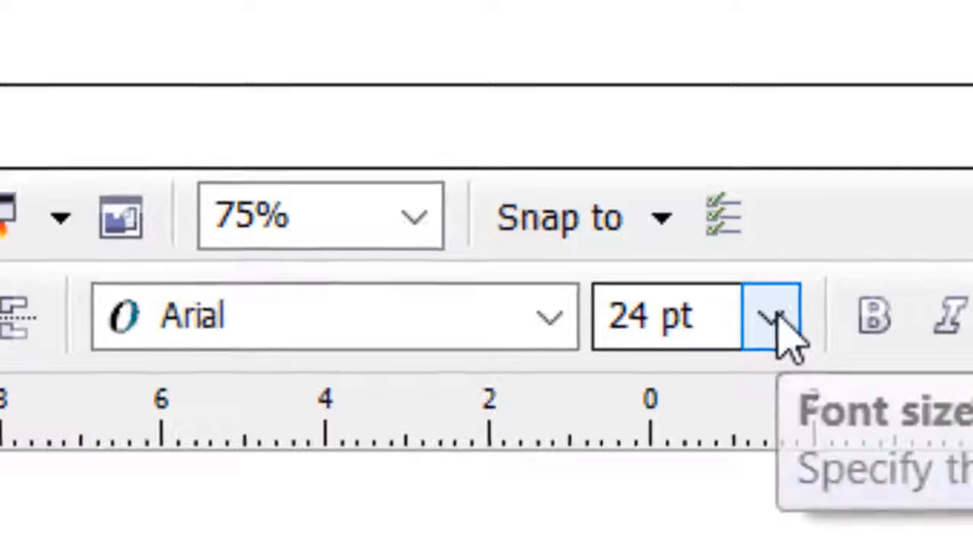
Format the student name text as bold 12 pt
click(775, 319)
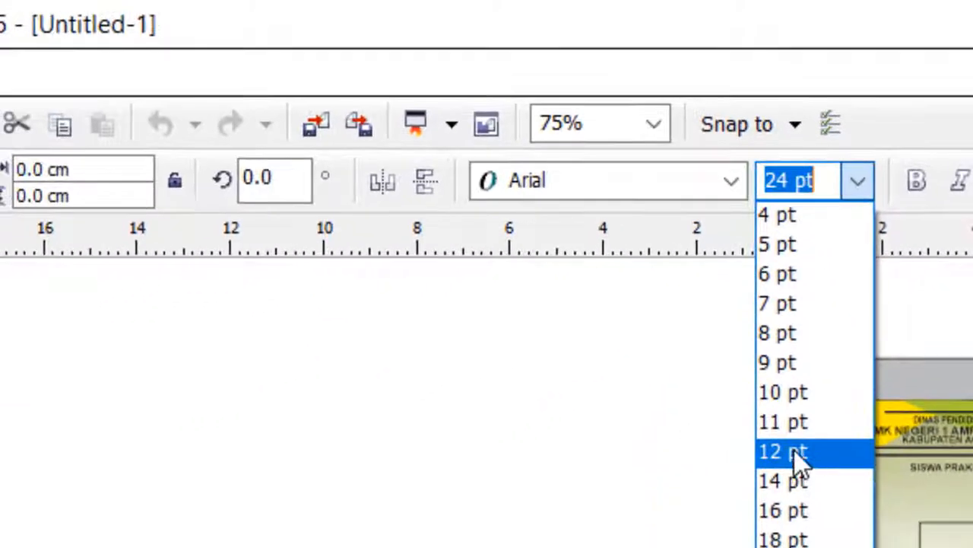
click(790, 480)
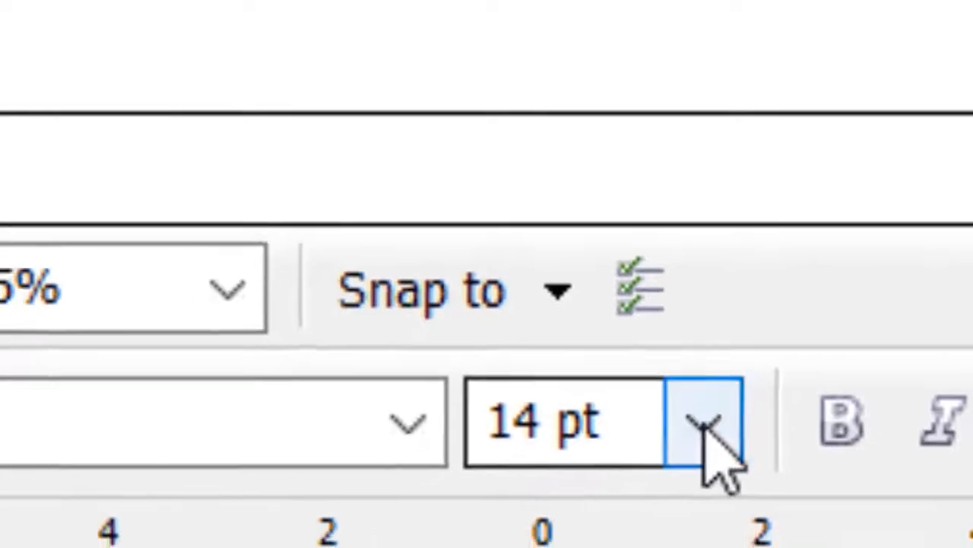
click(706, 430)
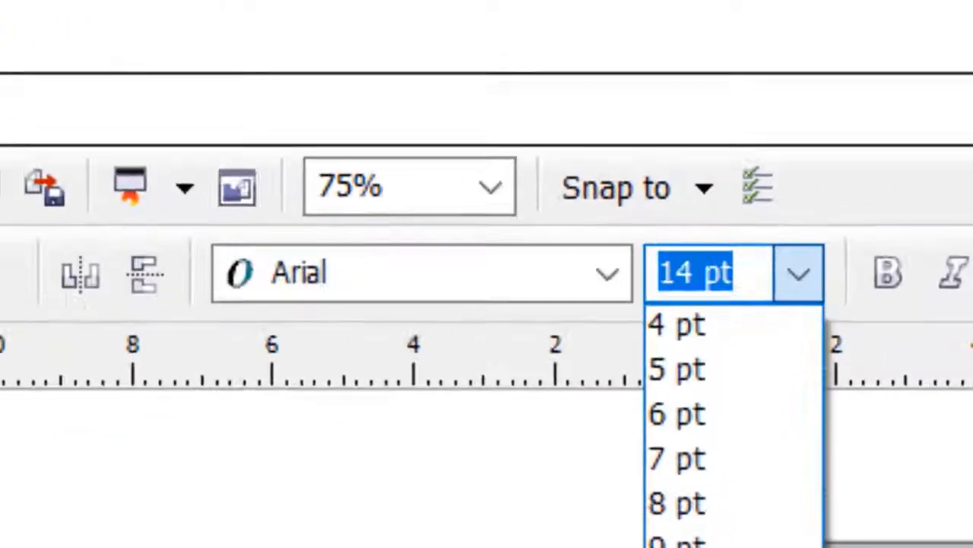
click(780, 485)
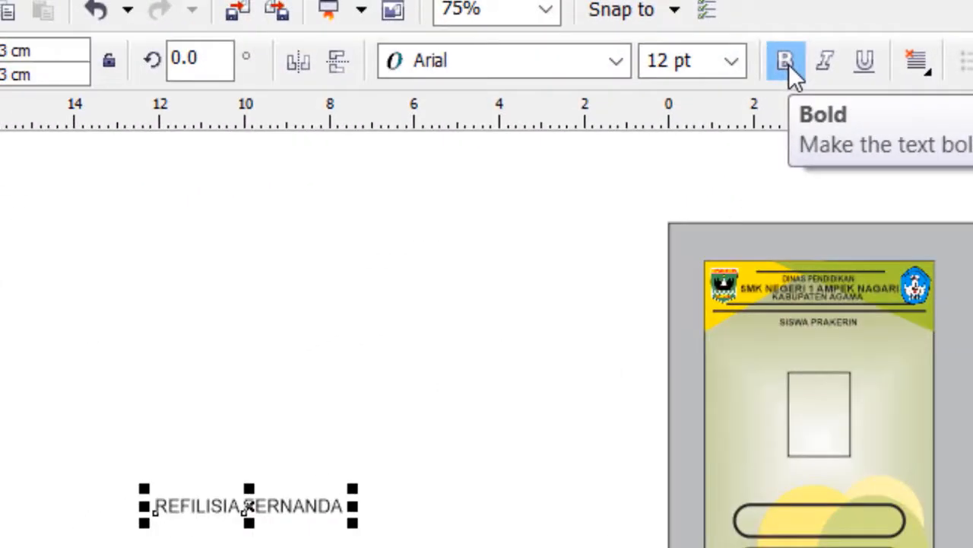
click(788, 64)
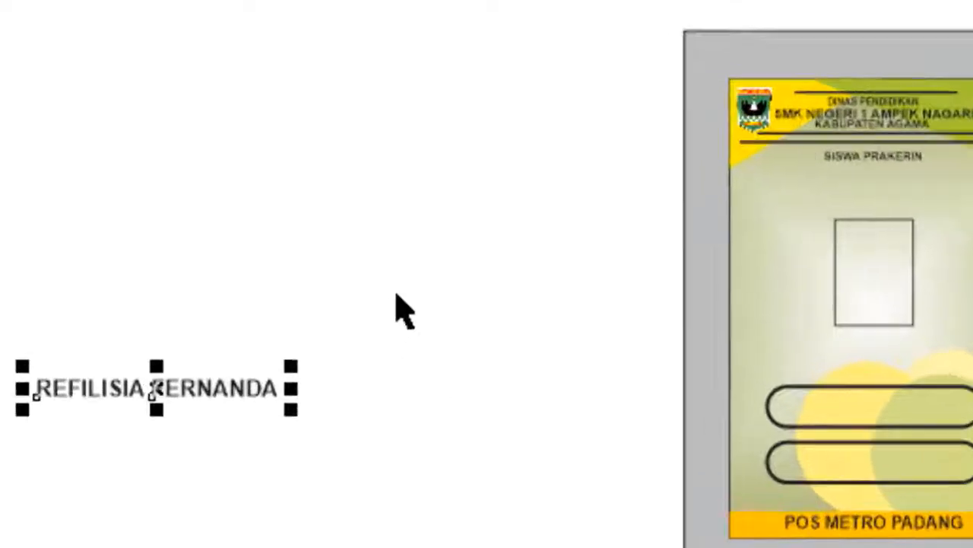
Centre the student name horizontally and vertically on the upper rounded bar
click(396, 292)
click(219, 386)
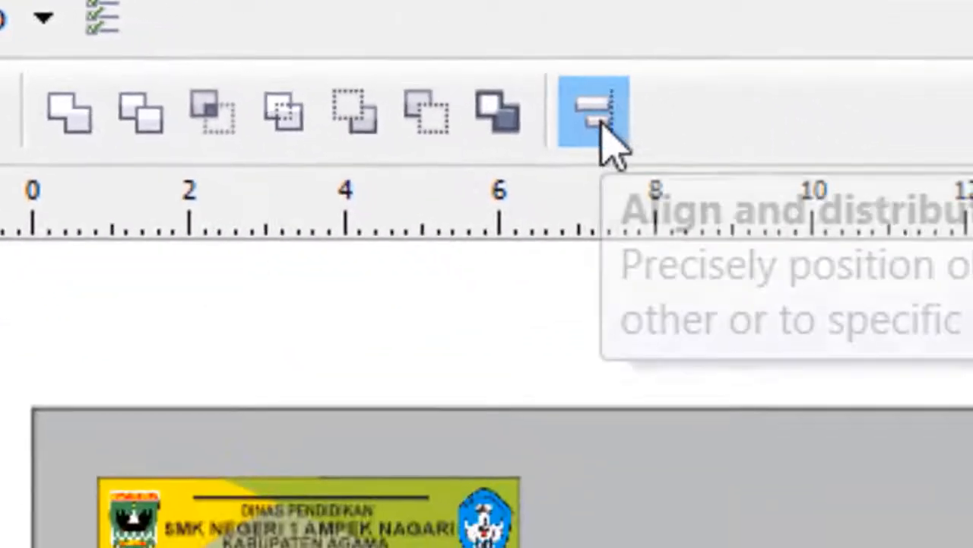
click(873, 163)
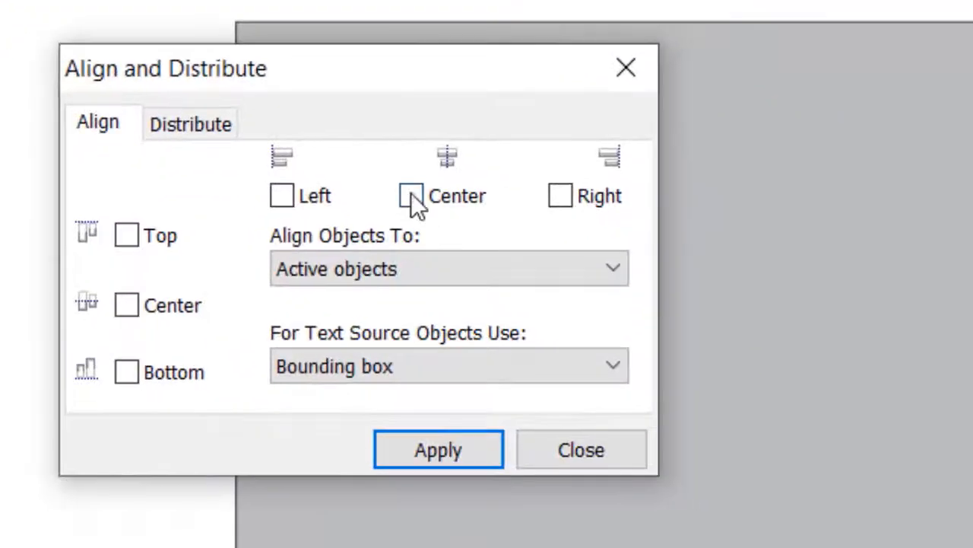
click(406, 237)
click(468, 453)
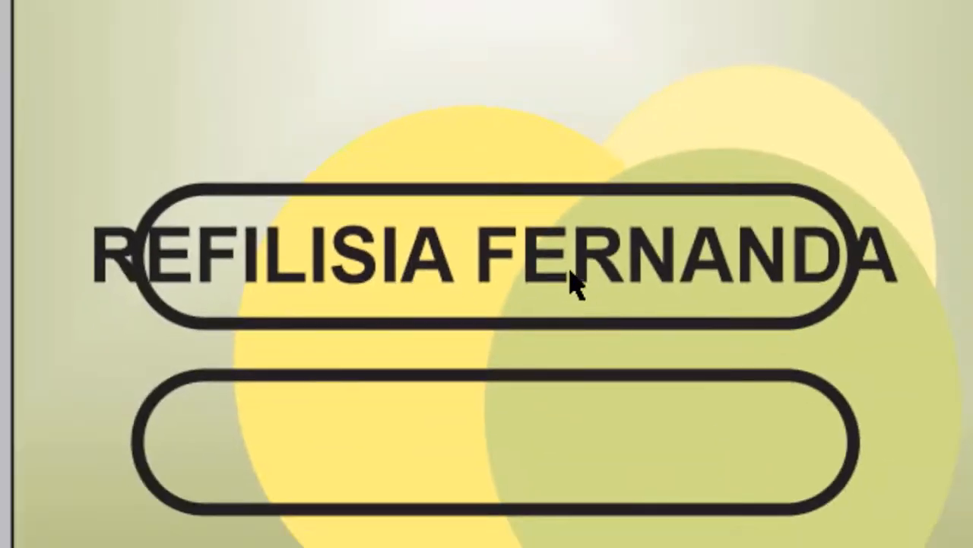
Reduce the student name's font size to 11 pt
click(539, 268)
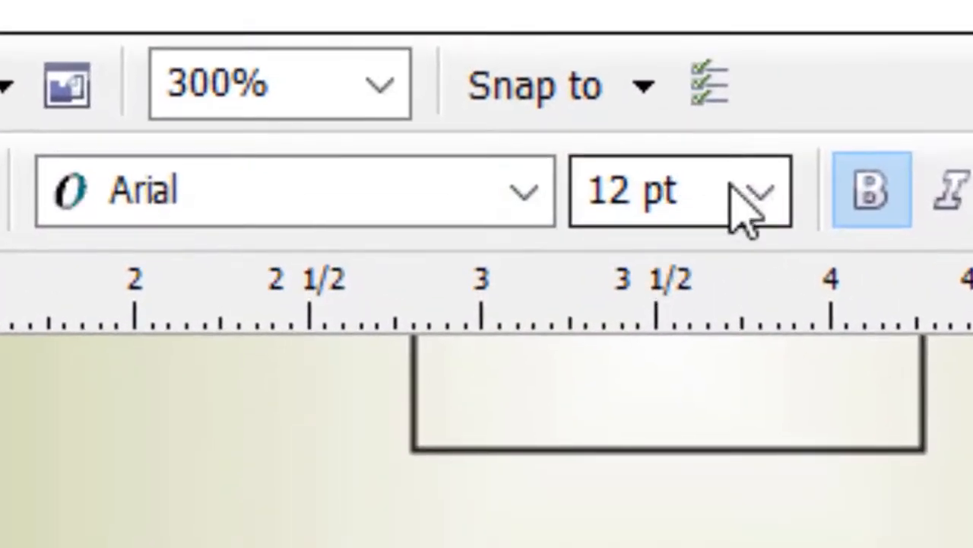
click(717, 131)
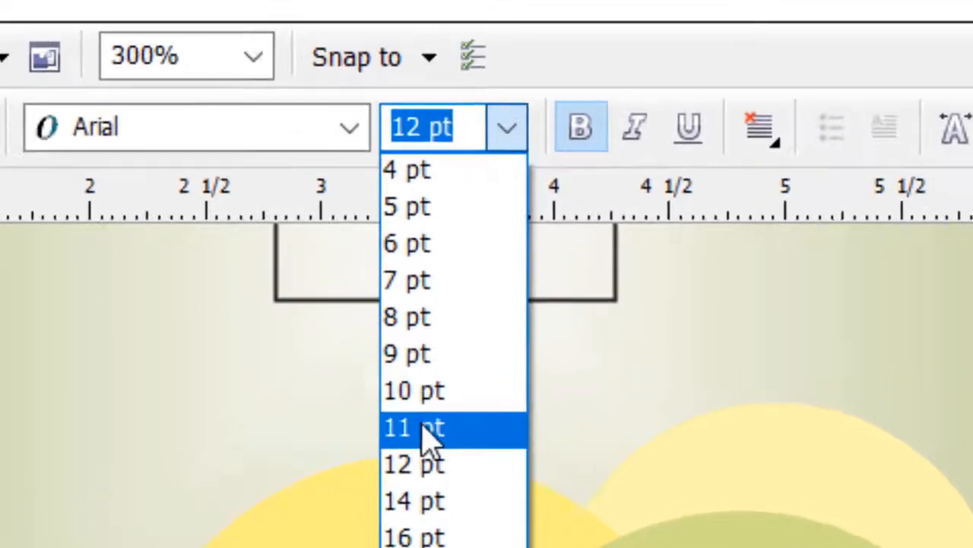
click(426, 429)
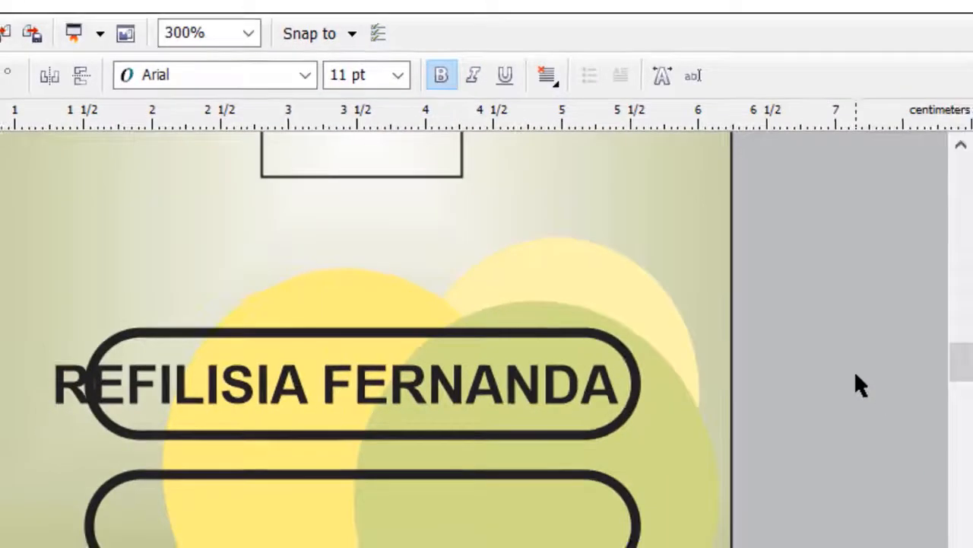
Widen the upper rounded bar to about 4.4 cm by extending its right end
click(774, 461)
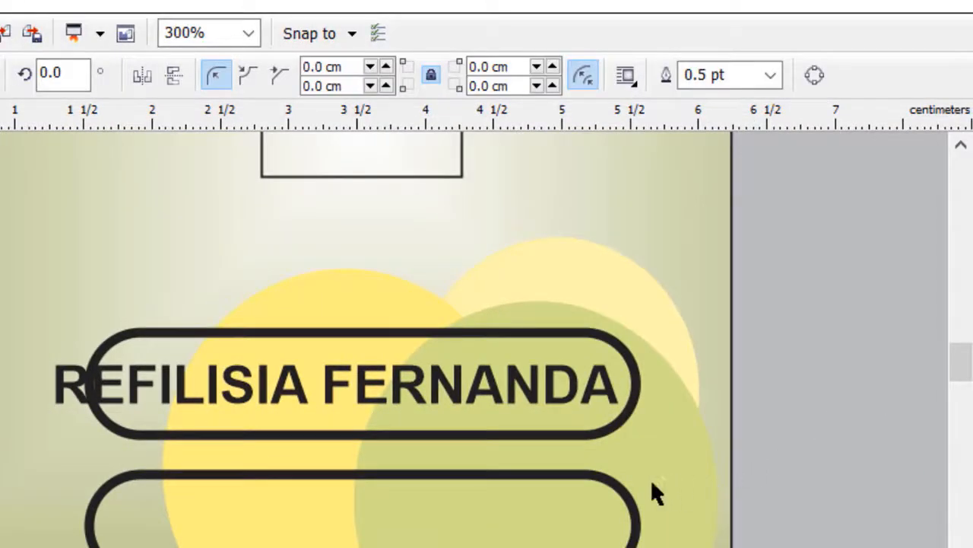
click(601, 432)
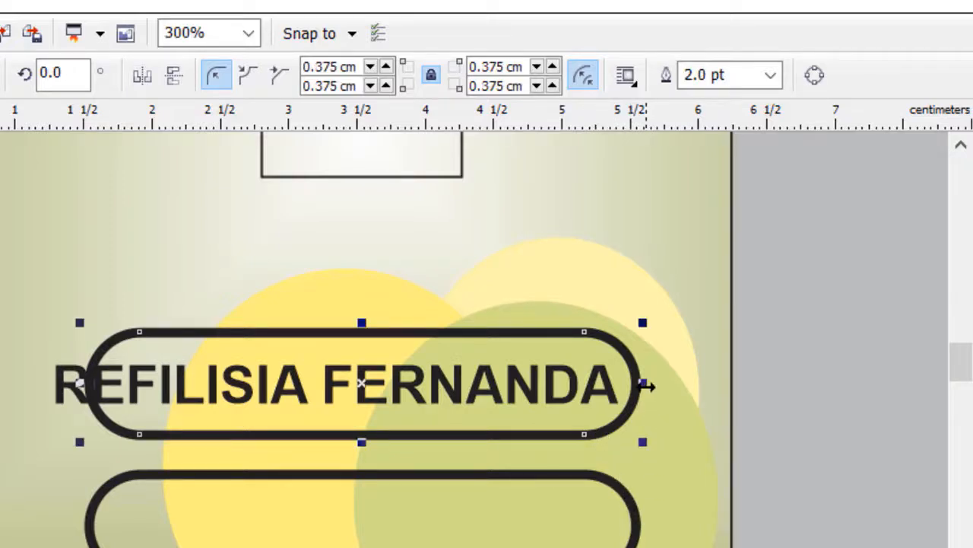
drag(642, 383, 693, 383)
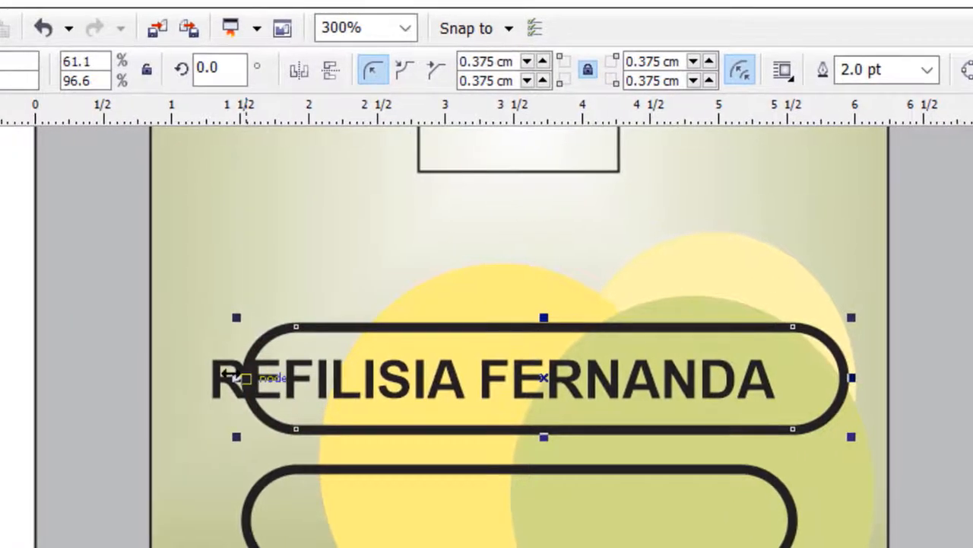
drag(230, 373, 230, 374)
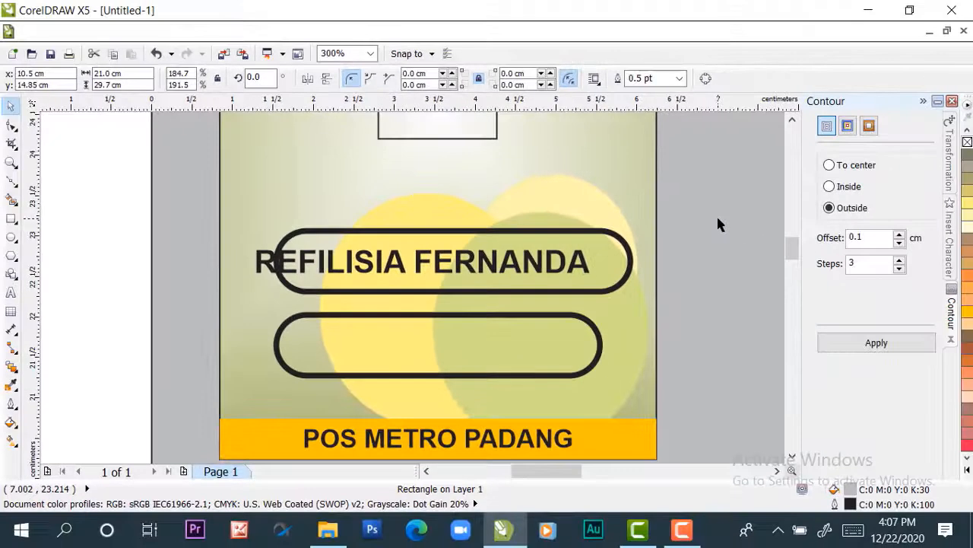
Centre the widened rounded bar horizontally and vertically on the card background
scroll(689, 277, down, 1)
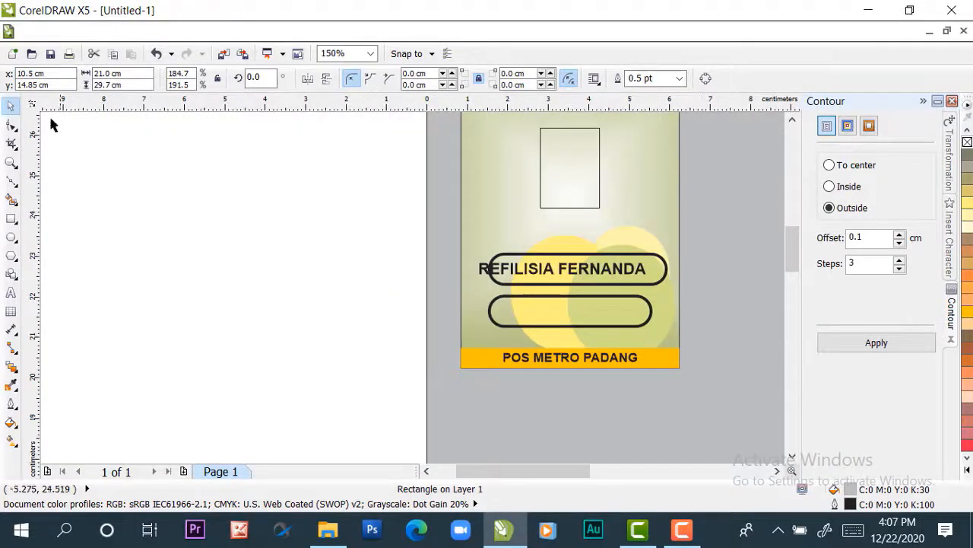
click(665, 281)
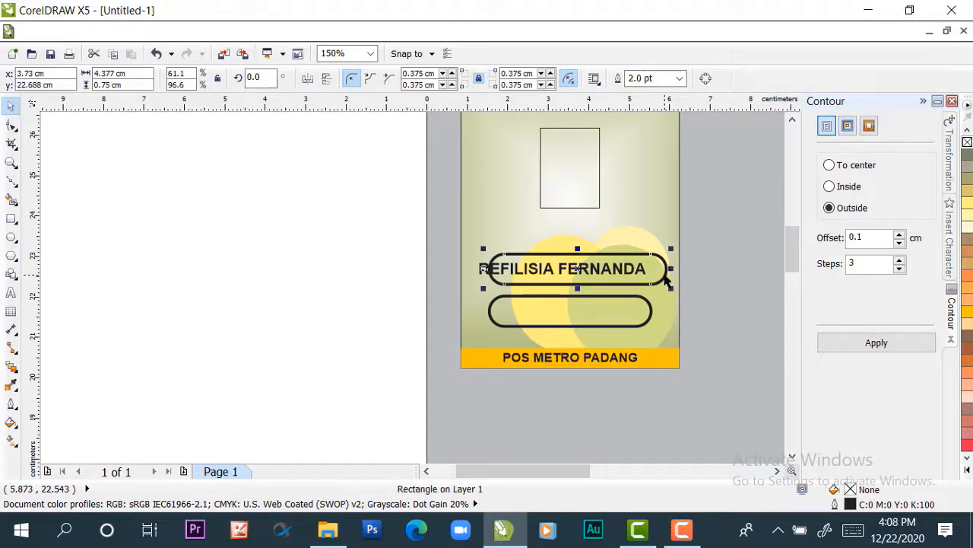
shift+click(640, 186)
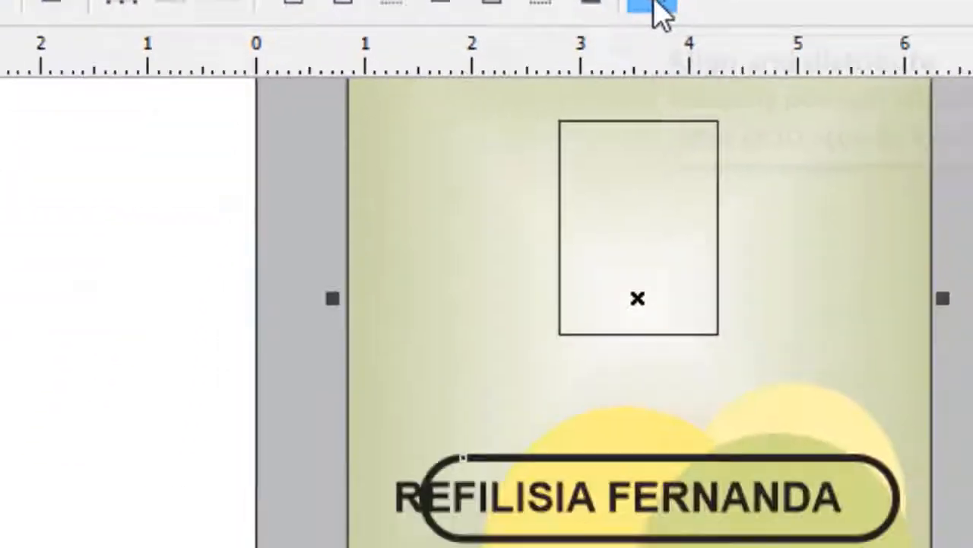
click(834, 325)
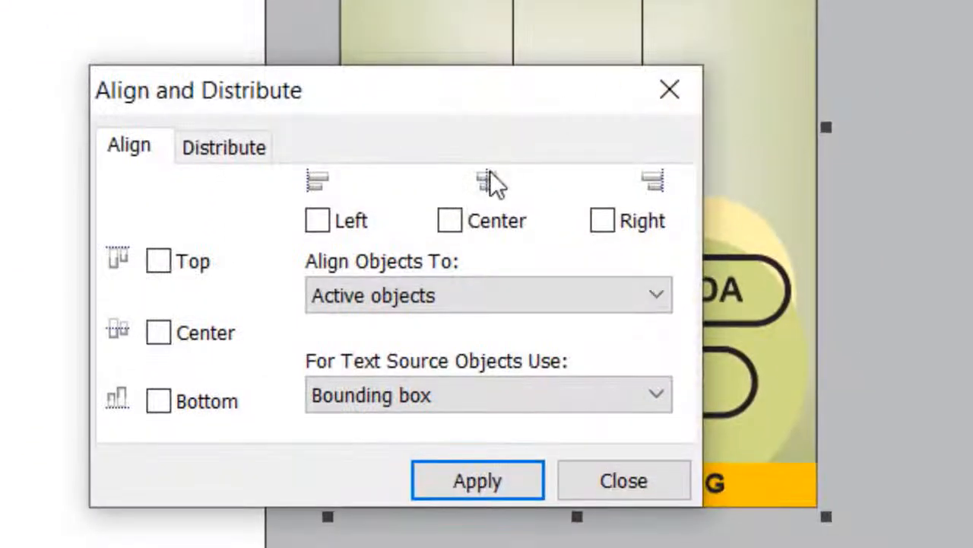
click(450, 220)
click(436, 479)
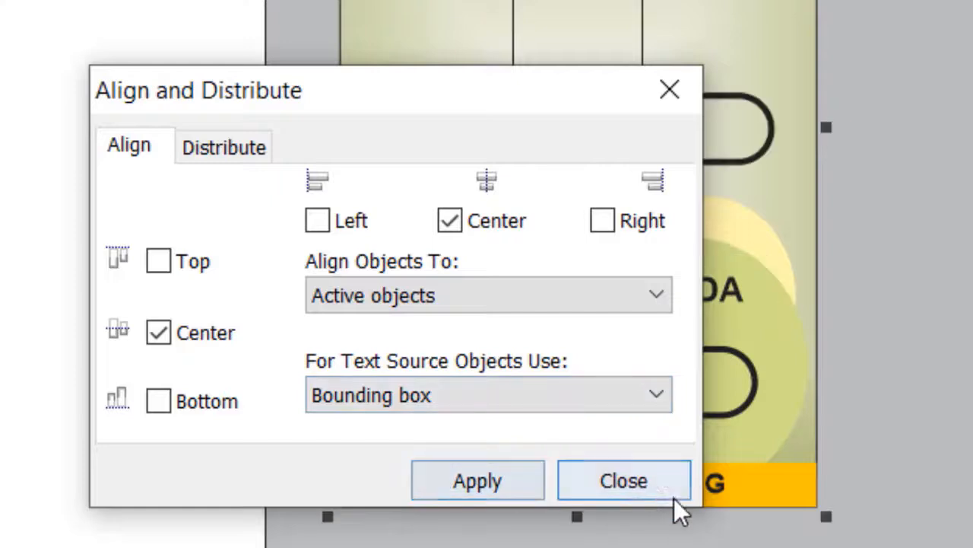
click(673, 495)
Move the widened bar straight down from the photo frame so it surrounds the student name again
click(725, 161)
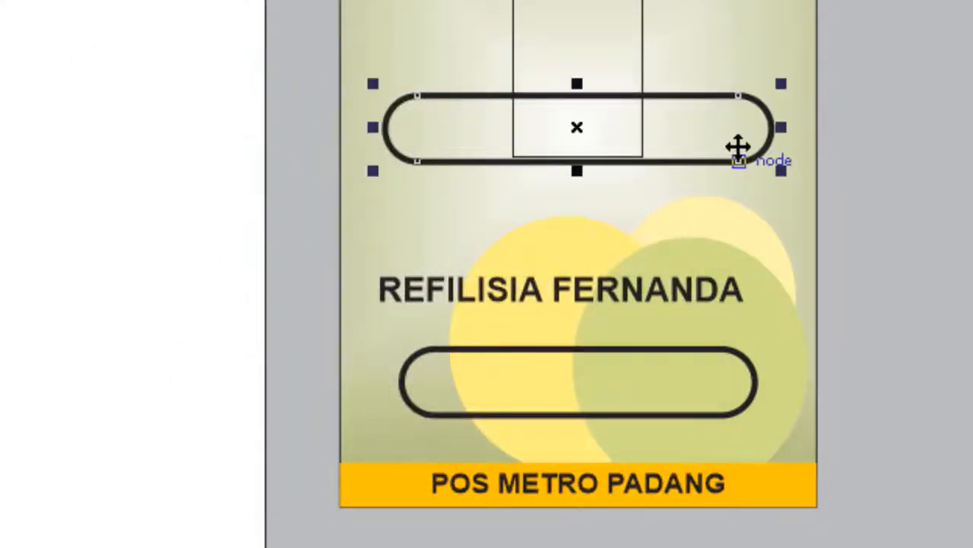
drag(725, 134, 717, 294)
click(921, 260)
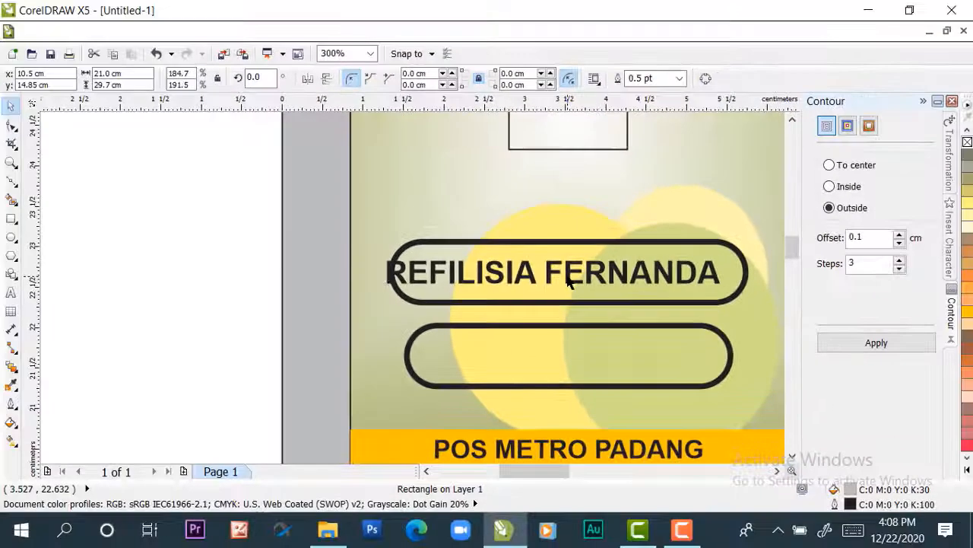
Centre the student name horizontally and vertically inside the widened rounded bar
click(580, 297)
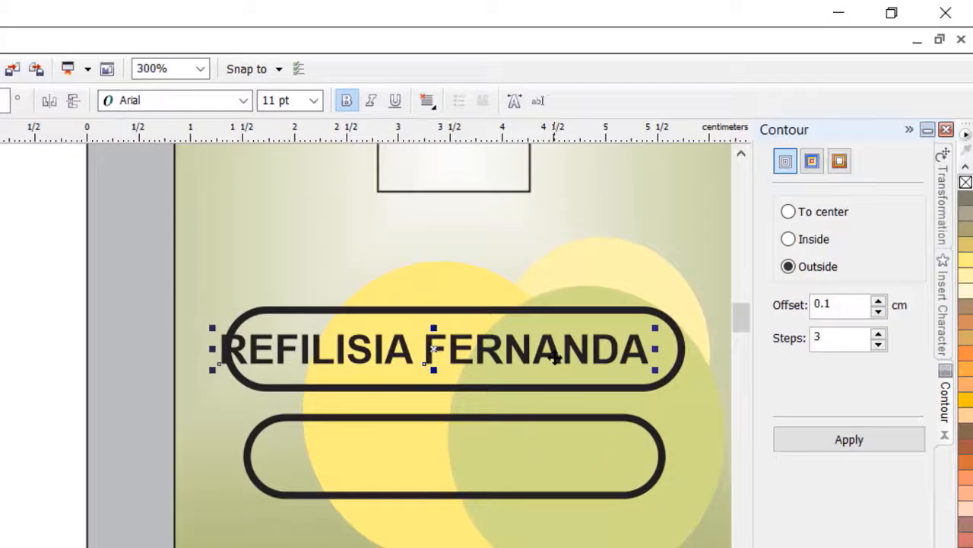
shift+click(592, 320)
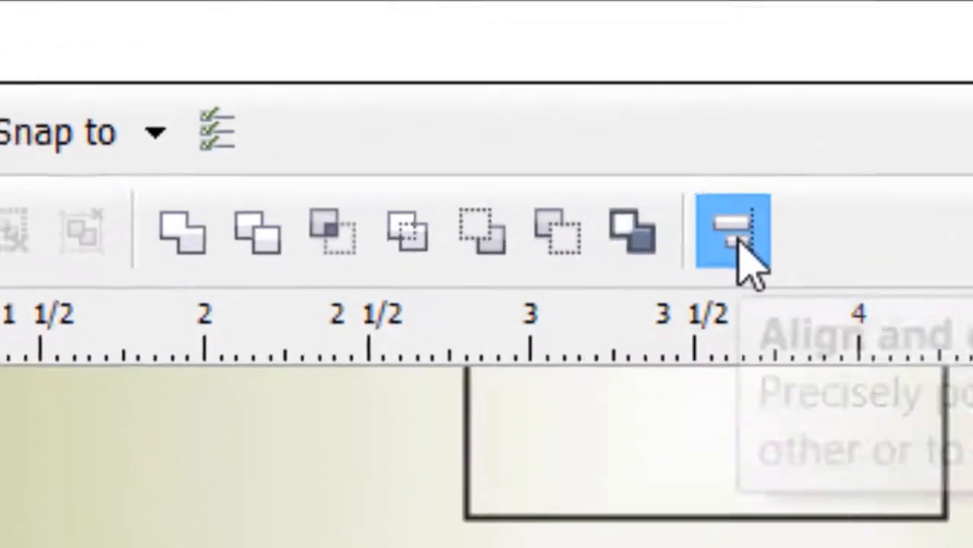
click(463, 100)
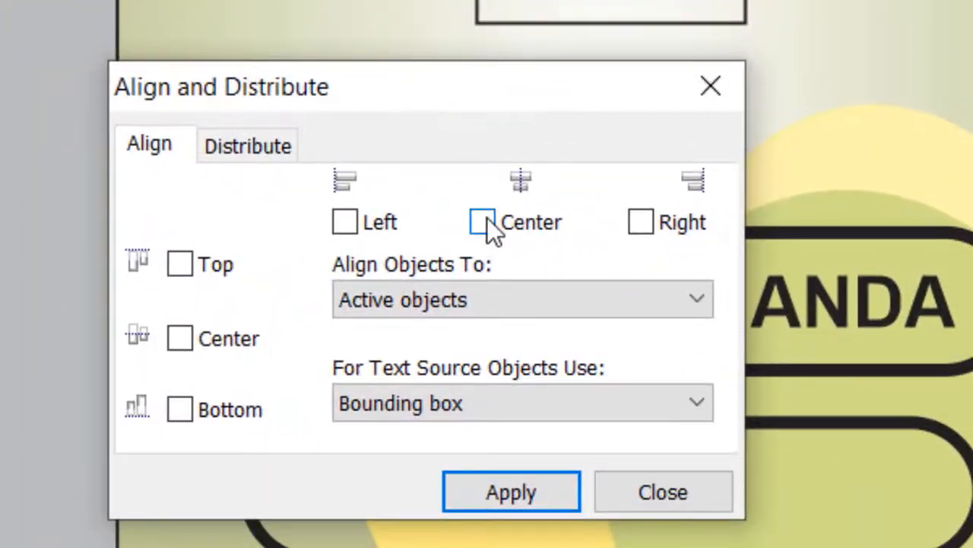
click(485, 298)
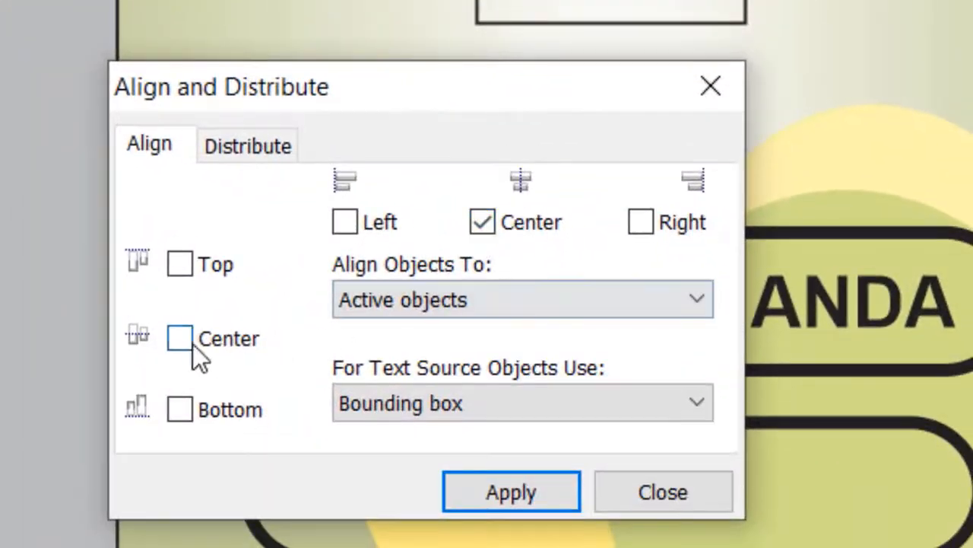
click(157, 425)
click(502, 490)
click(602, 496)
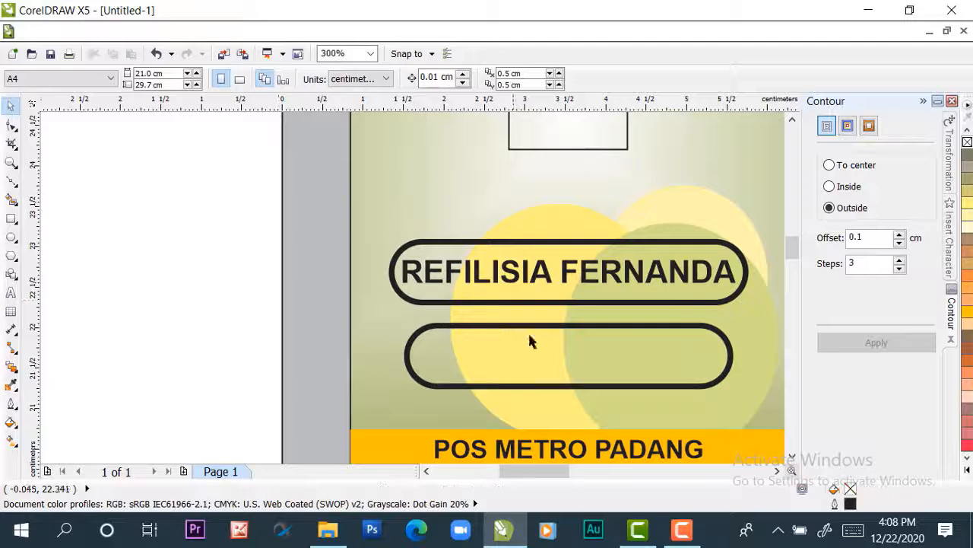
Delete the empty lower rounded bar
scroll(579, 338, down, 2)
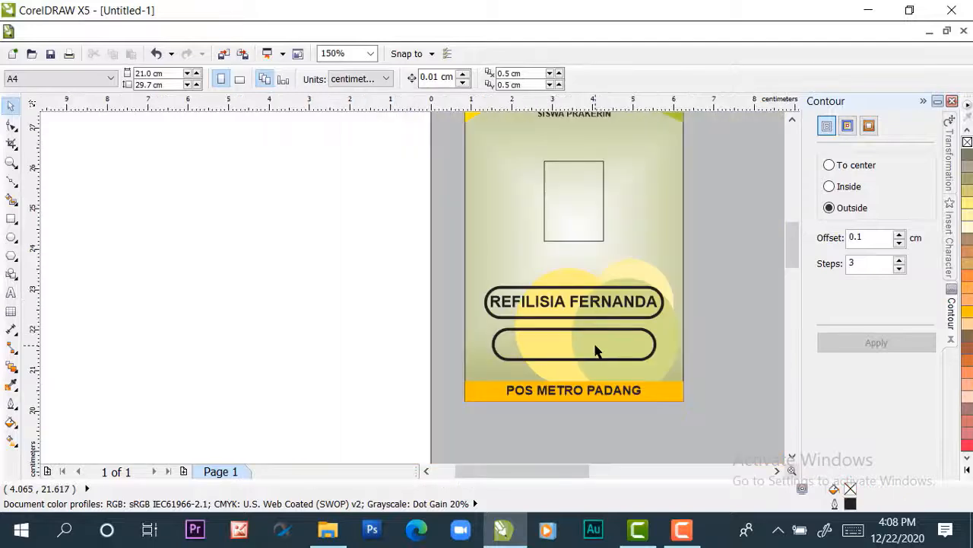
click(595, 350)
key(Delete)
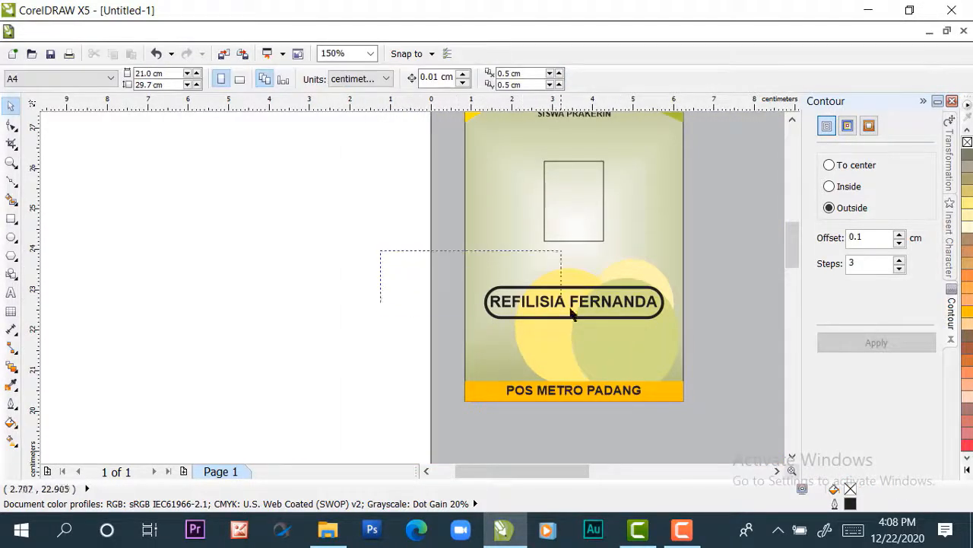
Duplicate the student name and its rounded bar together, placing the copy straight below the original, above the footer
drag(663, 334, 666, 334)
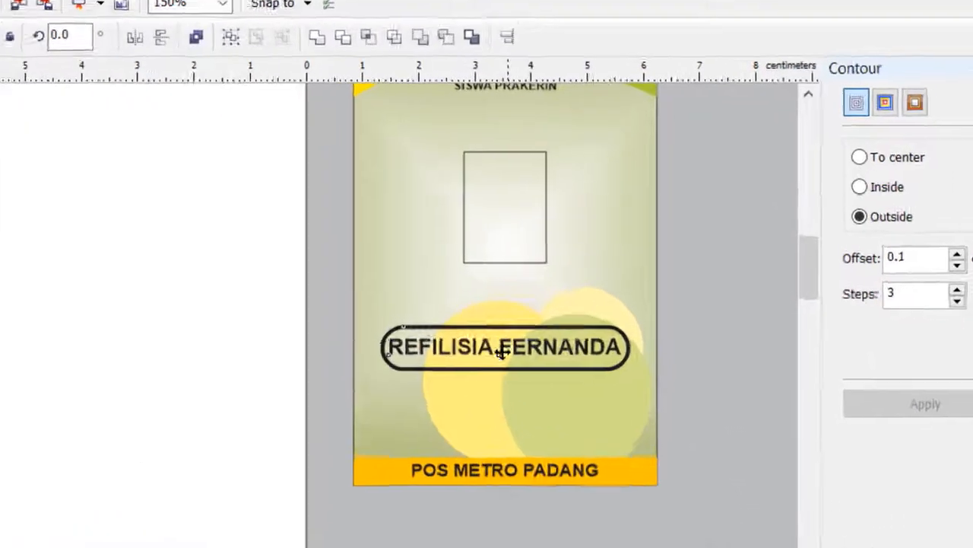
drag(572, 302, 574, 318)
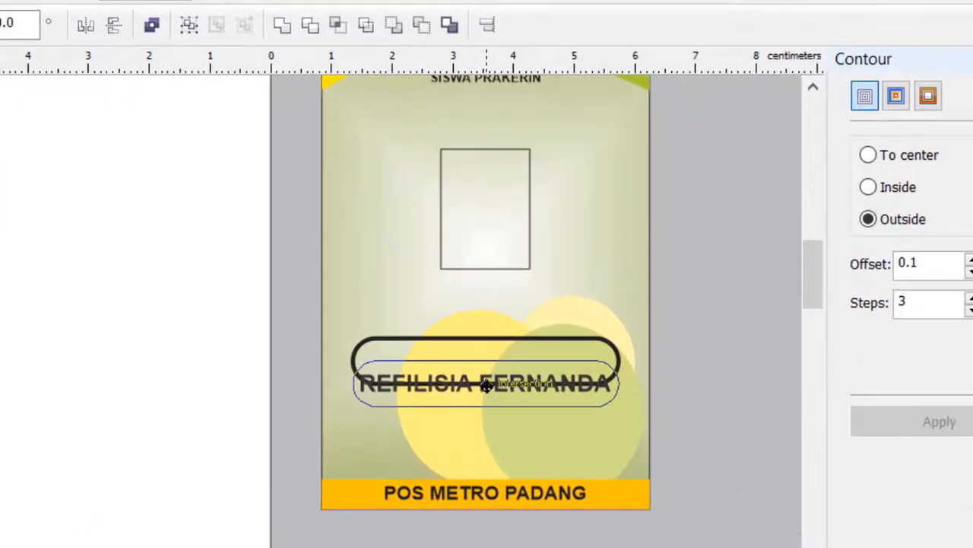
drag(489, 388, 485, 426)
right_click(486, 421)
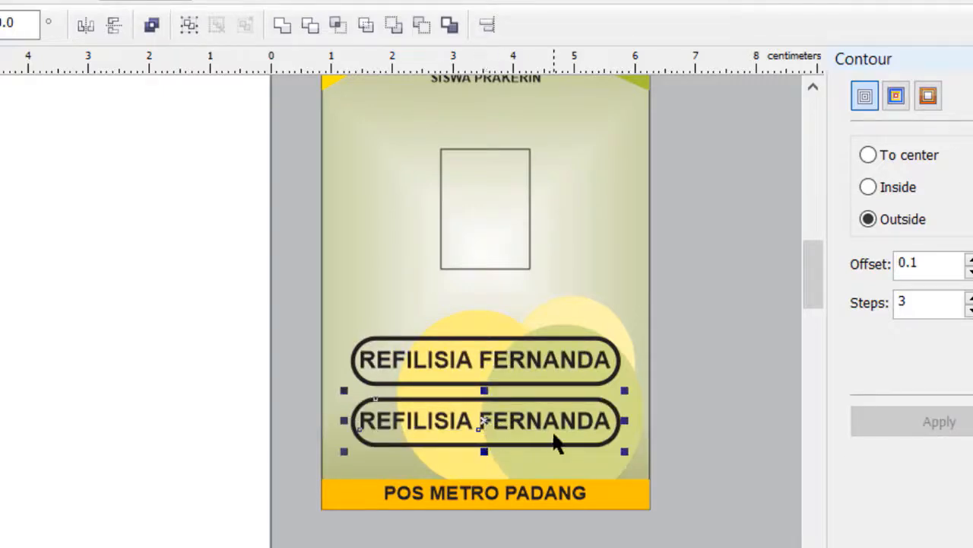
Replace the text in the lower rounded bar with "MULTIMEDIA"
double_click(509, 425)
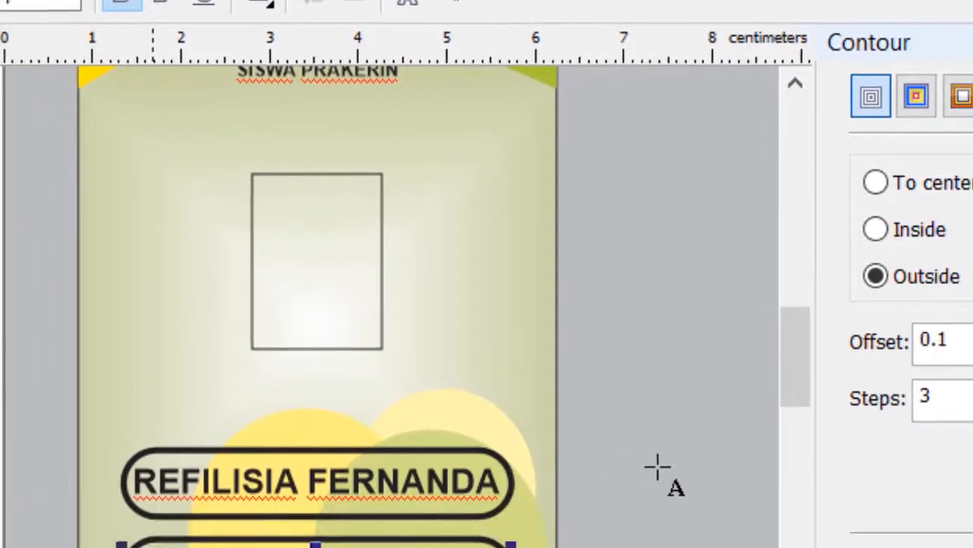
key(ctrl+a)
text(MU)
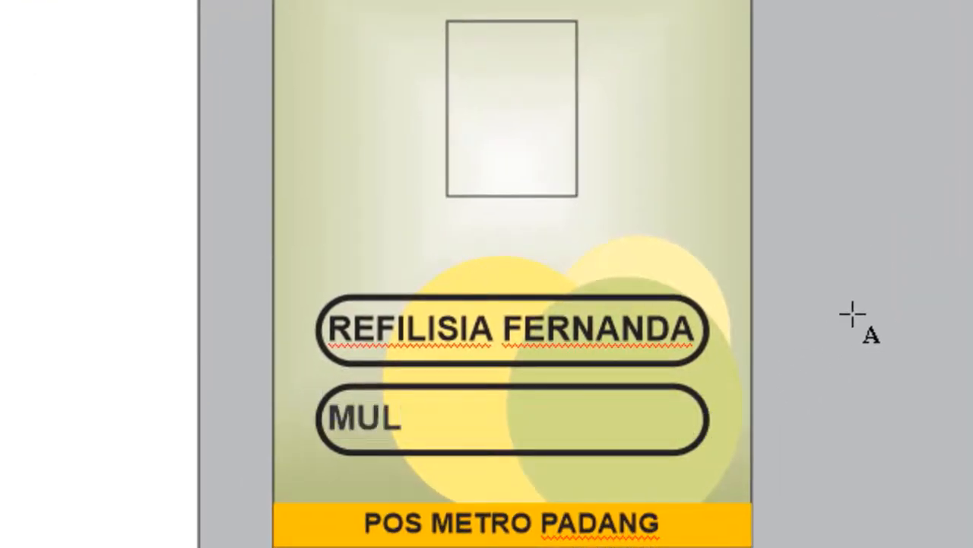
text(LTIMEDI)
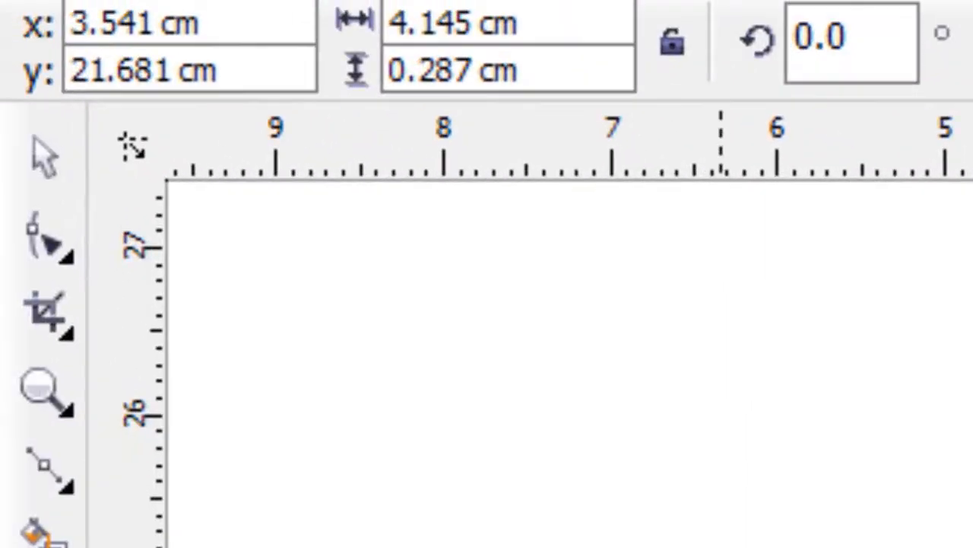
click(46, 155)
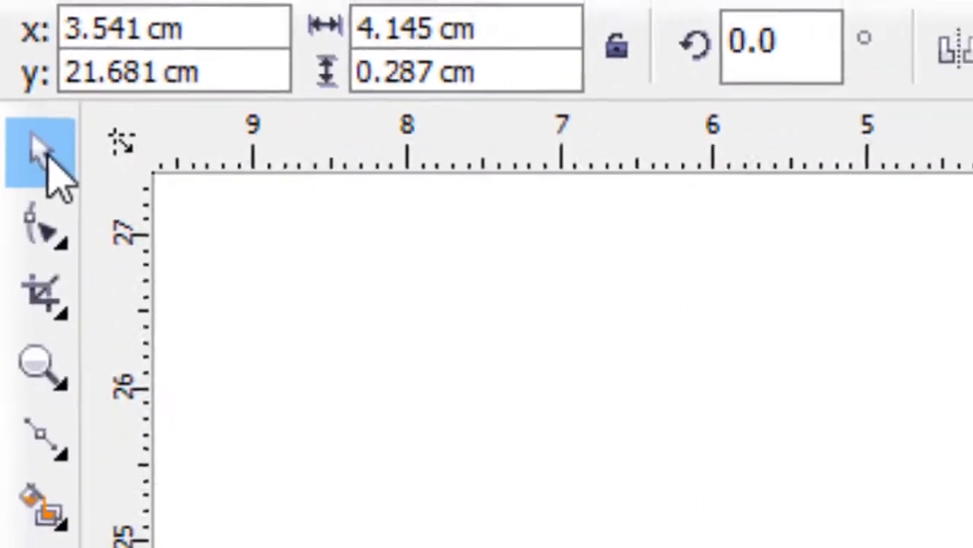
Centre the MULTIMEDIA text horizontally and vertically inside the lower rounded bar
click(367, 341)
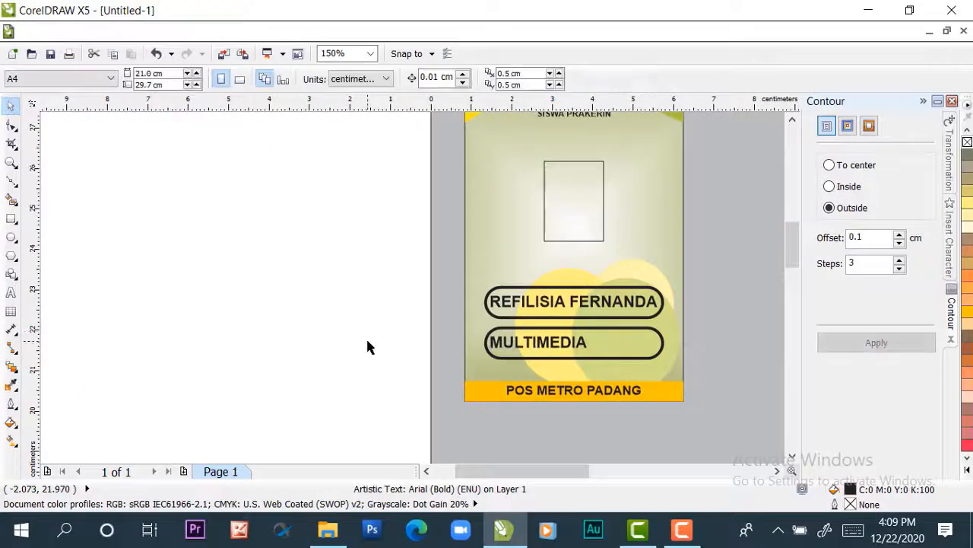
drag(377, 365, 672, 367)
drag(661, 414, 702, 322)
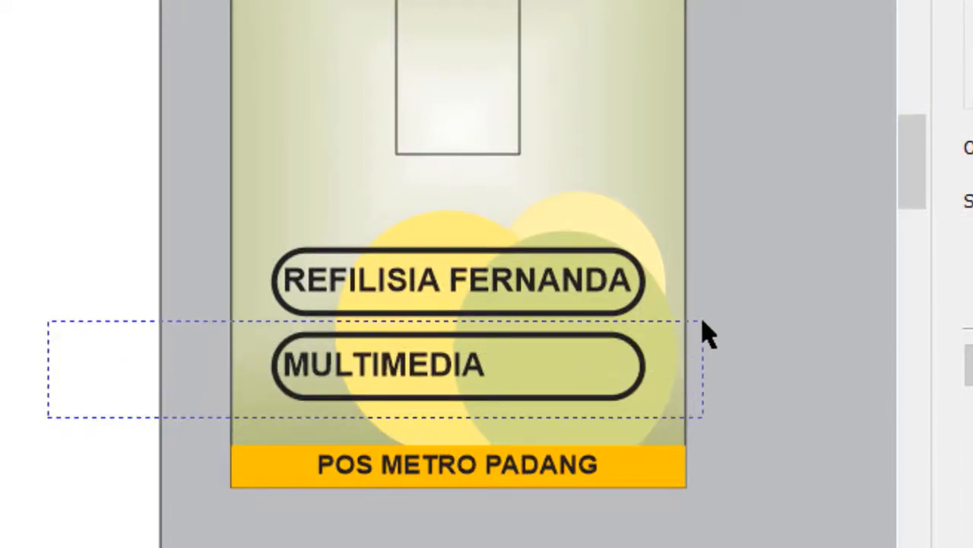
drag(702, 322, 702, 327)
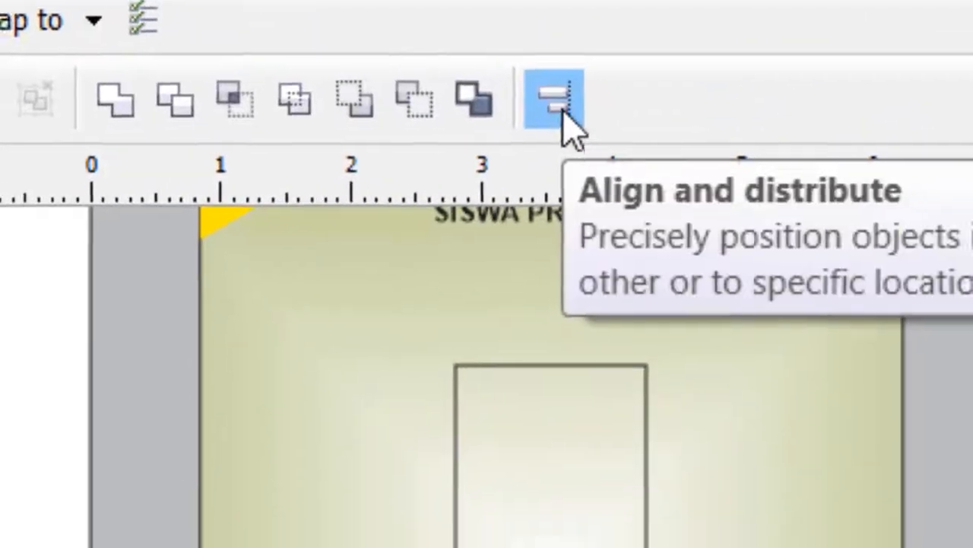
click(562, 130)
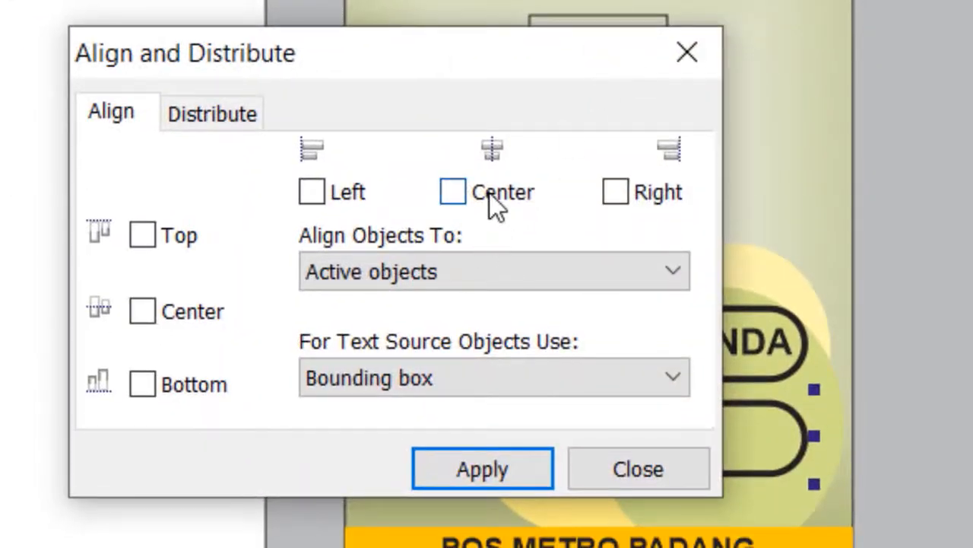
click(490, 194)
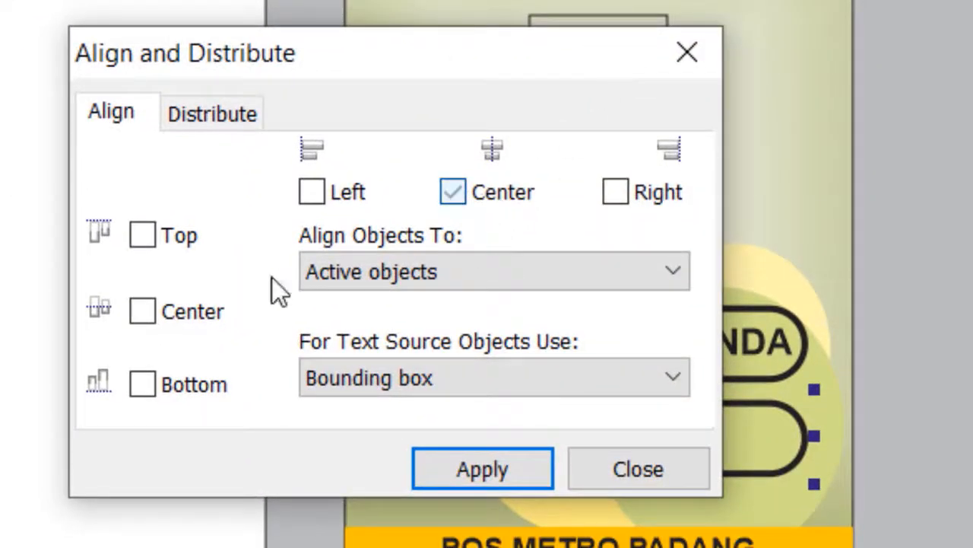
click(146, 312)
click(465, 468)
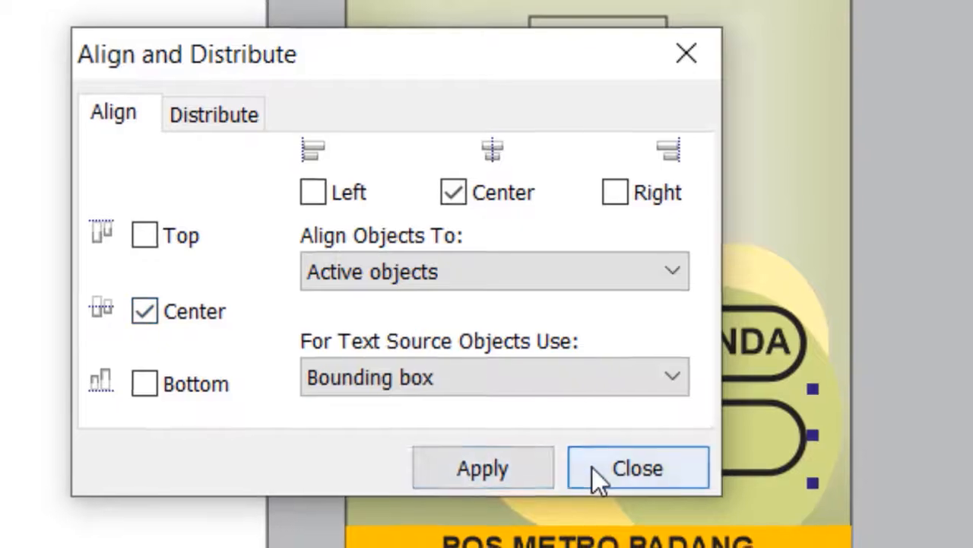
click(593, 469)
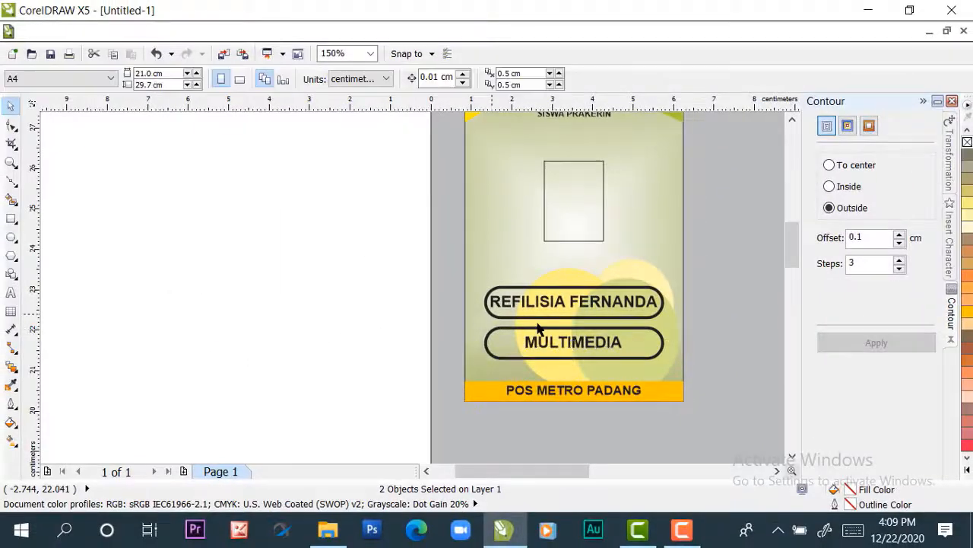
key(Escape)
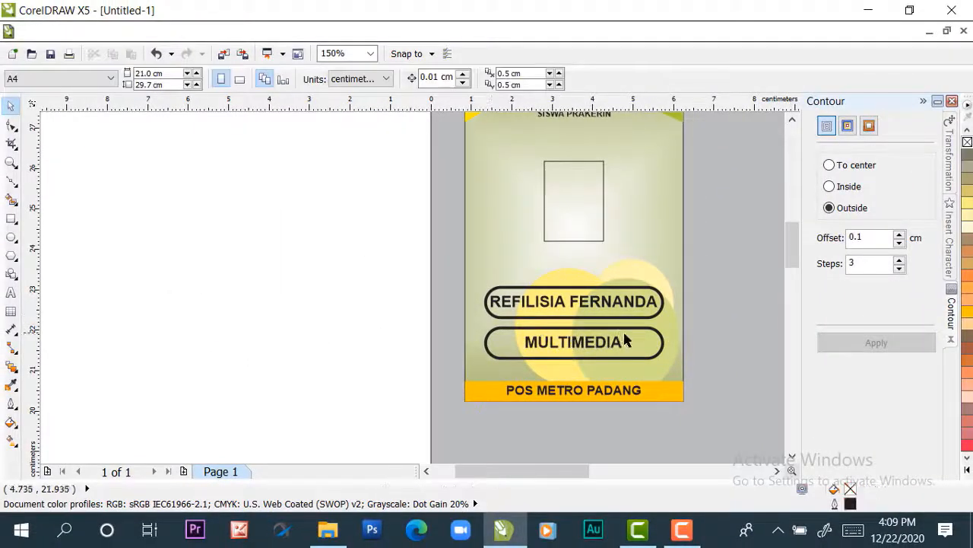
Select the complete card and place a duplicate directly beside it on the right, leaving a narrow gap
scroll(623, 342, down, 2)
click(778, 472)
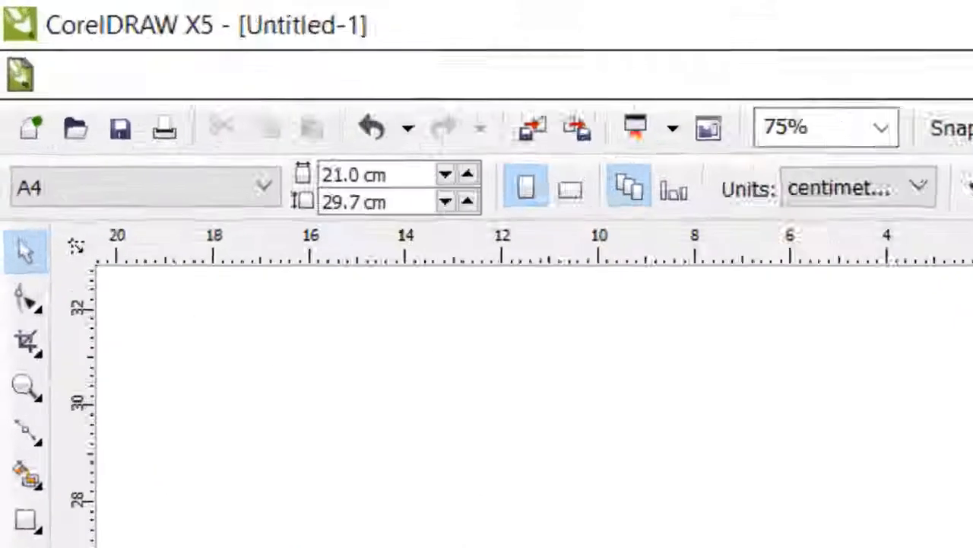
click(778, 472)
scroll(576, 255, up, 1)
scroll(496, 264, down, 2)
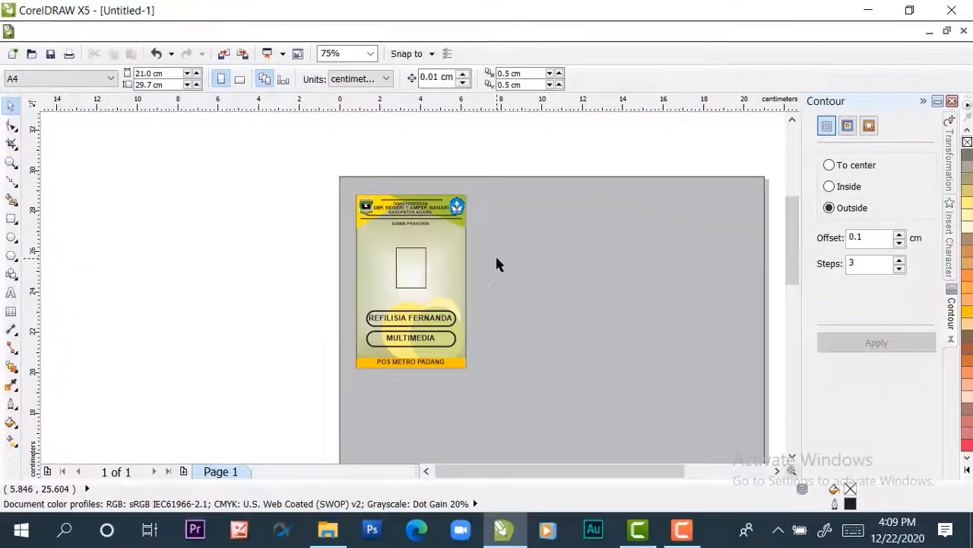
scroll(495, 259, up, 1)
scroll(496, 258, down, 1)
scroll(496, 262, down, 1)
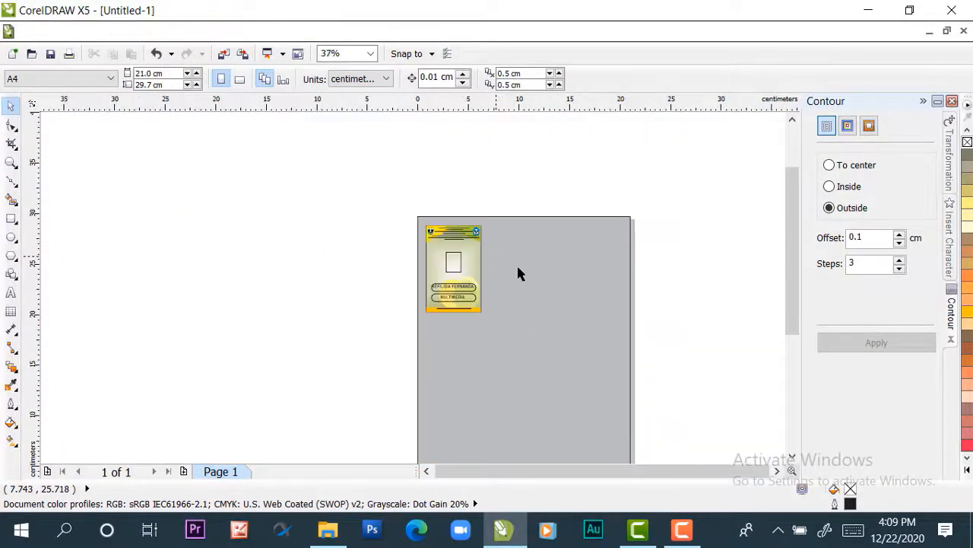
click(777, 472)
scroll(794, 342, down, 2)
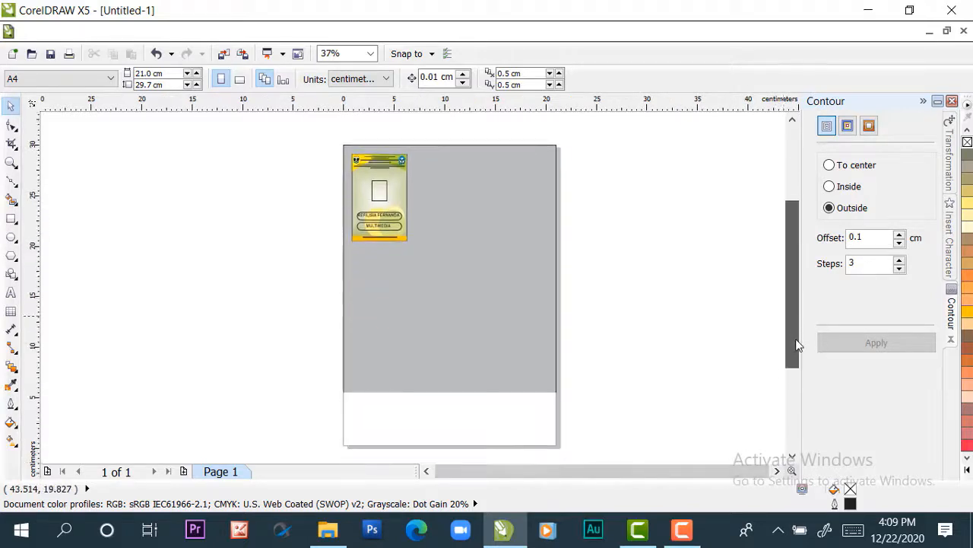
drag(293, 124, 401, 196)
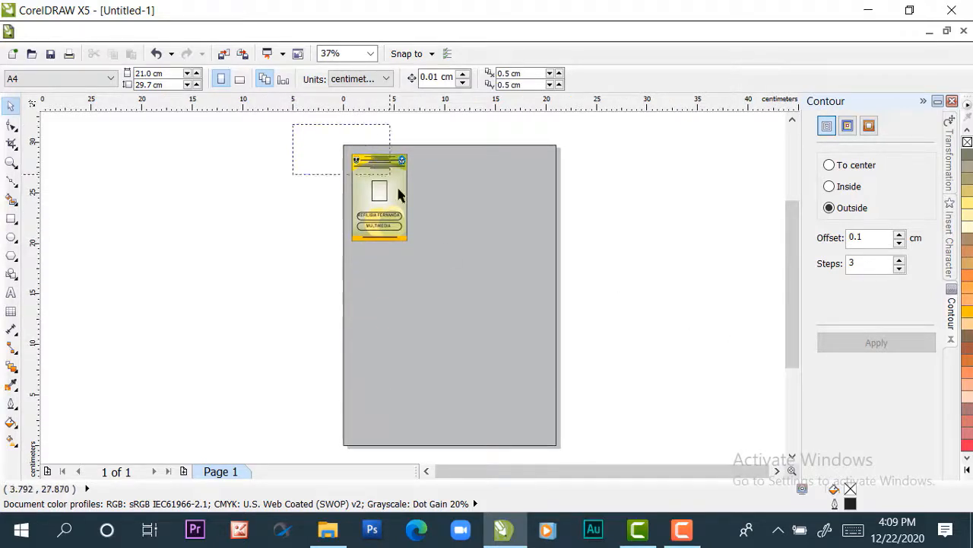
drag(423, 255, 423, 259)
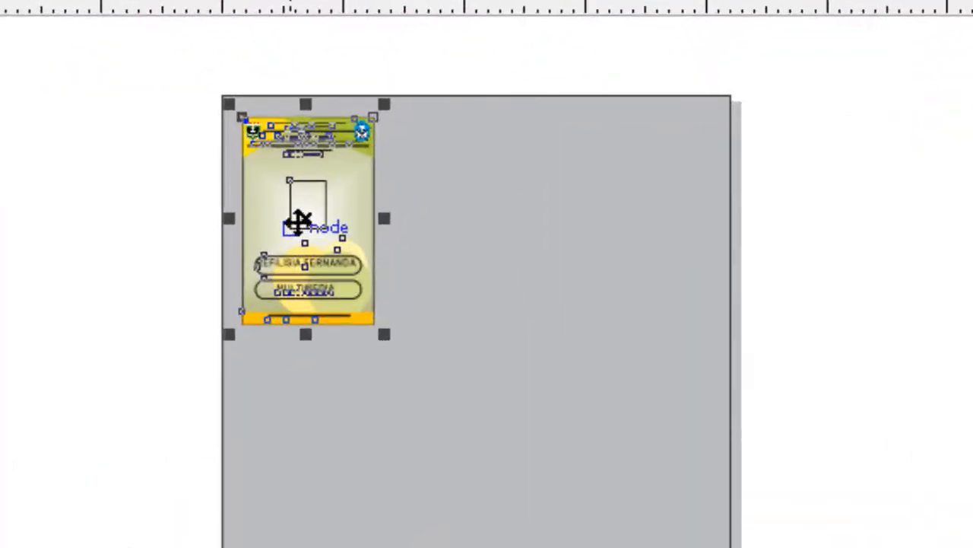
drag(305, 222, 454, 218)
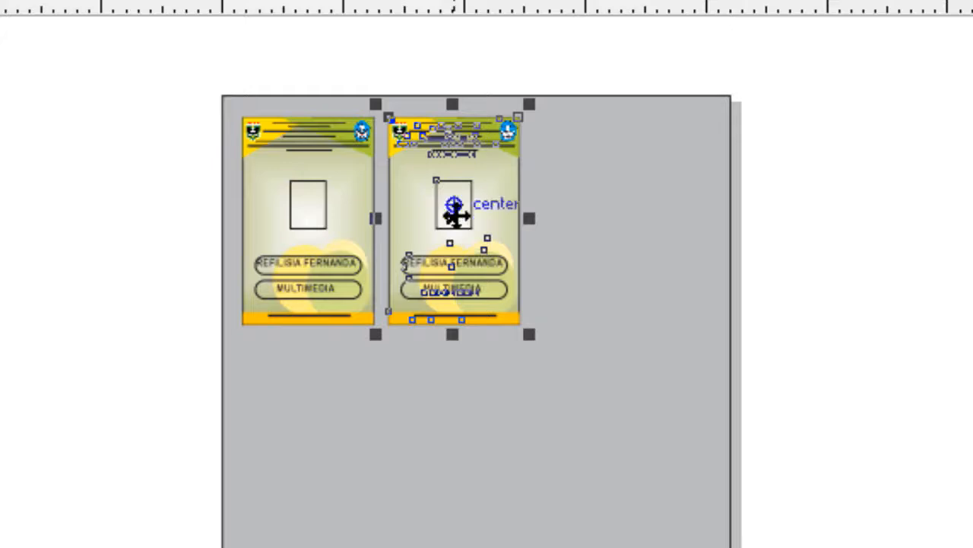
Duplicate the second card to its right with a similar gap, forming a row of three cards
key(ctrl+r)
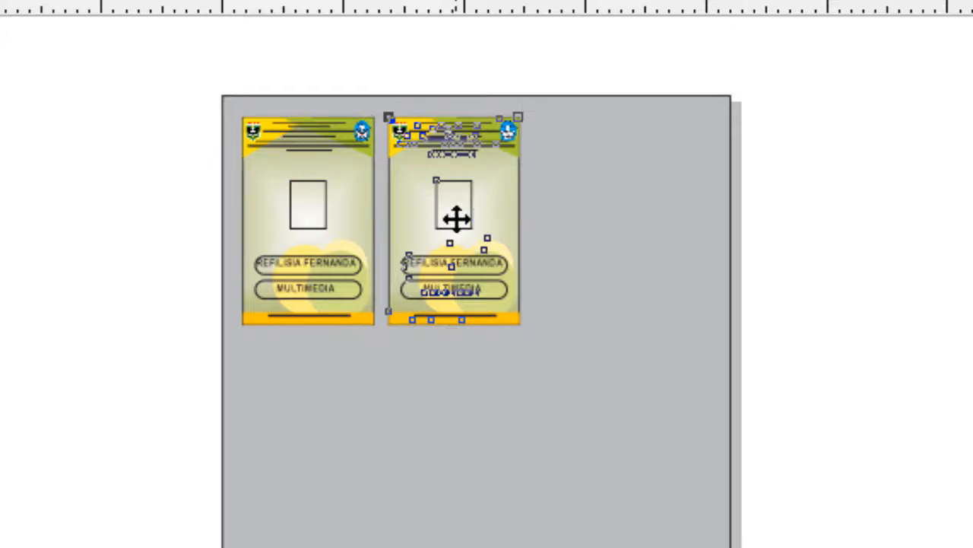
drag(456, 219, 603, 219)
click(858, 430)
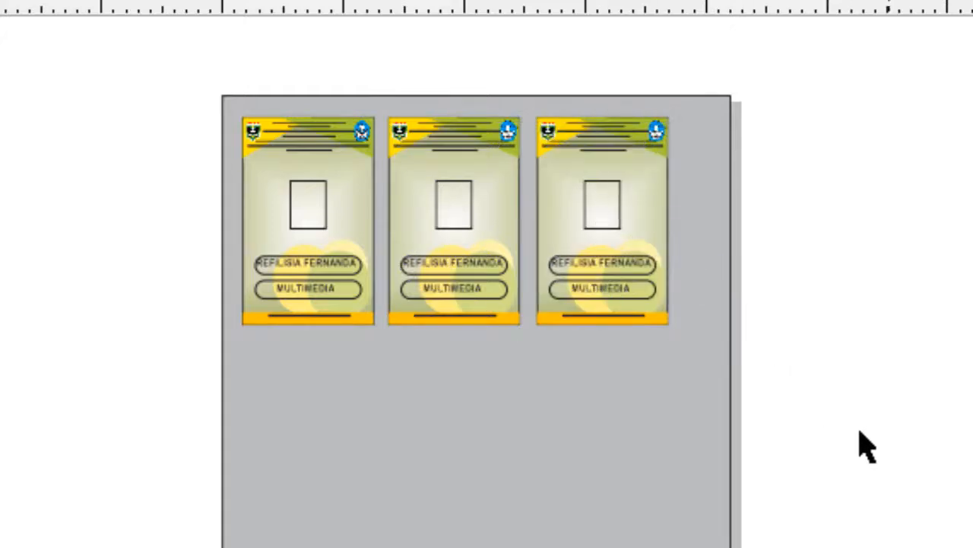
Duplicate the whole row of three cards straight down to form a second row with a narrow gap
drag(897, 432, 72, 46)
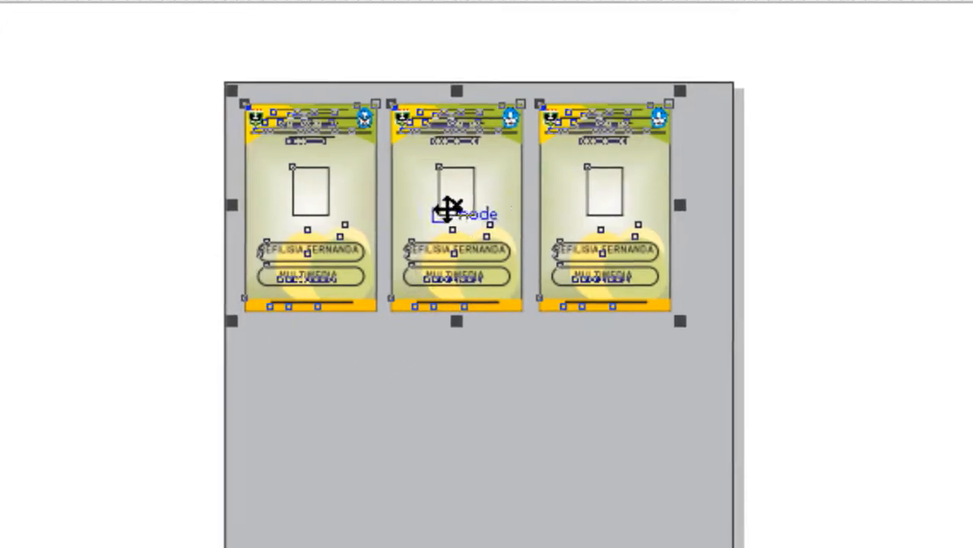
drag(469, 146, 487, 374)
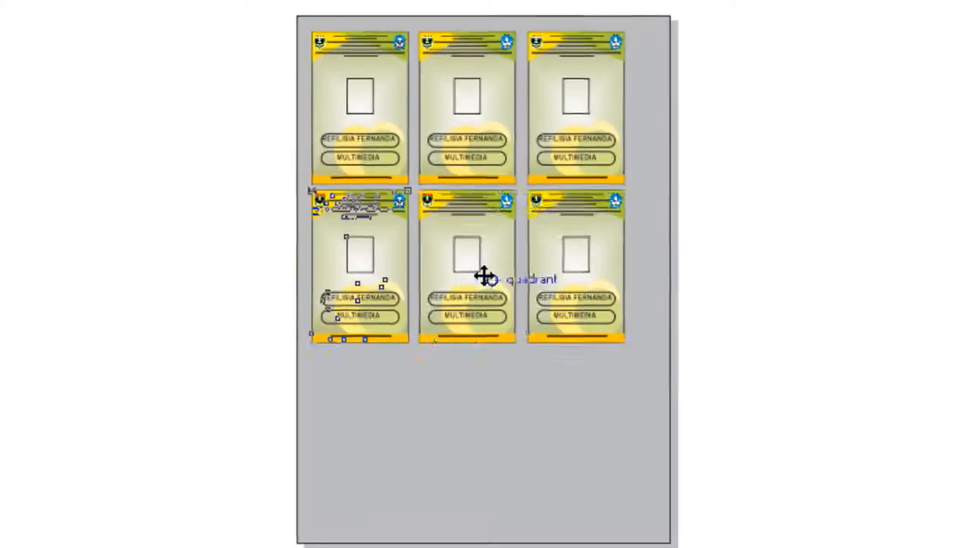
drag(482, 276, 478, 267)
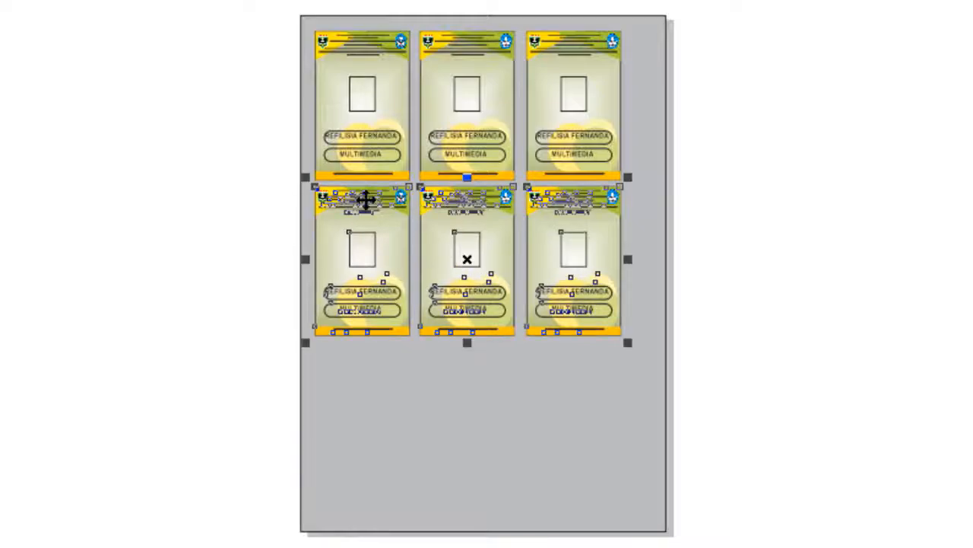
Duplicate the second row of cards straight down to form a third row near the page's lower edge
scroll(500, 200, up, 1)
scroll(366, 203, down, 2)
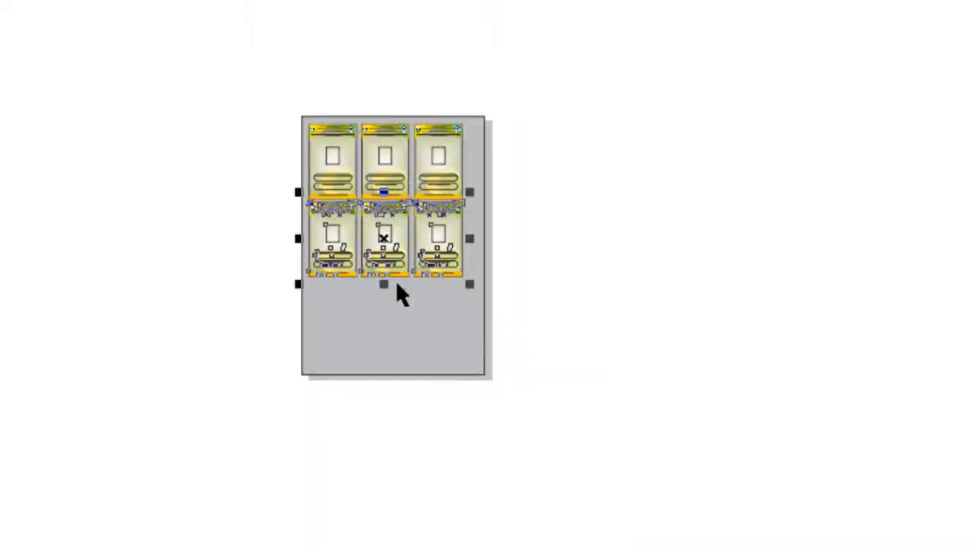
scroll(397, 286, up, 1)
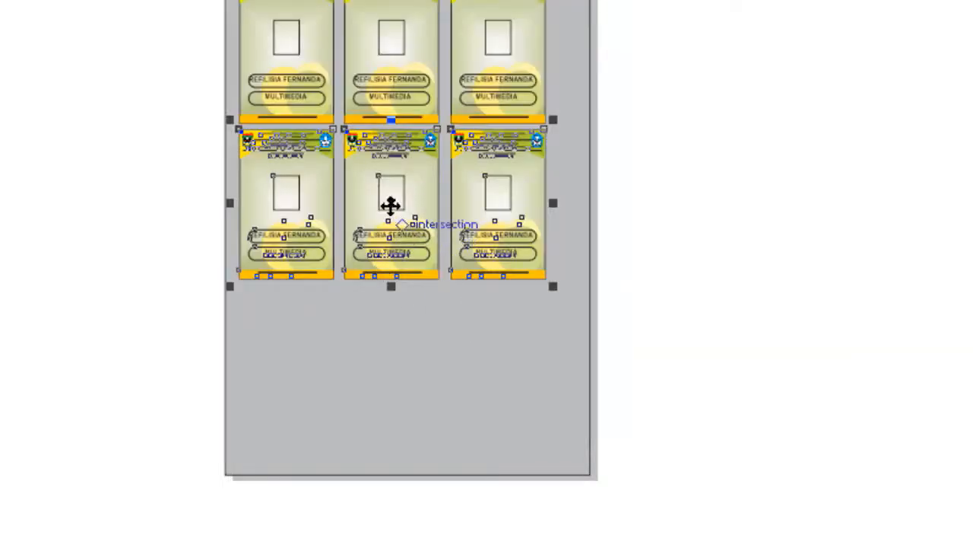
drag(391, 206, 394, 367)
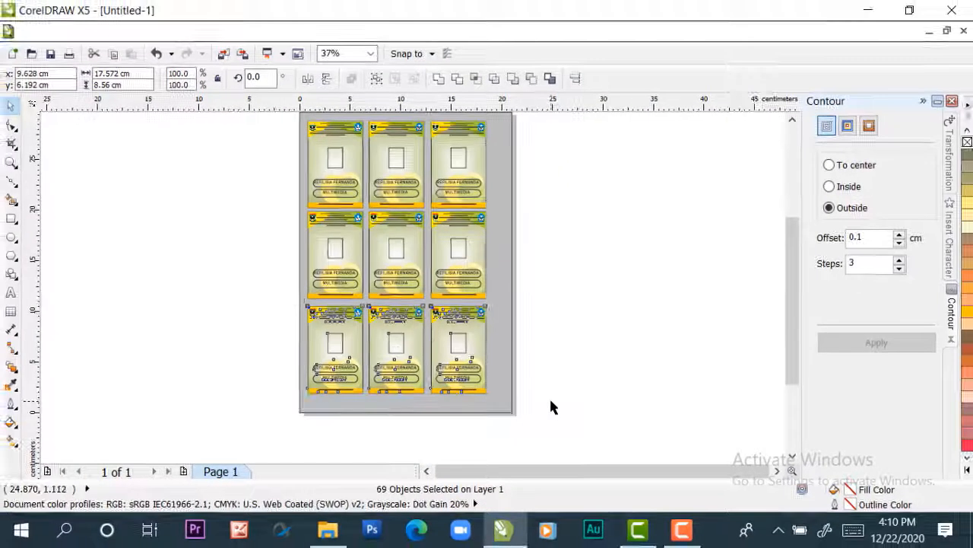
Select all nine cards and nudge them right and down to roughly the page centre, at x 10.488 cm, y 14.966 cm
click(565, 415)
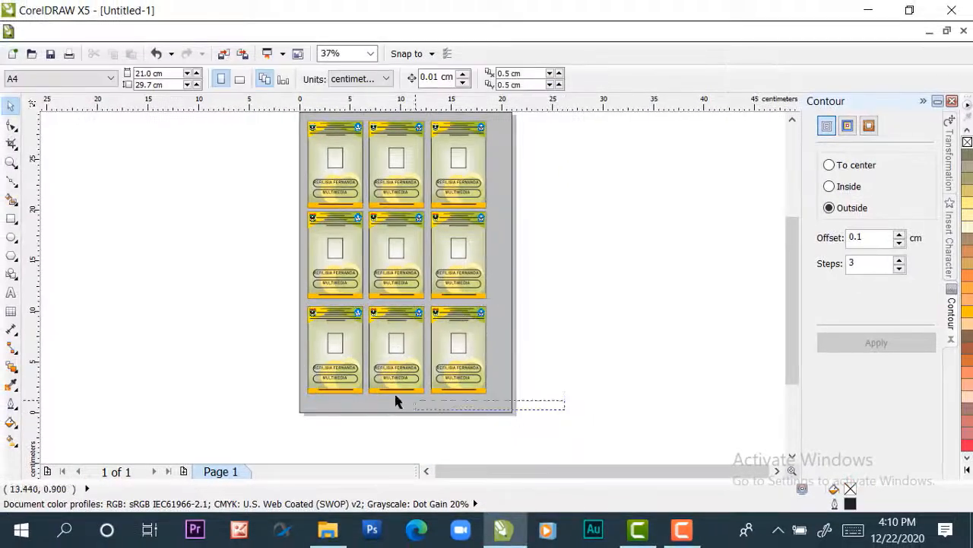
drag(395, 402, 265, 150)
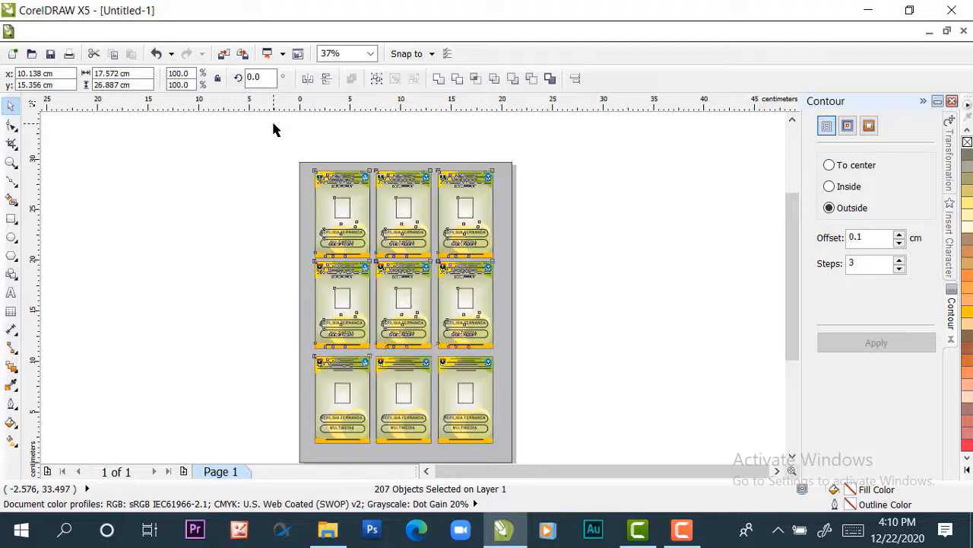
key(Right)
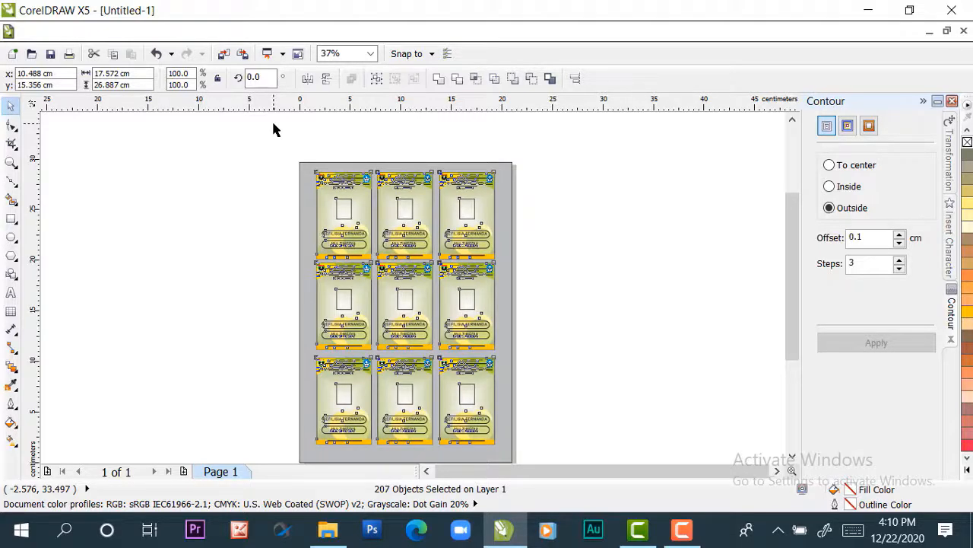
key(Down)
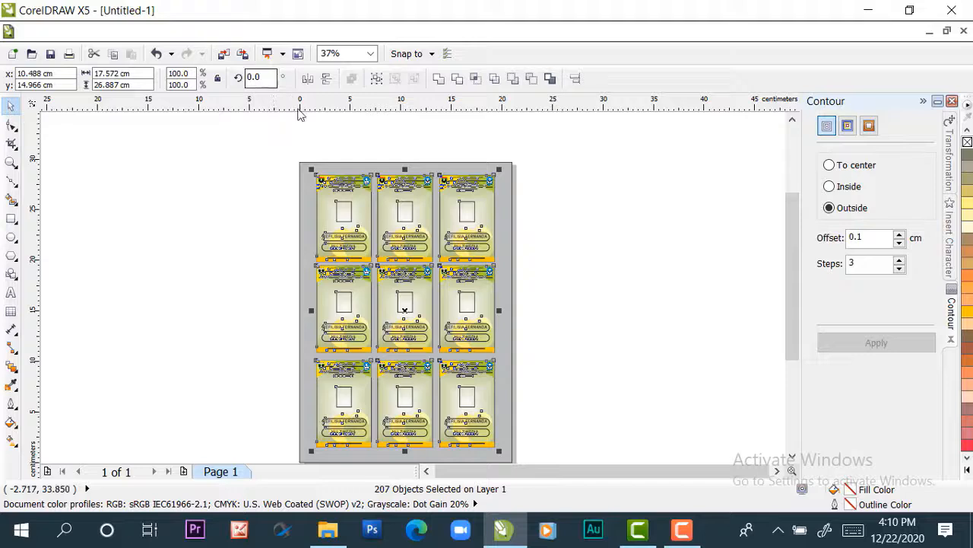
Delete the grey page-sized background rectangle behind the nine cards
click(555, 264)
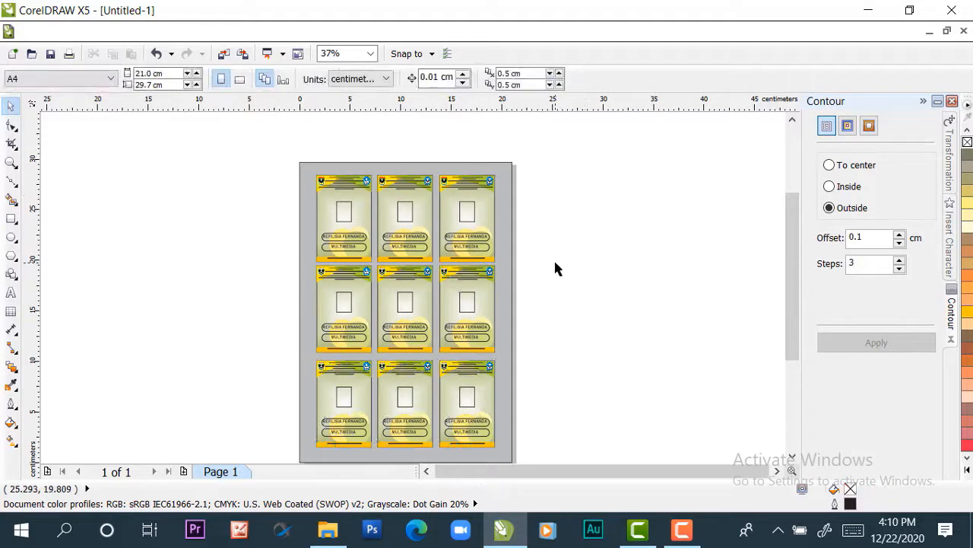
click(508, 251)
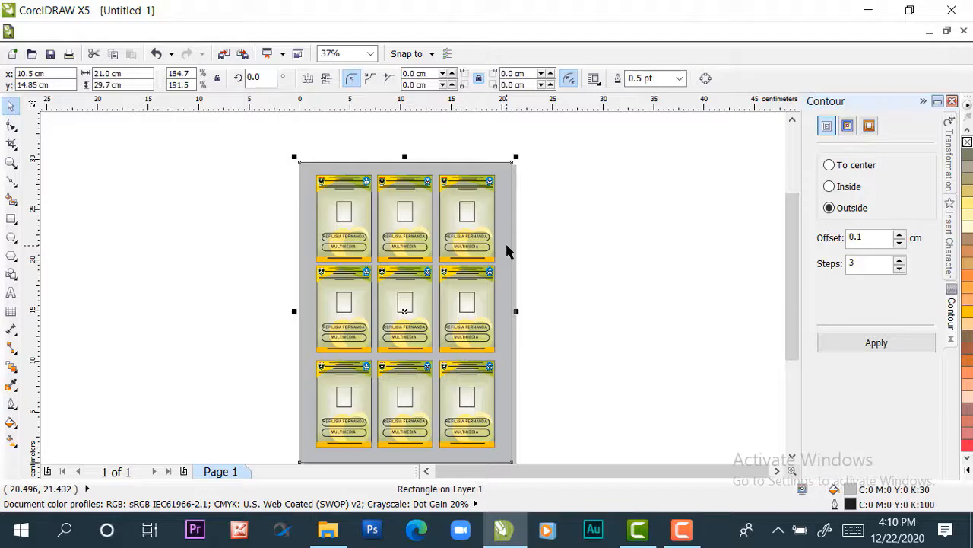
key(Delete)
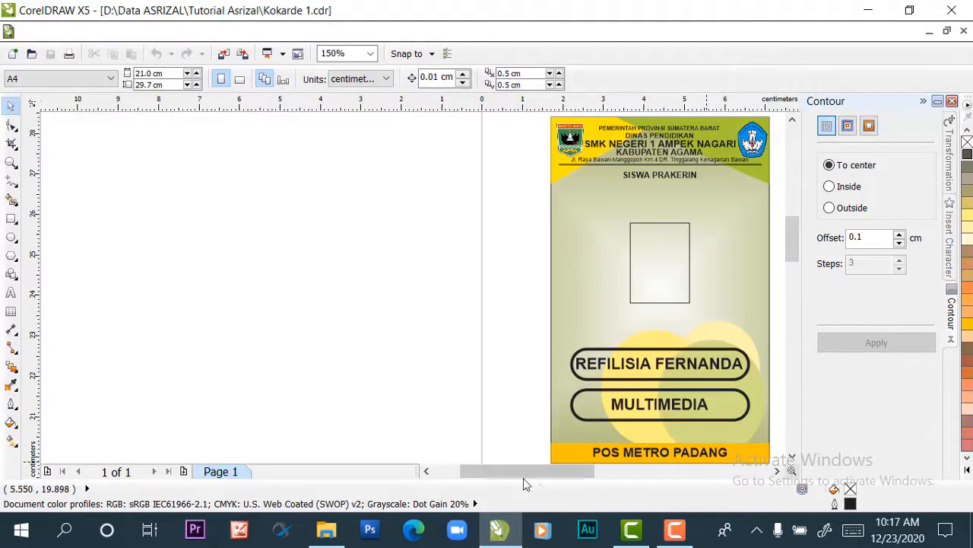
scroll(506, 482, right, 3)
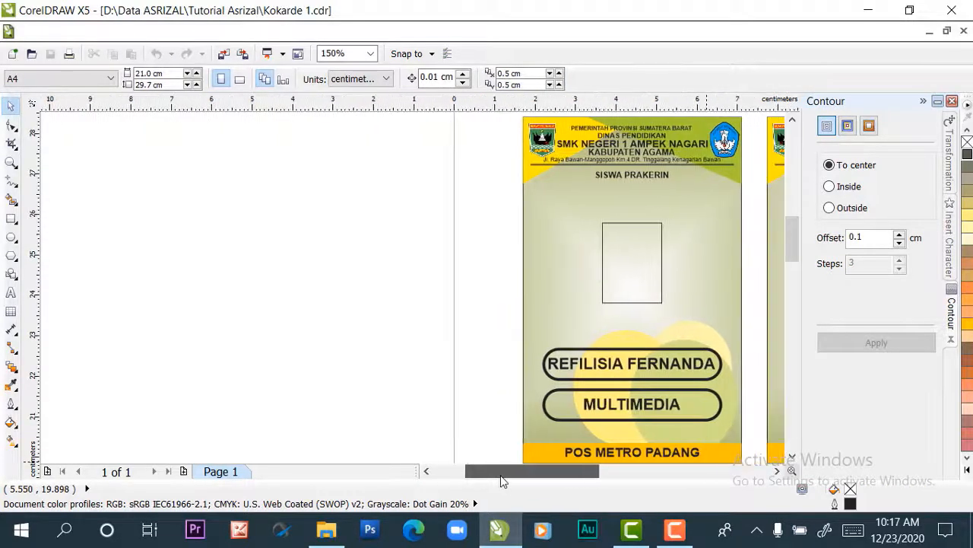
drag(502, 481, 586, 482)
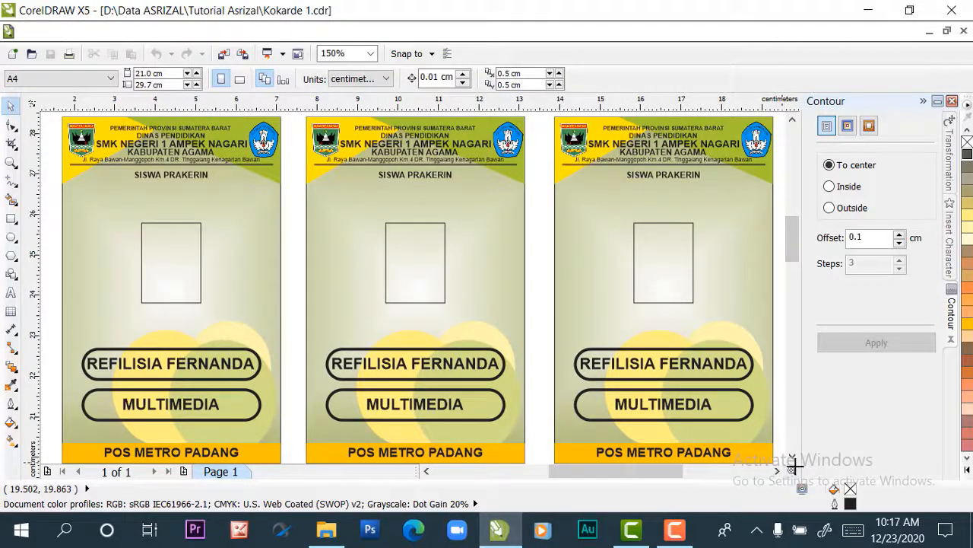
scroll(168, 212, up, 1)
drag(794, 230, 780, 318)
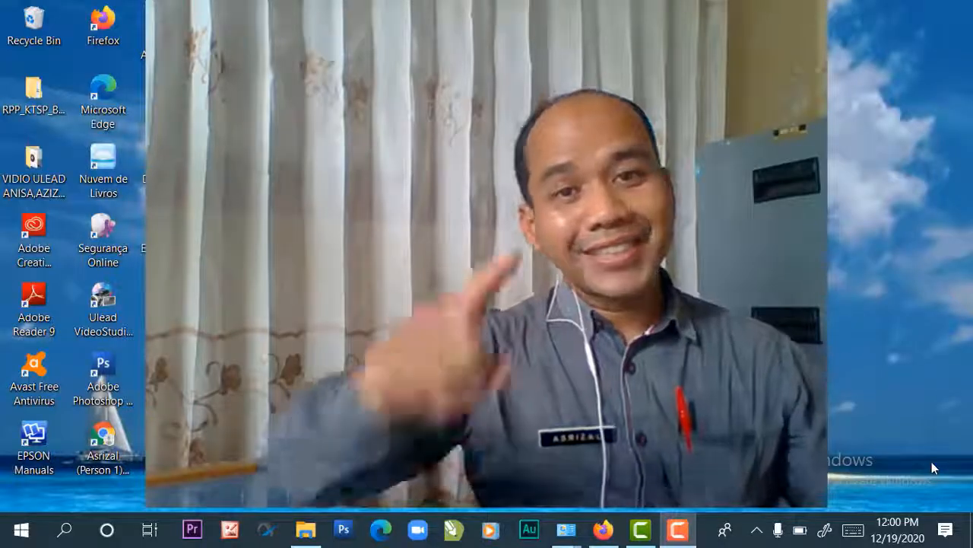